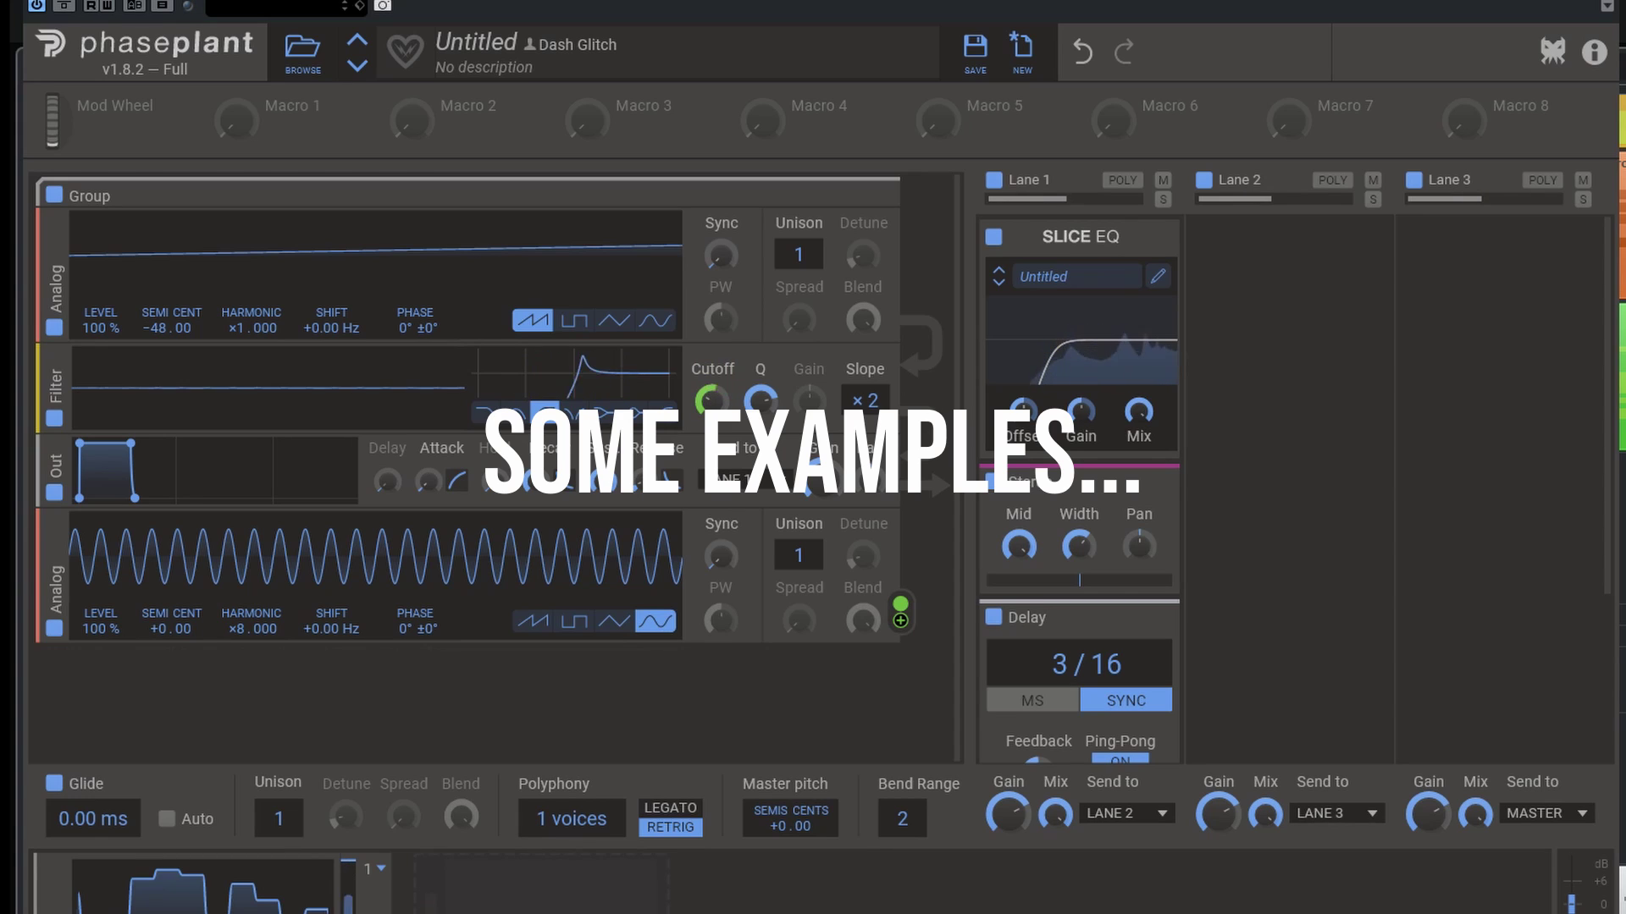
Step: Add an Analog sawtooth oscillator to the empty generator section and tune it down to -24 semitones
{"action": "mouse_move", "coordinate": [200, 657]}
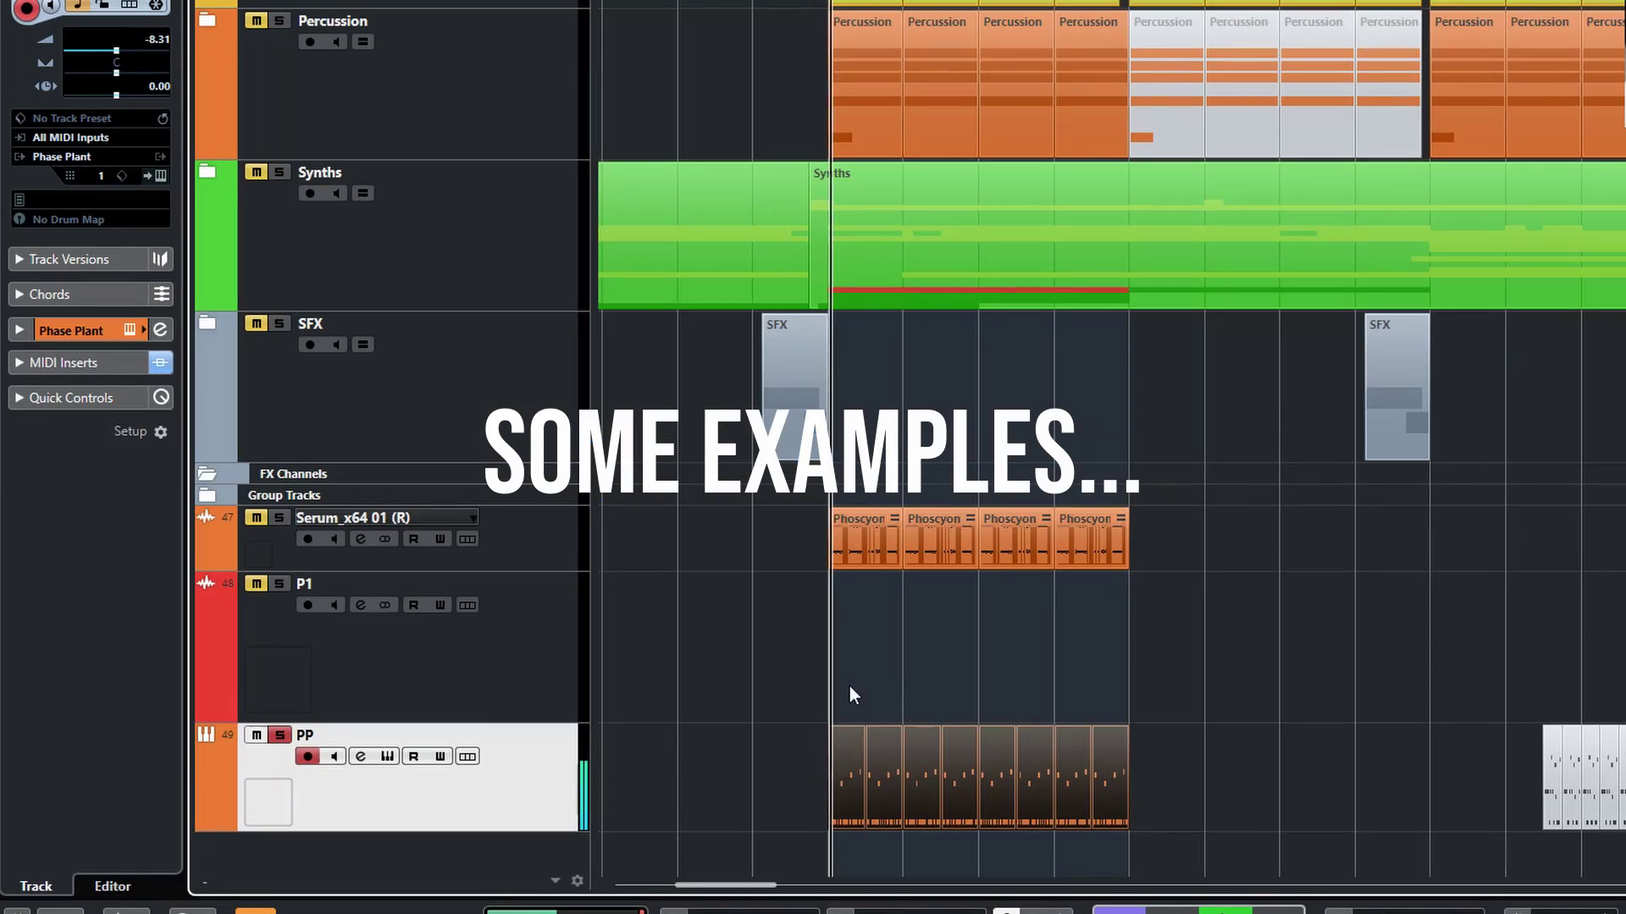
{"action": "left_click", "coordinate": [161, 175]}
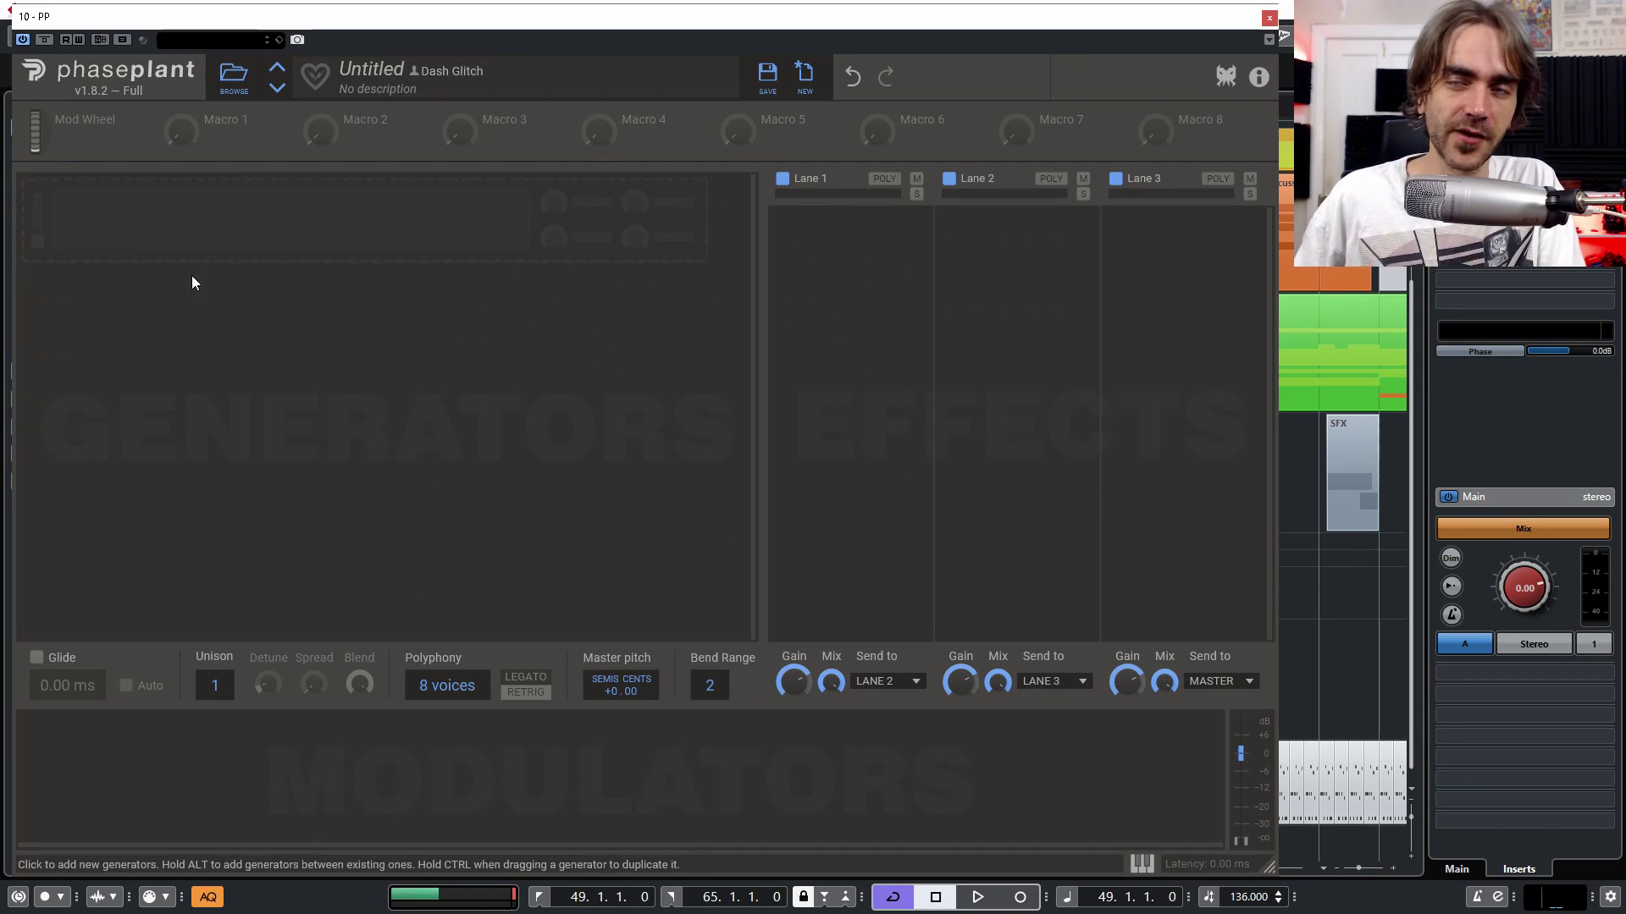
{"action": "left_click", "coordinate": [230, 234]}
{"action": "left_click", "coordinate": [246, 288]}
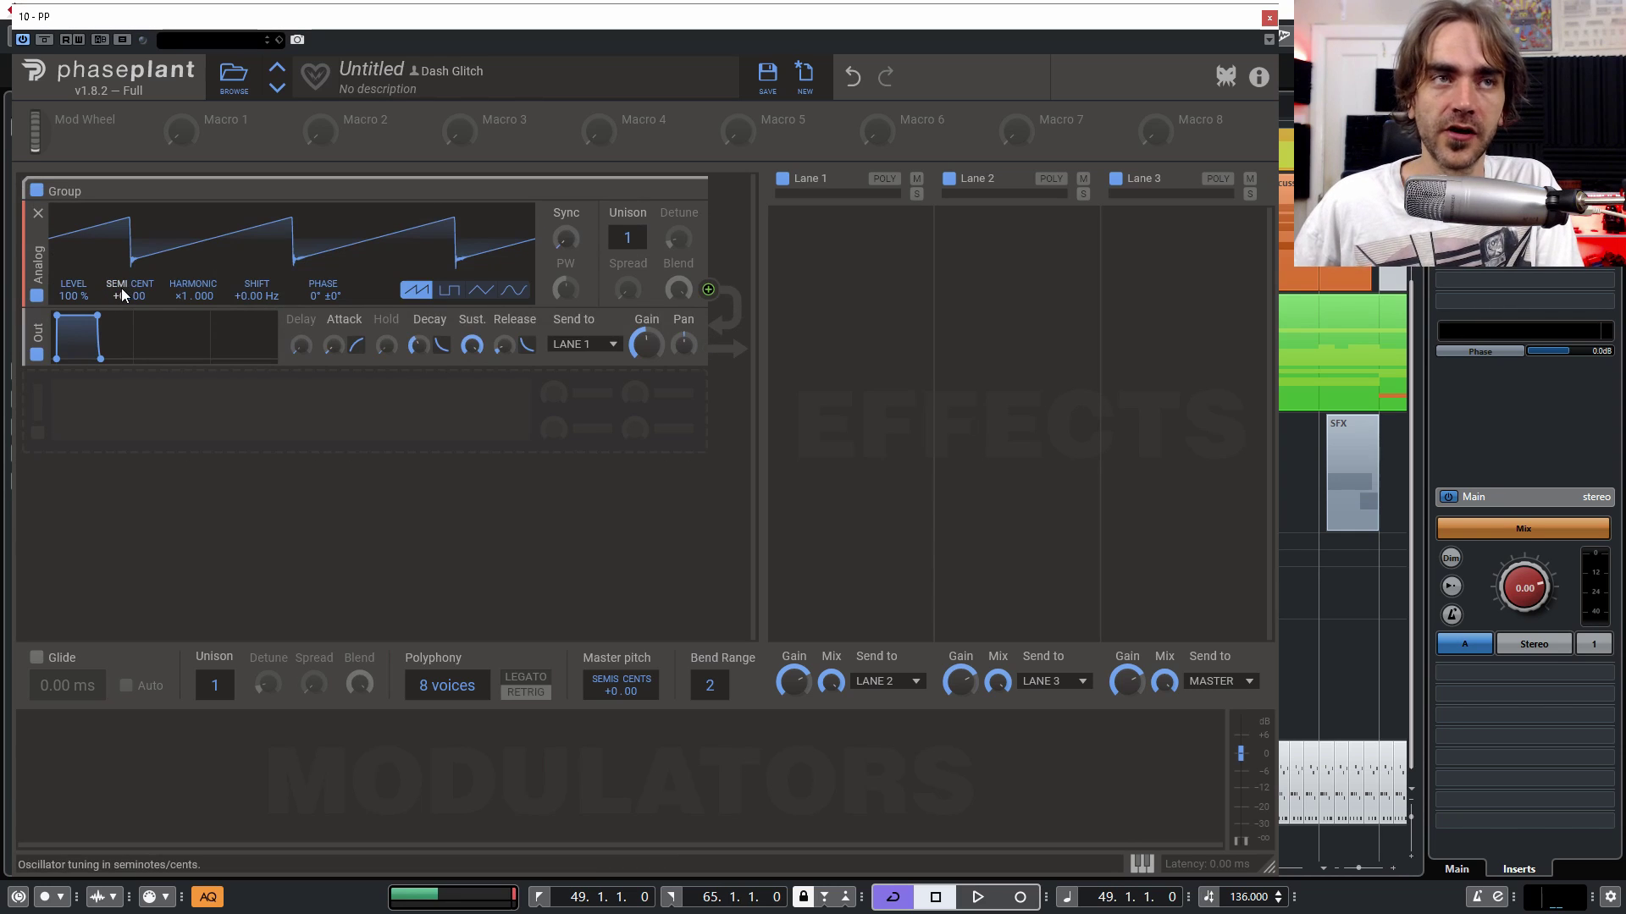
{"action": "left_click_drag", "start_coordinate": [119, 286], "coordinate": [118, 355]}
{"action": "left_click_drag", "start_coordinate": [118, 356], "coordinate": [118, 389]}
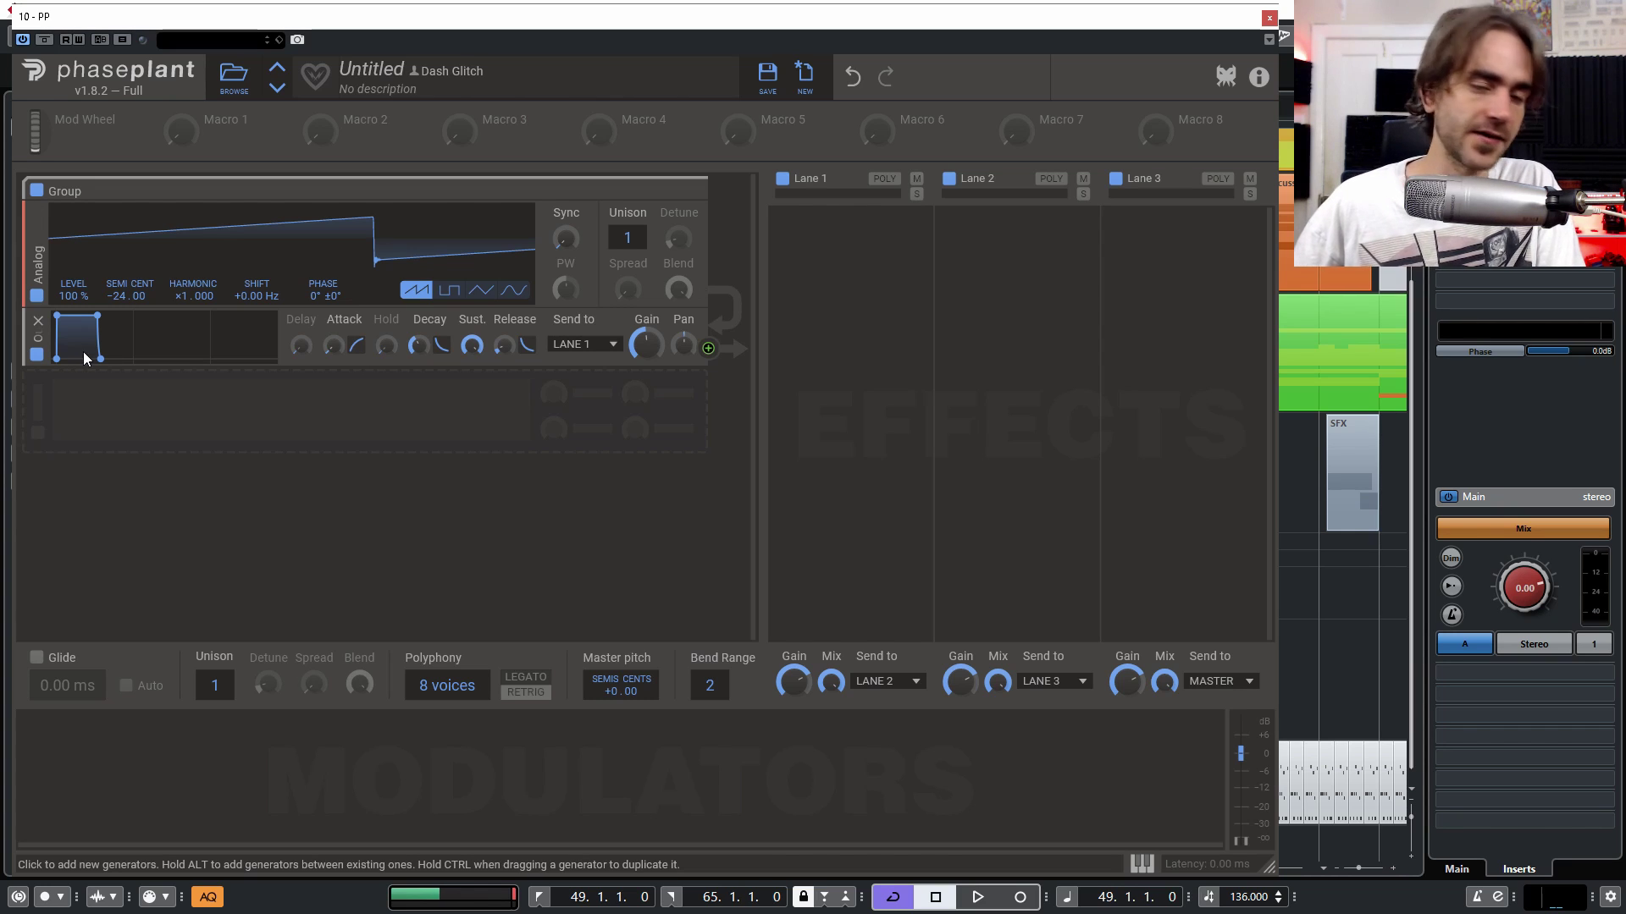
Step: Add a Filter module between the Analog oscillator and its output, and set it to high-pass
{"action": "left_click", "coordinate": [254, 432]}
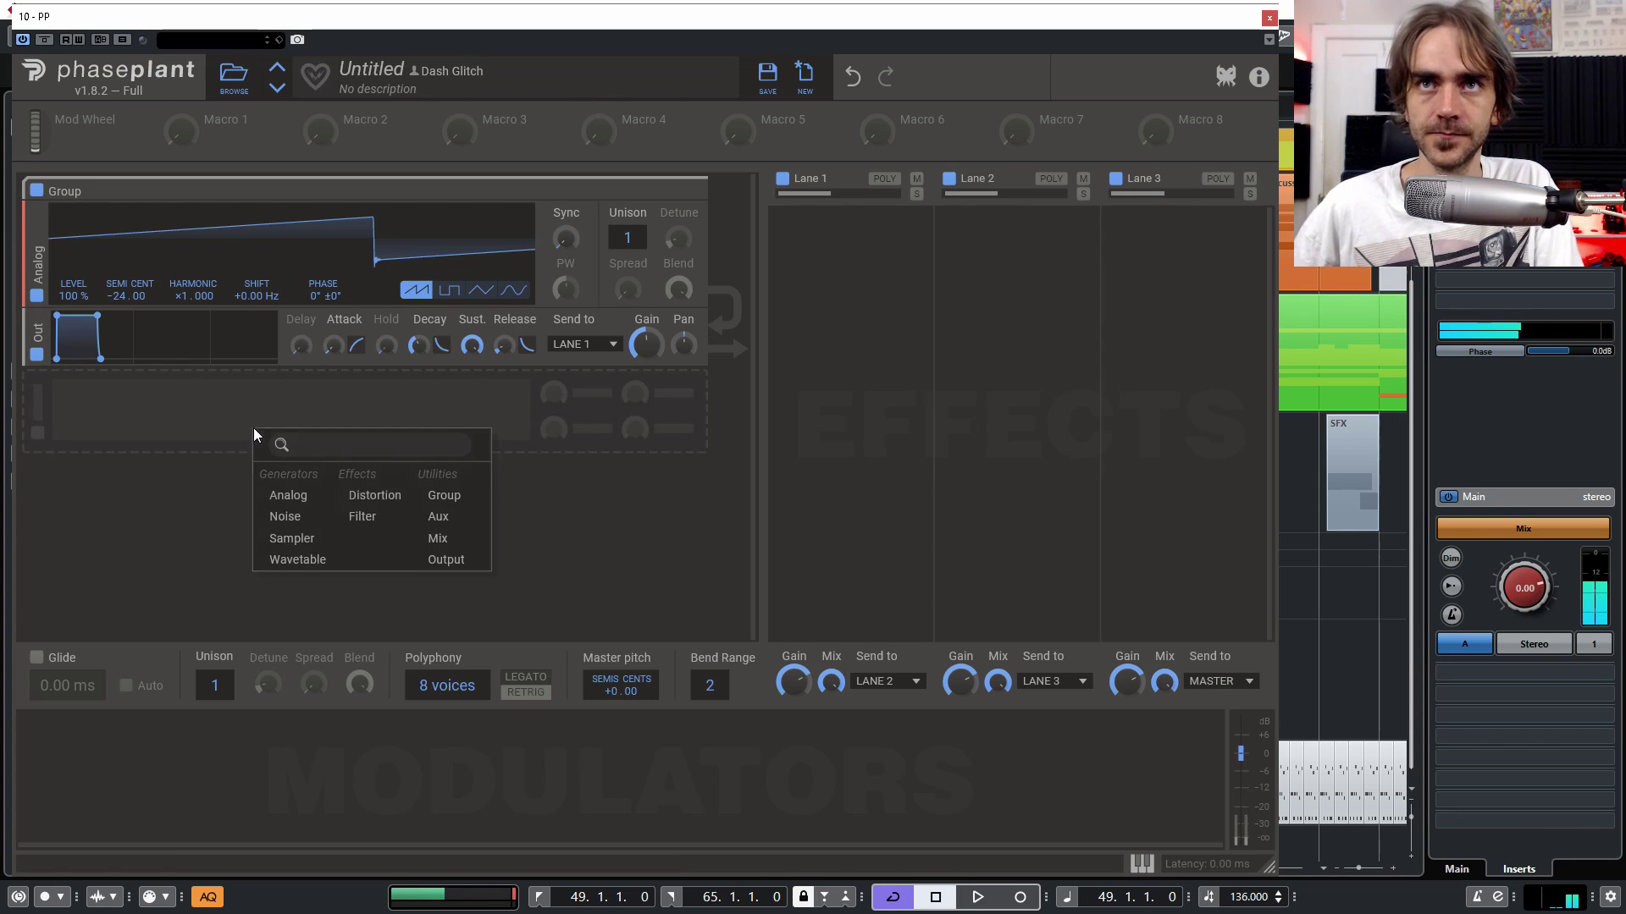
{"action": "left_click", "coordinate": [362, 516]}
{"action": "left_click_drag", "start_coordinate": [38, 434], "coordinate": [51, 347]}
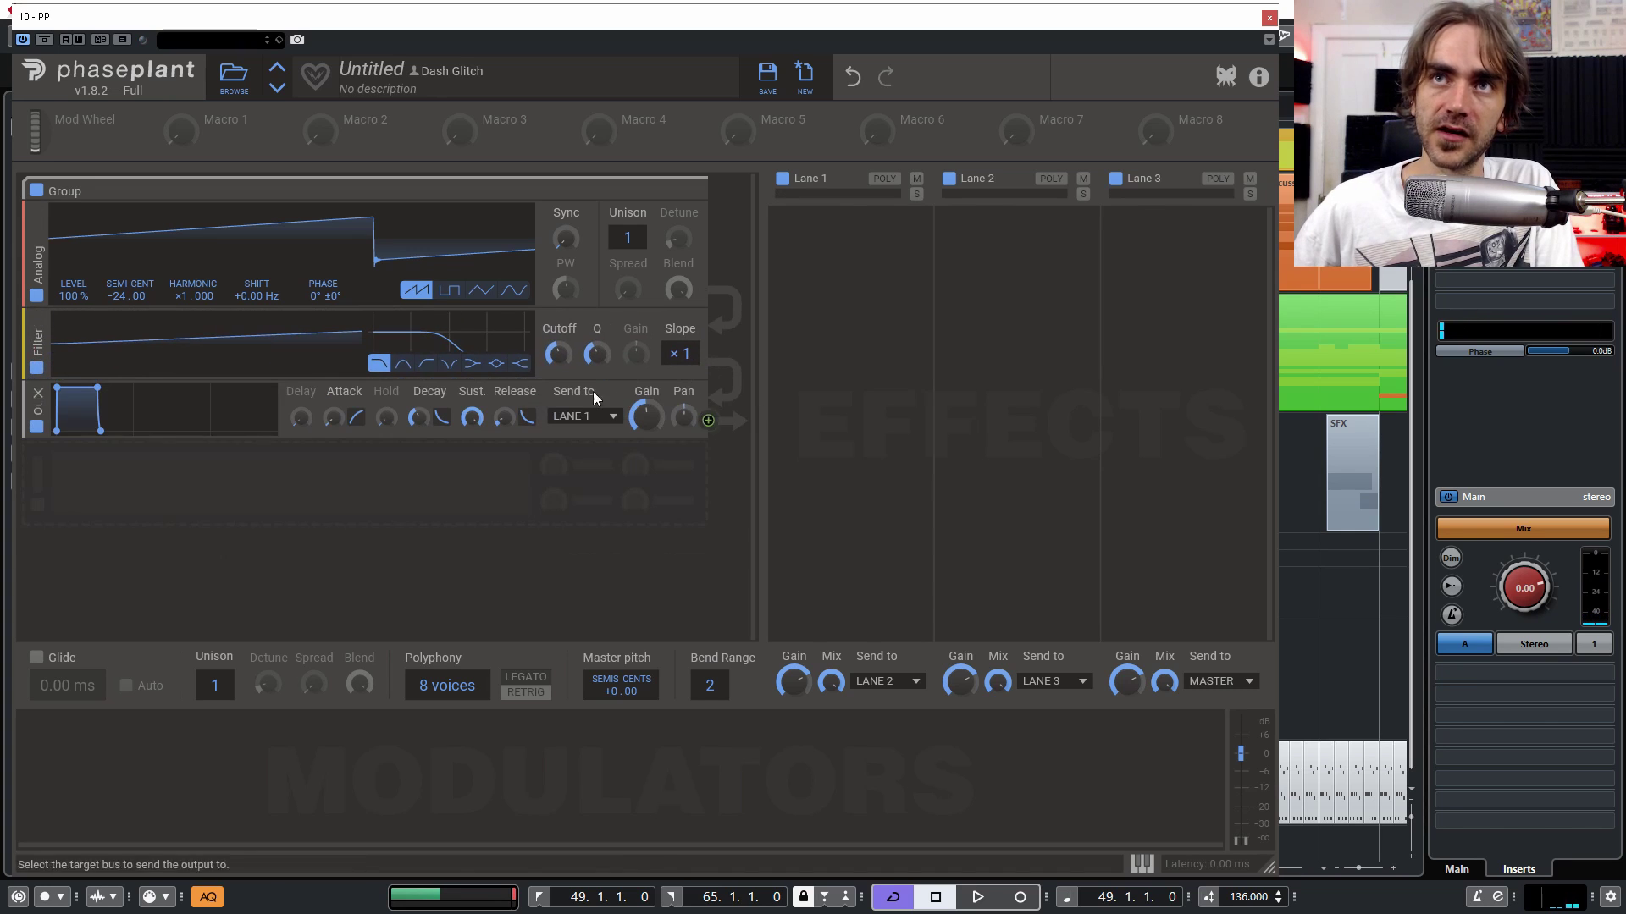
{"action": "left_click", "coordinate": [426, 364]}
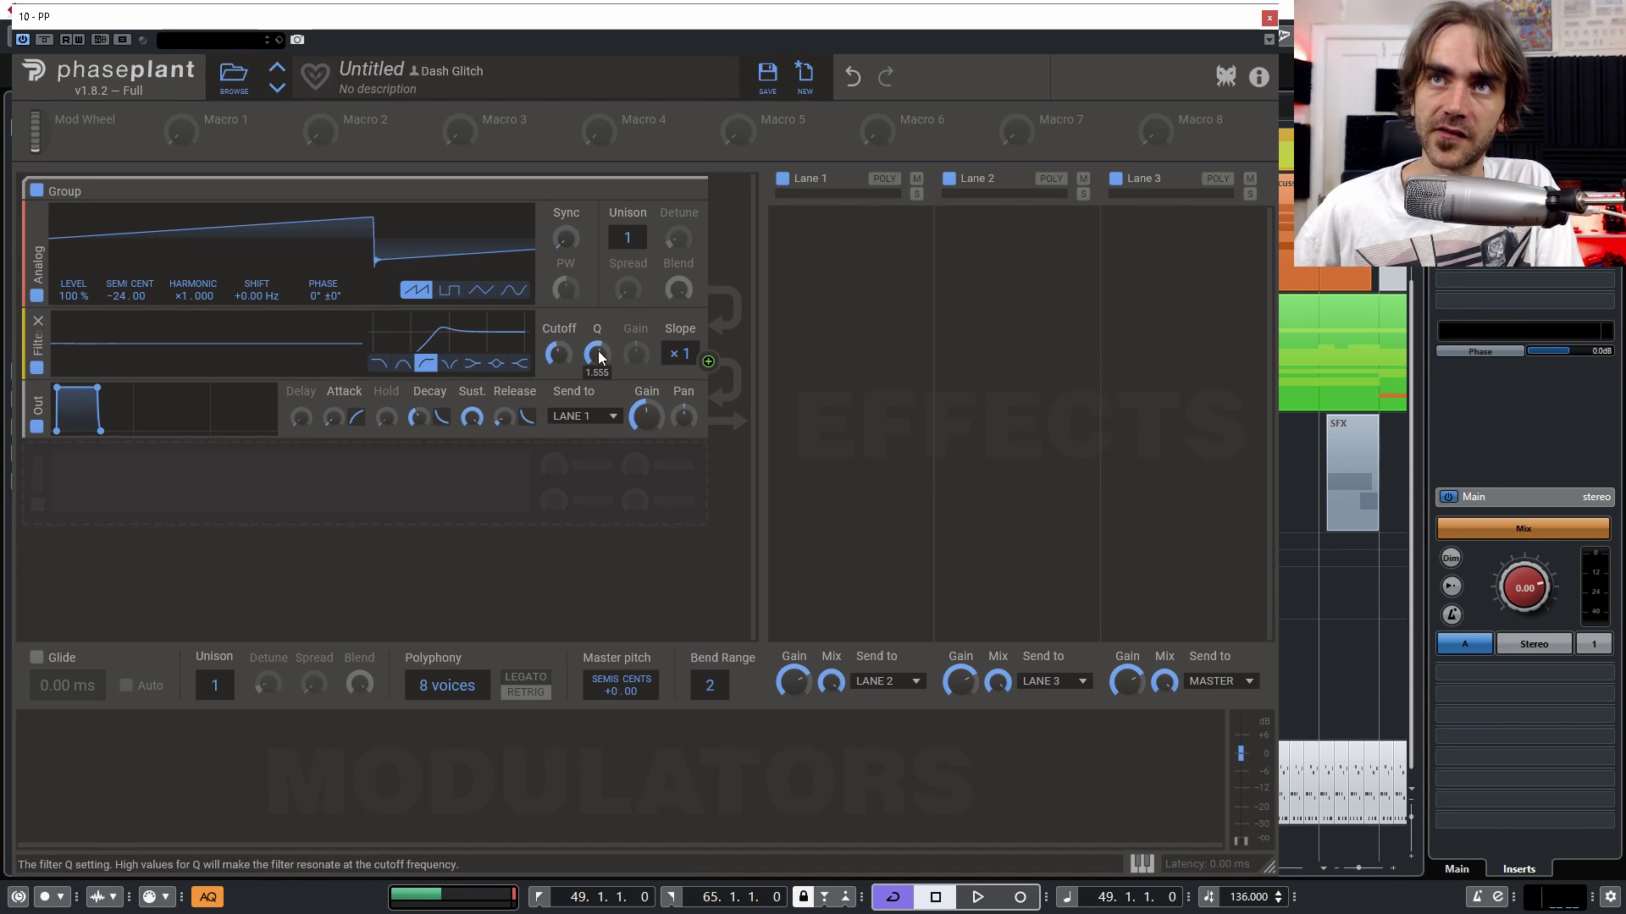
Step: Tune the Analog oscillator down to -48 semitones and sweep the high-pass filter's cutoff, leaving it low
{"action": "left_click_drag", "start_coordinate": [552, 355], "coordinate": [552, 364]}
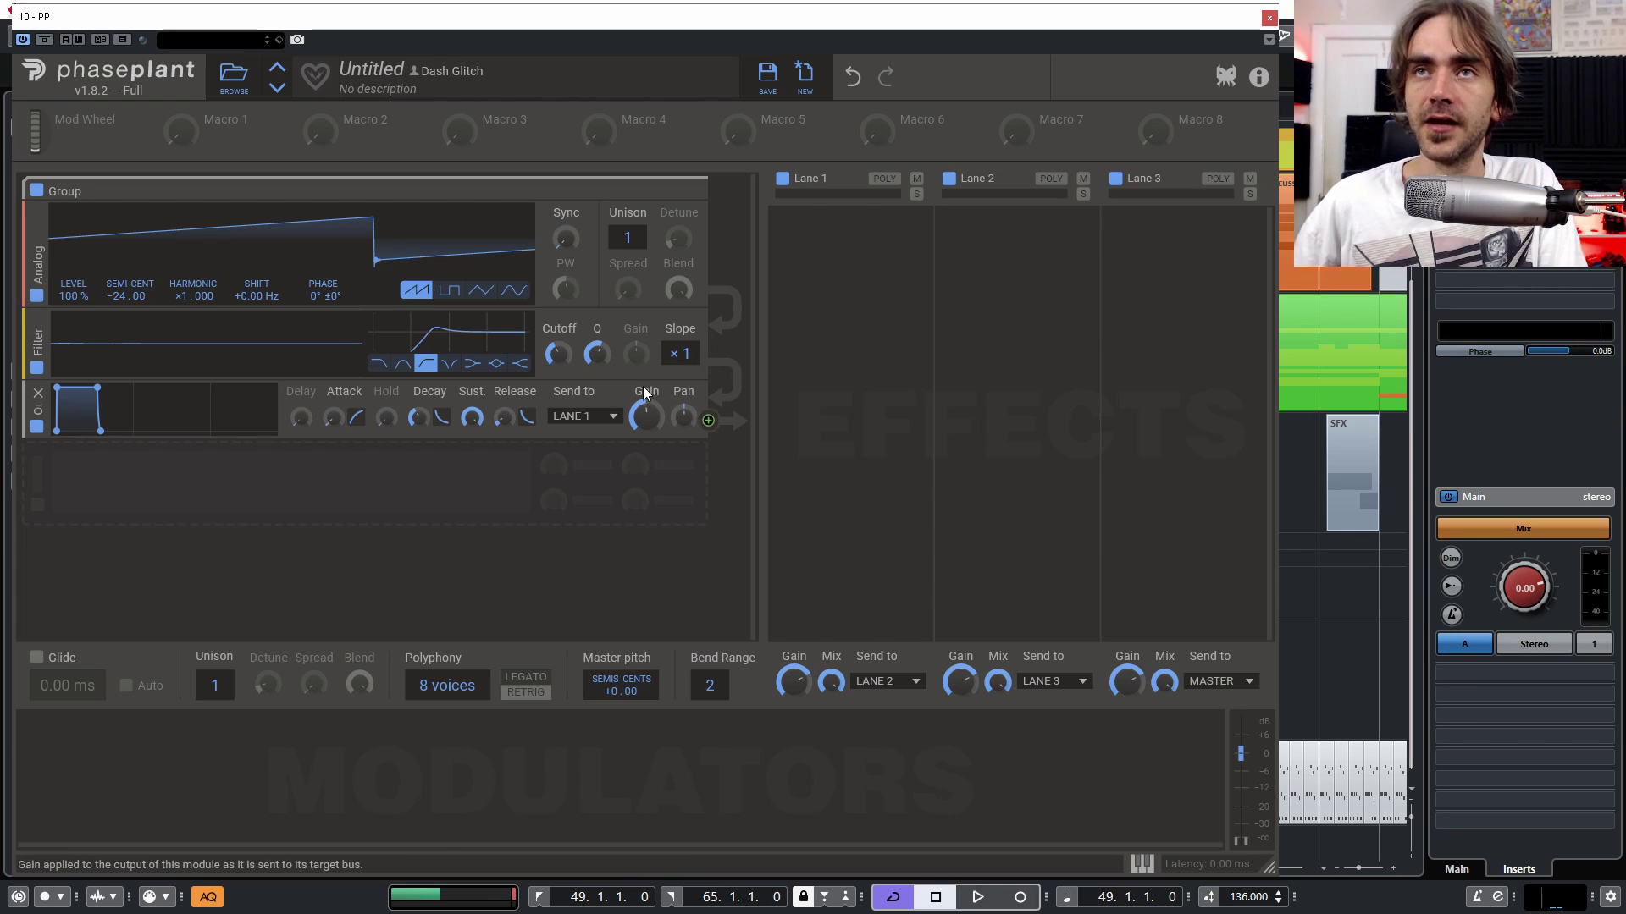
{"action": "left_click_drag", "start_coordinate": [556, 355], "coordinate": [556, 369]}
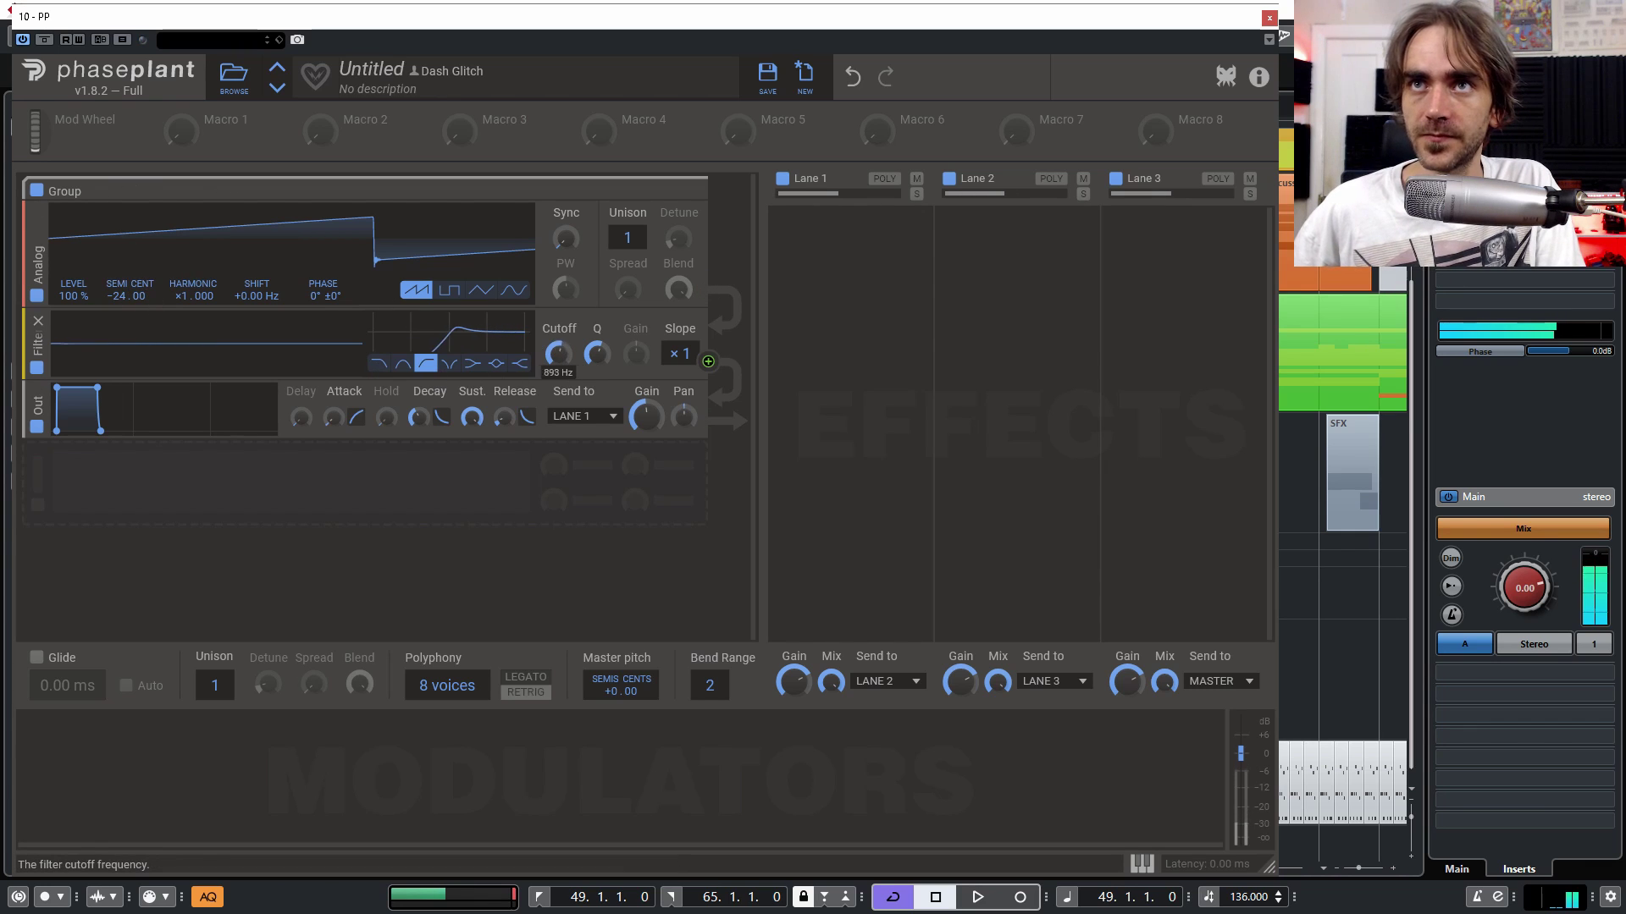
{"action": "mouse_move", "coordinate": [116, 295]}
{"action": "left_mouse_down"}
{"action": "mouse_move", "coordinate": [116, 333]}
{"action": "mouse_move", "coordinate": [131, 294]}
{"action": "left_mouse_up"}
{"action": "mouse_move", "coordinate": [558, 354]}
{"action": "left_mouse_down"}
{"action": "mouse_move", "coordinate": [558, 330]}
{"action": "mouse_move", "coordinate": [558, 356]}
{"action": "left_mouse_up"}
{"action": "left_click_drag", "start_coordinate": [116, 296], "coordinate": [116, 327]}
{"action": "left_click", "coordinate": [558, 354]}
{"action": "mouse_move", "coordinate": [558, 354]}
{"action": "left_mouse_down"}
{"action": "mouse_move", "coordinate": [558, 324]}
{"action": "mouse_move", "coordinate": [558, 347]}
{"action": "left_mouse_up"}
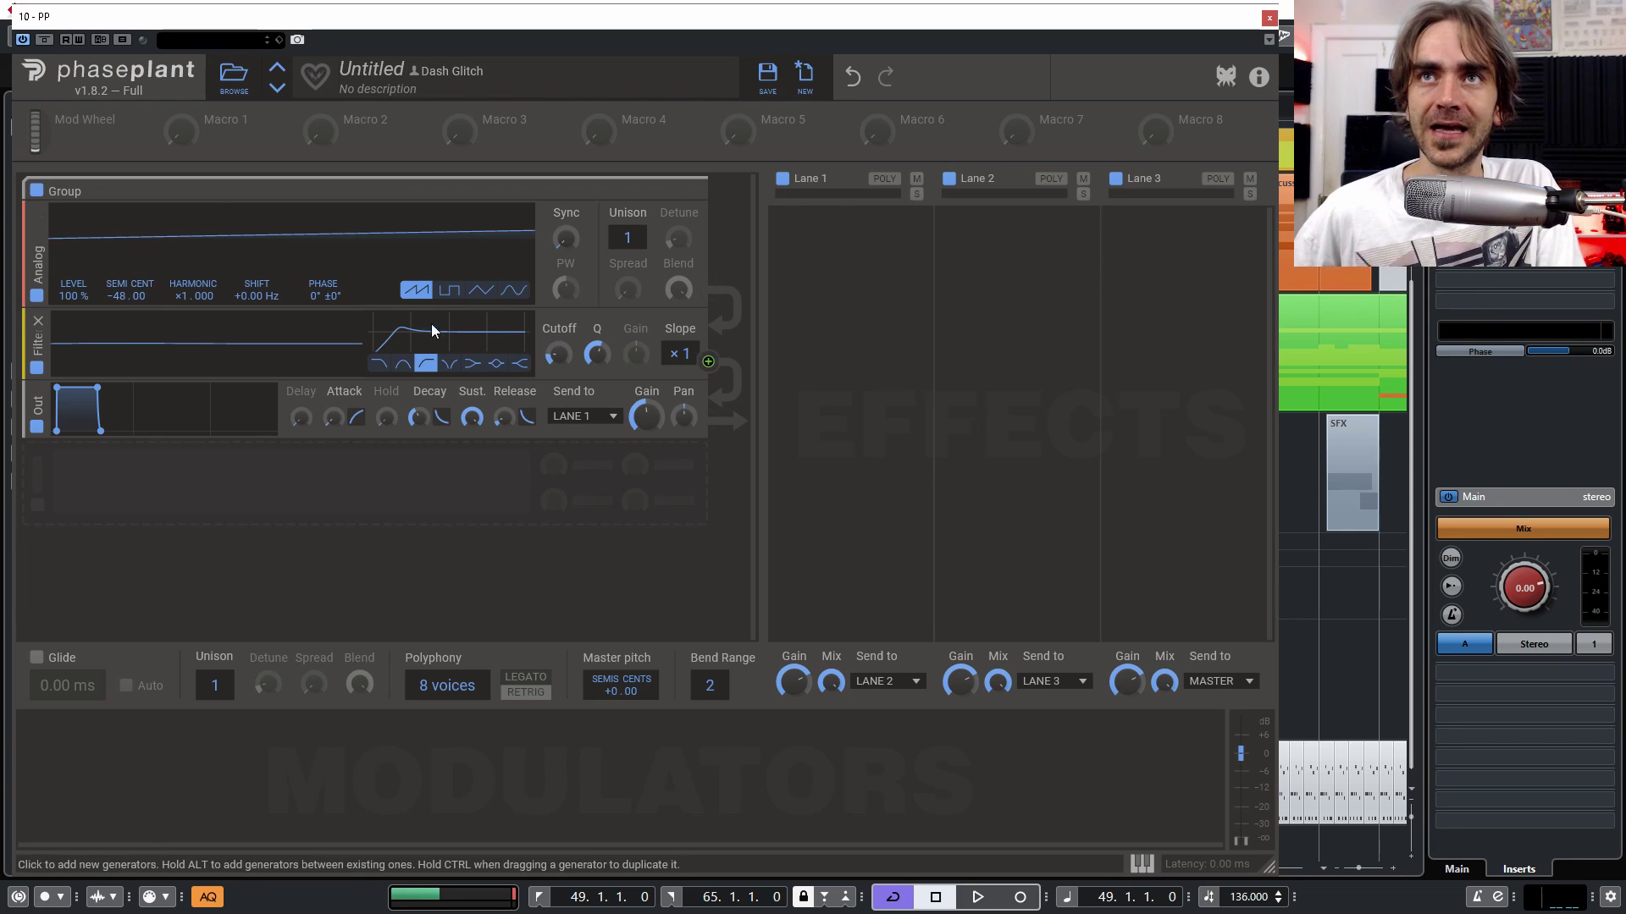
Step: Compare the triangle, pulse, sine and saw waveforms on the low-tuned oscillator, finishing on saw
{"action": "left_click", "coordinate": [479, 291]}
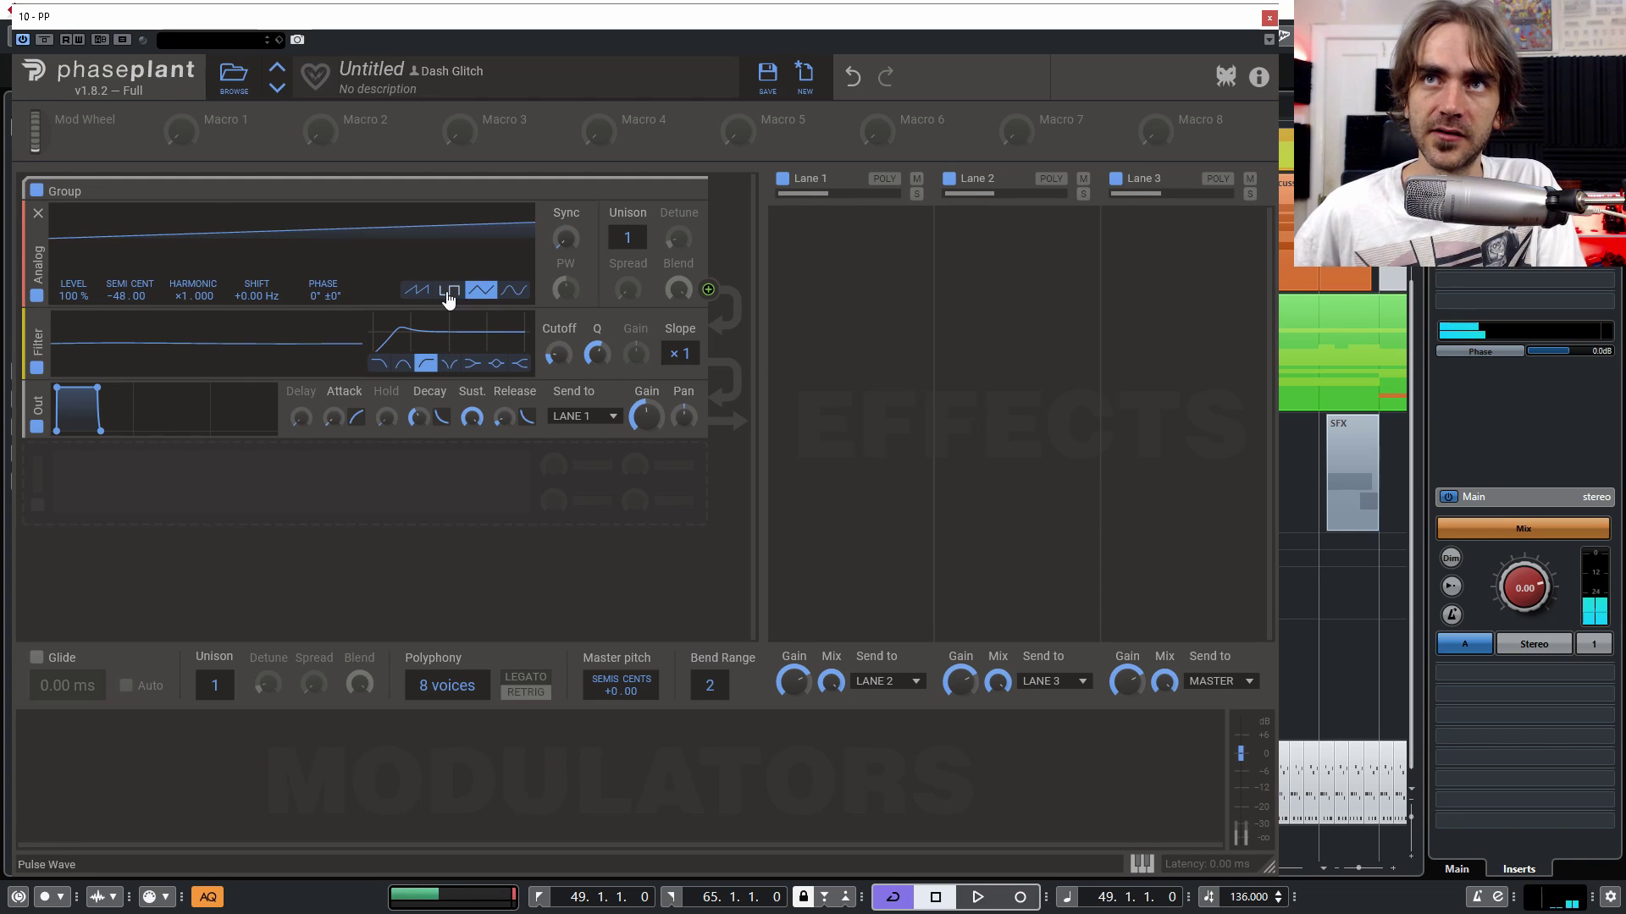
{"action": "left_click", "coordinate": [448, 292]}
{"action": "left_click", "coordinate": [428, 292]}
{"action": "left_click", "coordinate": [490, 291]}
{"action": "left_click", "coordinate": [522, 292]}
{"action": "left_click", "coordinate": [427, 292]}
{"action": "left_click", "coordinate": [513, 291]}
{"action": "left_click", "coordinate": [428, 292]}
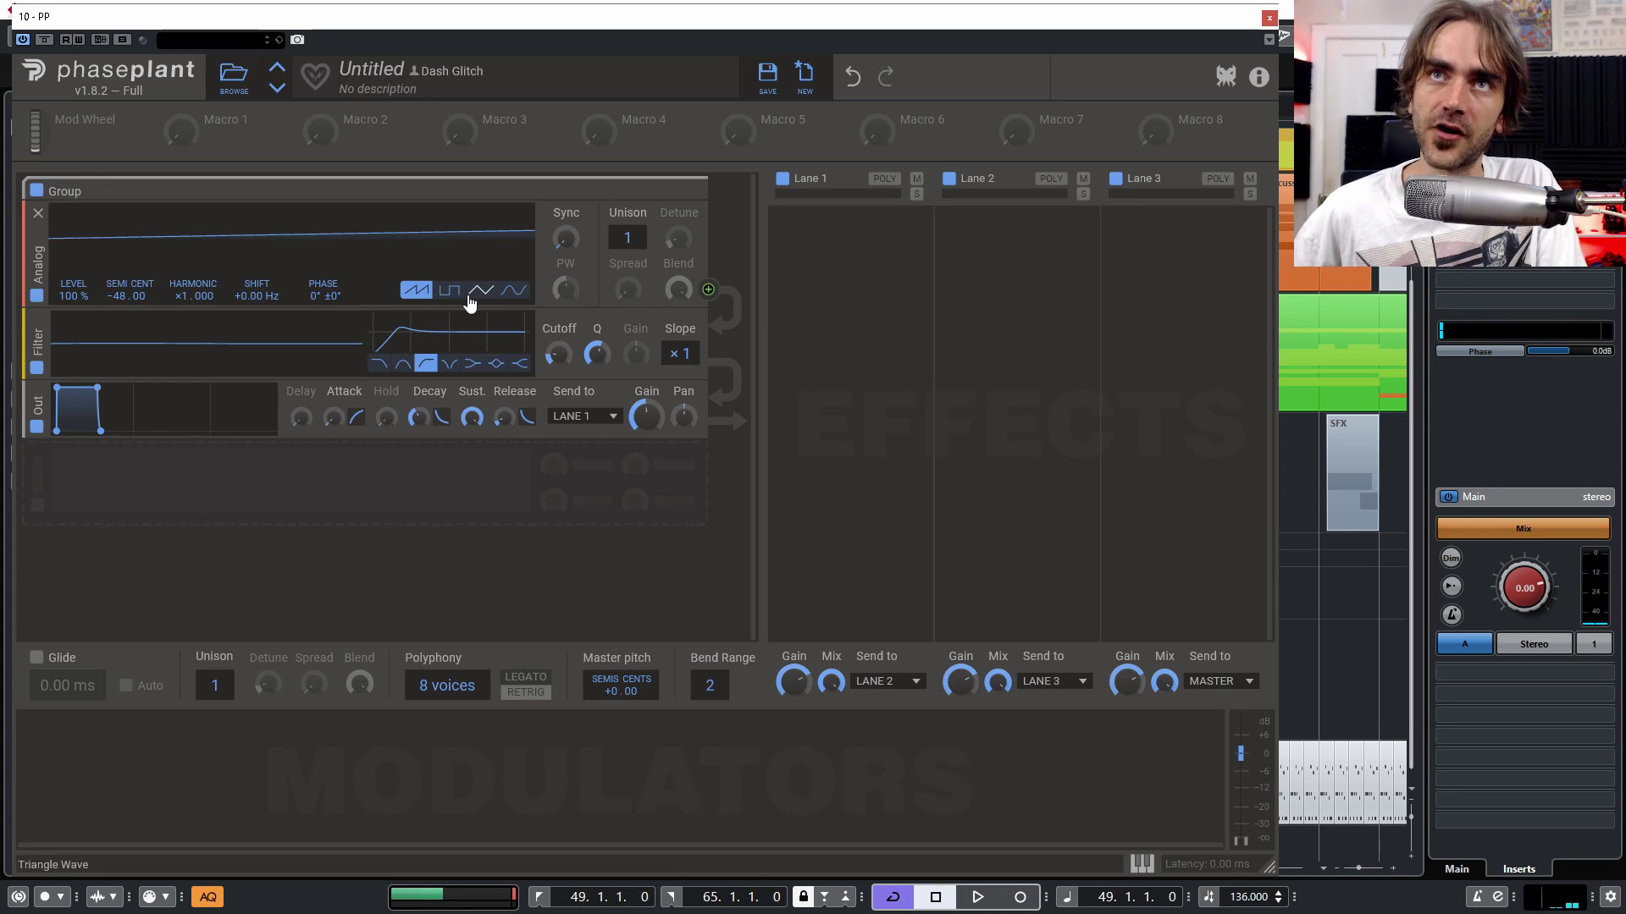
{"action": "left_click", "coordinate": [451, 292]}
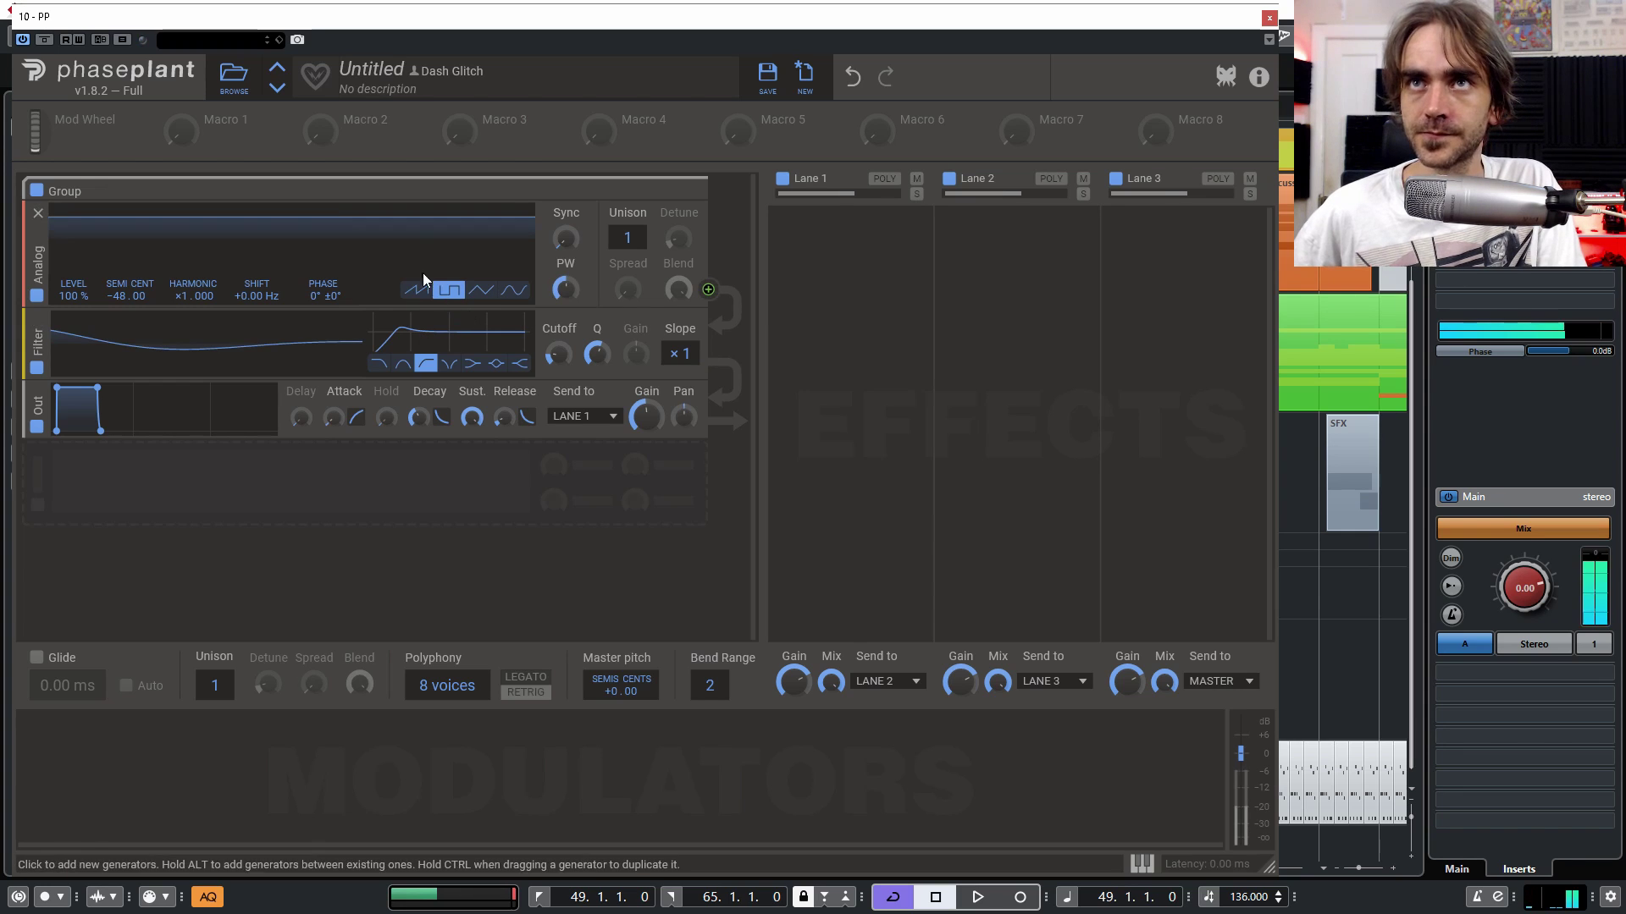
{"action": "left_click", "coordinate": [417, 292]}
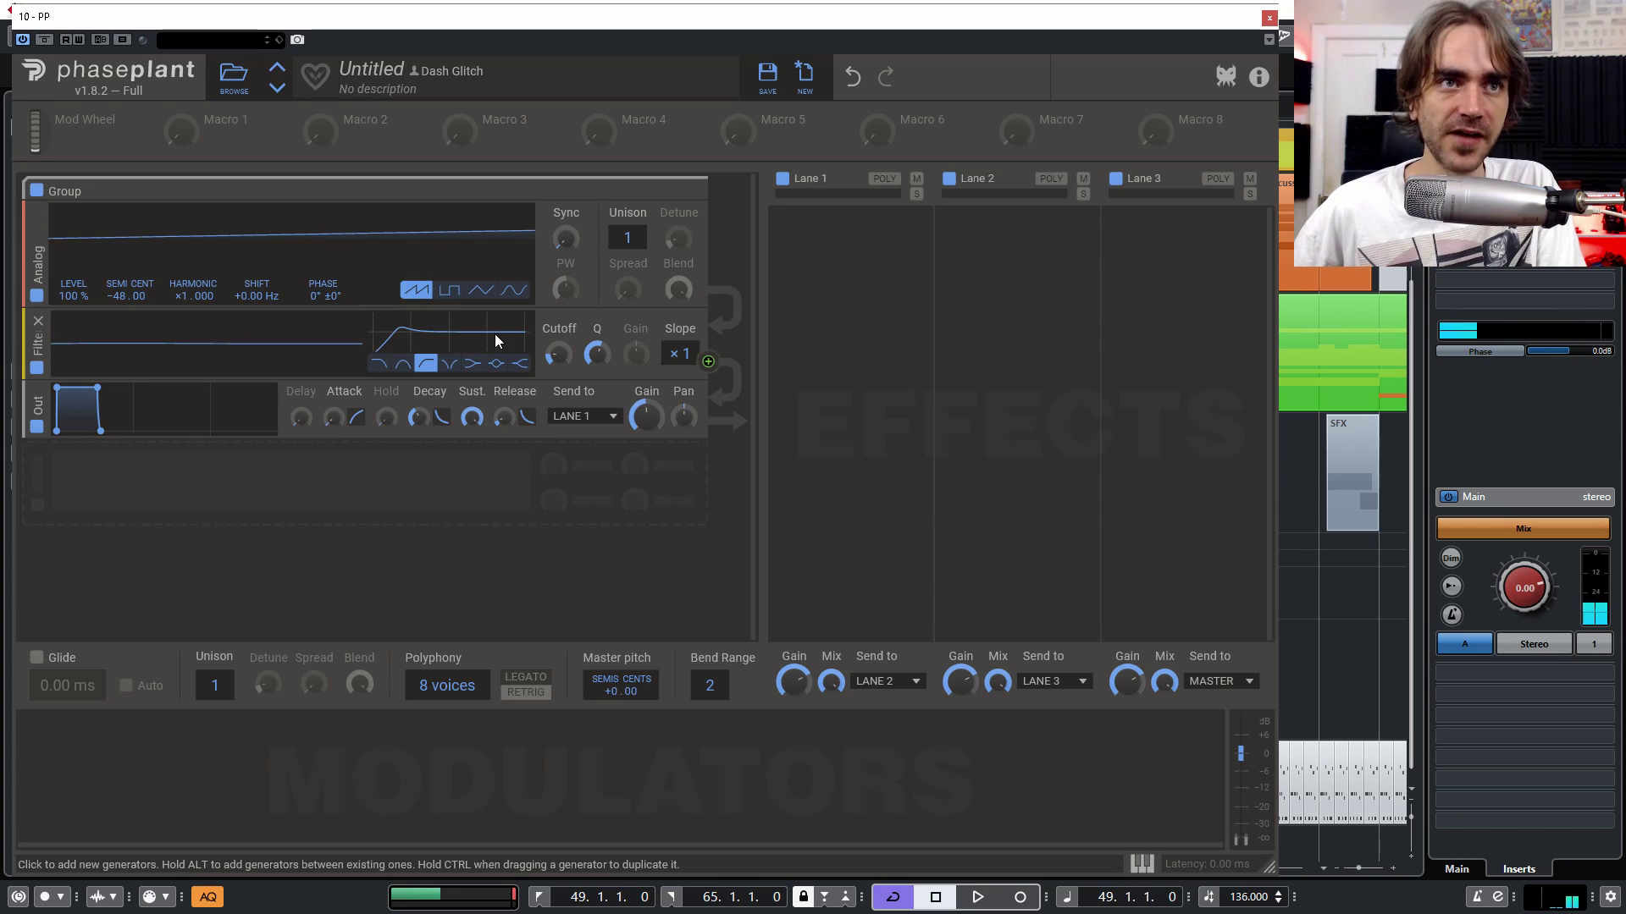
{"action": "left_click", "coordinate": [446, 291]}
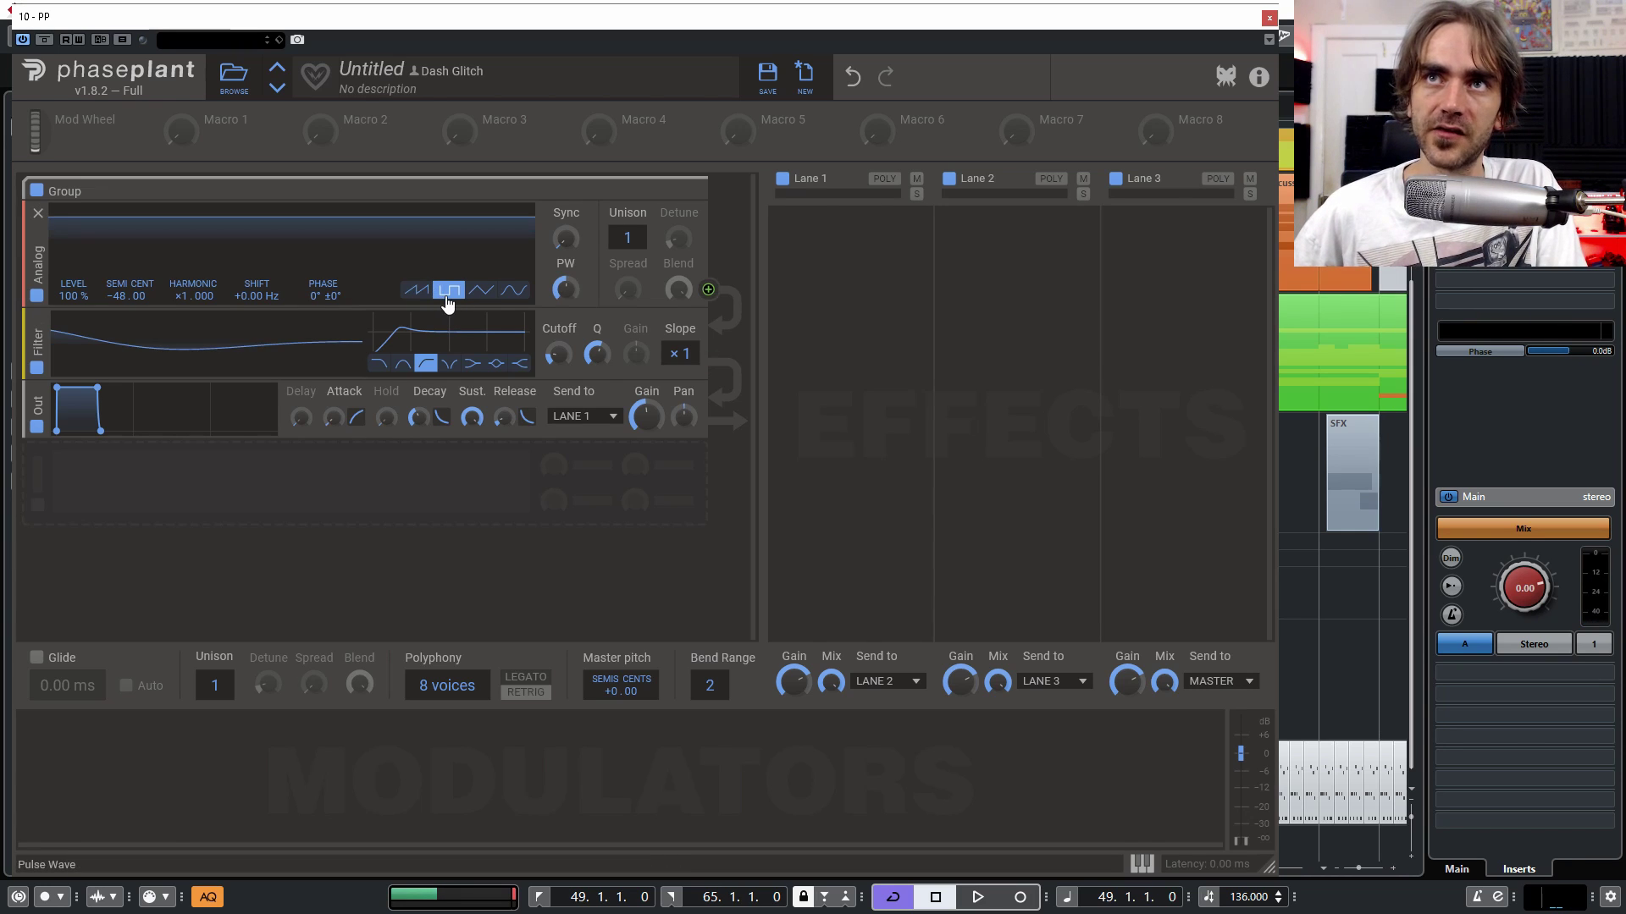
{"action": "left_click", "coordinate": [419, 291]}
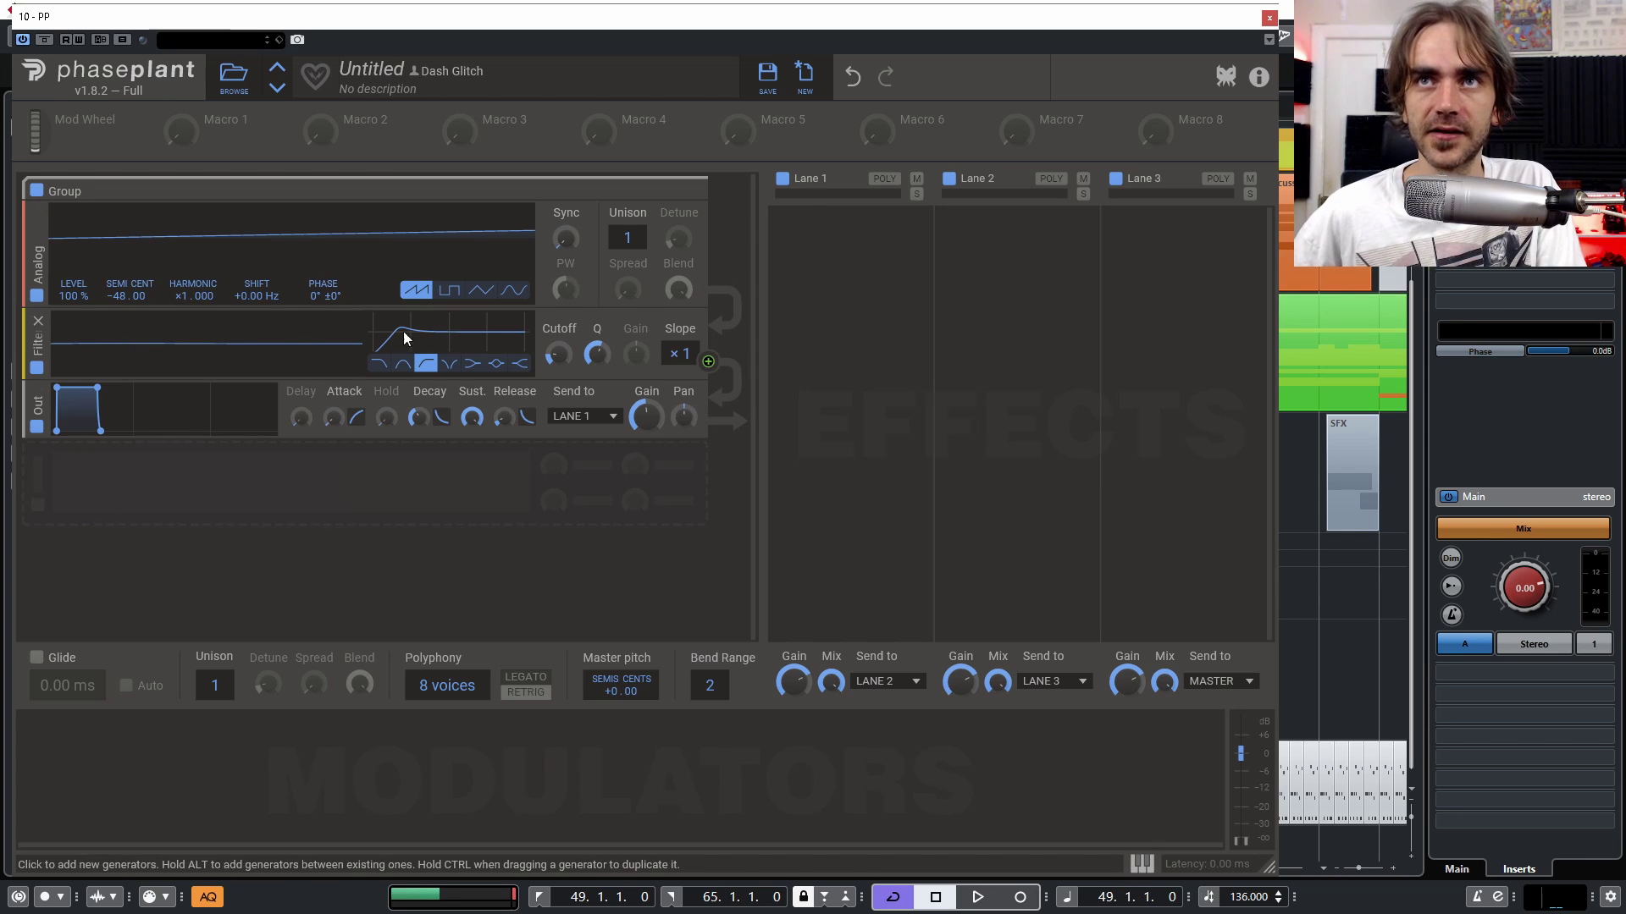
Step: Add a second Analog oscillator below the output module and set its waveform to sine
{"action": "left_click", "coordinate": [69, 468]}
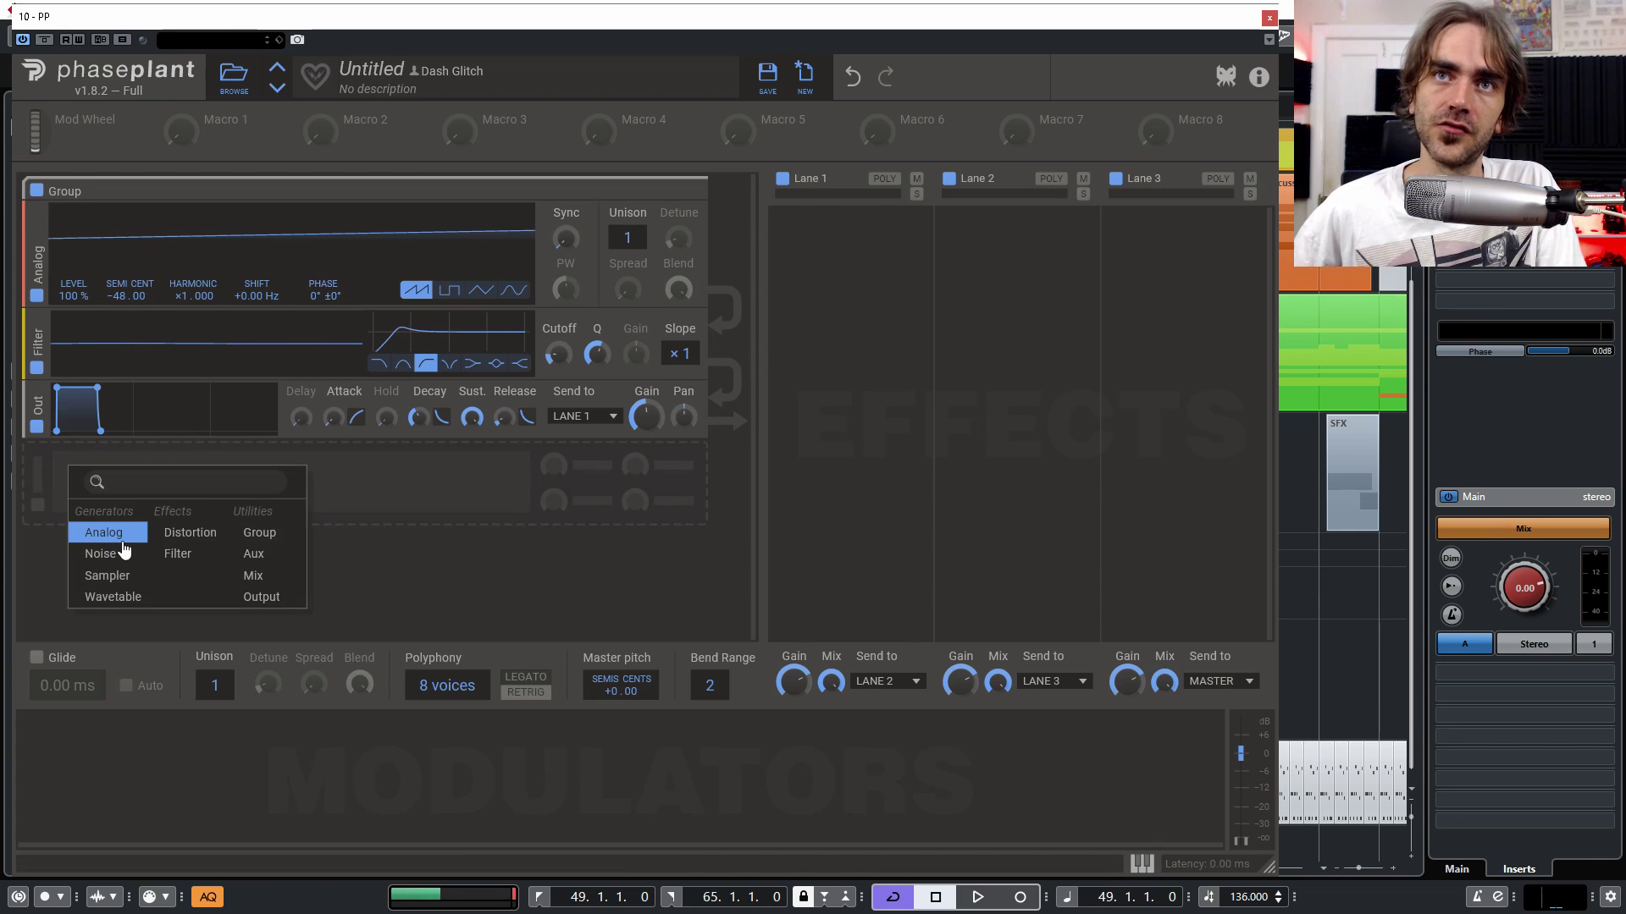
{"action": "left_click", "coordinate": [115, 534]}
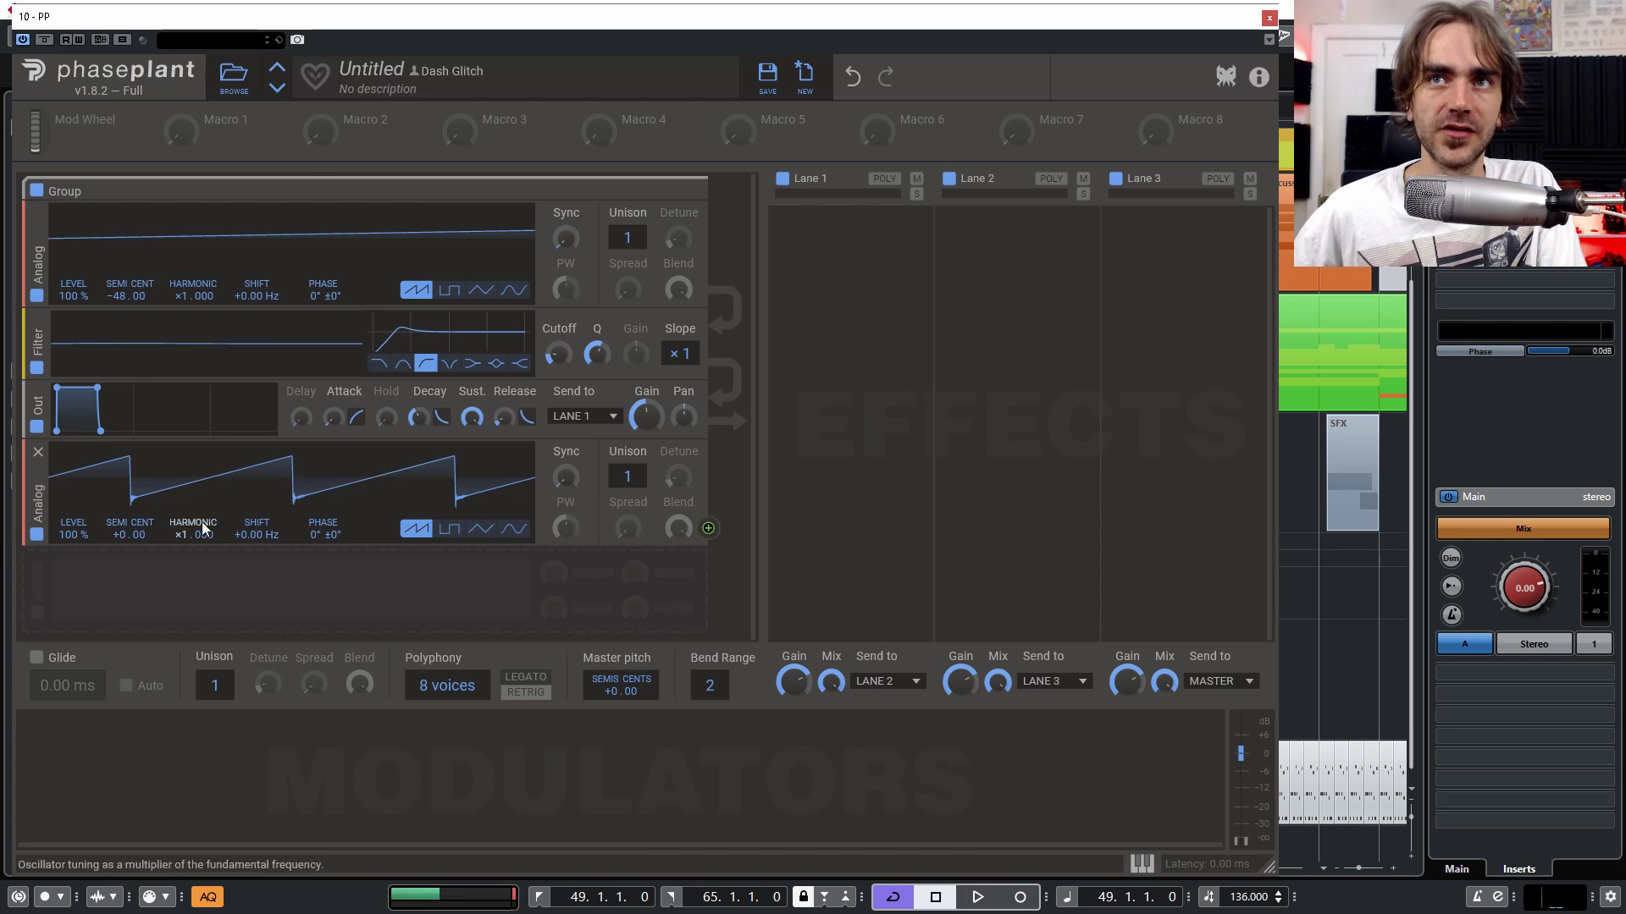
{"action": "left_click", "coordinate": [513, 529]}
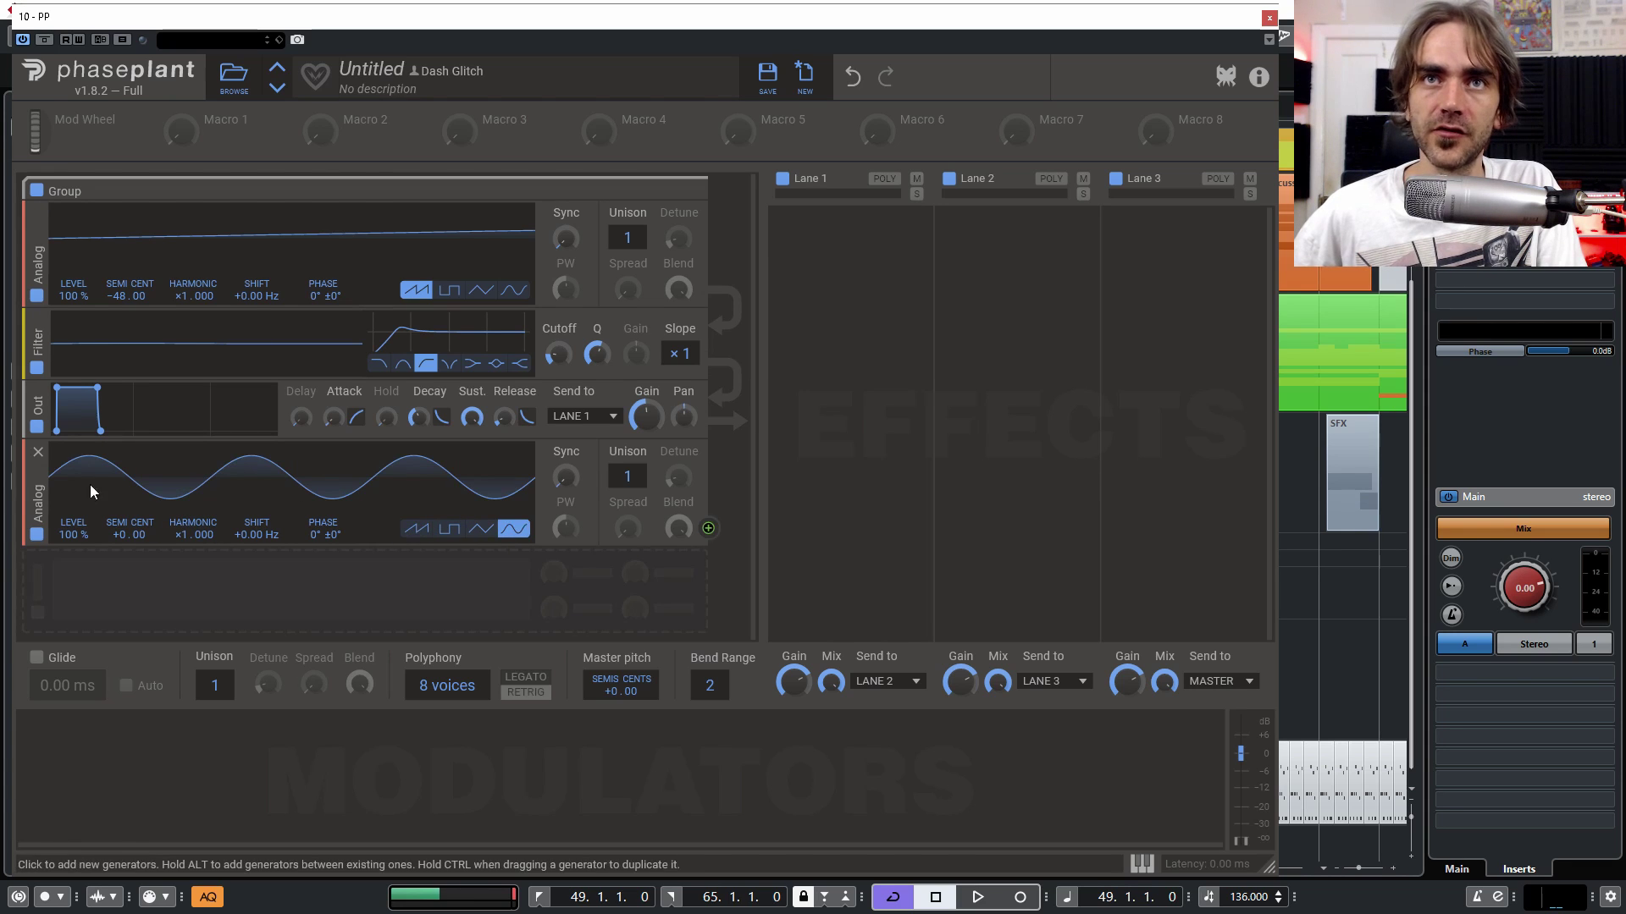
{"action": "mouse_move", "coordinate": [32, 506]}
{"action": "left_mouse_down"}
{"action": "mouse_move", "coordinate": [41, 529]}
{"action": "mouse_move", "coordinate": [39, 510]}
{"action": "left_mouse_up"}
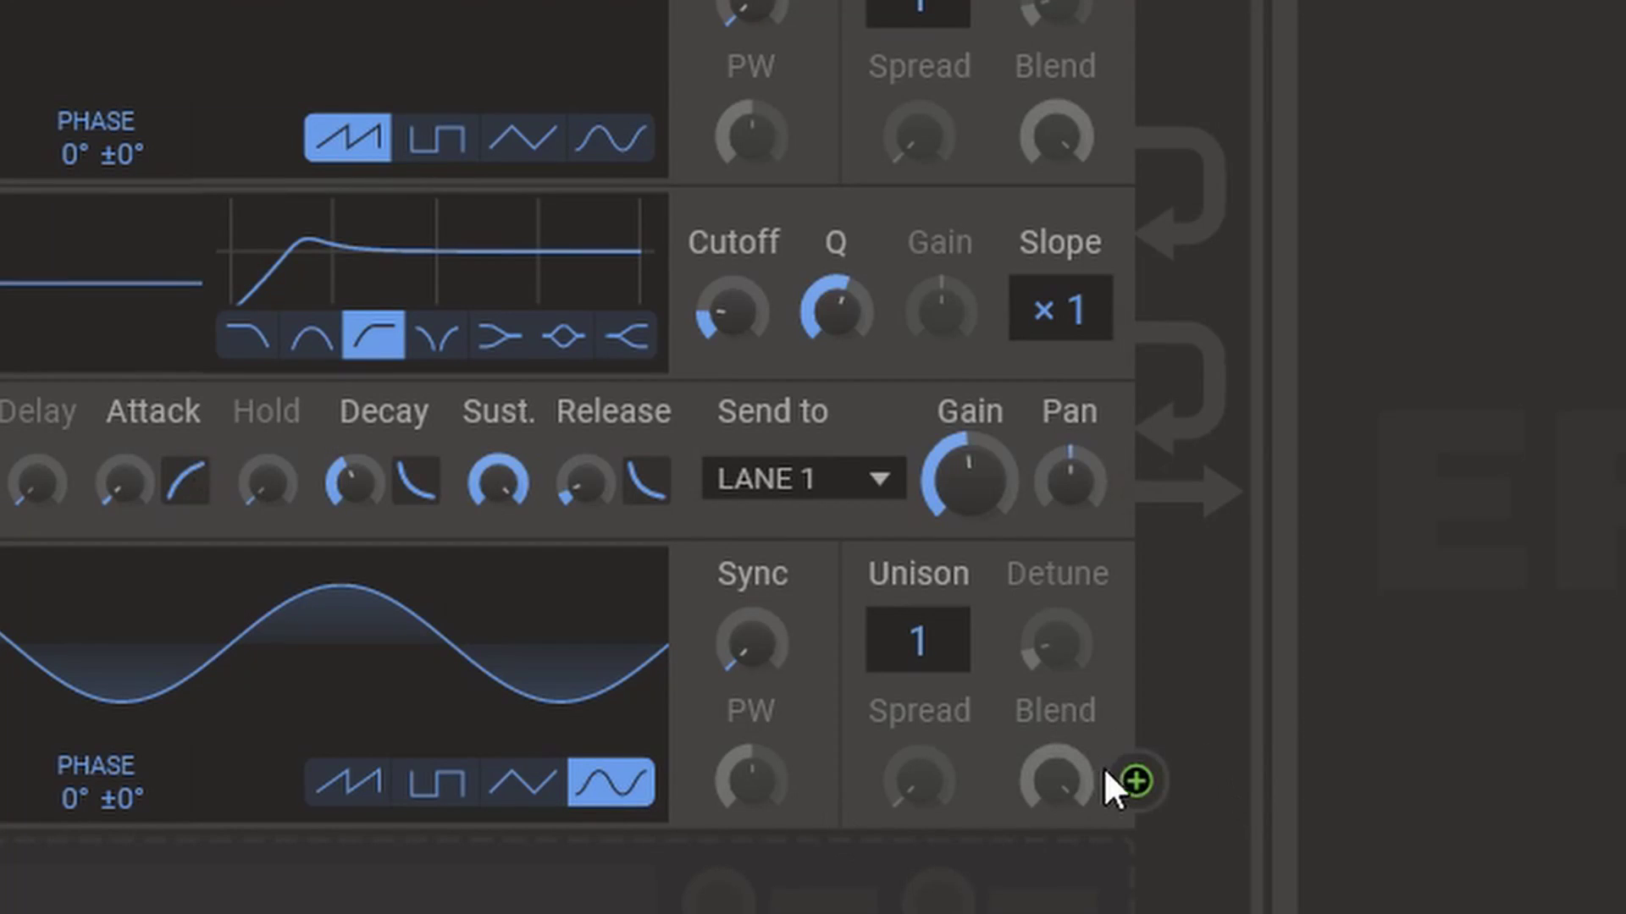
Step: Modulate the filter cutoff with the sine oscillator at 100% and set that oscillator's harmonic to ×8
{"action": "left_click_drag", "start_coordinate": [1147, 774], "coordinate": [754, 193]}
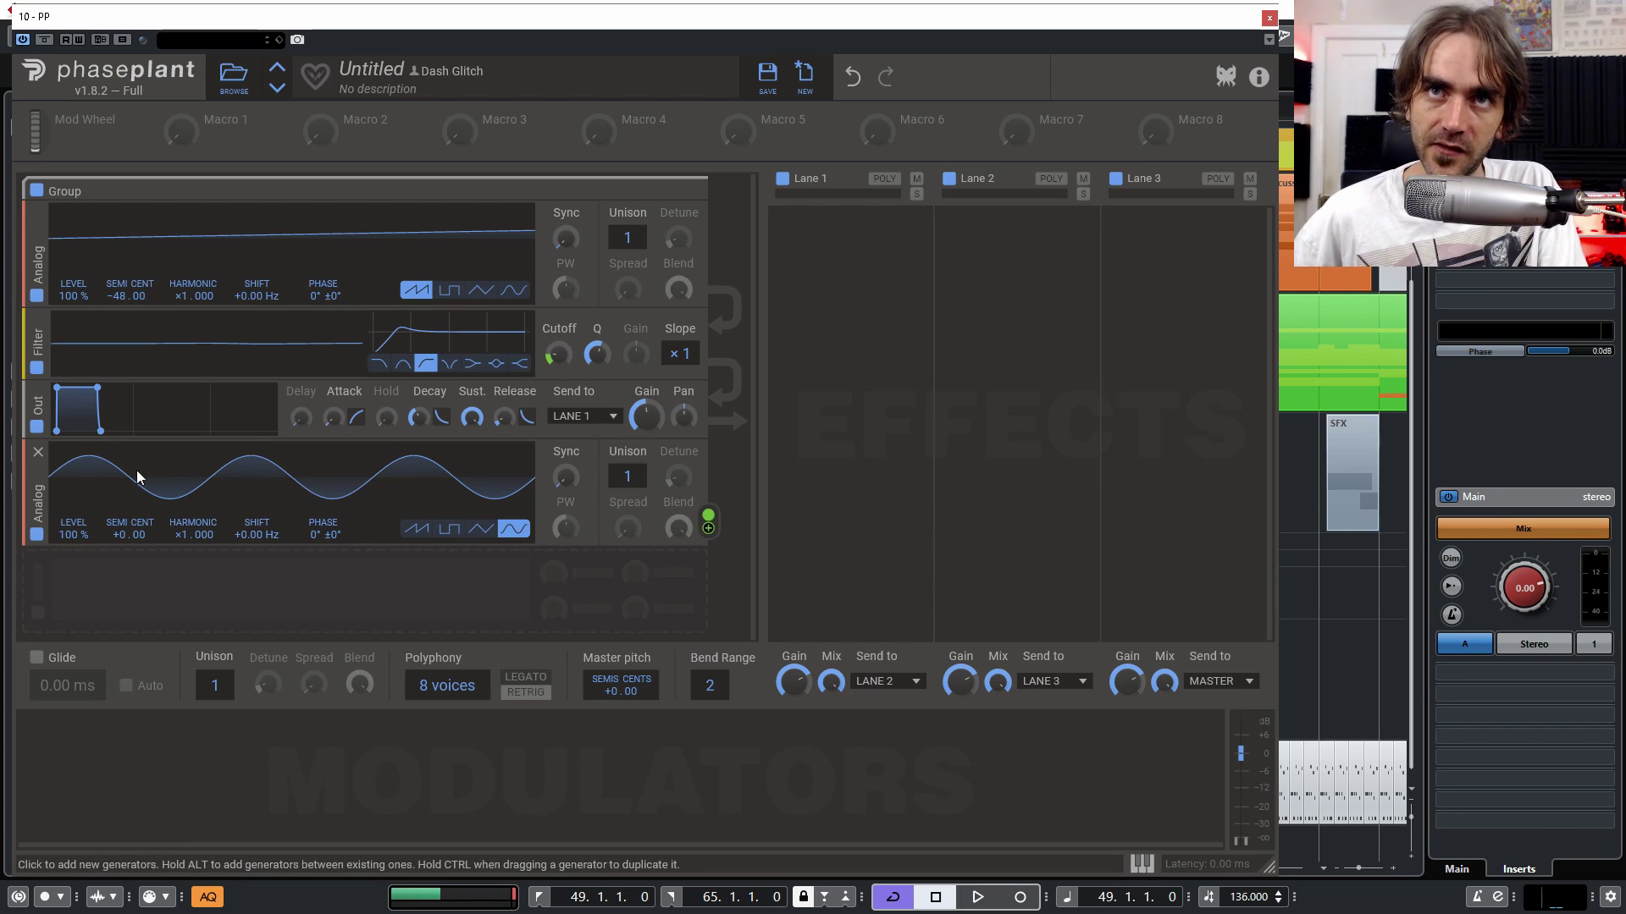
{"action": "mouse_move", "coordinate": [565, 366]}
{"action": "left_mouse_down"}
{"action": "mouse_move", "coordinate": [565, 328]}
{"action": "mouse_move", "coordinate": [552, 369]}
{"action": "left_mouse_up"}
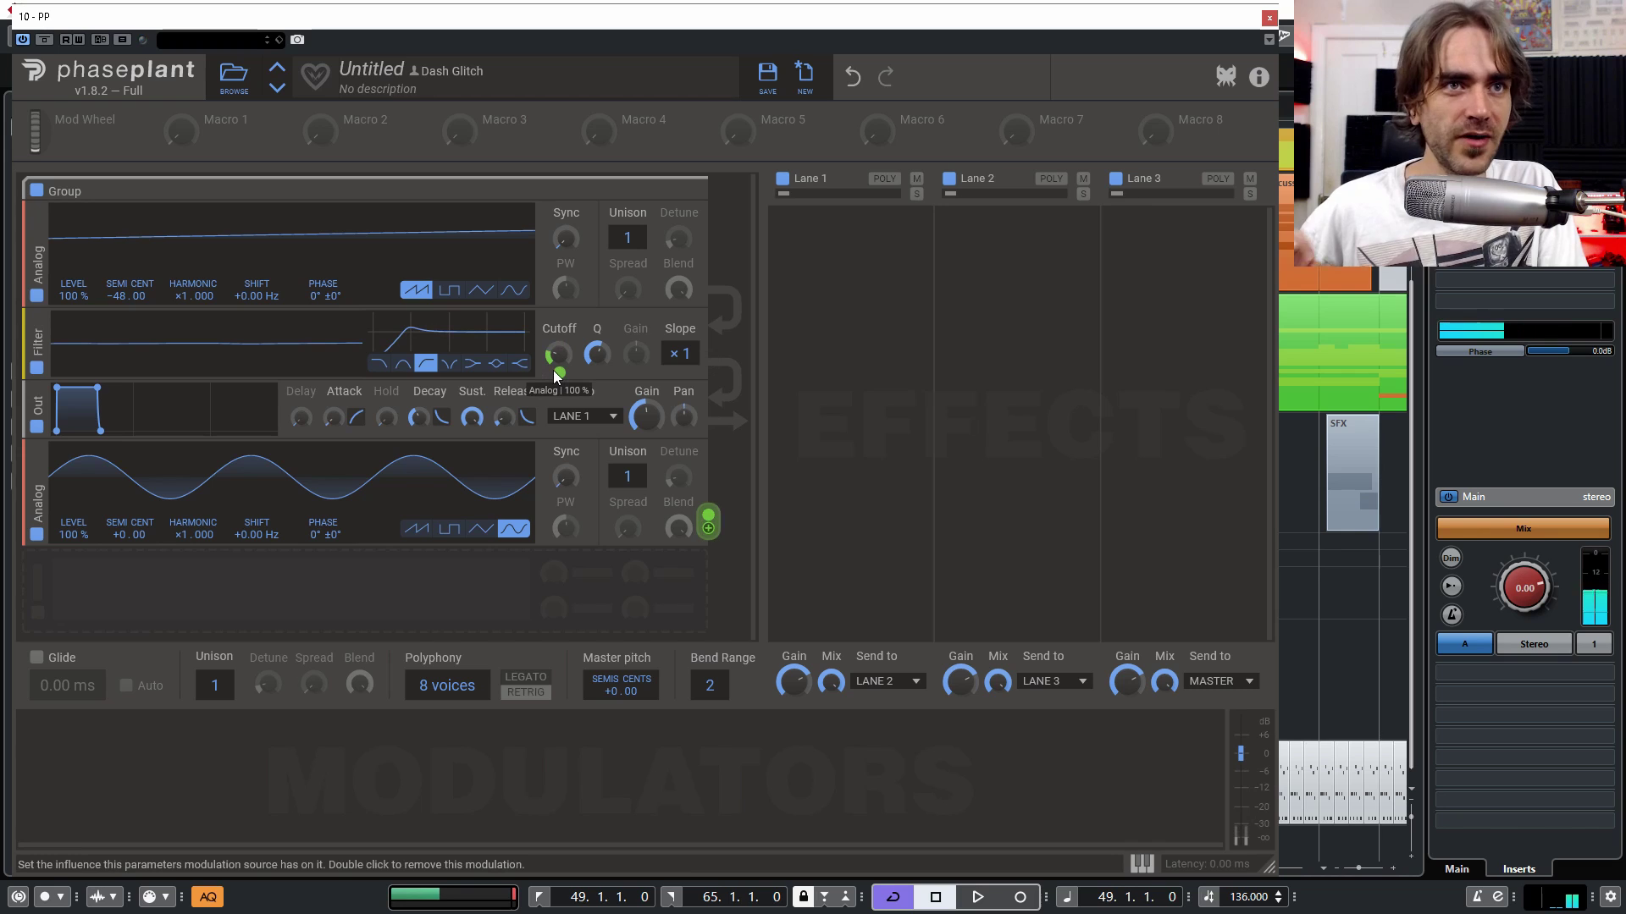
{"action": "left_click_drag", "start_coordinate": [181, 527], "coordinate": [180, 495]}
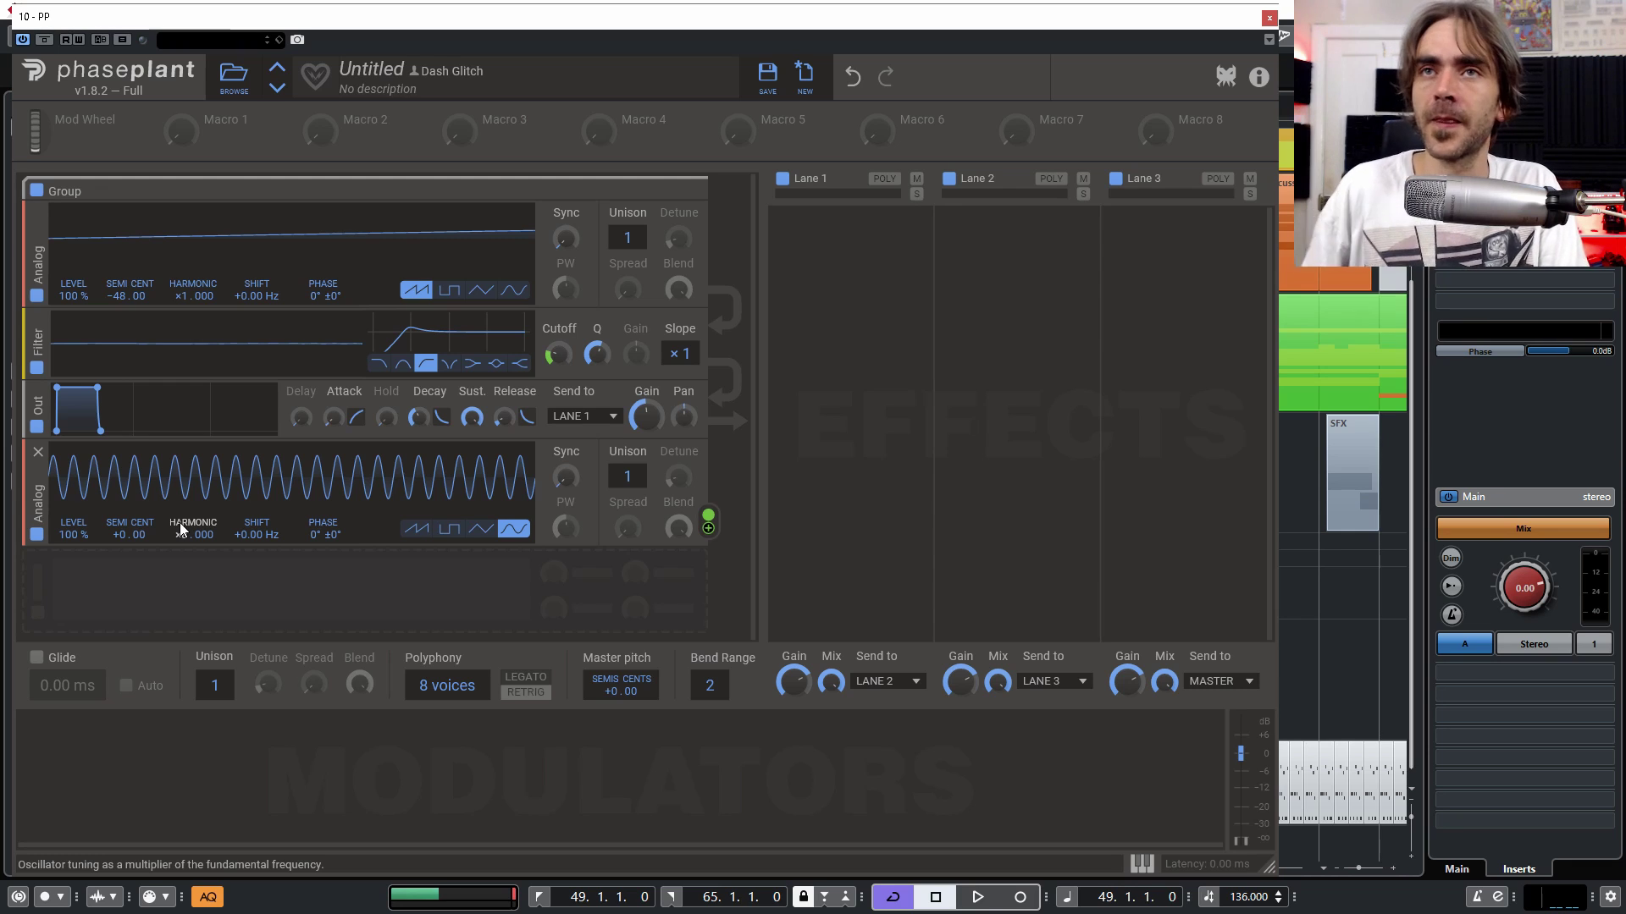
Step: Raise the filter's Q and sweep its modulated cutoff up to about 2 kHz and back down
{"action": "mouse_move", "coordinate": [557, 354]}
{"action": "left_click_drag", "start_coordinate": [558, 354], "coordinate": [557, 339]}
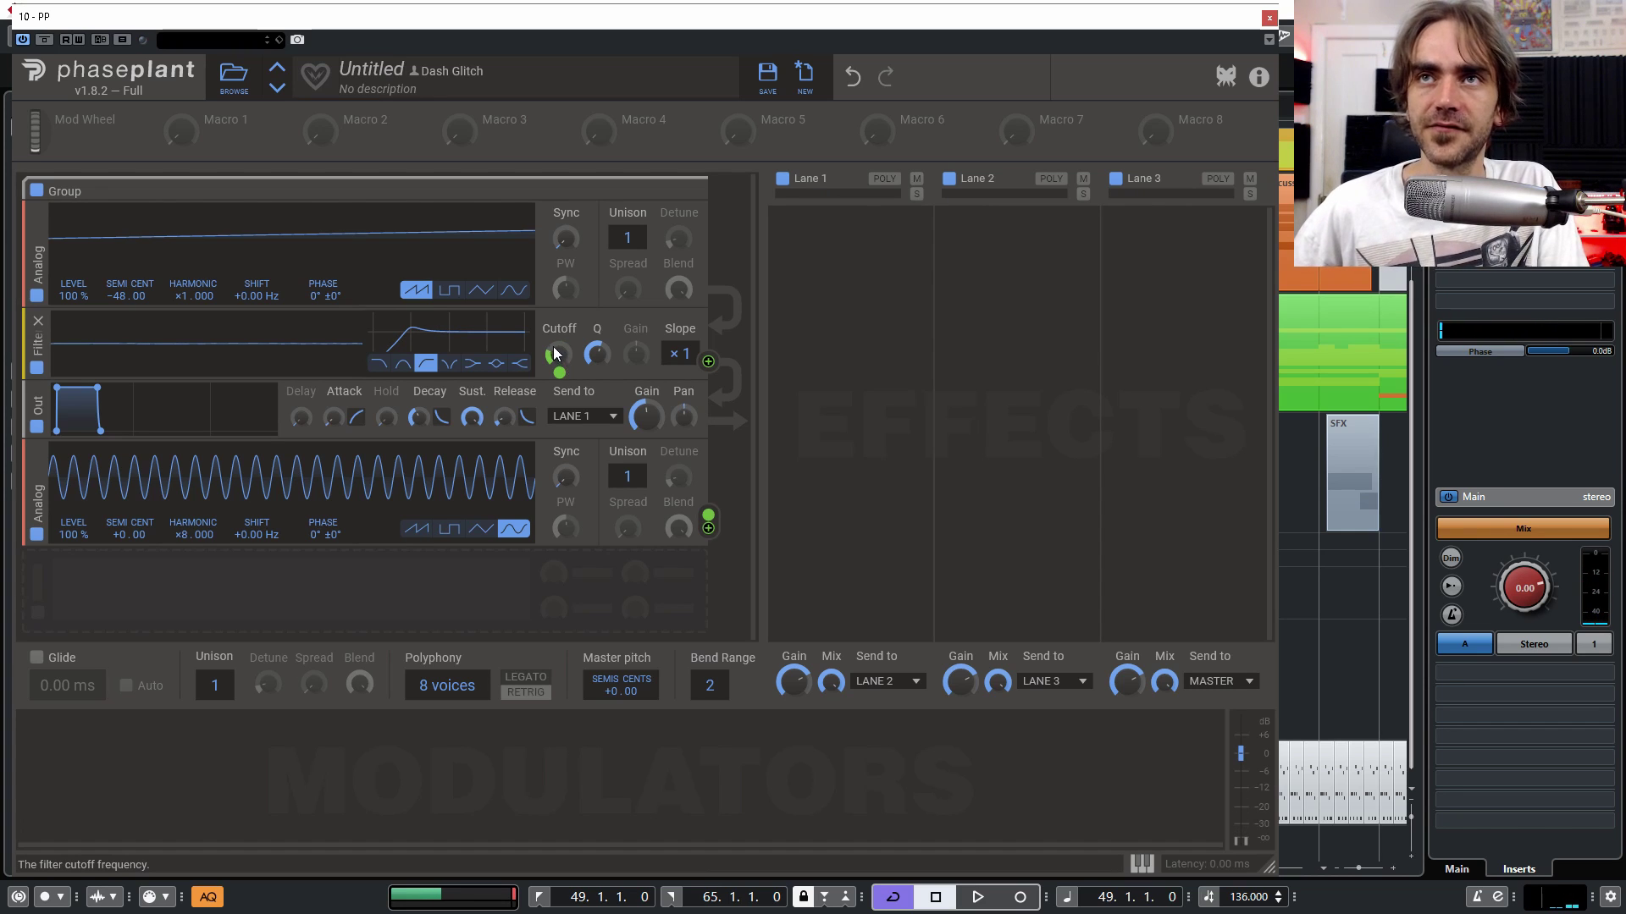
{"action": "left_click_drag", "start_coordinate": [596, 354], "coordinate": [596, 345]}
{"action": "left_click_drag", "start_coordinate": [558, 359], "coordinate": [558, 335]}
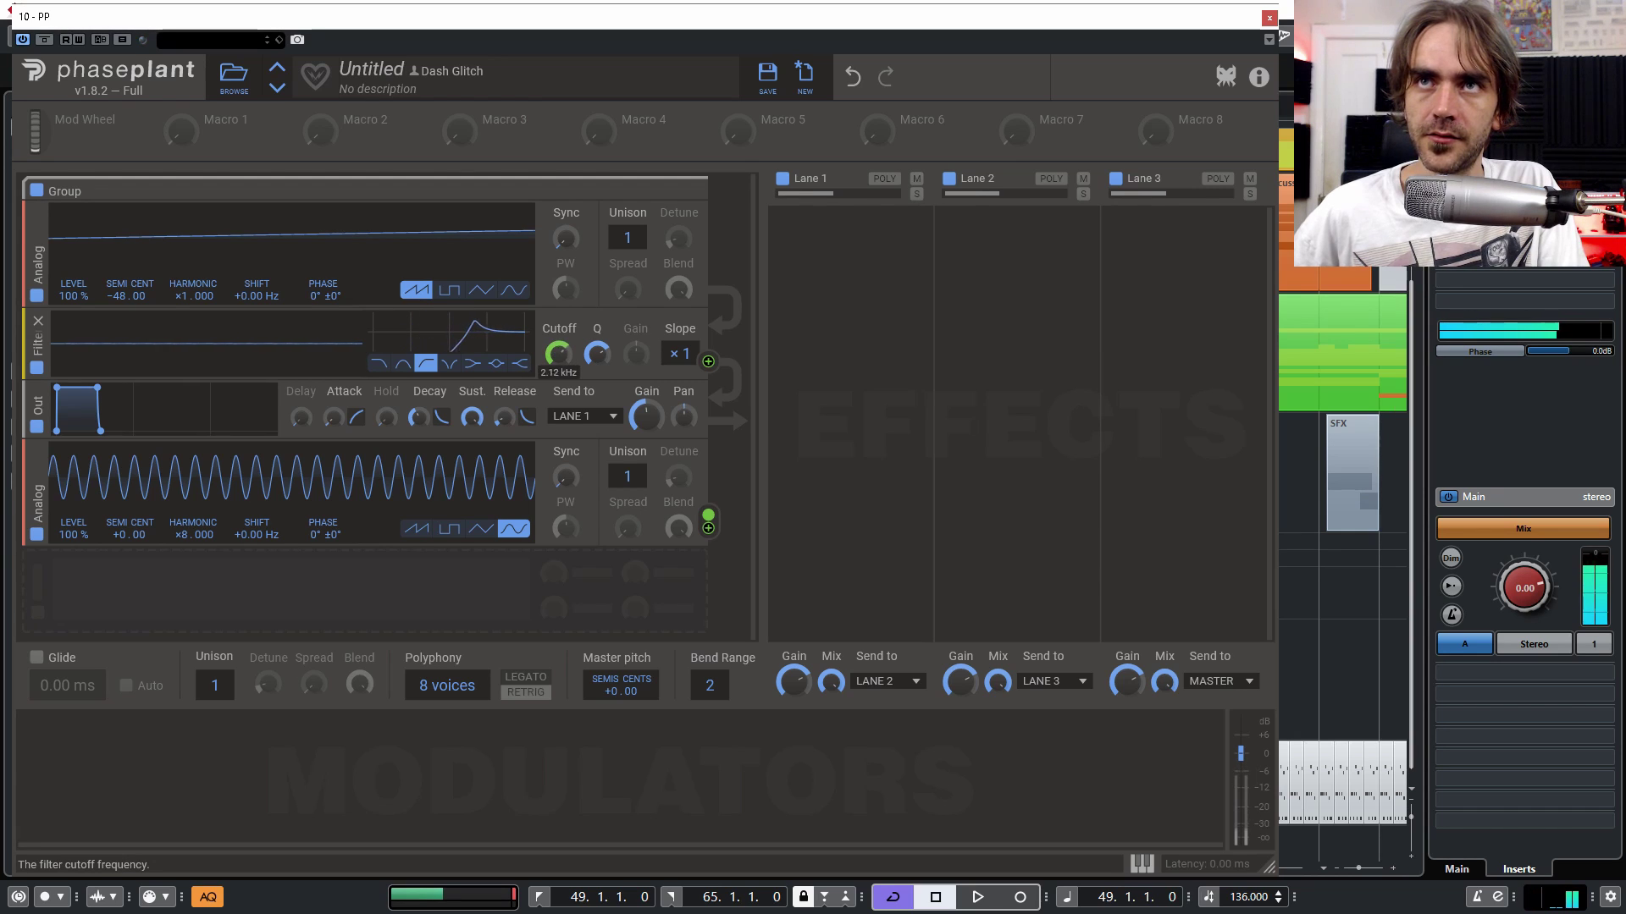
{"action": "left_click_drag", "start_coordinate": [558, 353], "coordinate": [558, 379]}
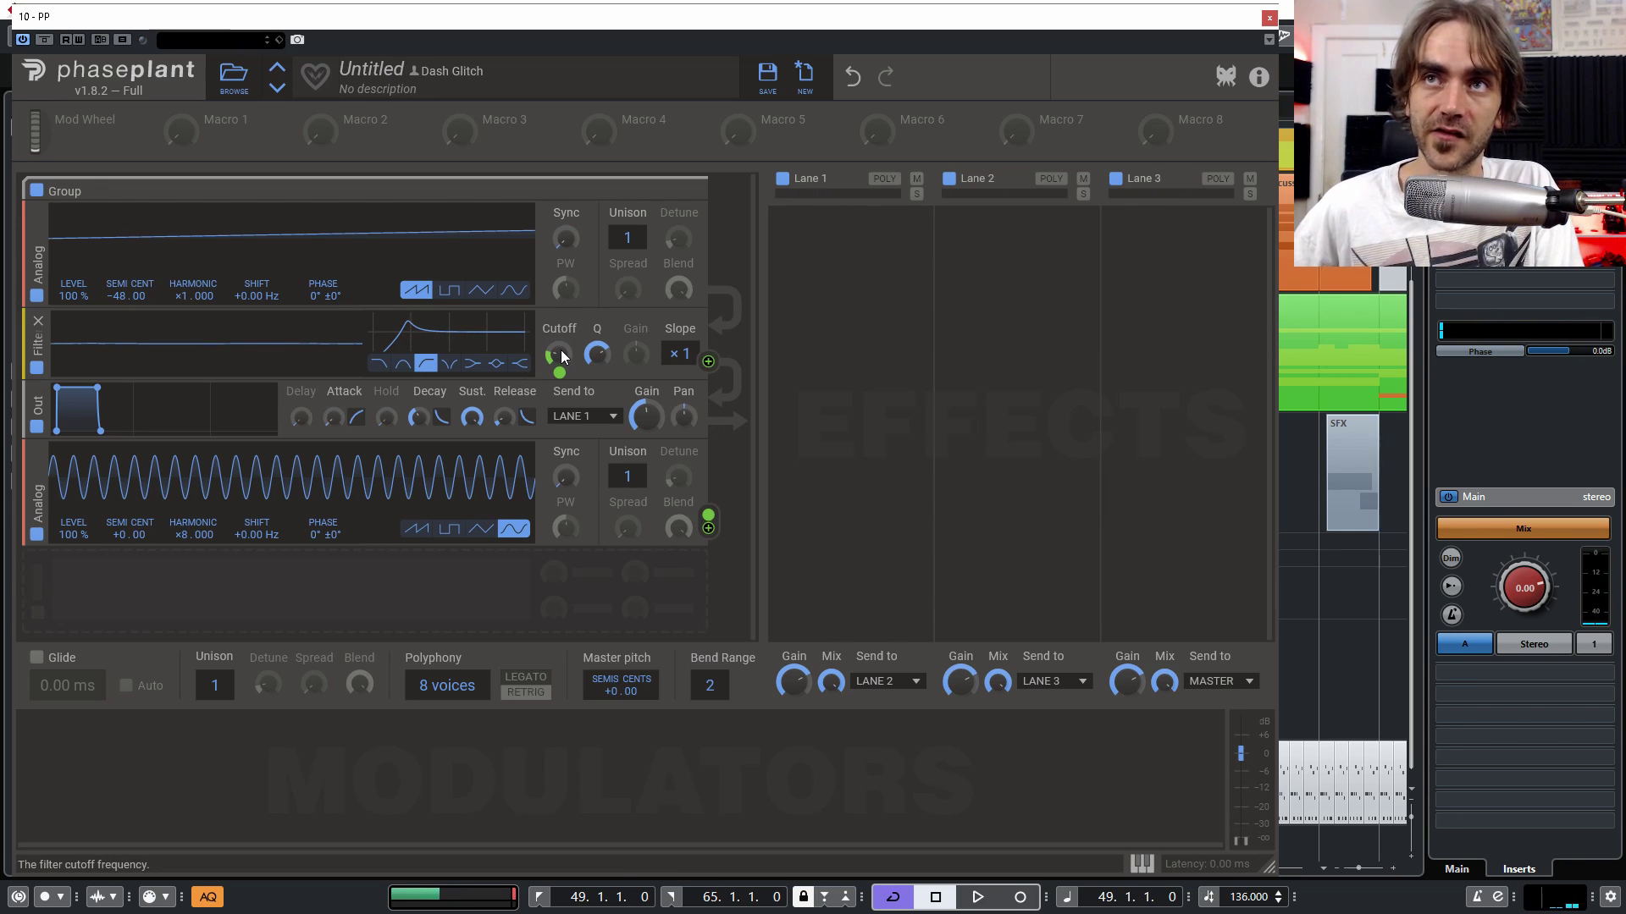
Step: Try harmonics ×16 and ×4 on the sine modulator while sweeping the filter cutoff, and return it to ×8
{"action": "left_click_drag", "start_coordinate": [559, 354], "coordinate": [559, 350]}
{"action": "left_click_drag", "start_coordinate": [367, 636], "coordinate": [367, 622]}
{"action": "left_click_drag", "start_coordinate": [1148, 243], "coordinate": [1147, 174]}
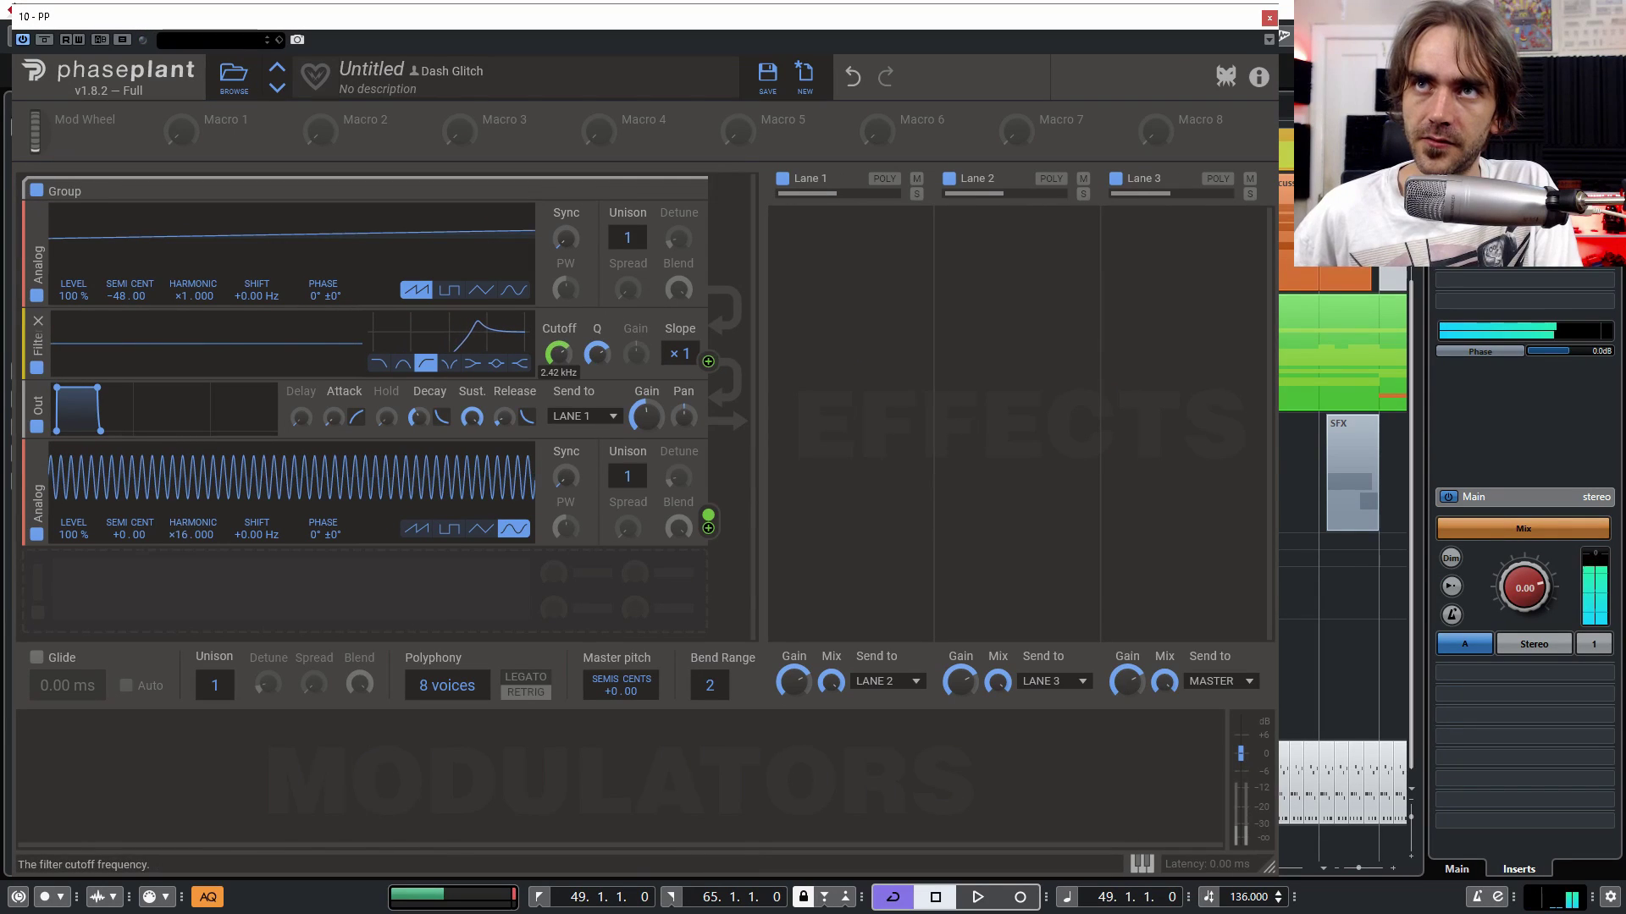
{"action": "left_click_drag", "start_coordinate": [559, 353], "coordinate": [559, 360]}
{"action": "mouse_move", "coordinate": [191, 534]}
{"action": "left_mouse_down"}
{"action": "mouse_move", "coordinate": [191, 515]}
{"action": "mouse_move", "coordinate": [191, 555]}
{"action": "mouse_move", "coordinate": [181, 525]}
{"action": "mouse_move", "coordinate": [175, 557]}
{"action": "left_mouse_up"}
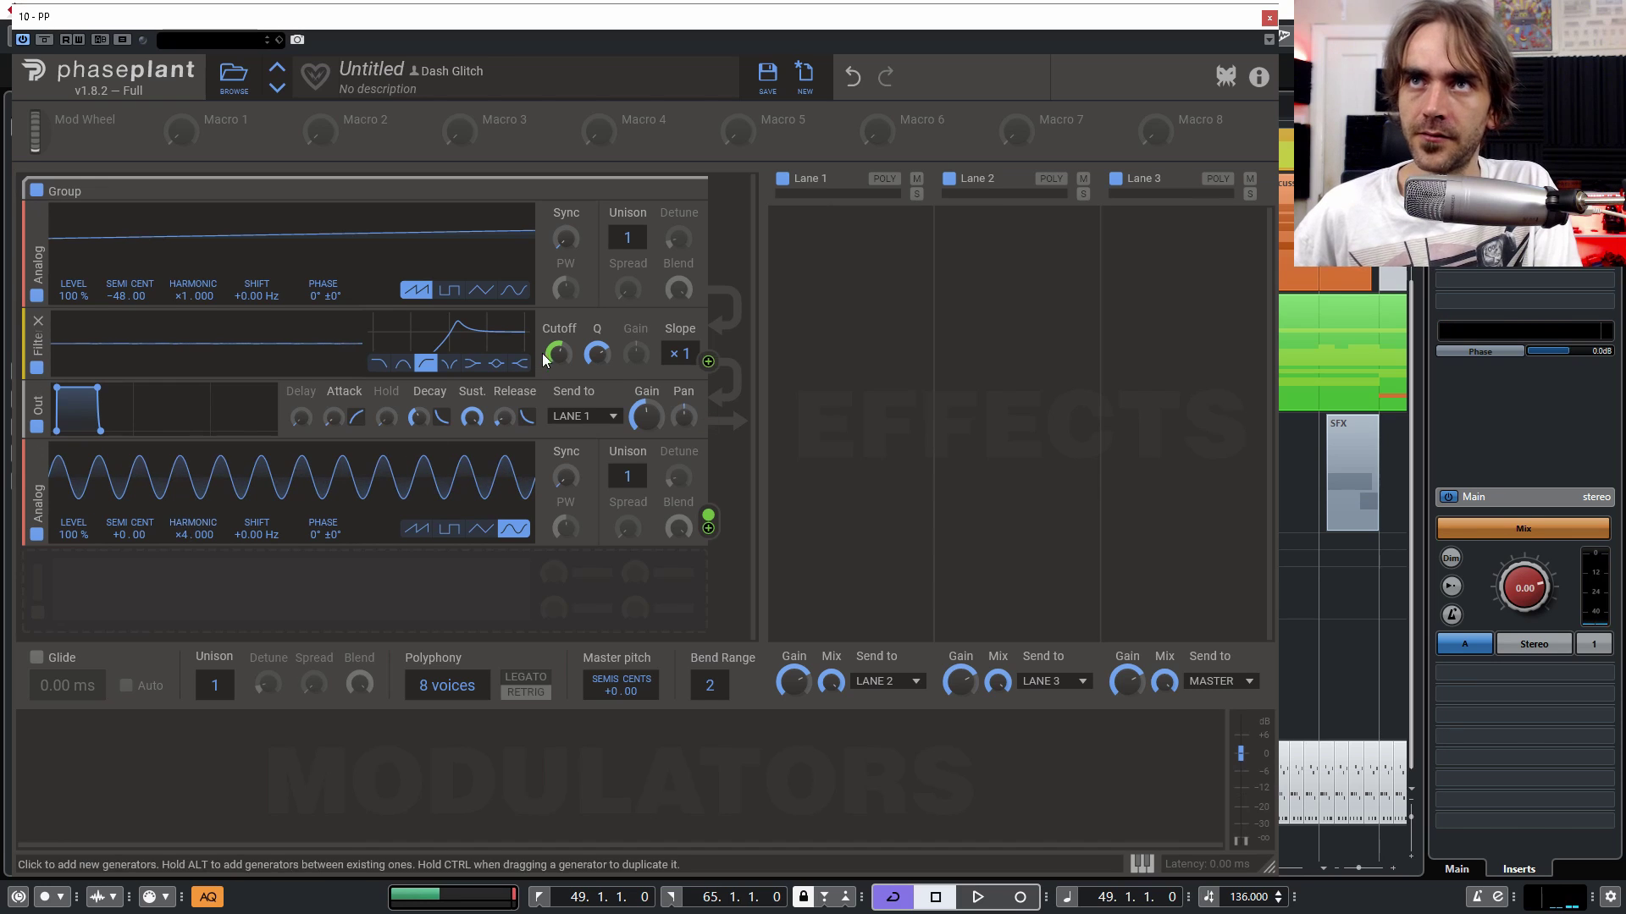
{"action": "left_click_drag", "start_coordinate": [557, 354], "coordinate": [557, 374]}
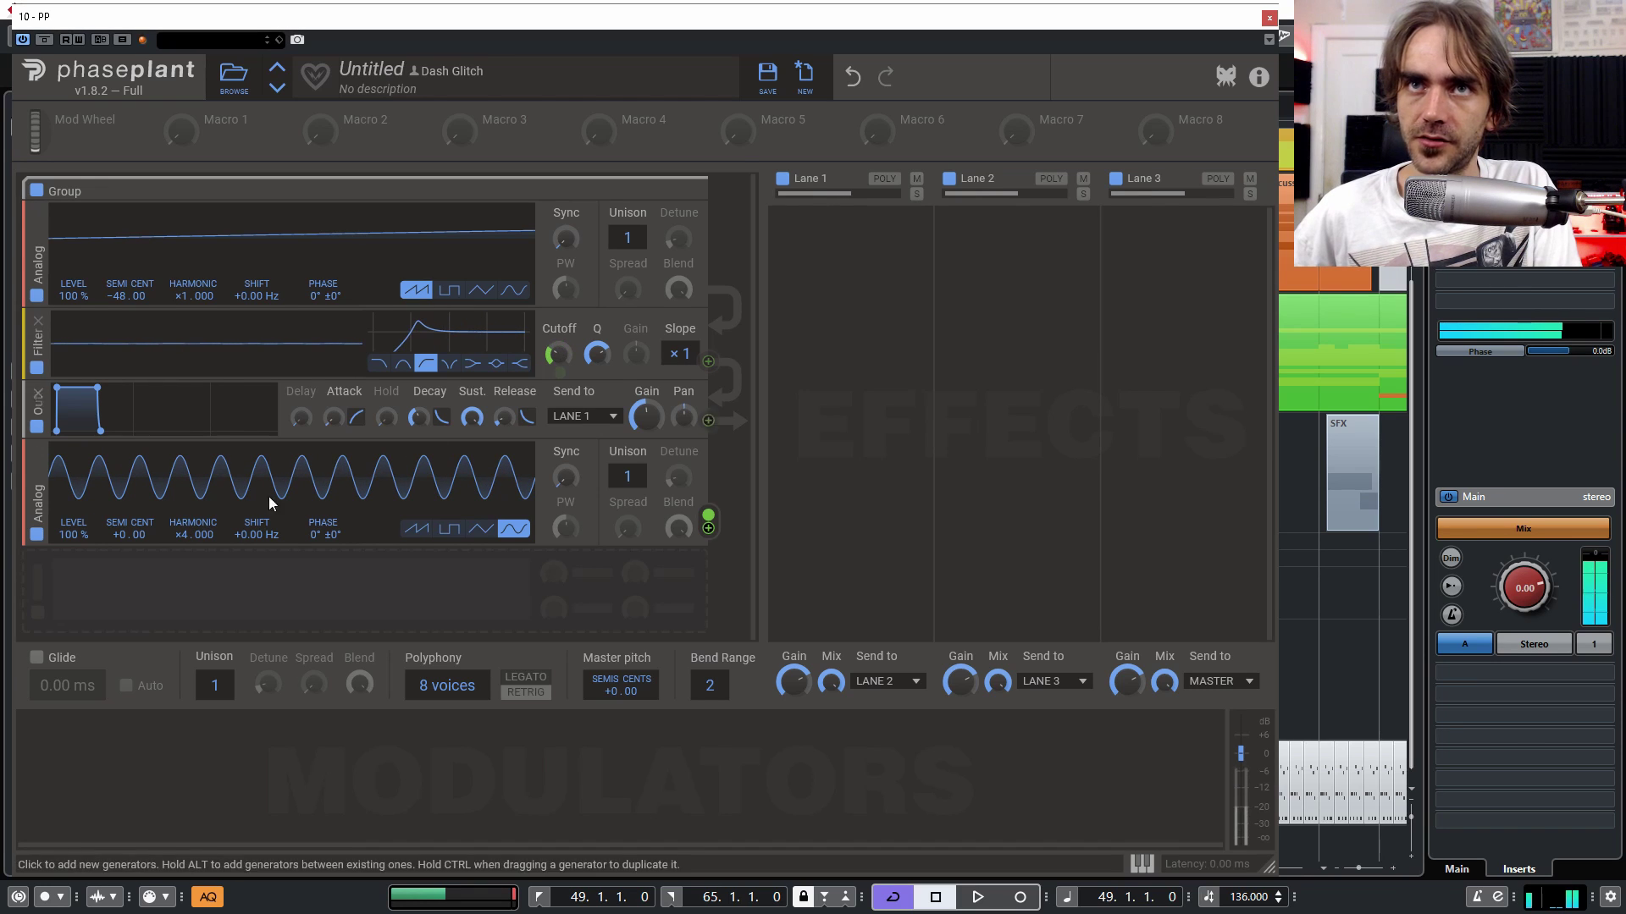
{"action": "left_click_drag", "start_coordinate": [193, 534], "coordinate": [193, 512]}
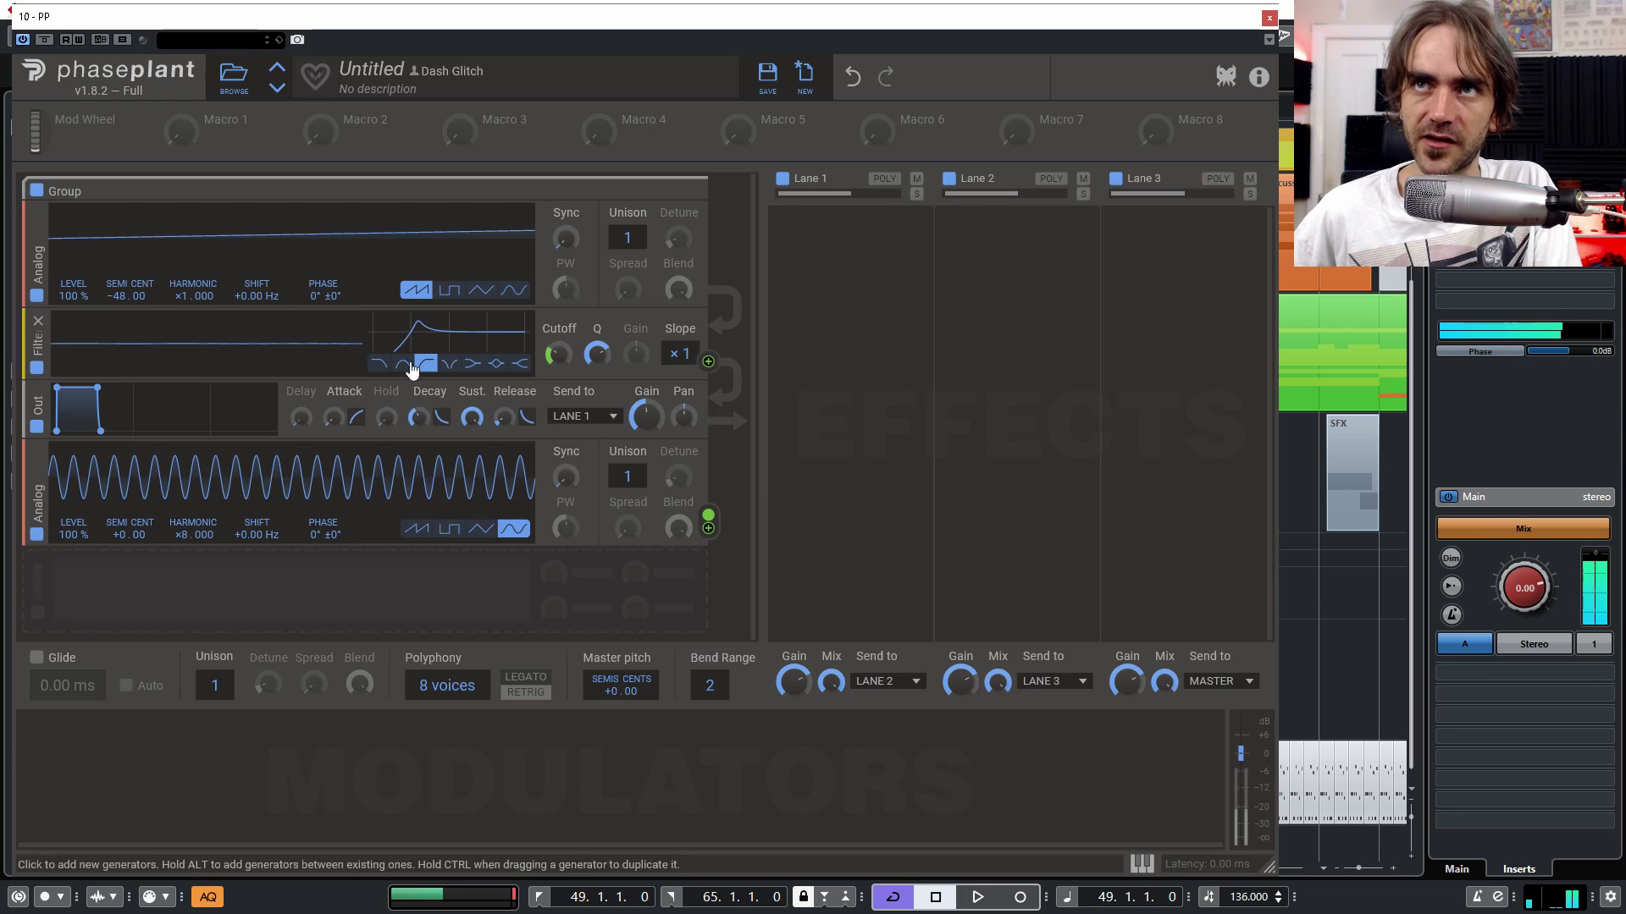
Step: Compare filter cutoff sweeps with the sine modulator's level at 100% and 0%, and restore the level to 100%
{"action": "mouse_move", "coordinate": [557, 354]}
{"action": "left_mouse_down"}
{"action": "mouse_move", "coordinate": [558, 373]}
{"action": "mouse_move", "coordinate": [557, 352]}
{"action": "left_mouse_up"}
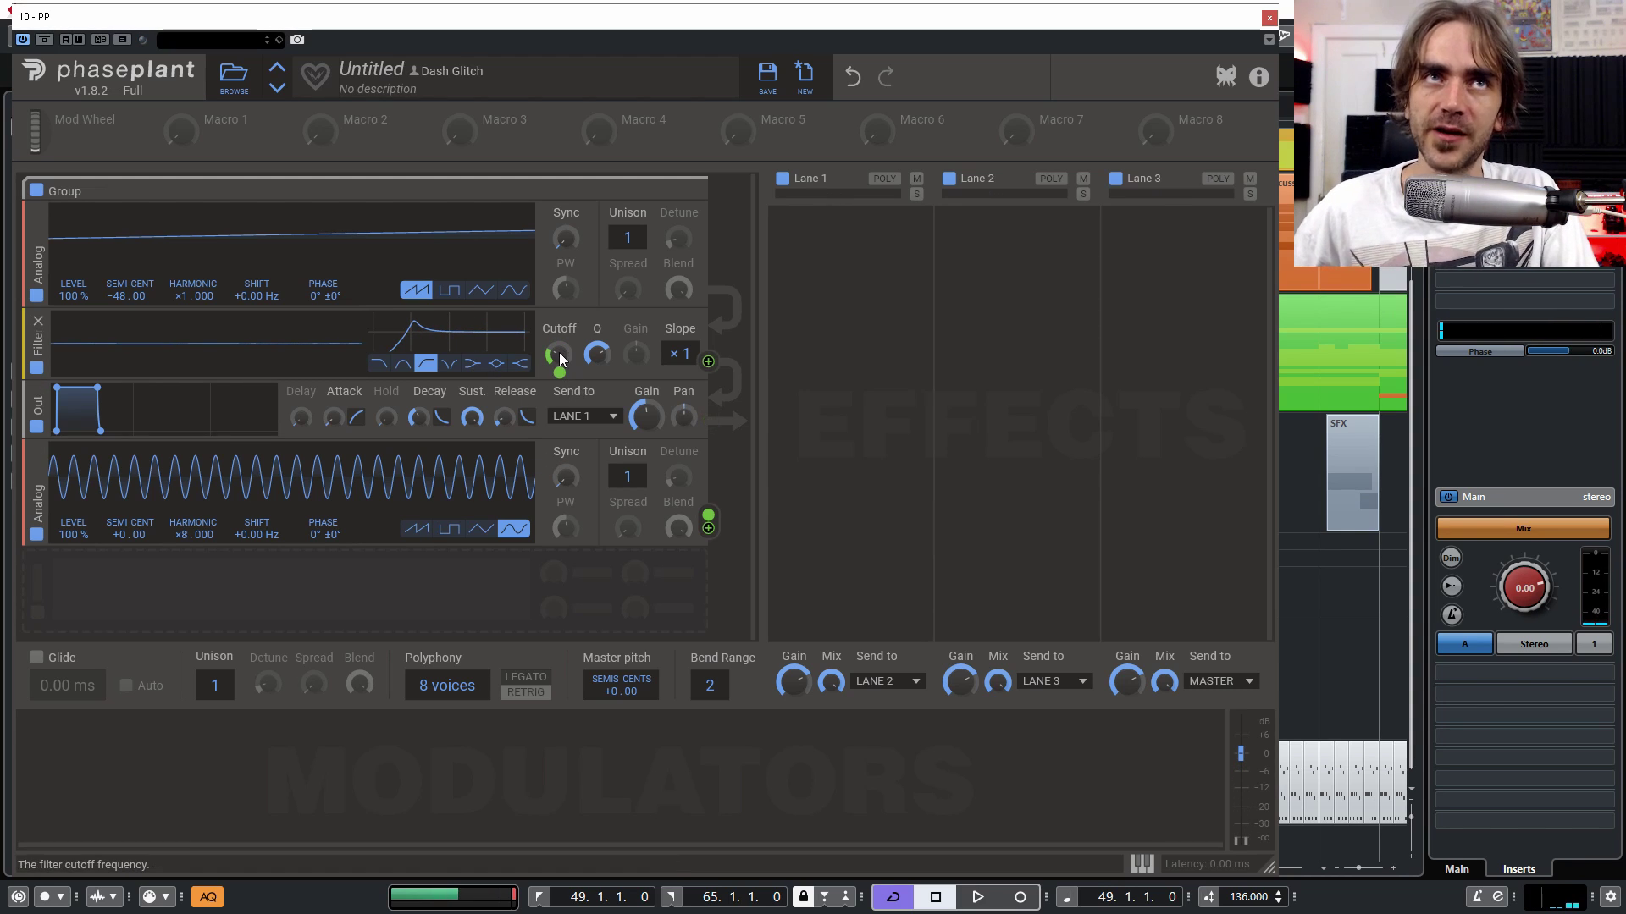
{"action": "mouse_move", "coordinate": [559, 359]}
{"action": "left_mouse_down"}
{"action": "mouse_move", "coordinate": [558, 343]}
{"action": "mouse_move", "coordinate": [558, 366]}
{"action": "left_mouse_up"}
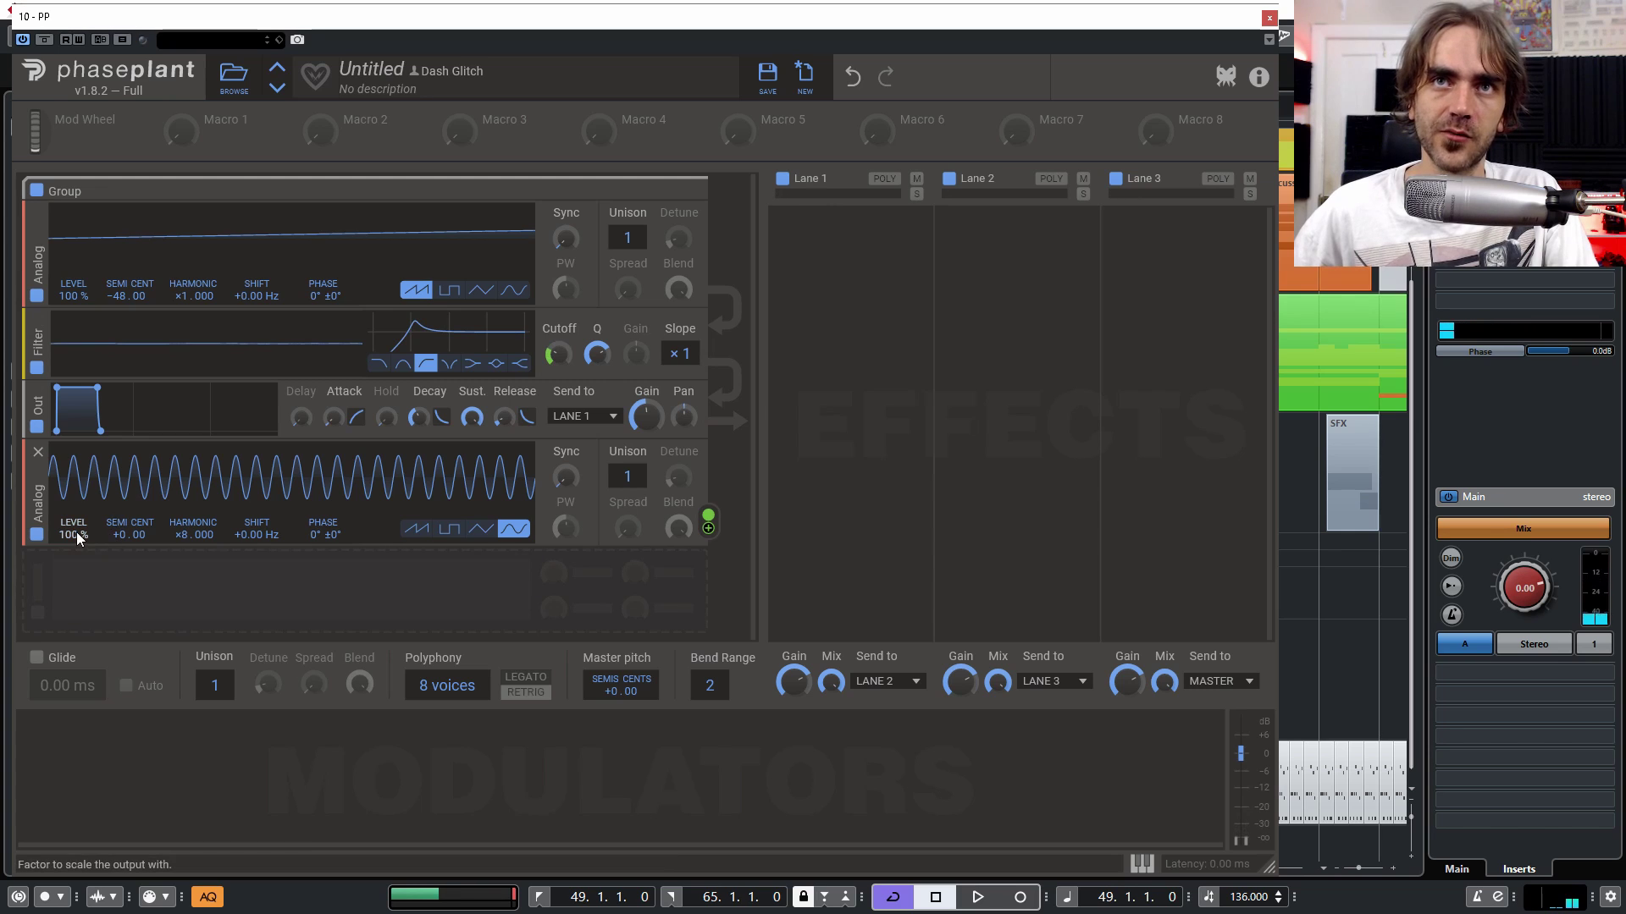
{"action": "left_click_drag", "start_coordinate": [76, 532], "coordinate": [76, 576]}
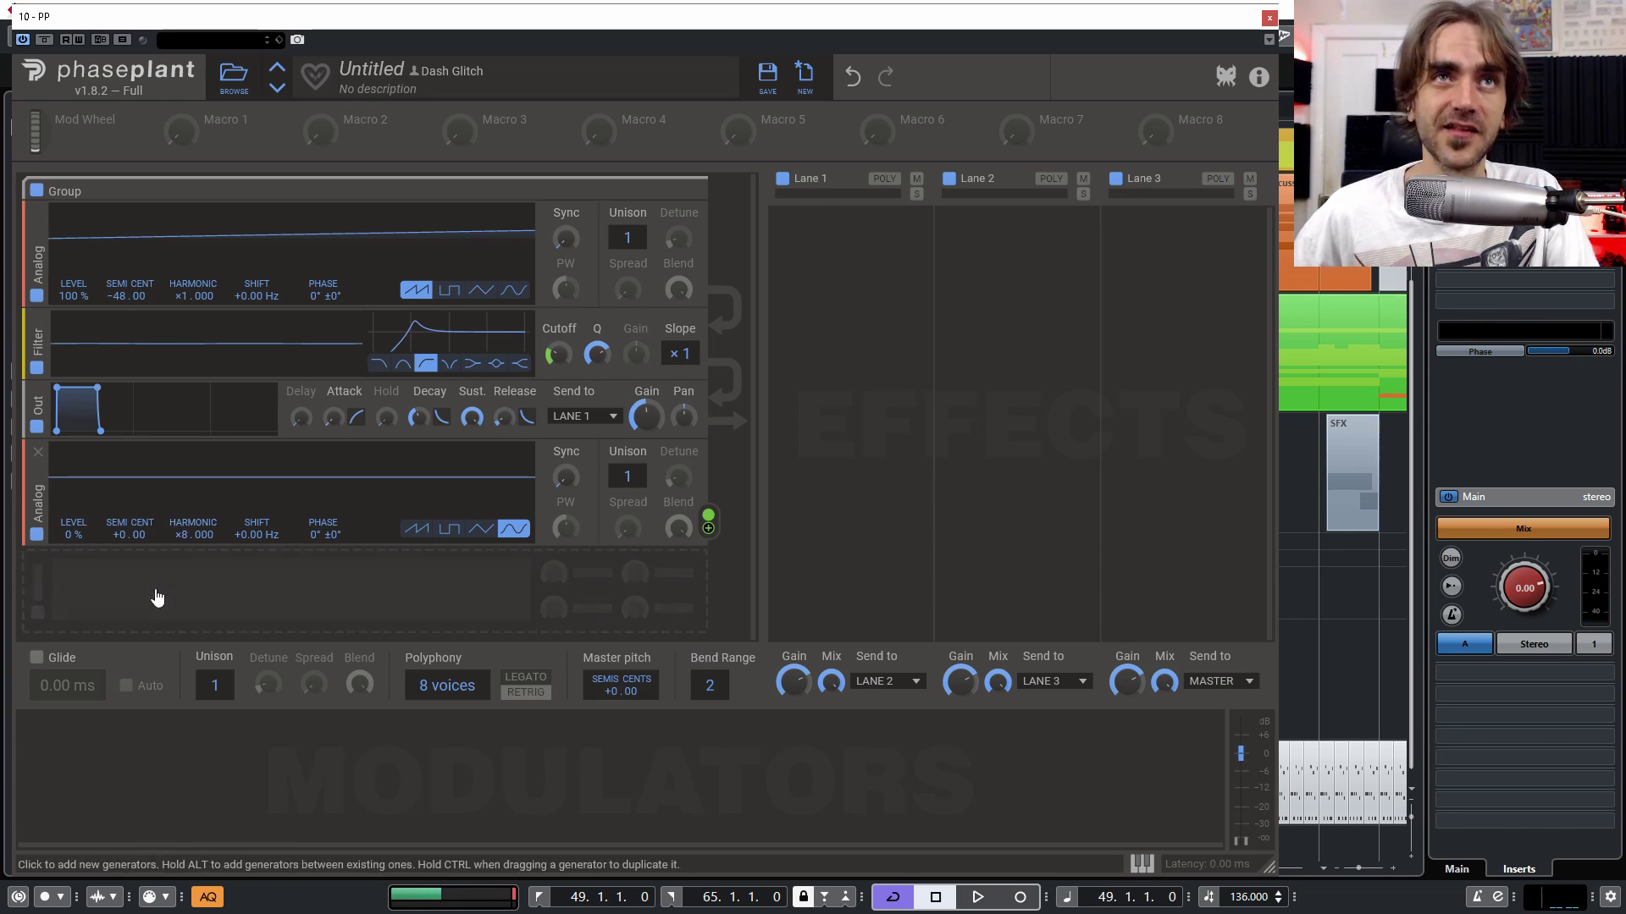
{"action": "mouse_move", "coordinate": [559, 354]}
{"action": "left_mouse_down"}
{"action": "mouse_move", "coordinate": [559, 322]}
{"action": "mouse_move", "coordinate": [557, 358]}
{"action": "left_mouse_up"}
{"action": "double_click", "coordinate": [71, 533]}
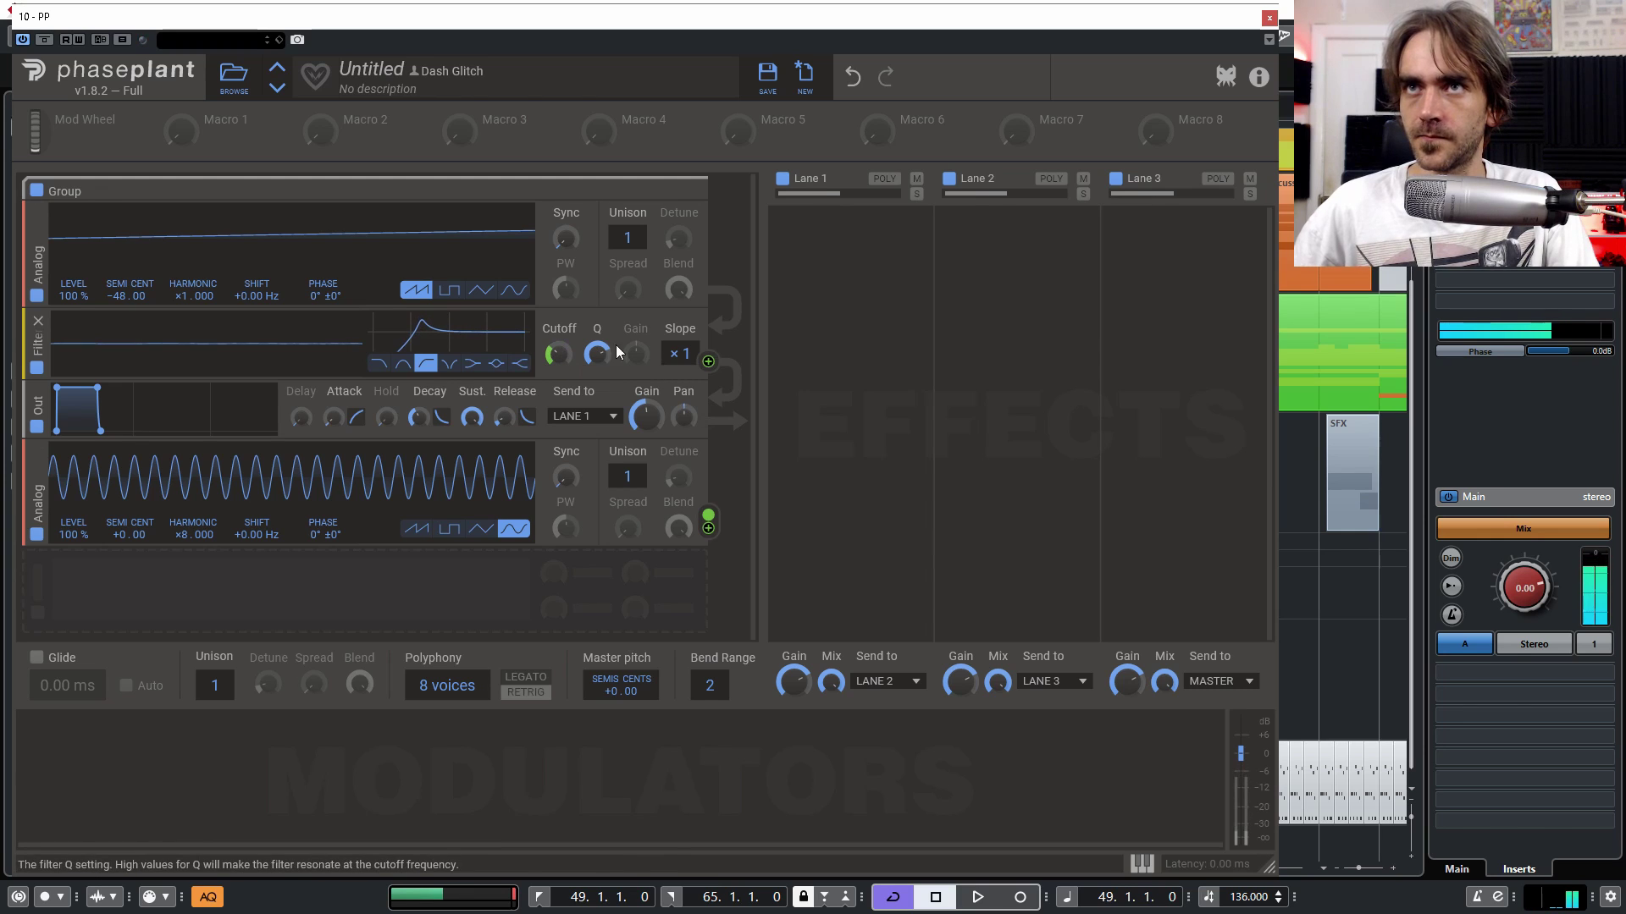
Step: Set the high-pass filter's slope to ×3
{"action": "left_click", "coordinate": [680, 354]}
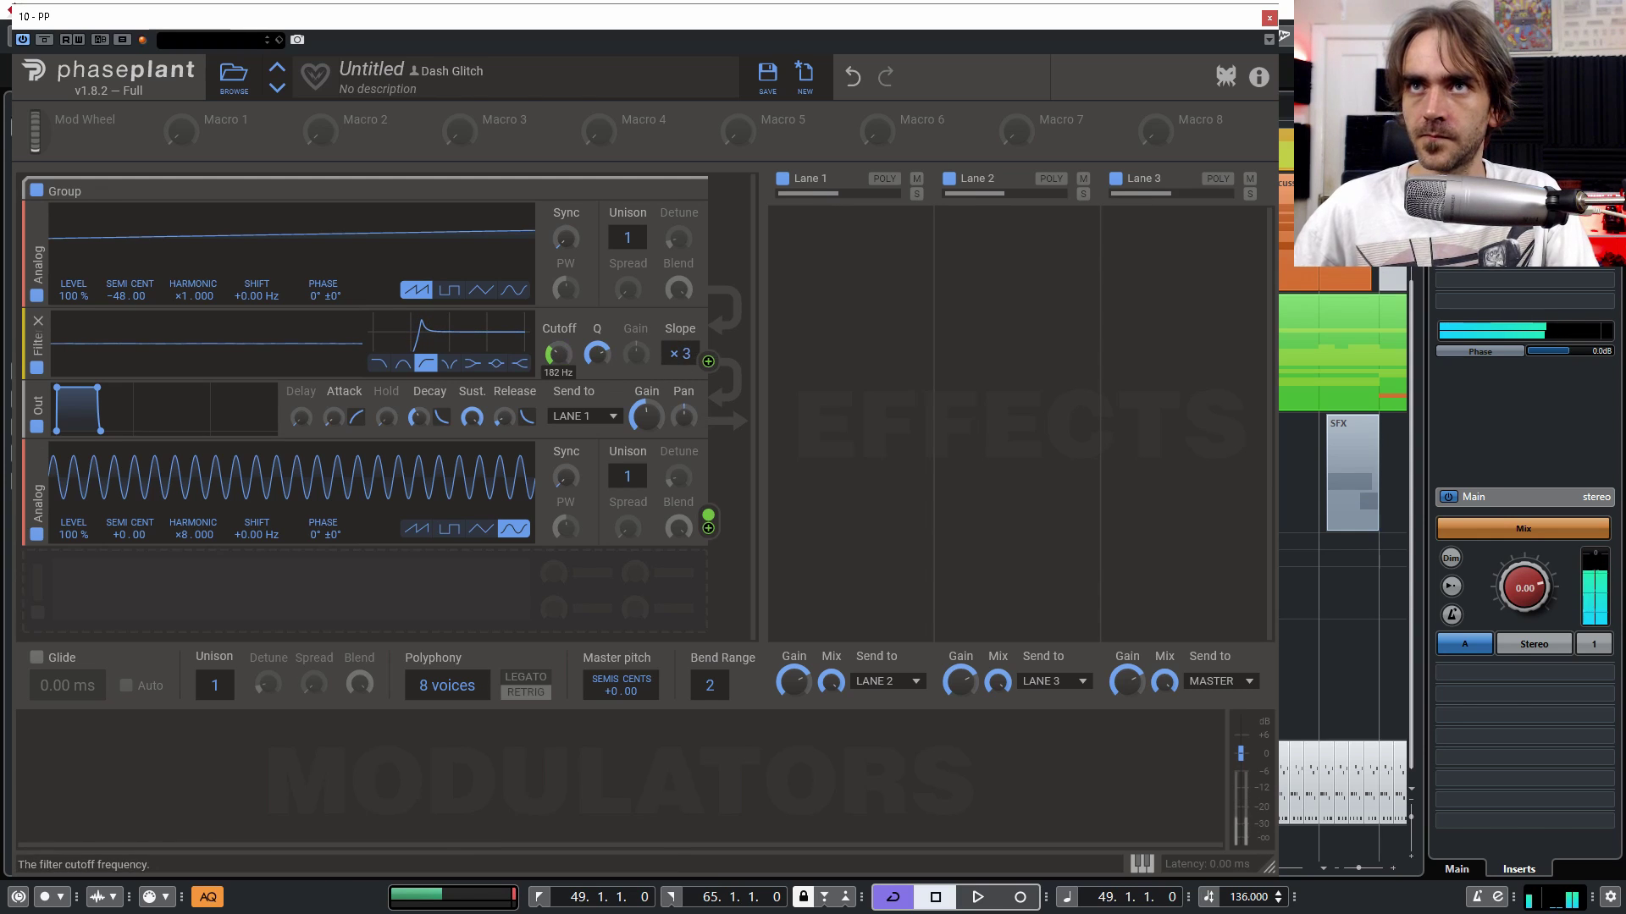
Step: Sweep the filter cutoff with the steeper slope, set the slope back to ×2, and sweep the cutoff again
{"action": "left_click_drag", "start_coordinate": [558, 354], "coordinate": [567, 354]}
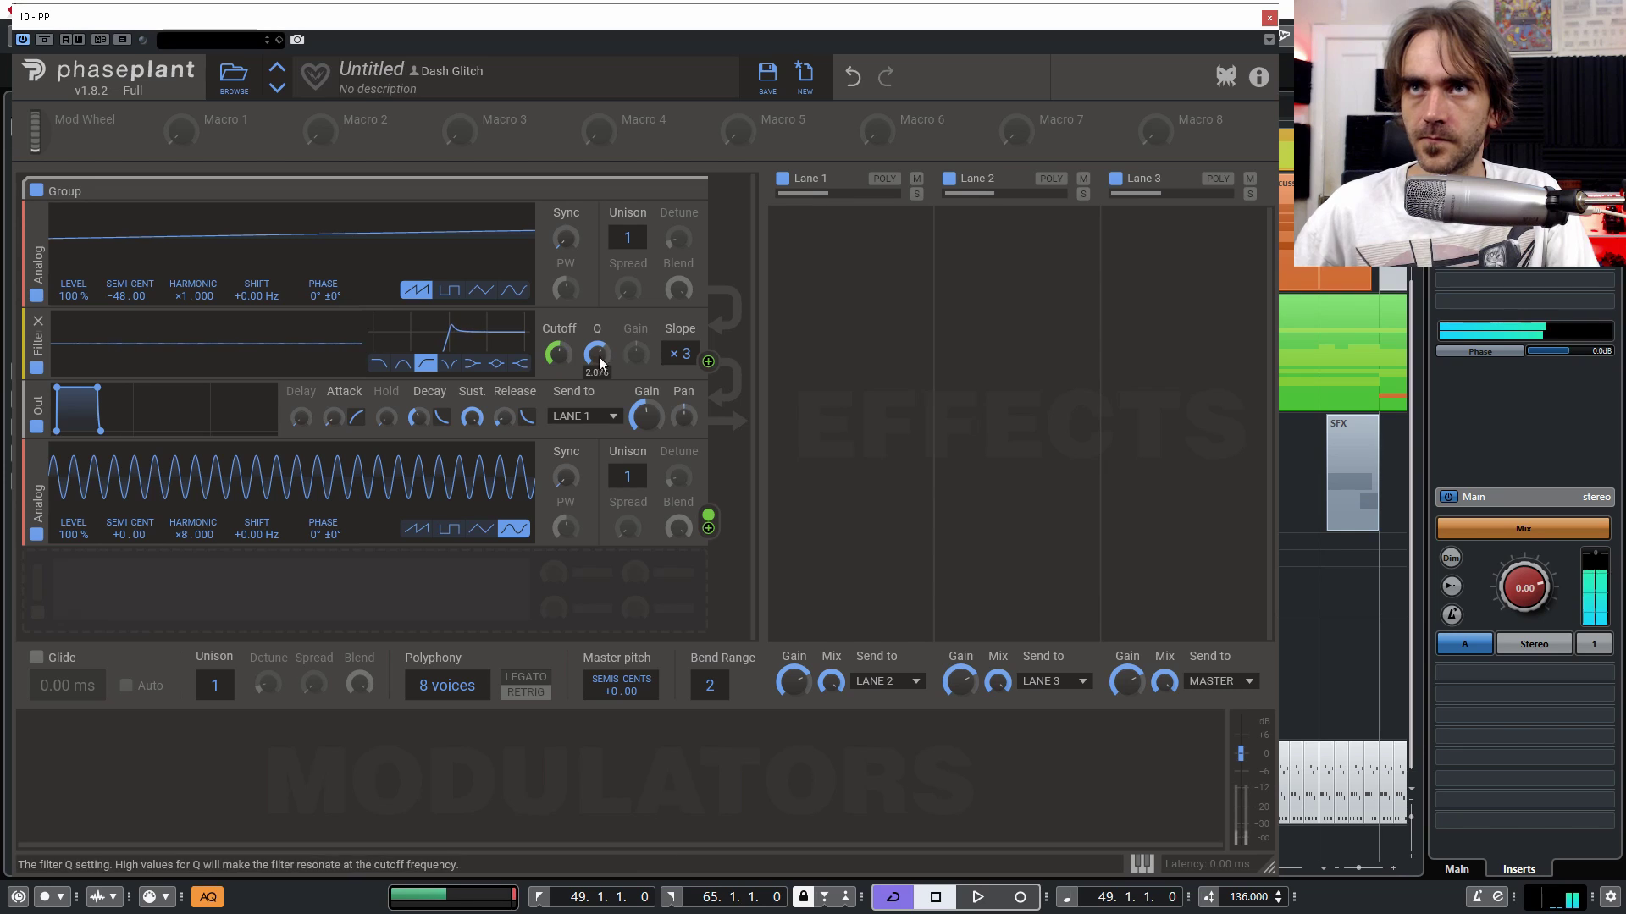
{"action": "mouse_move", "coordinate": [558, 354]}
{"action": "left_mouse_down"}
{"action": "mouse_move", "coordinate": [597, 346]}
{"action": "mouse_move", "coordinate": [558, 352]}
{"action": "mouse_move", "coordinate": [558, 367]}
{"action": "left_mouse_up"}
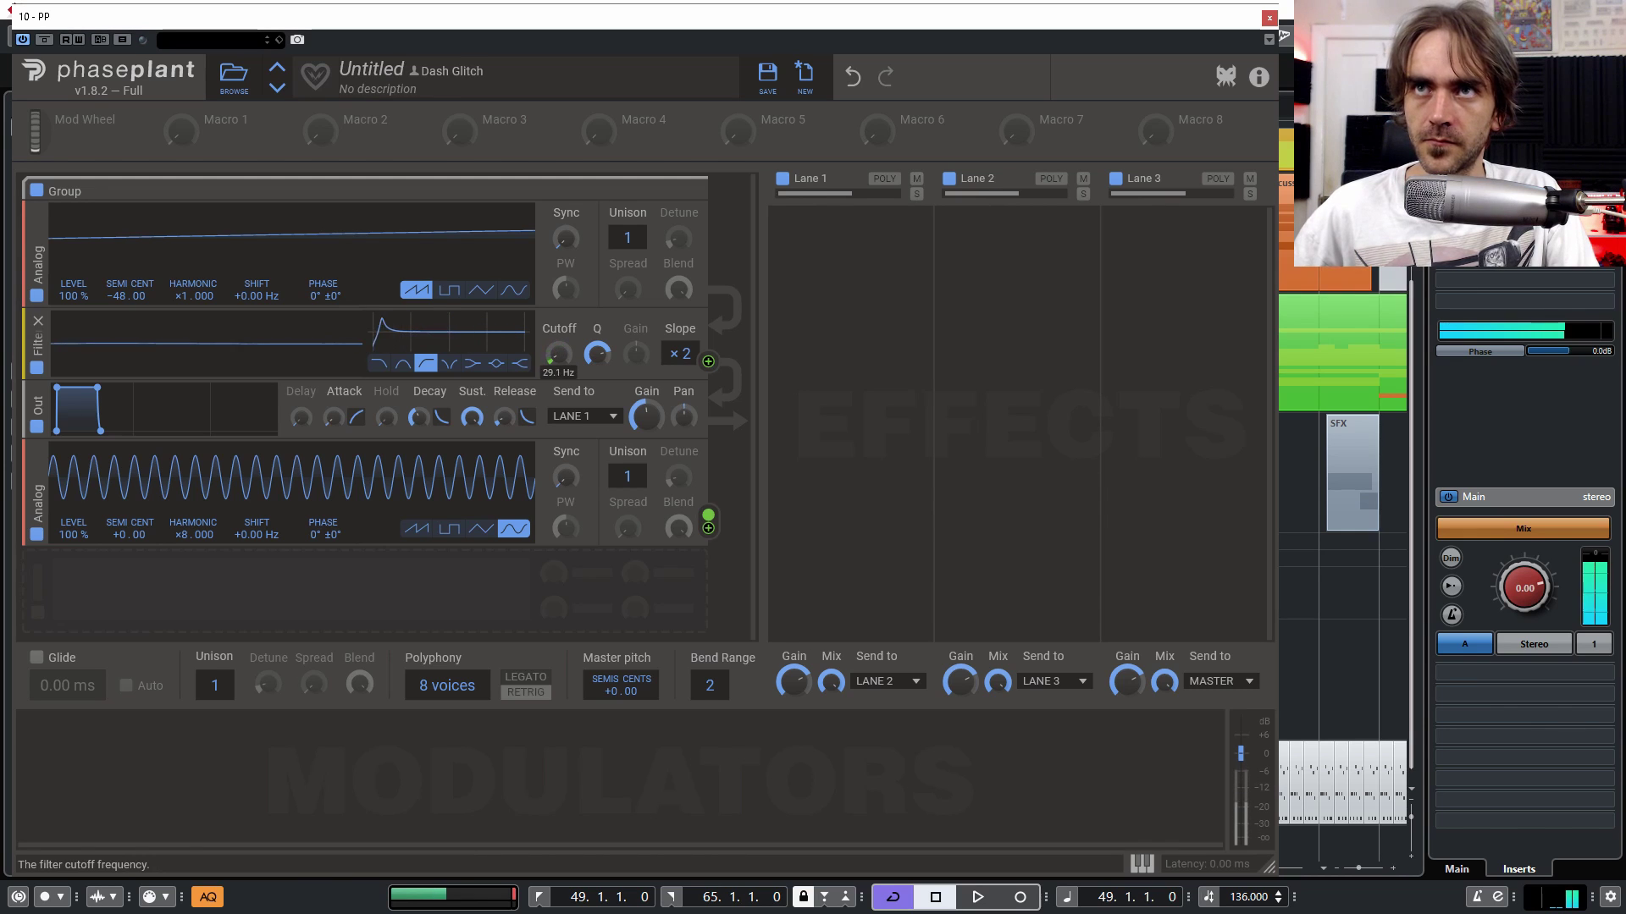
{"action": "left_click_drag", "start_coordinate": [558, 354], "coordinate": [558, 364]}
Step: Limit the polyphony to 1 voice, enable Glide, and audition the patch while moving the filter cutoff
{"action": "left_click_drag", "start_coordinate": [446, 684], "coordinate": [447, 728]}
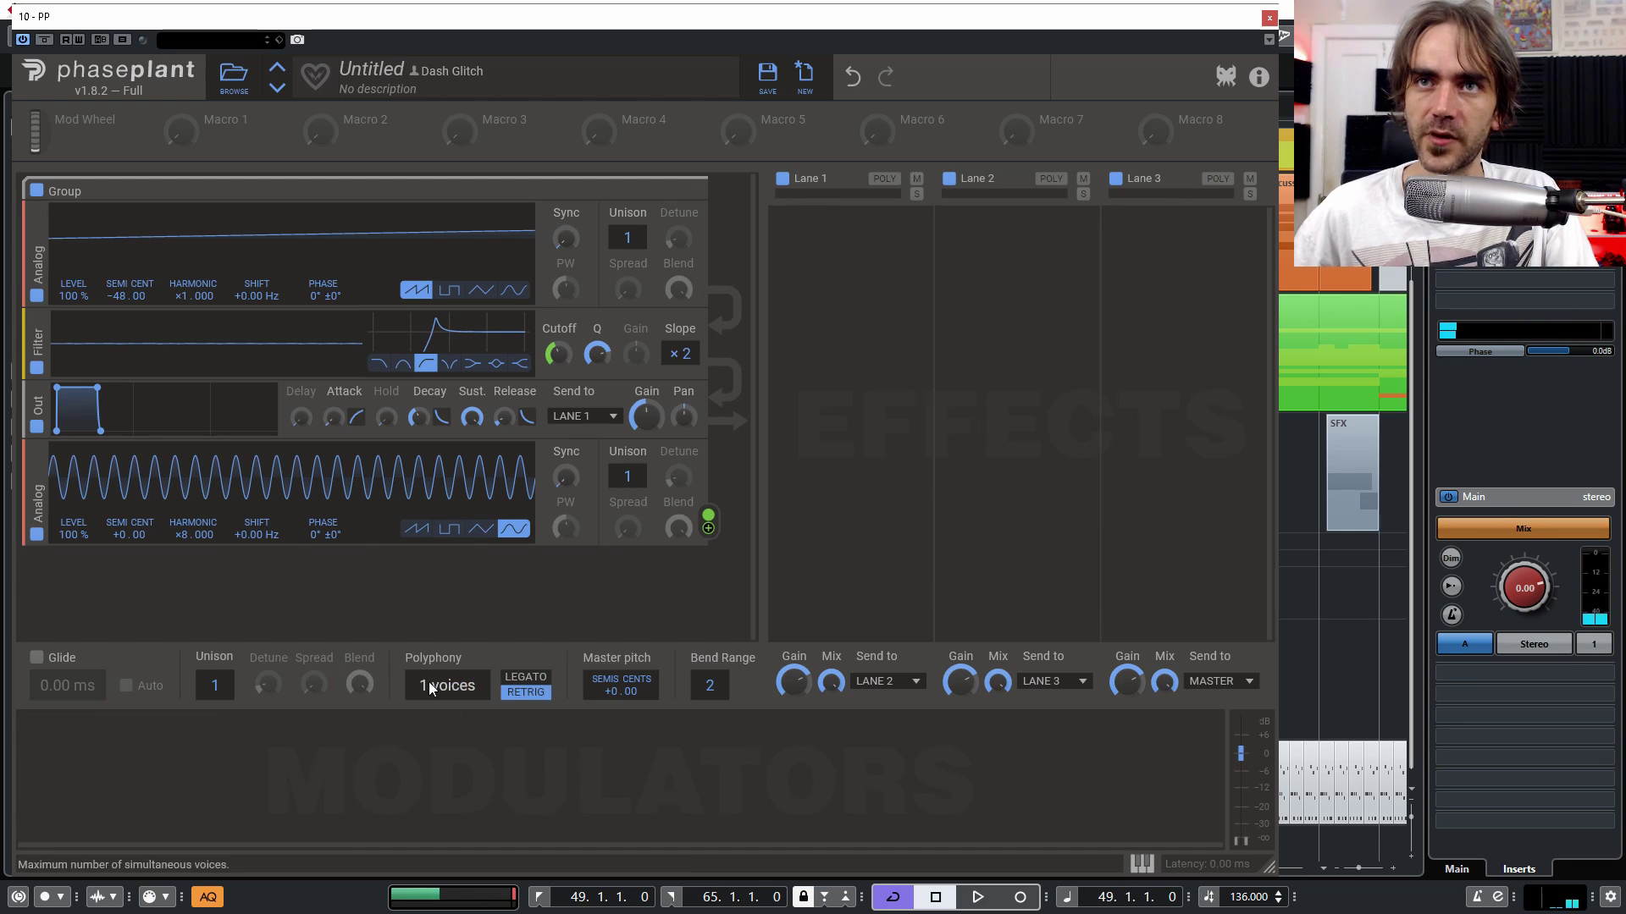
{"action": "left_click", "coordinate": [36, 657]}
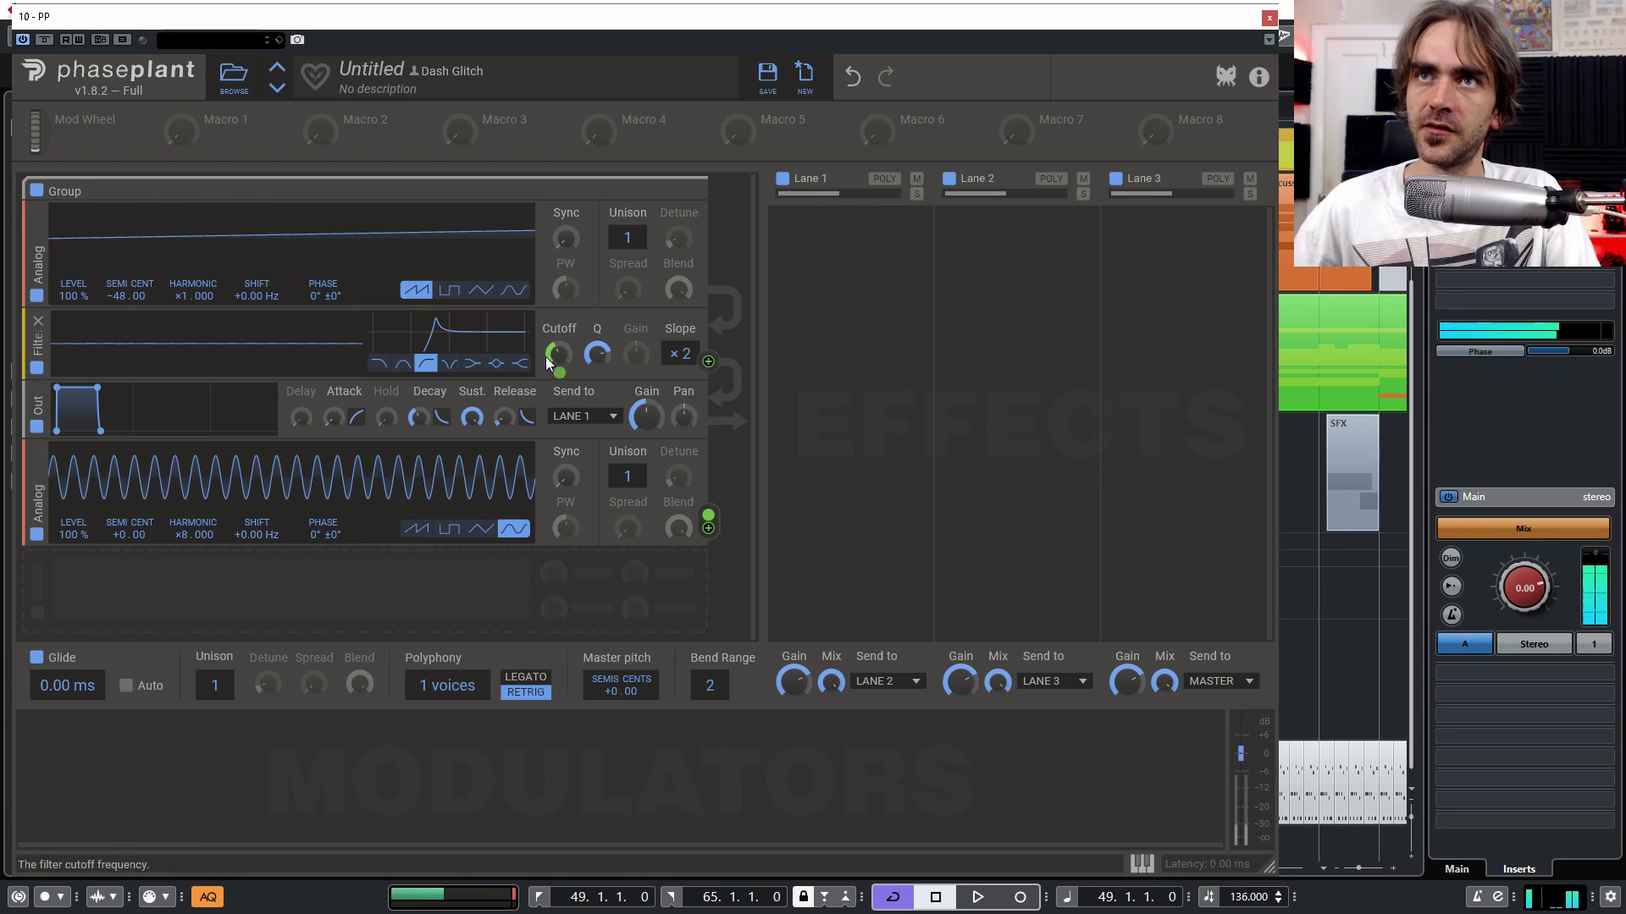
{"action": "mouse_move", "coordinate": [565, 366]}
{"action": "left_mouse_down"}
{"action": "mouse_move", "coordinate": [565, 347]}
{"action": "mouse_move", "coordinate": [564, 370]}
{"action": "left_mouse_up"}
Step: Add Haas and Stereo effects to Lane 1, adjust the stereo width, and sweep the filter cutoff through them
{"action": "left_click", "coordinate": [837, 251]}
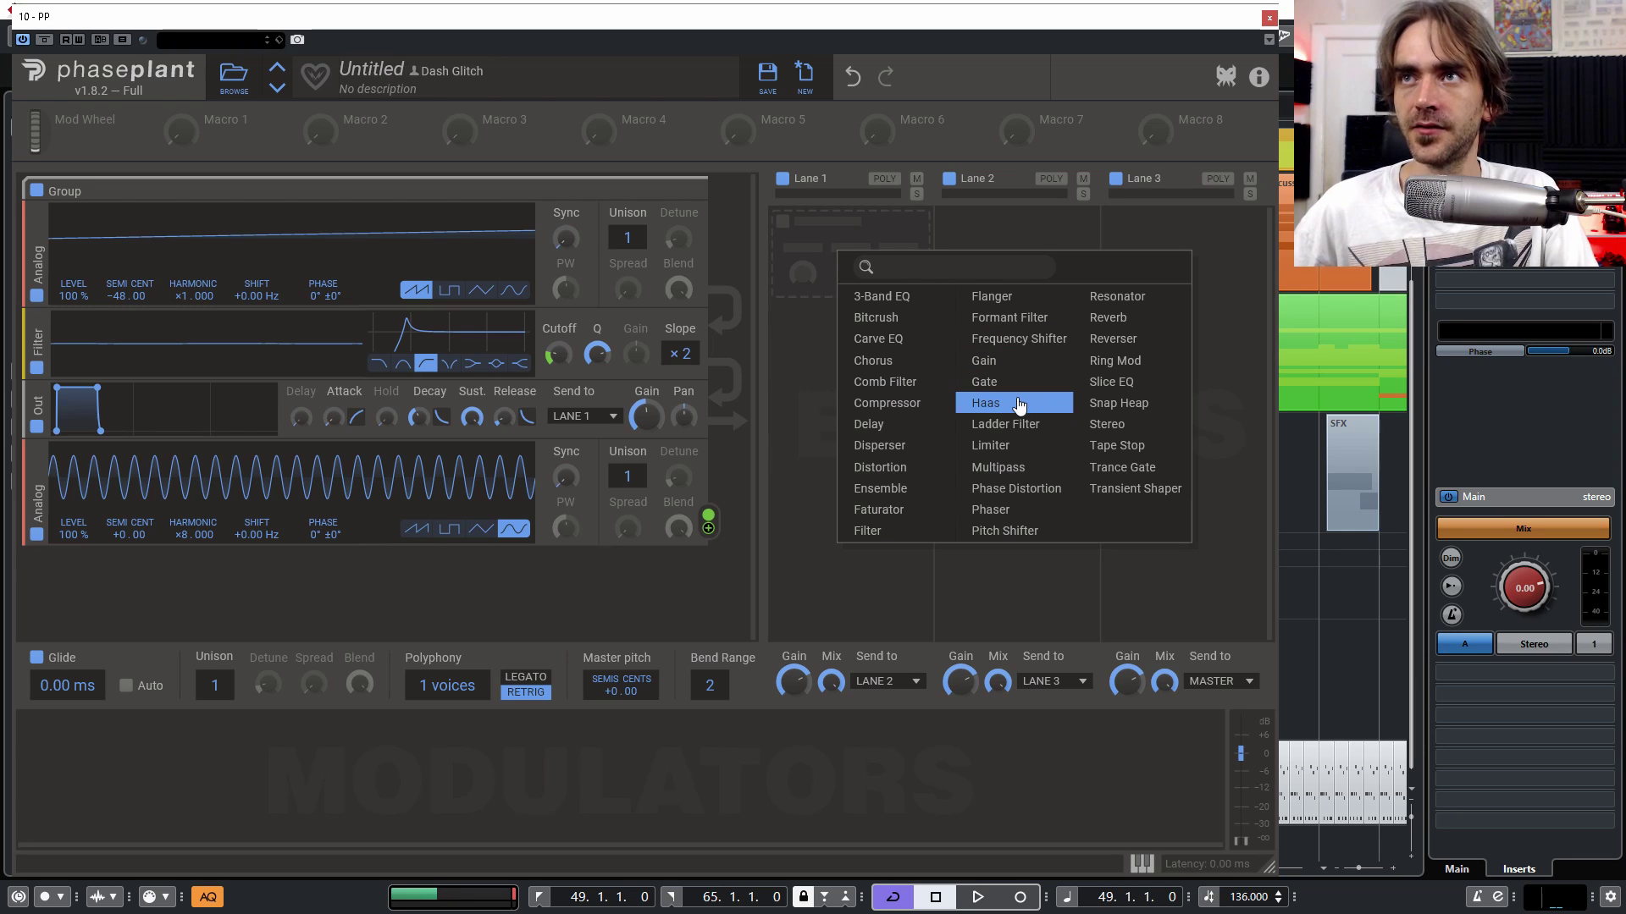
{"action": "left_click", "coordinate": [1091, 426]}
{"action": "mouse_move", "coordinate": [852, 371]}
{"action": "left_mouse_down"}
{"action": "mouse_move", "coordinate": [852, 413]}
{"action": "mouse_move", "coordinate": [852, 339]}
{"action": "mouse_move", "coordinate": [854, 398]}
{"action": "left_mouse_up"}
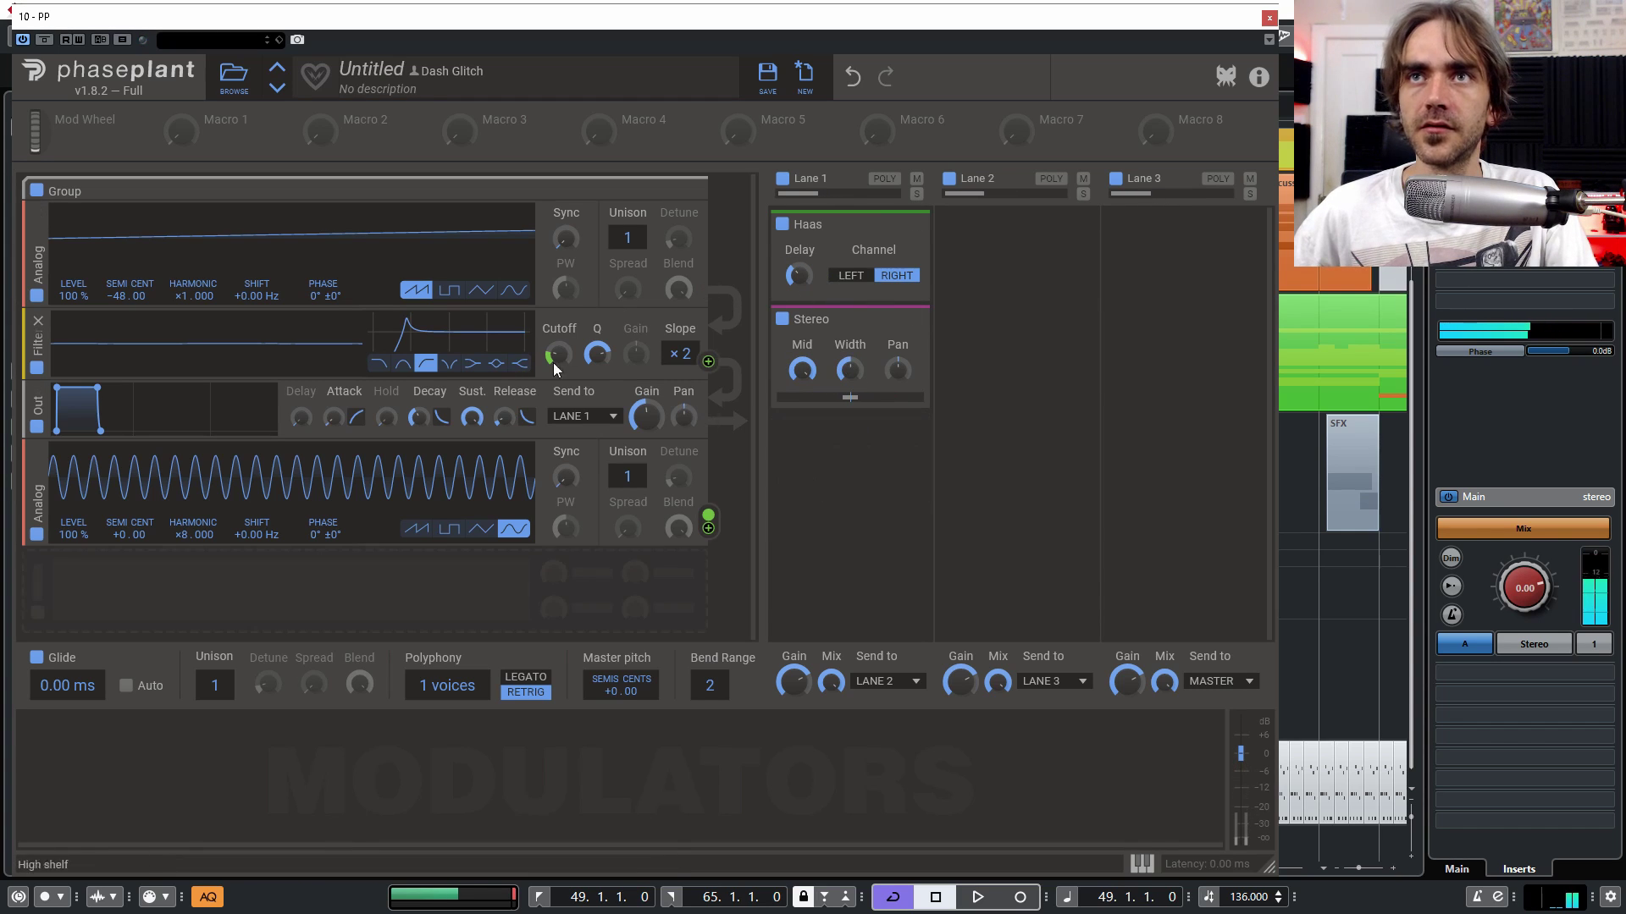
{"action": "left_click_drag", "start_coordinate": [557, 357], "coordinate": [556, 321]}
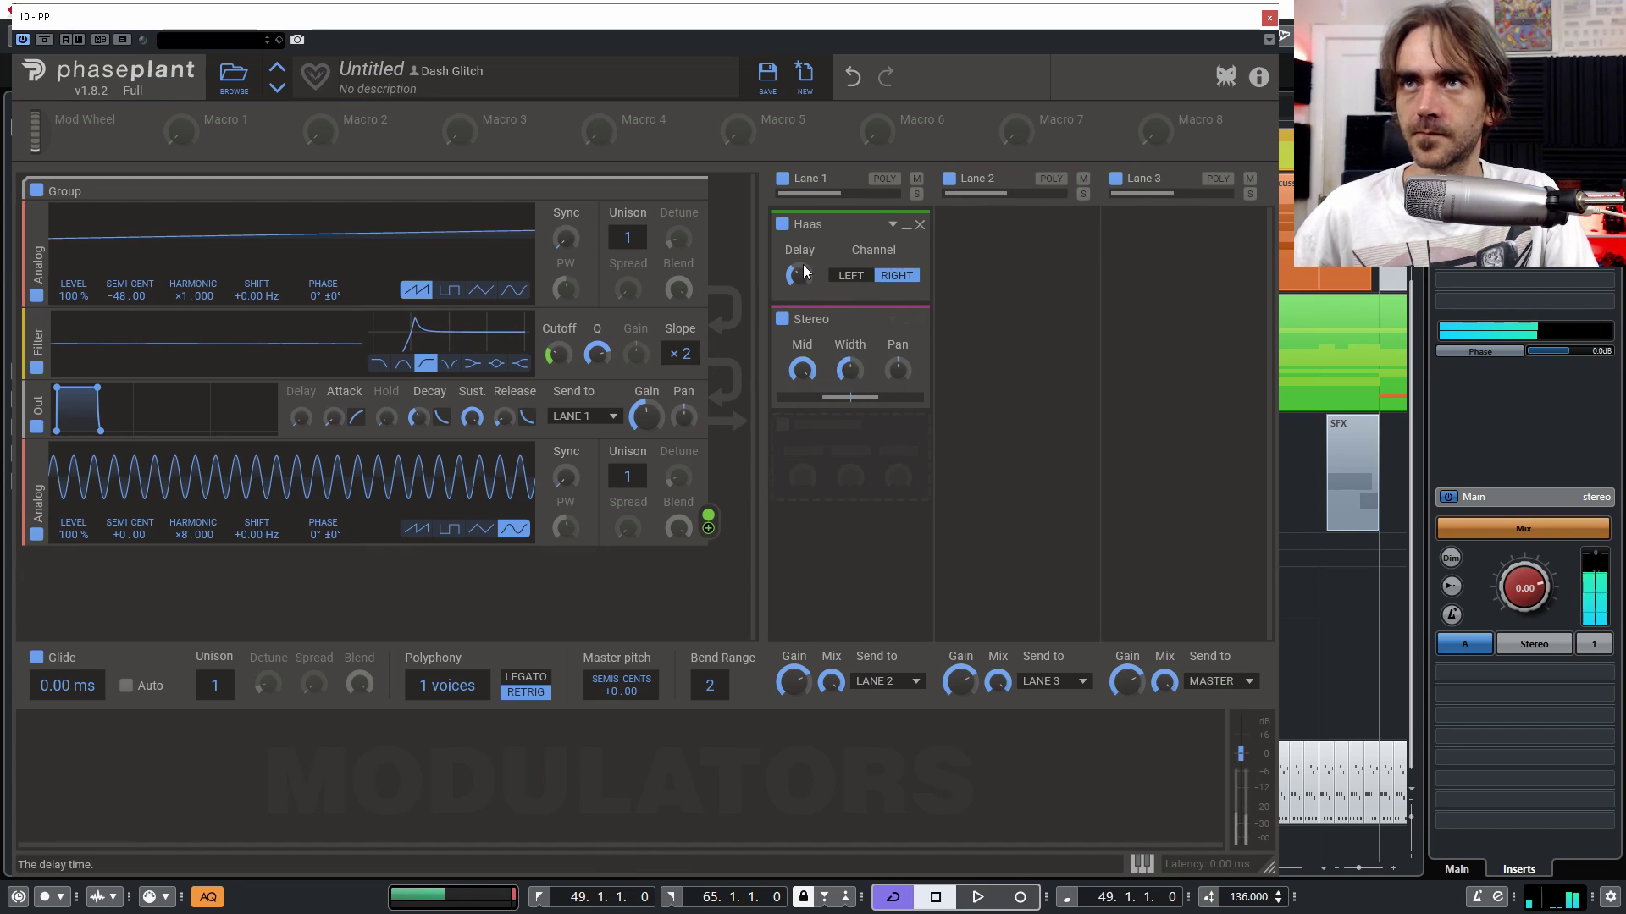
{"action": "mouse_move", "coordinate": [558, 353]}
{"action": "left_mouse_down"}
{"action": "mouse_move", "coordinate": [558, 324]}
{"action": "mouse_move", "coordinate": [557, 355]}
{"action": "left_mouse_up"}
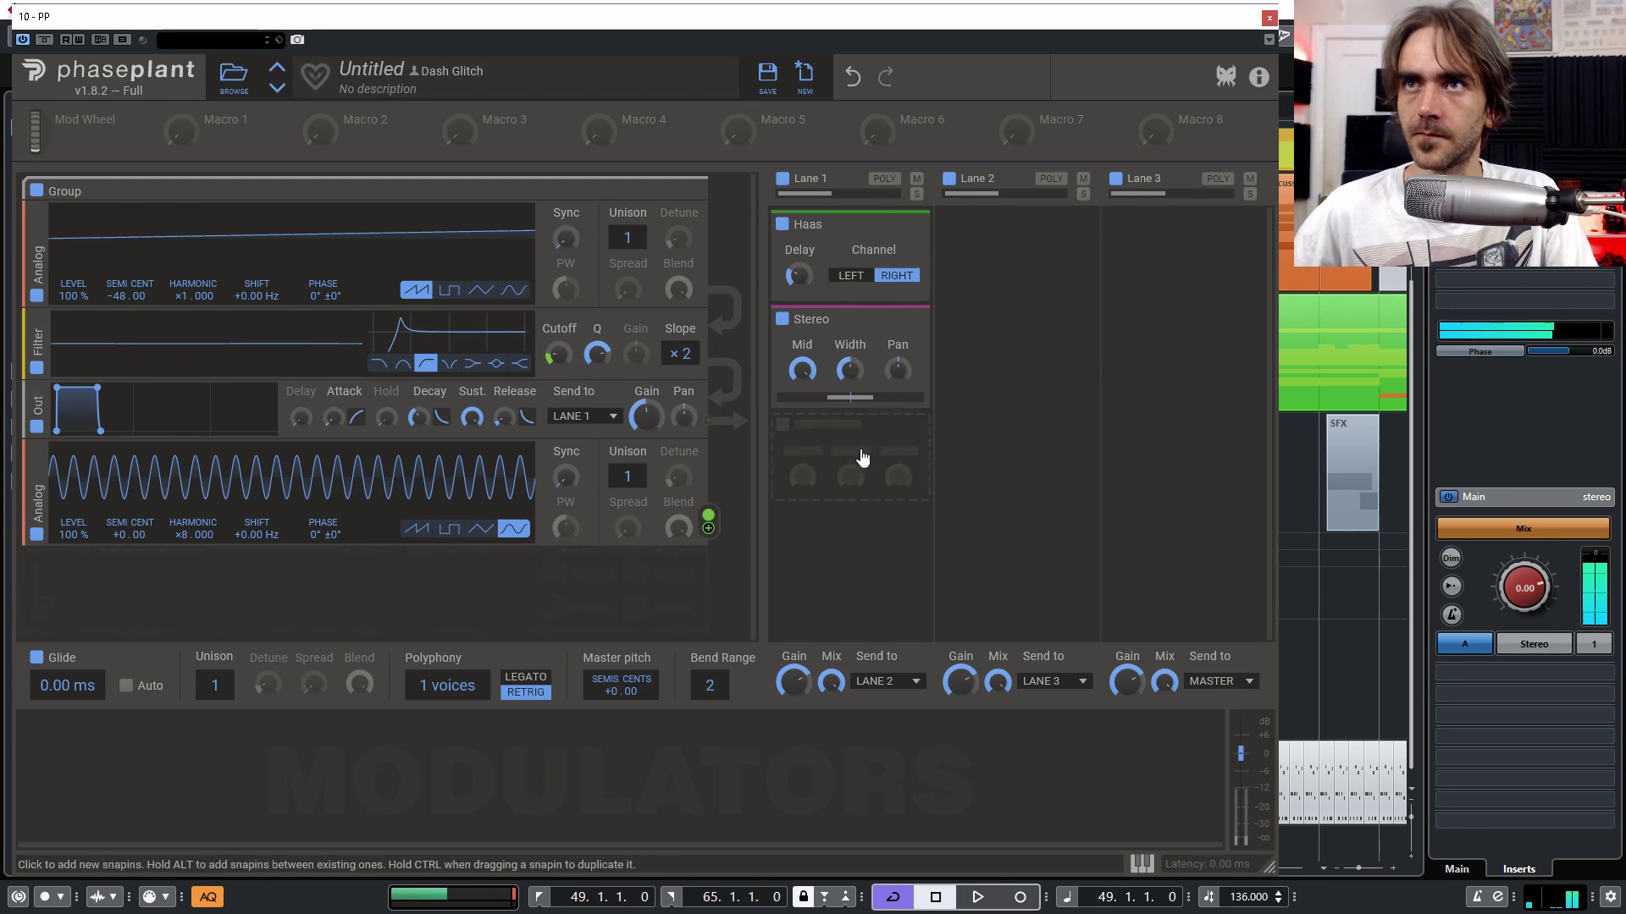
Step: Add a tempo-synced 3/16 Delay with ping-pong below Stereo in Lane 1, and sweep the filter cutoff up and down through it
{"action": "left_click", "coordinate": [864, 472]}
{"action": "left_click", "coordinate": [883, 624]}
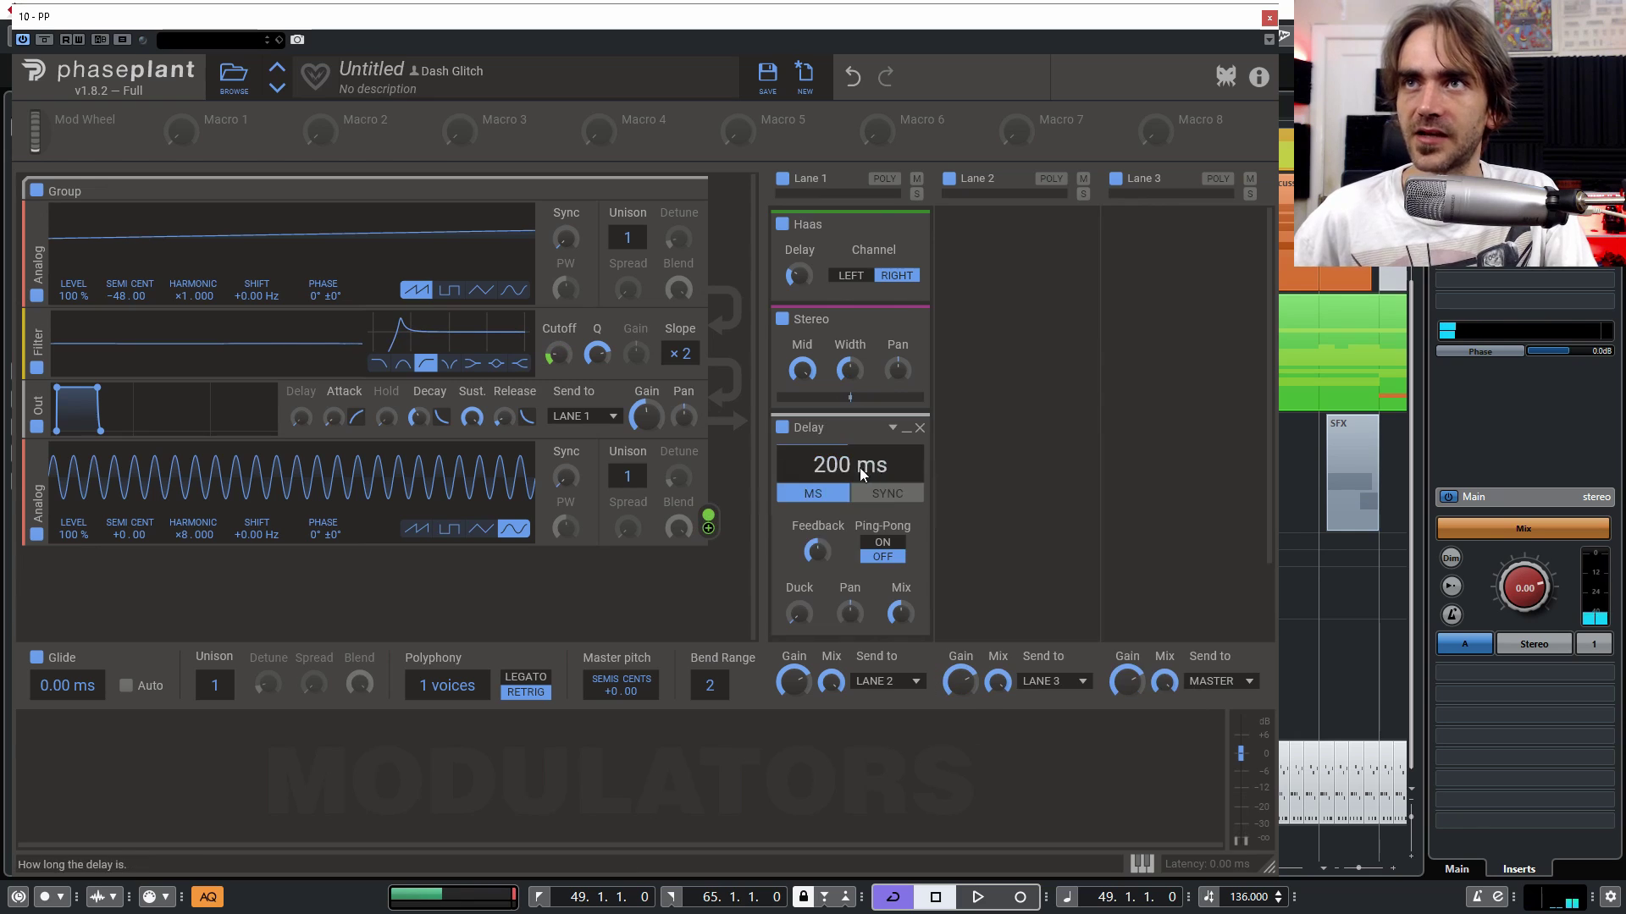
{"action": "left_click", "coordinate": [887, 493]}
{"action": "left_click", "coordinate": [883, 544]}
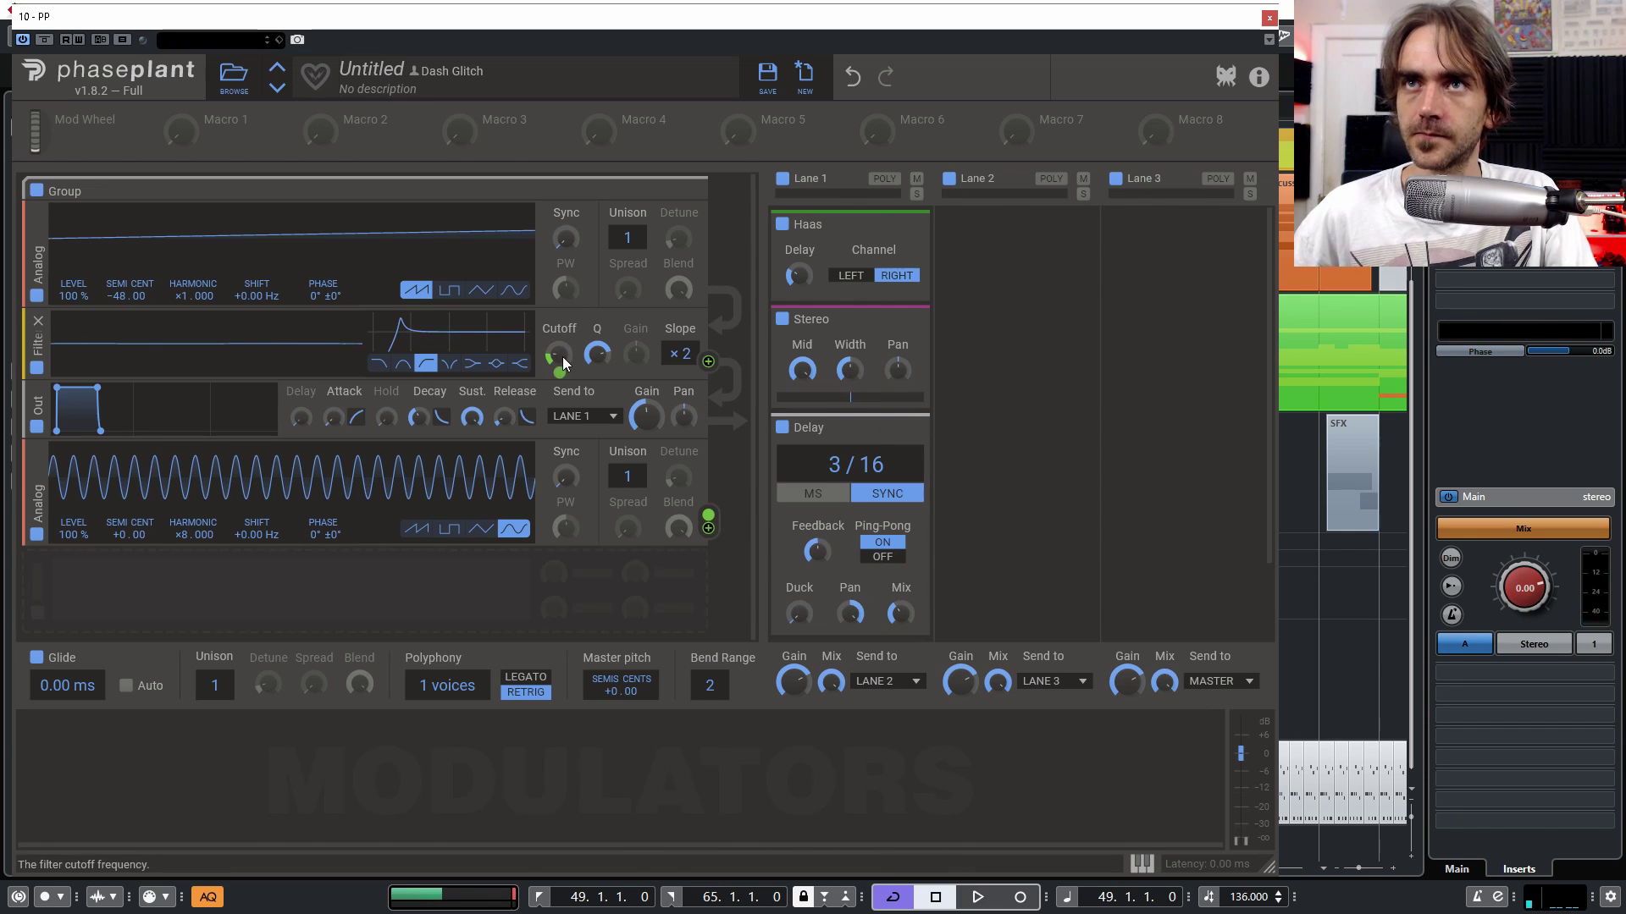
{"action": "mouse_move", "coordinate": [557, 354]}
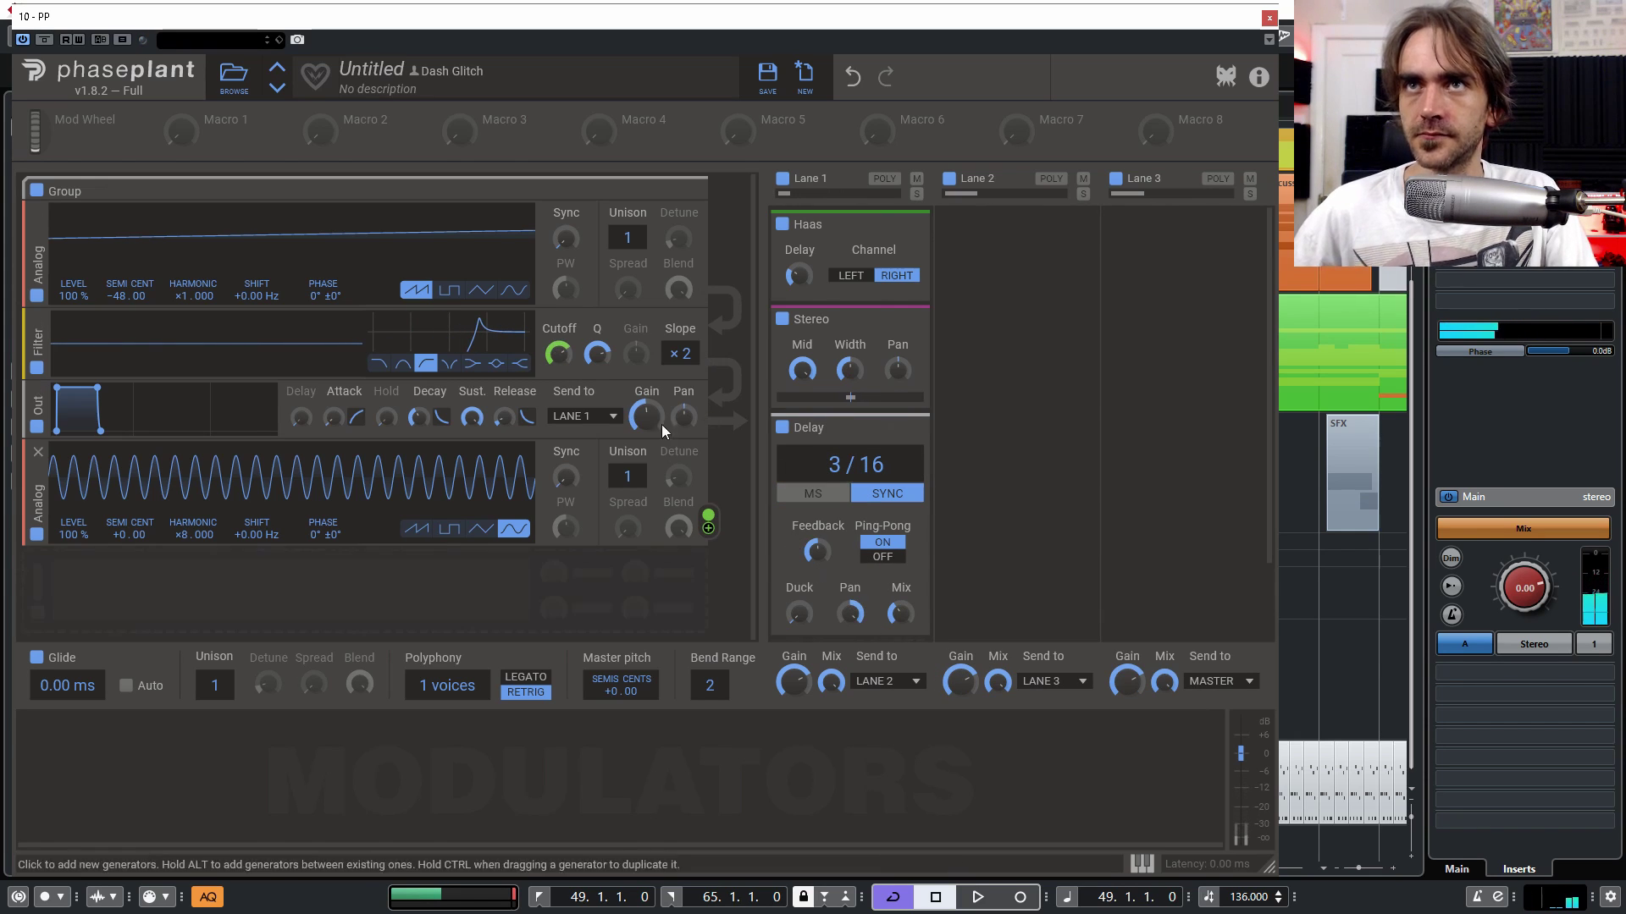
{"action": "left_click_drag", "start_coordinate": [559, 354], "coordinate": [557, 269]}
{"action": "left_click_drag", "start_coordinate": [557, 353], "coordinate": [557, 364]}
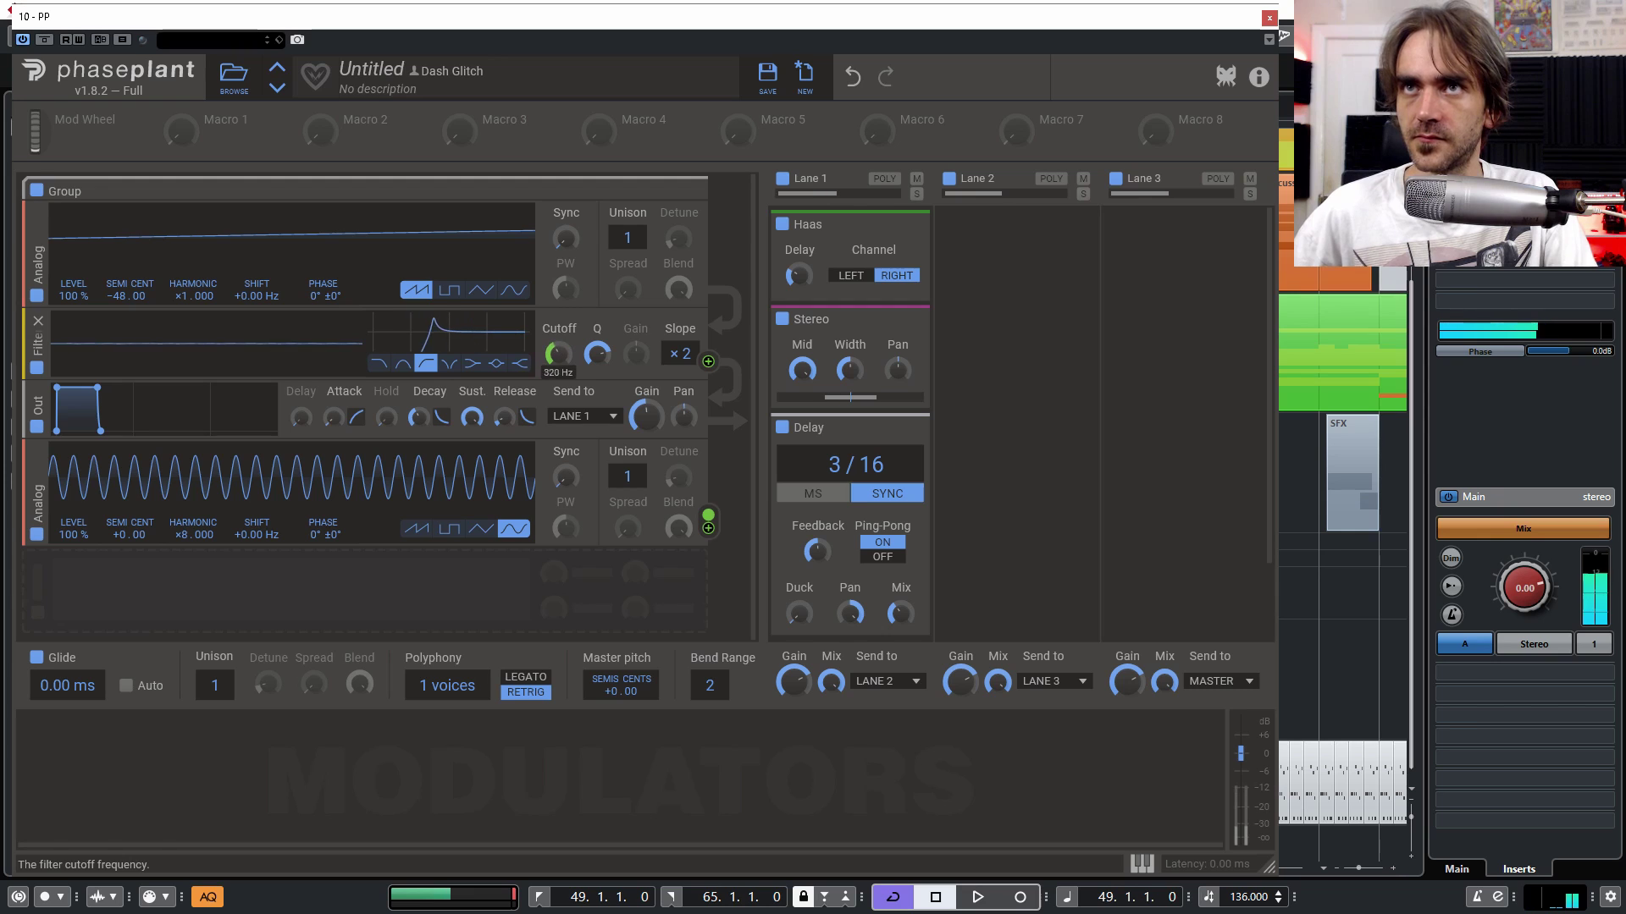
Step: Compare filter cutoff sweeps with the Haas effect bypassed and enabled
{"action": "left_click", "coordinate": [783, 224]}
{"action": "left_click_drag", "start_coordinate": [557, 353], "coordinate": [557, 354]}
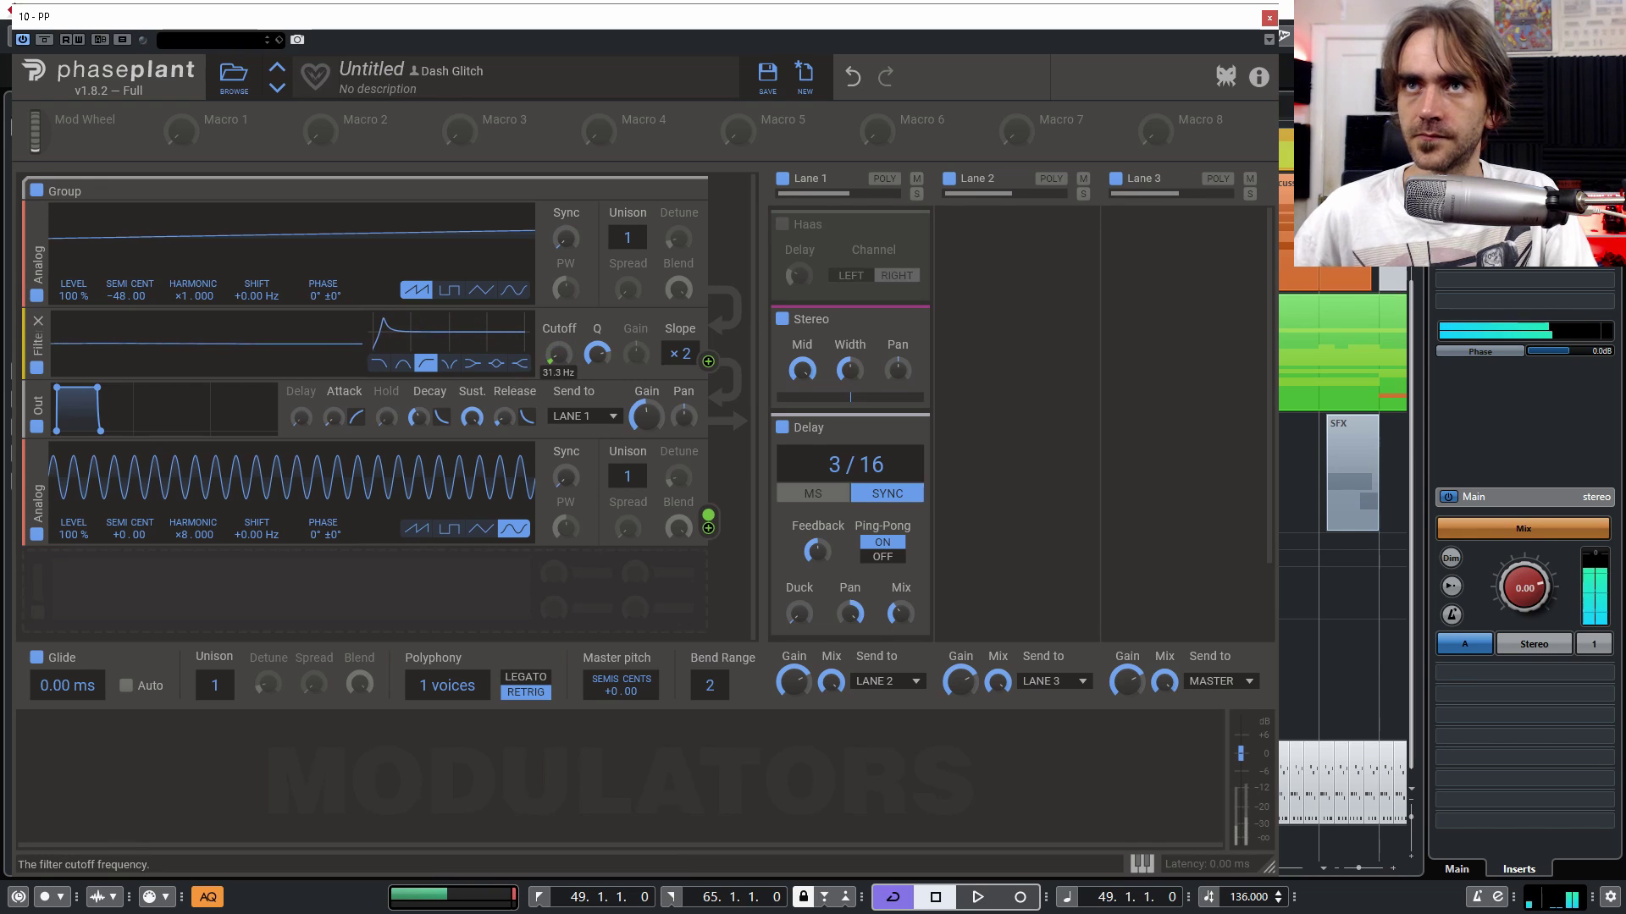
{"action": "mouse_move", "coordinate": [557, 354]}
{"action": "left_mouse_down"}
{"action": "mouse_move", "coordinate": [557, 322]}
{"action": "mouse_move", "coordinate": [557, 349]}
{"action": "left_mouse_up"}
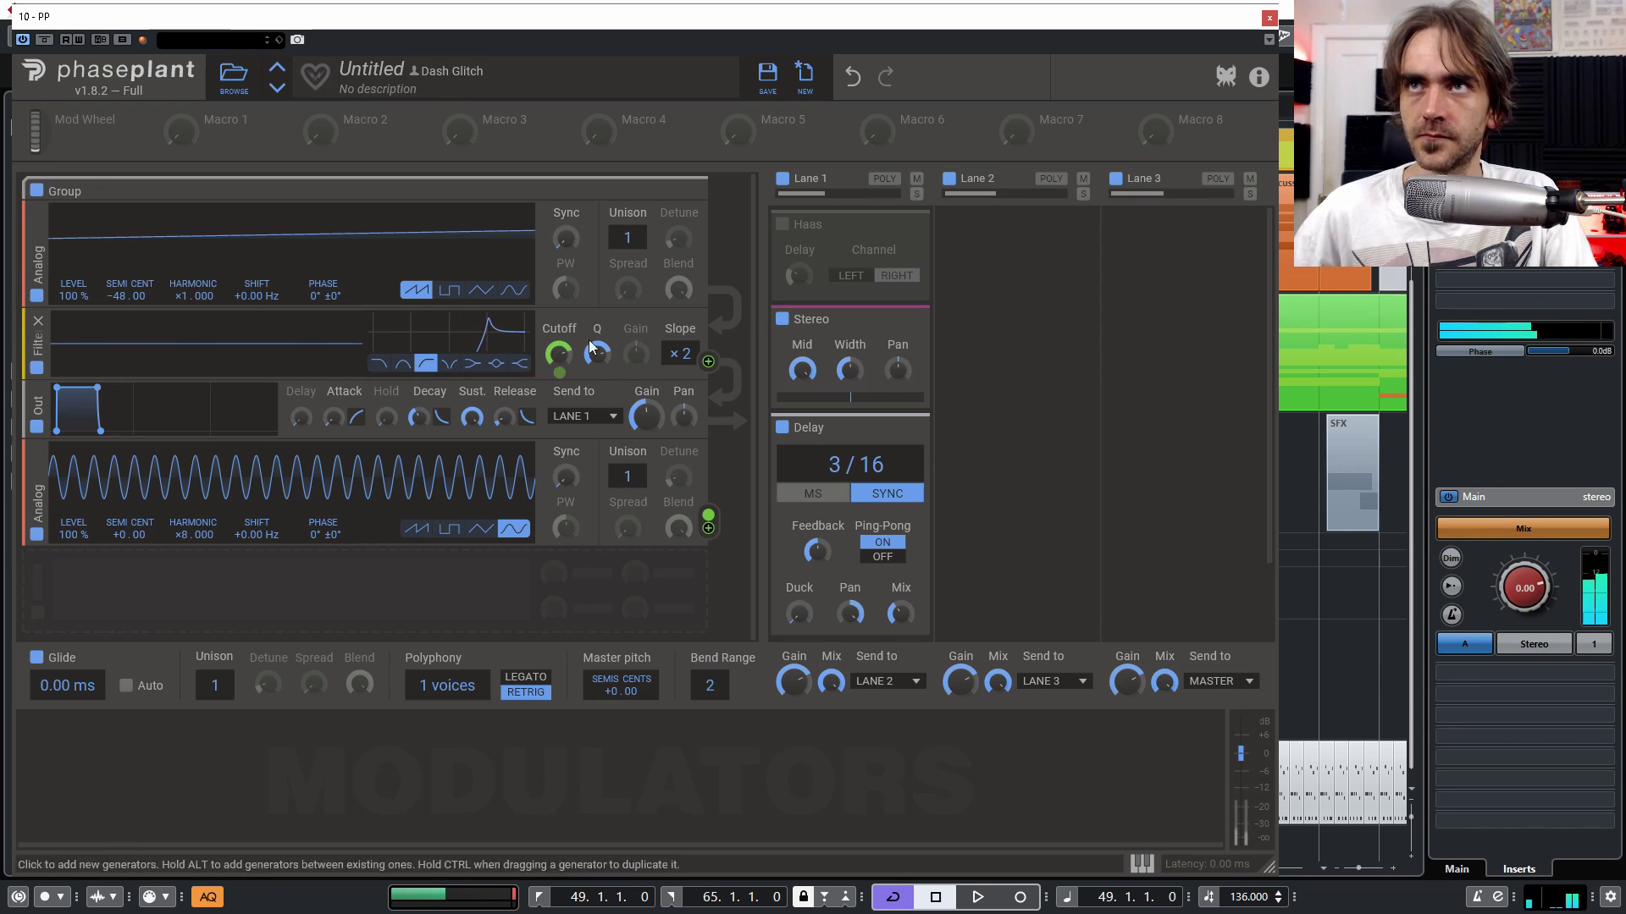
{"action": "left_click", "coordinate": [782, 224]}
{"action": "left_click_drag", "start_coordinate": [557, 354], "coordinate": [557, 374]}
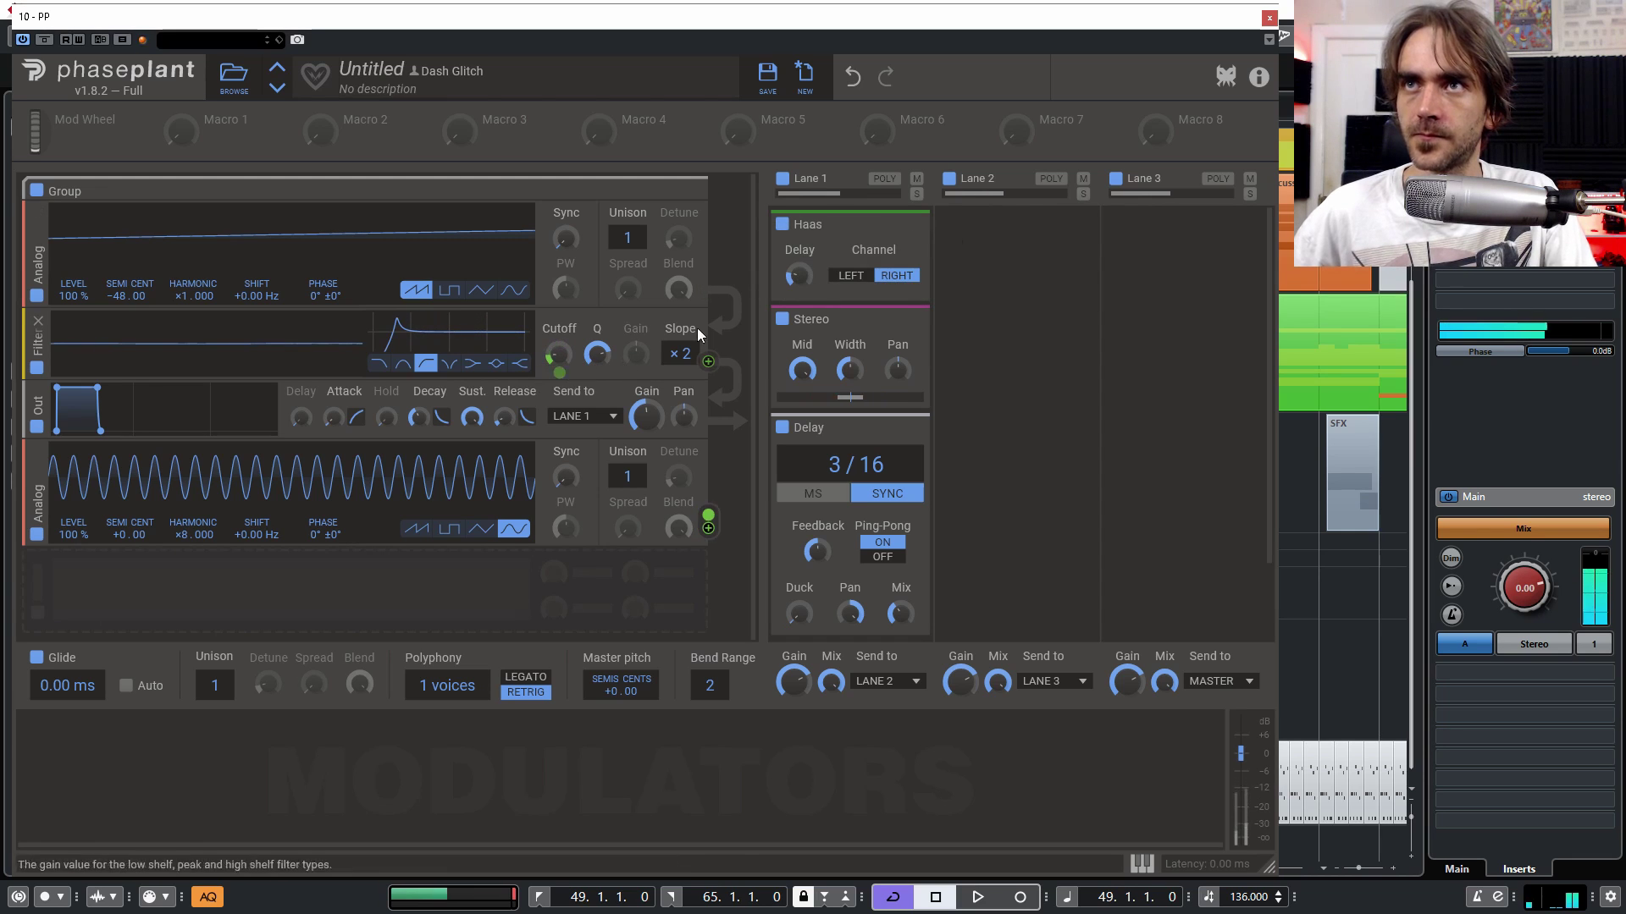
Step: Add a Slice EQ and place it ahead of the Haas effect in Lane 1
{"action": "left_click", "coordinate": [999, 227]}
{"action": "left_click", "coordinate": [1220, 373]}
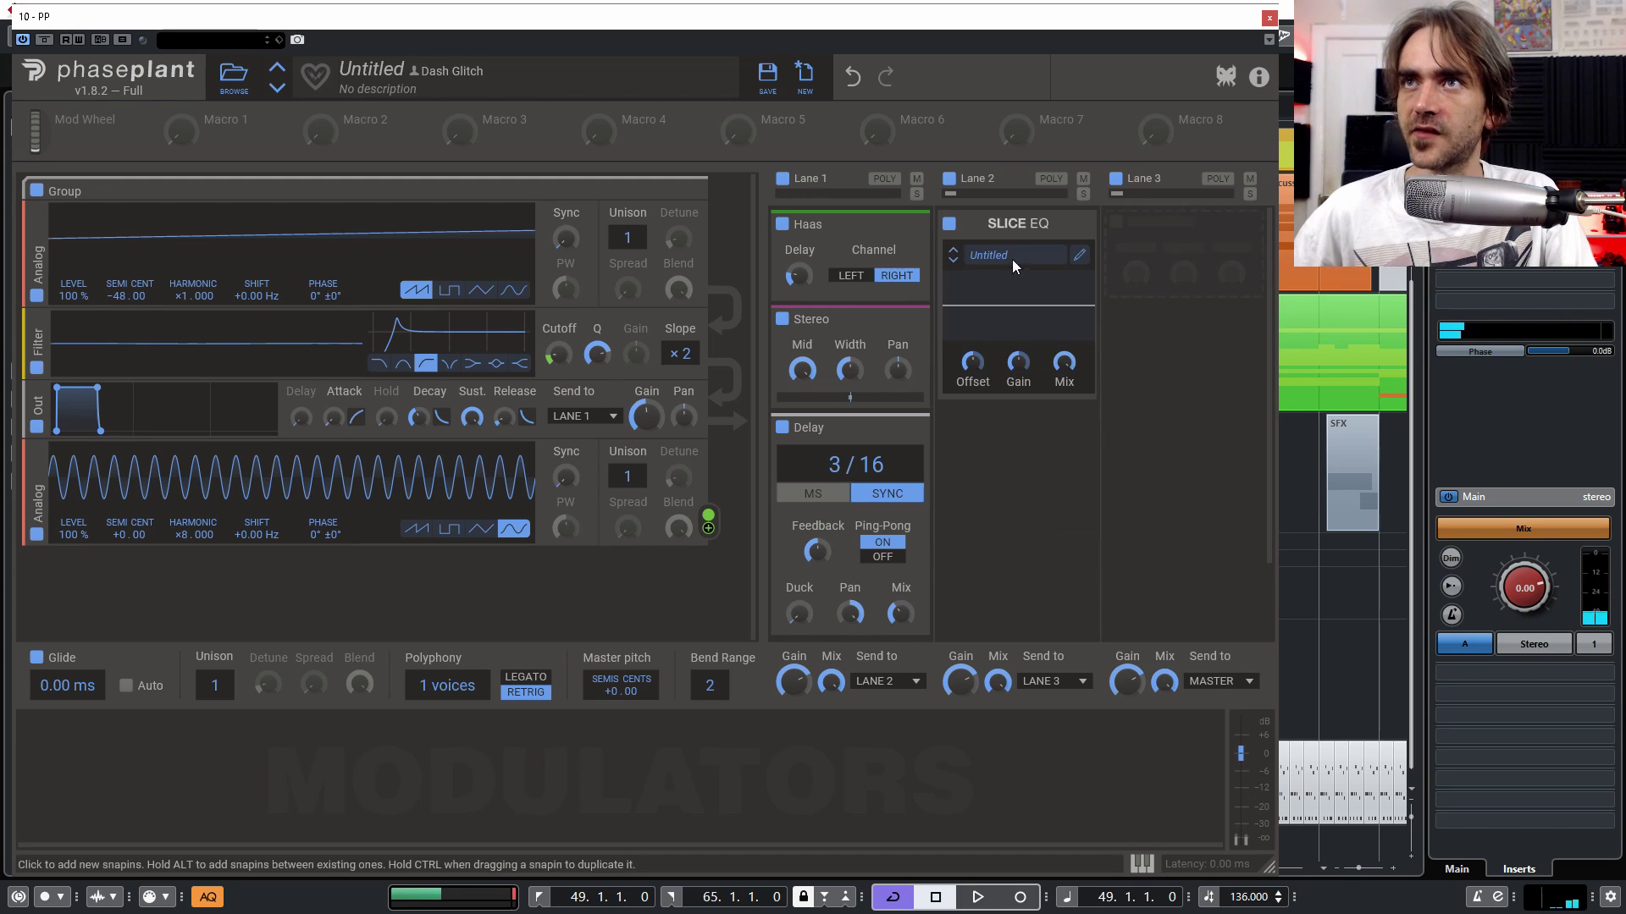
{"action": "left_click_drag", "start_coordinate": [1002, 227], "coordinate": [872, 229]}
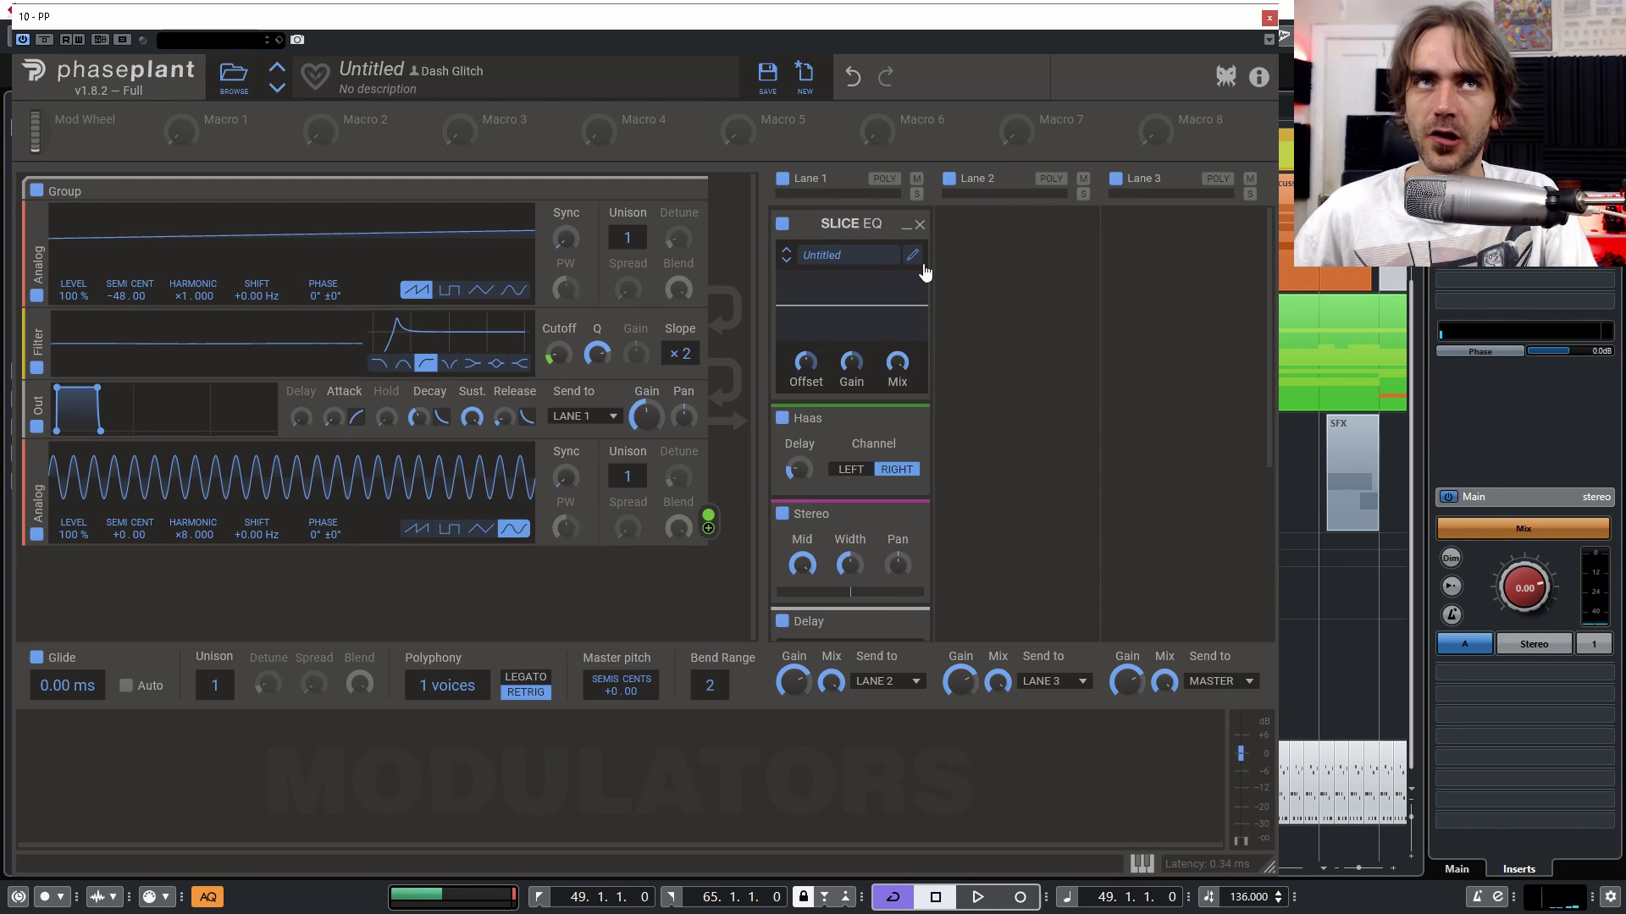
Step: Create a low cut at about 220 Hz in the Slice EQ editor and close the editor
{"action": "left_click", "coordinate": [914, 257]}
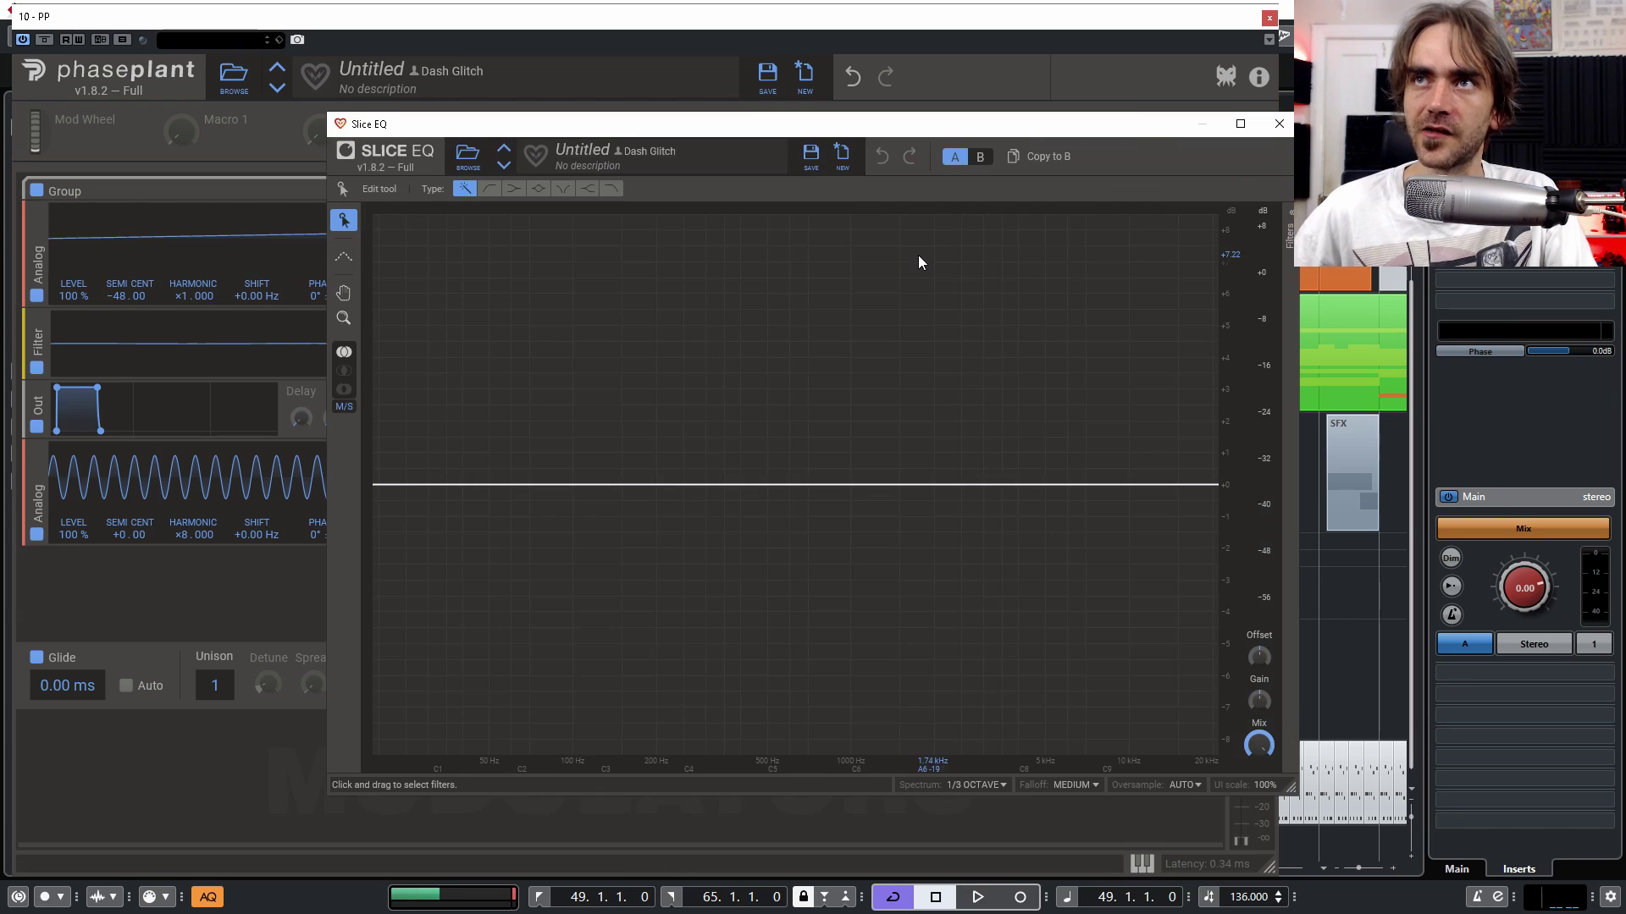
{"action": "left_click_drag", "start_coordinate": [370, 500], "coordinate": [675, 507]}
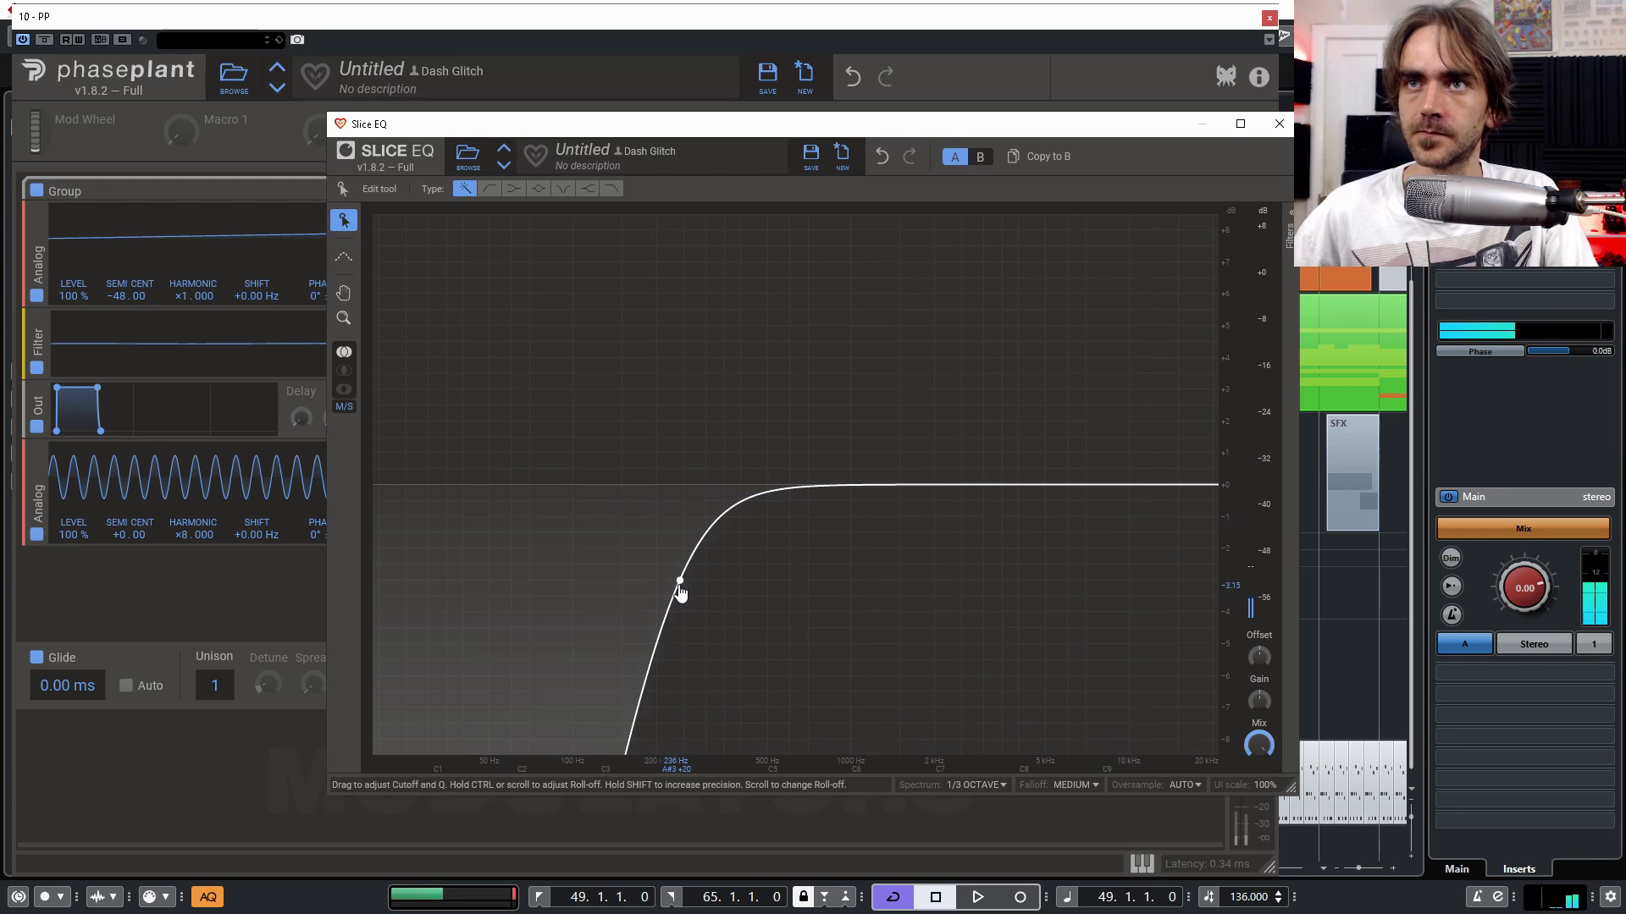
{"action": "left_click_drag", "start_coordinate": [687, 598], "coordinate": [675, 598]}
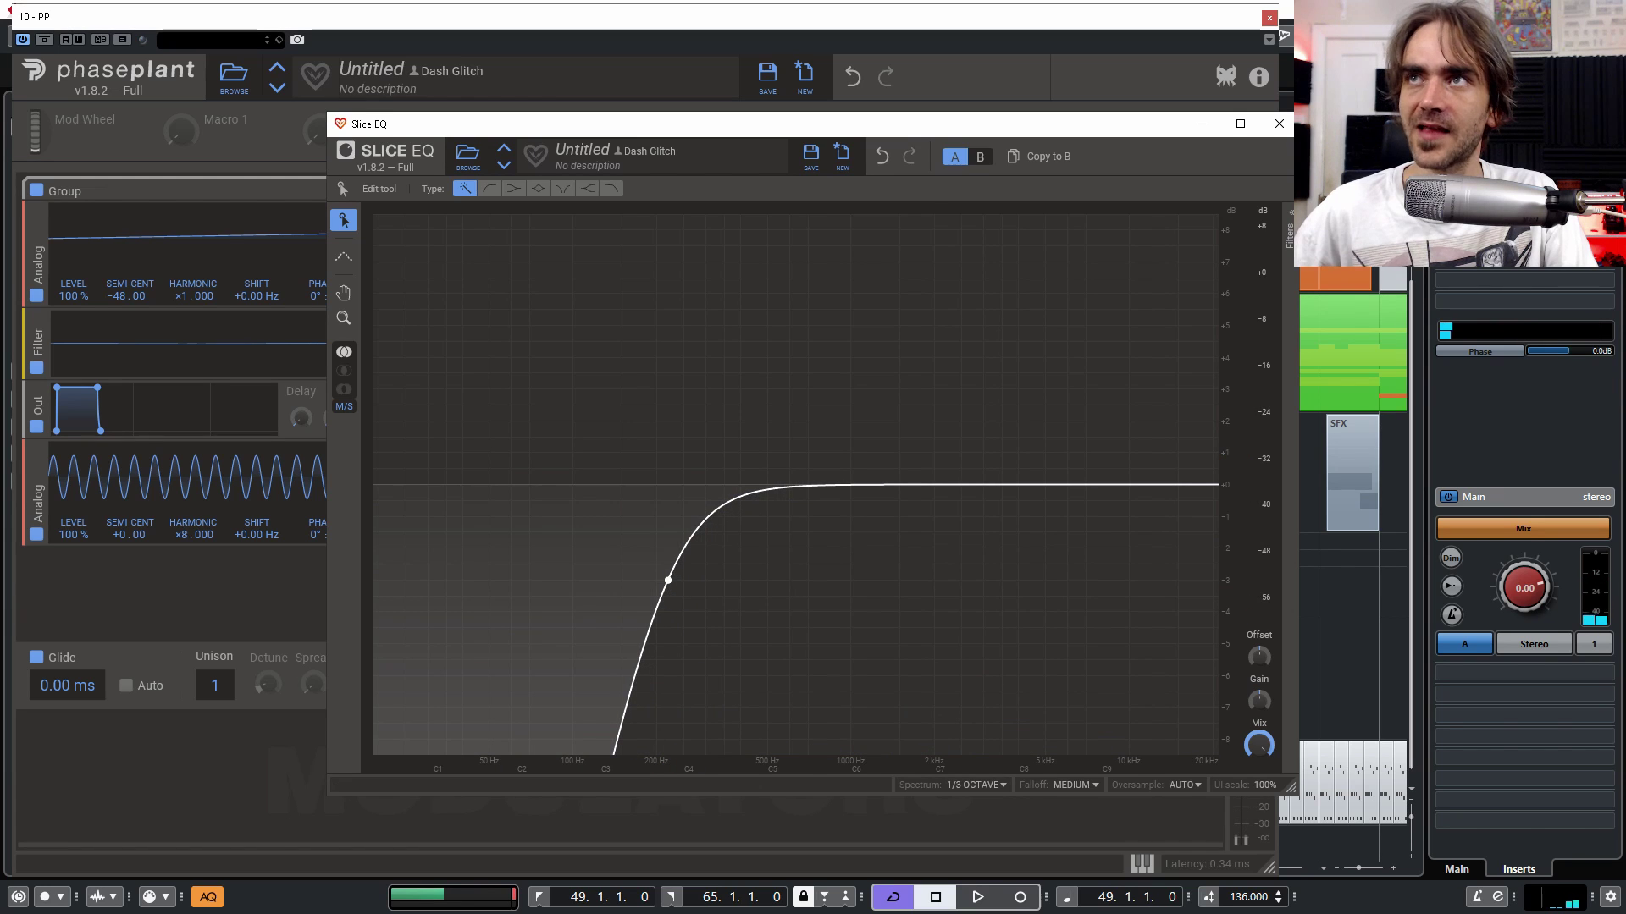
{"action": "left_click", "coordinate": [1279, 123]}
Step: Sweep the filter cutoff through about 2.42 kHz with the EQ active, and raise the PP track's volume in Cubase
{"action": "left_click_drag", "start_coordinate": [566, 364], "coordinate": [565, 365]}
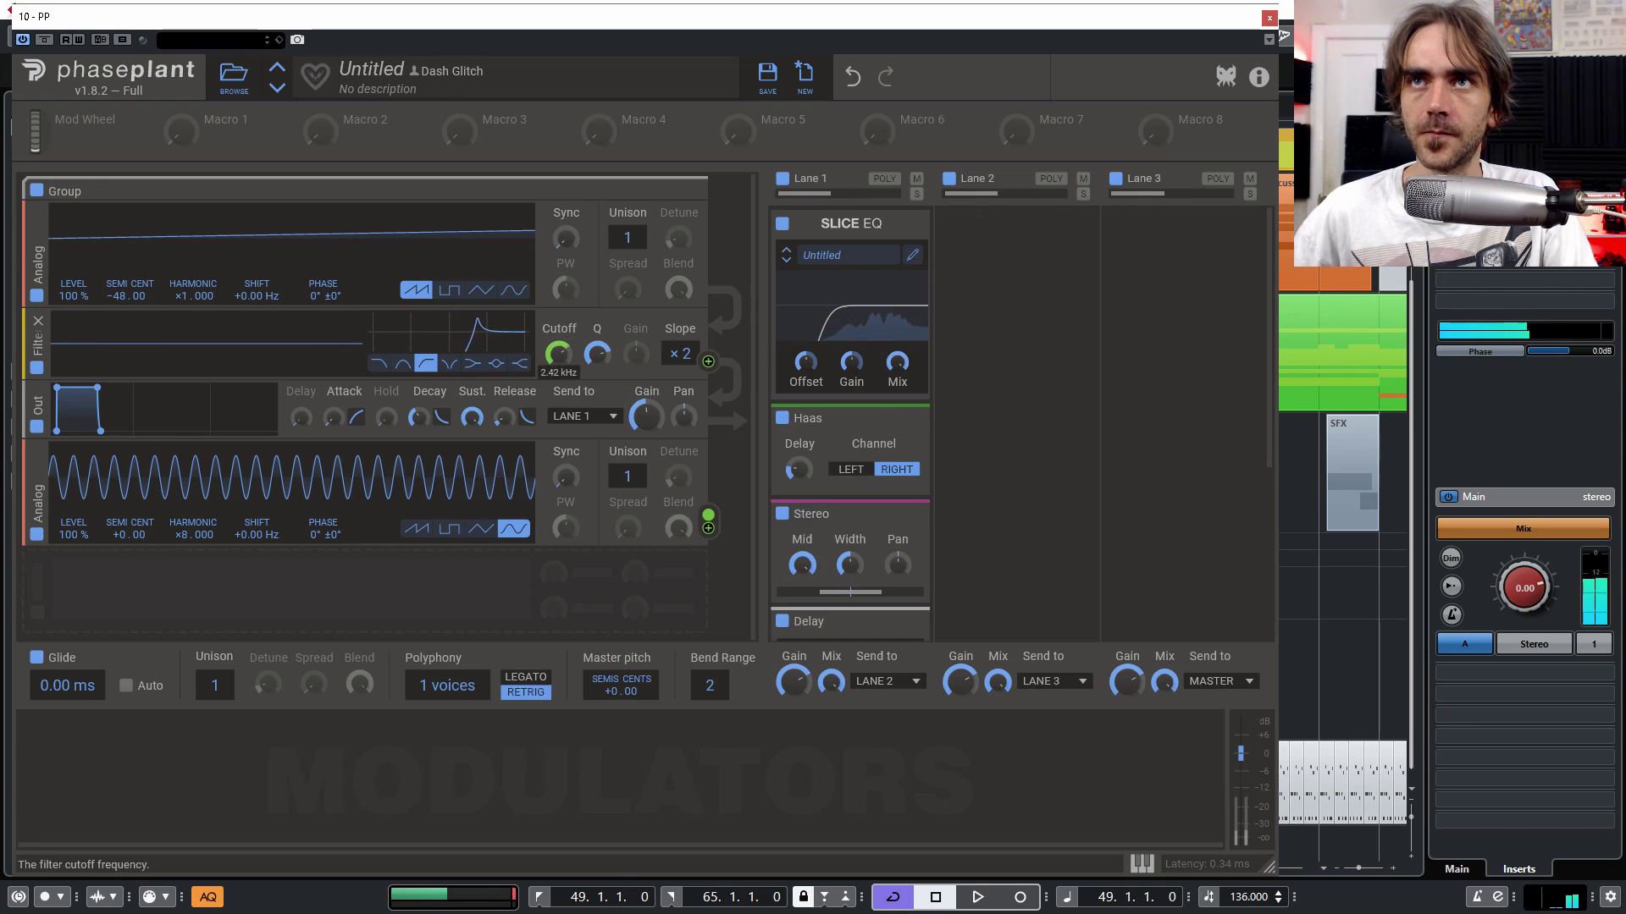
{"action": "mouse_move", "coordinate": [566, 364]}
{"action": "left_mouse_down"}
{"action": "mouse_move", "coordinate": [557, 346]}
{"action": "mouse_move", "coordinate": [558, 373]}
{"action": "left_mouse_up"}
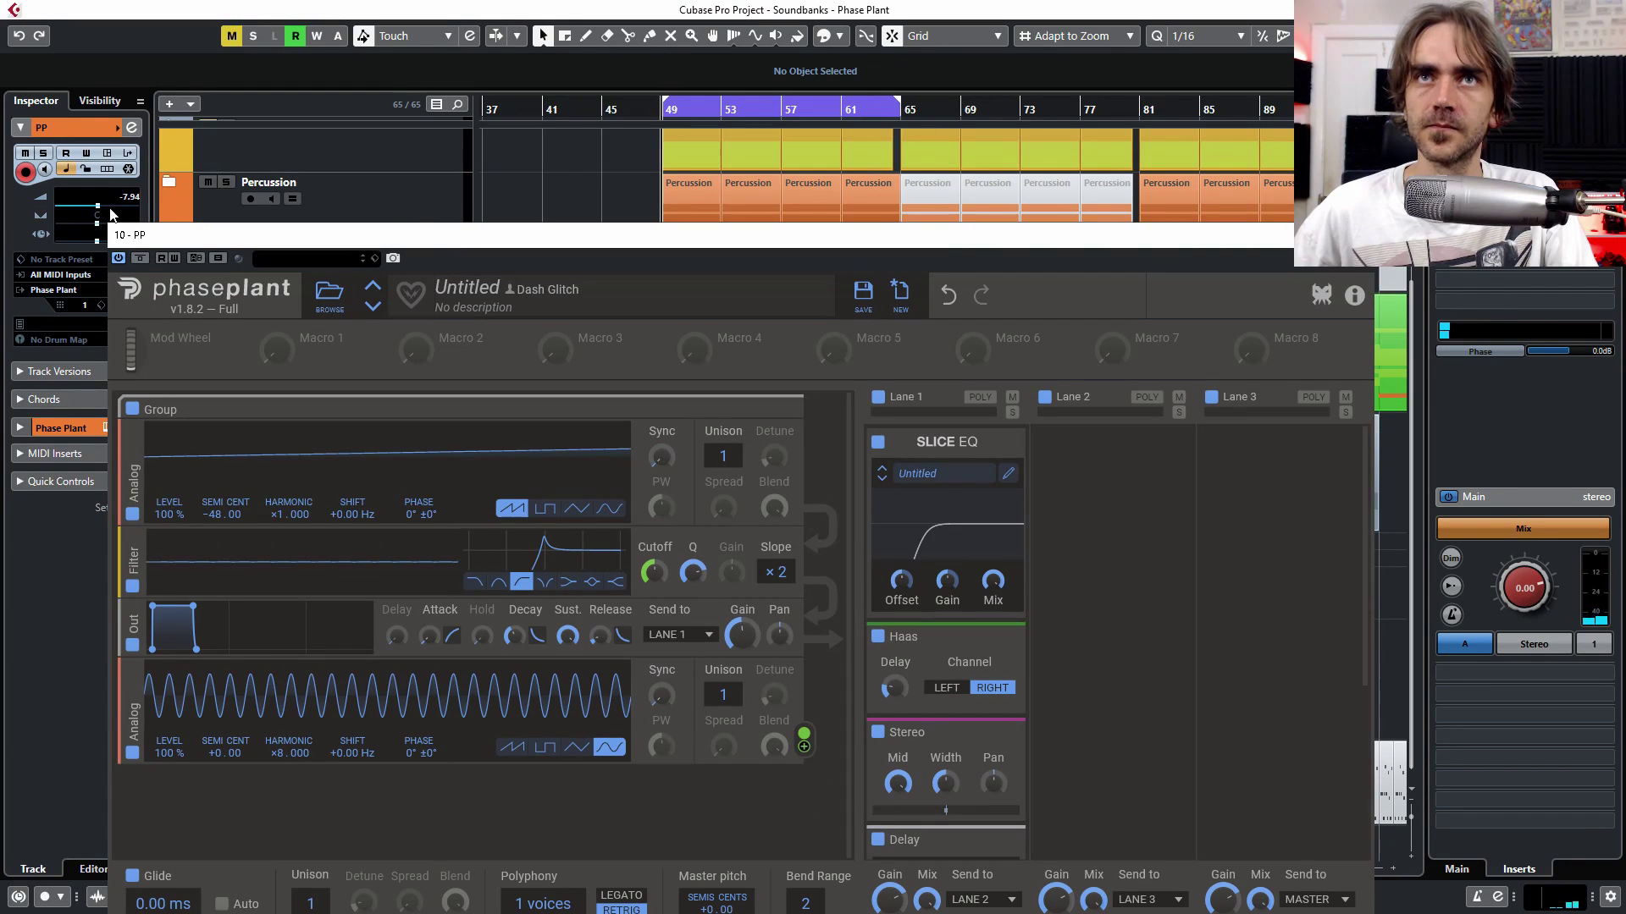
{"action": "left_click_drag", "start_coordinate": [99, 209], "coordinate": [110, 211]}
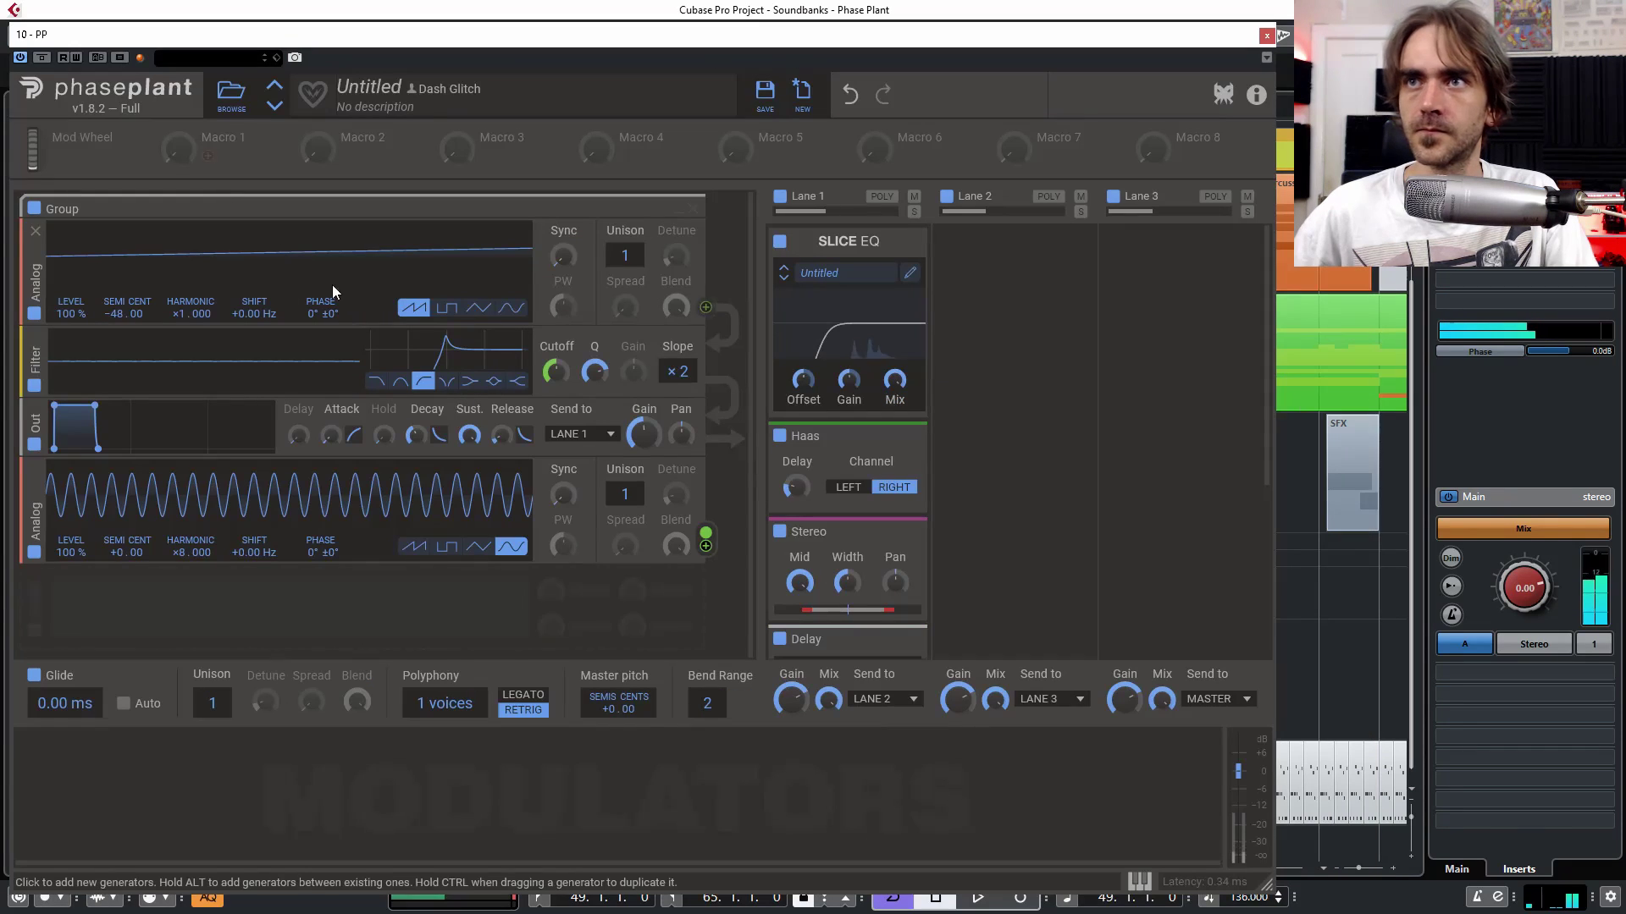
Step: Compare the sound with Stereo and Haas bypassed, and remove the Haas effect from Lane 1
{"action": "left_click", "coordinate": [780, 532]}
{"action": "left_click", "coordinate": [782, 533]}
{"action": "left_click", "coordinate": [780, 437]}
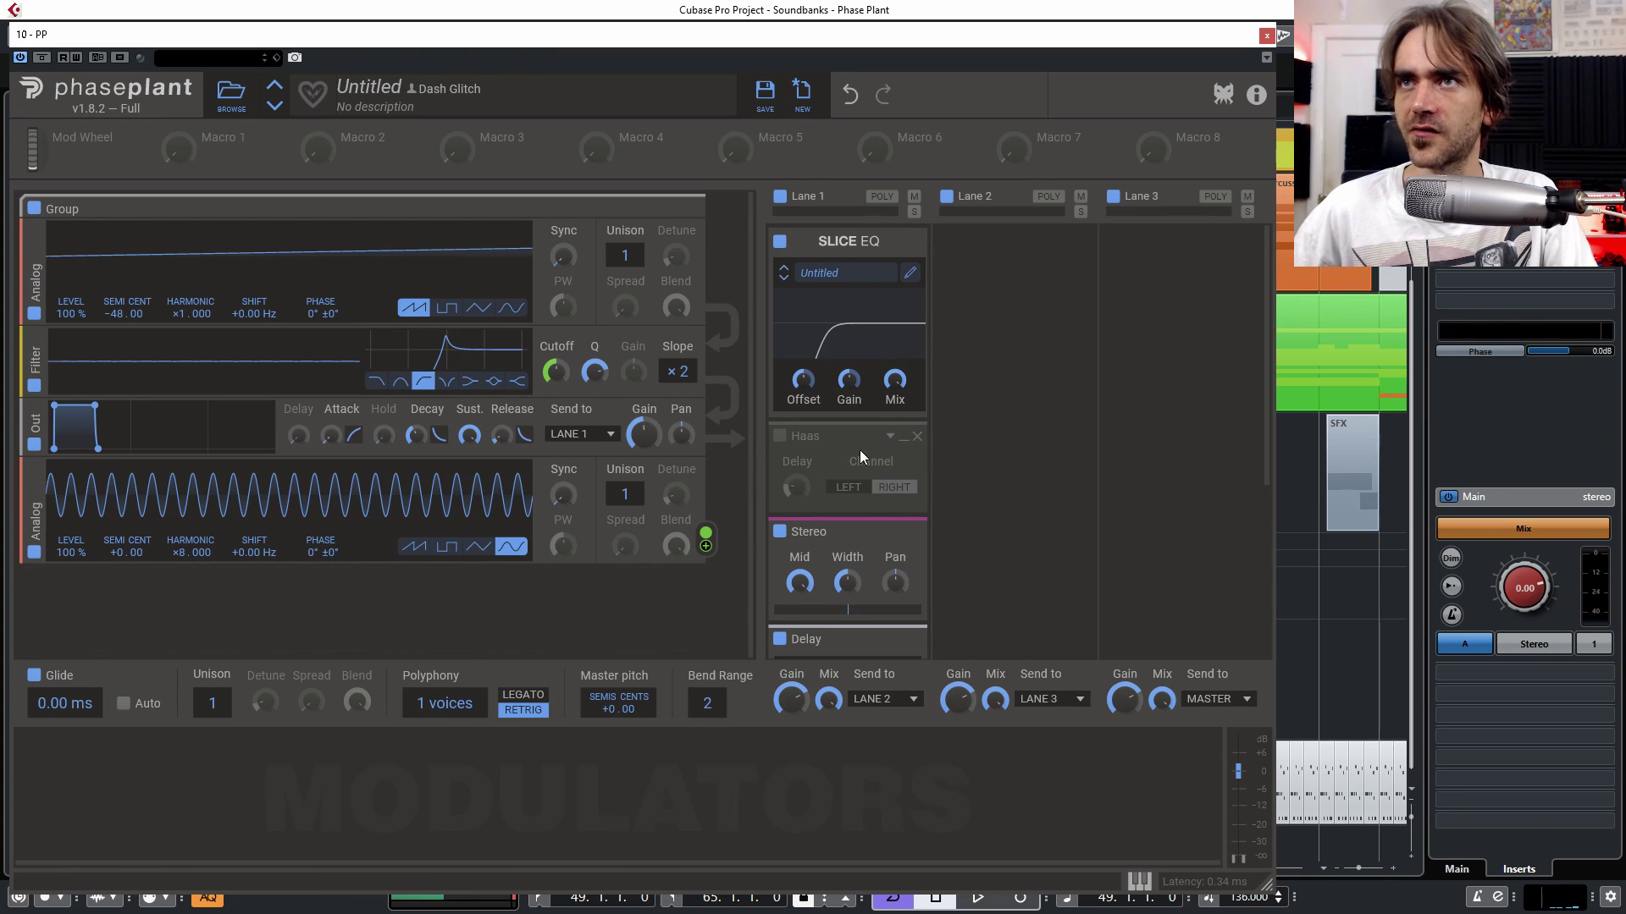
{"action": "left_click", "coordinate": [917, 436]}
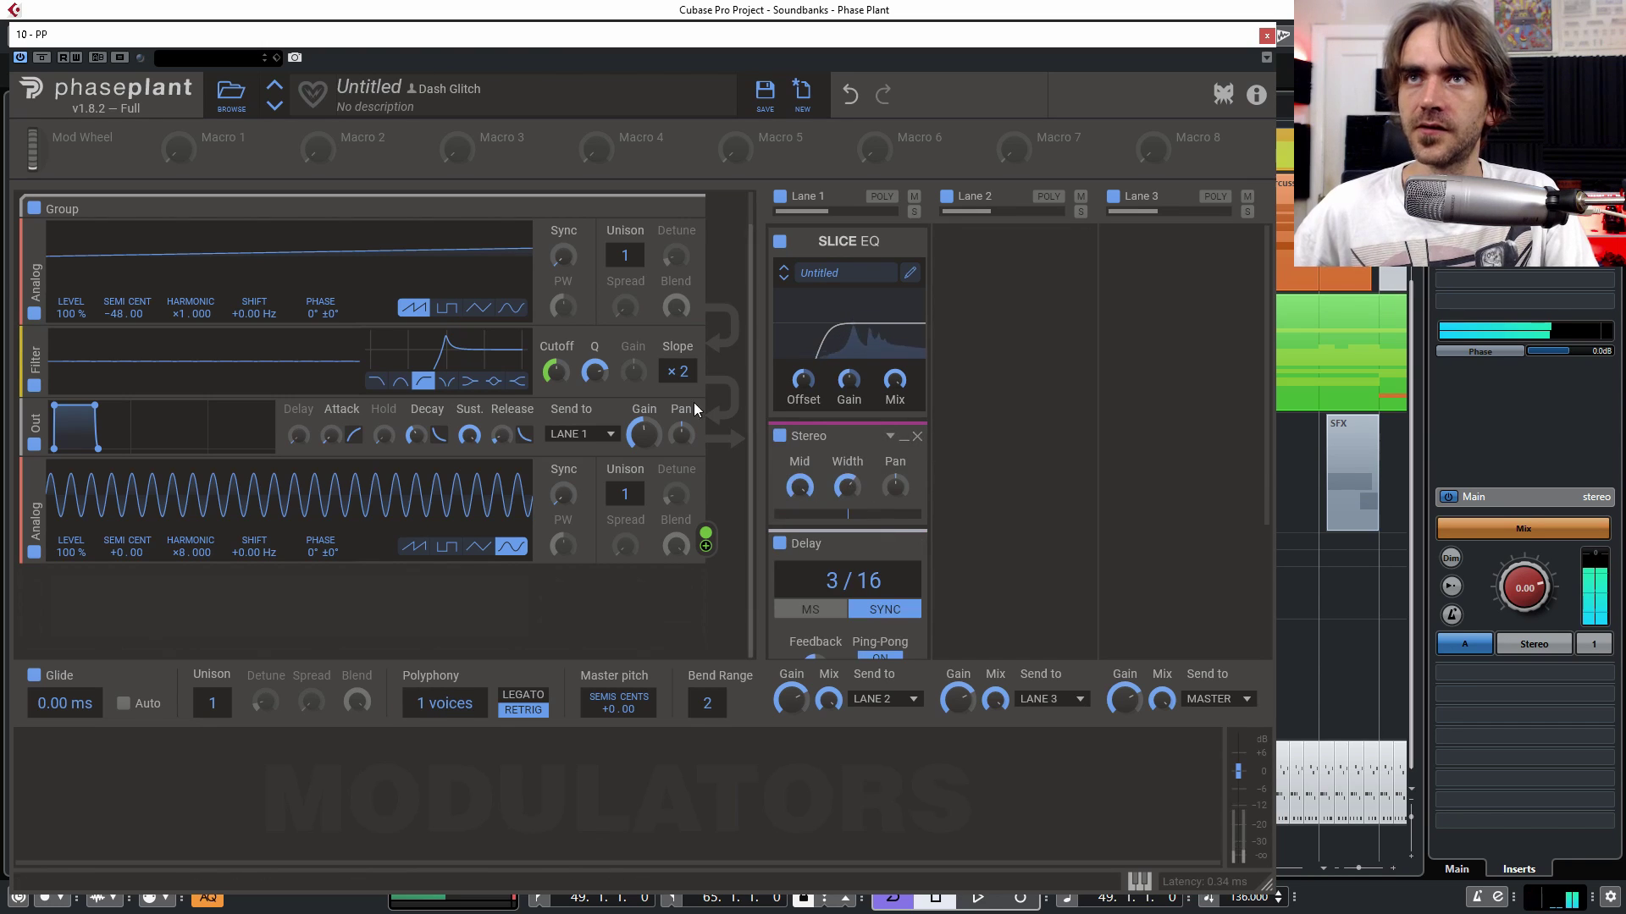
Step: Lower the filter cutoff and assign a new tempo-synced Random modulator to it at about 51% depth
{"action": "mouse_move", "coordinate": [555, 371]}
{"action": "left_mouse_down"}
{"action": "mouse_move", "coordinate": [555, 356]}
{"action": "mouse_move", "coordinate": [555, 396]}
{"action": "mouse_move", "coordinate": [555, 343]}
{"action": "mouse_move", "coordinate": [555, 375]}
{"action": "left_mouse_up"}
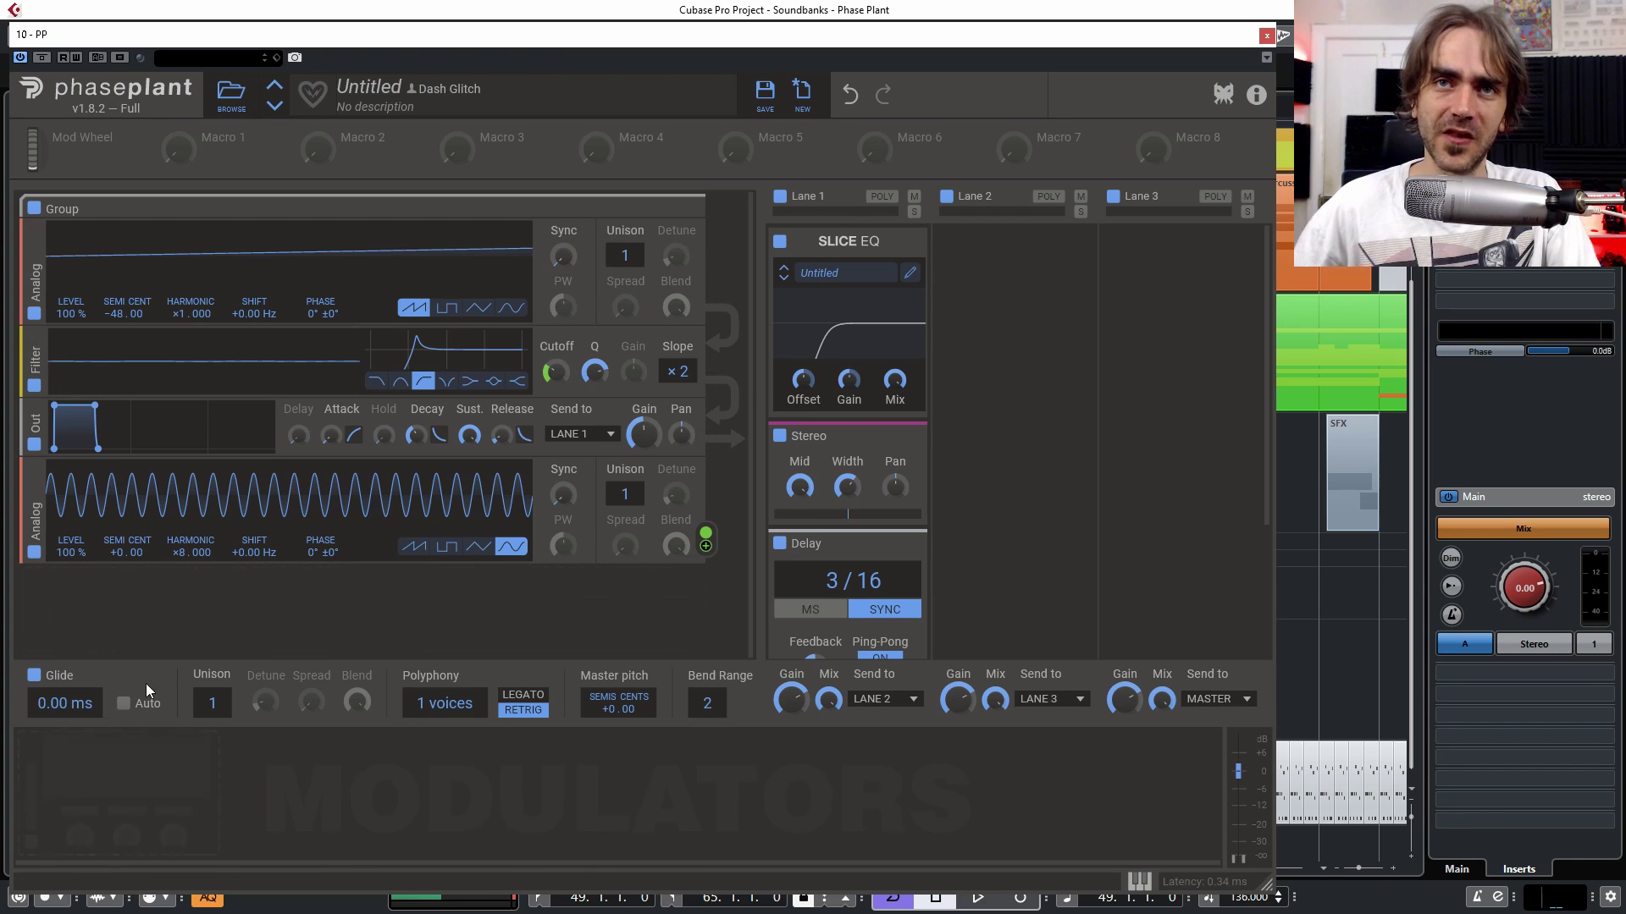
{"action": "left_click", "coordinate": [109, 807]}
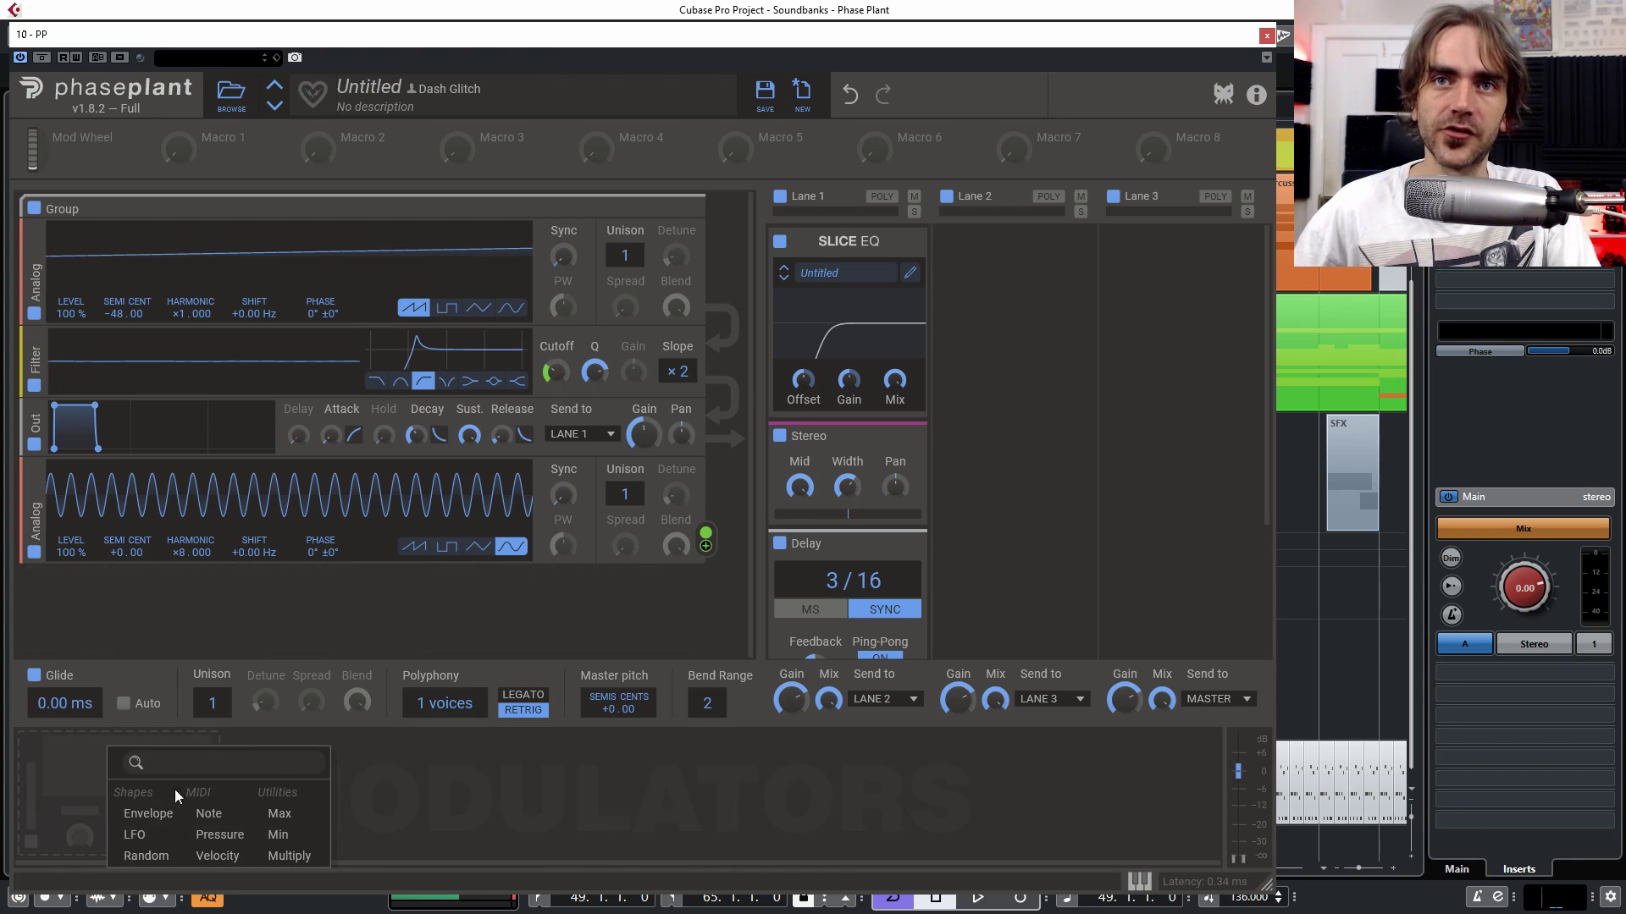
{"action": "left_click", "coordinate": [146, 856]}
{"action": "left_click", "coordinate": [109, 840]}
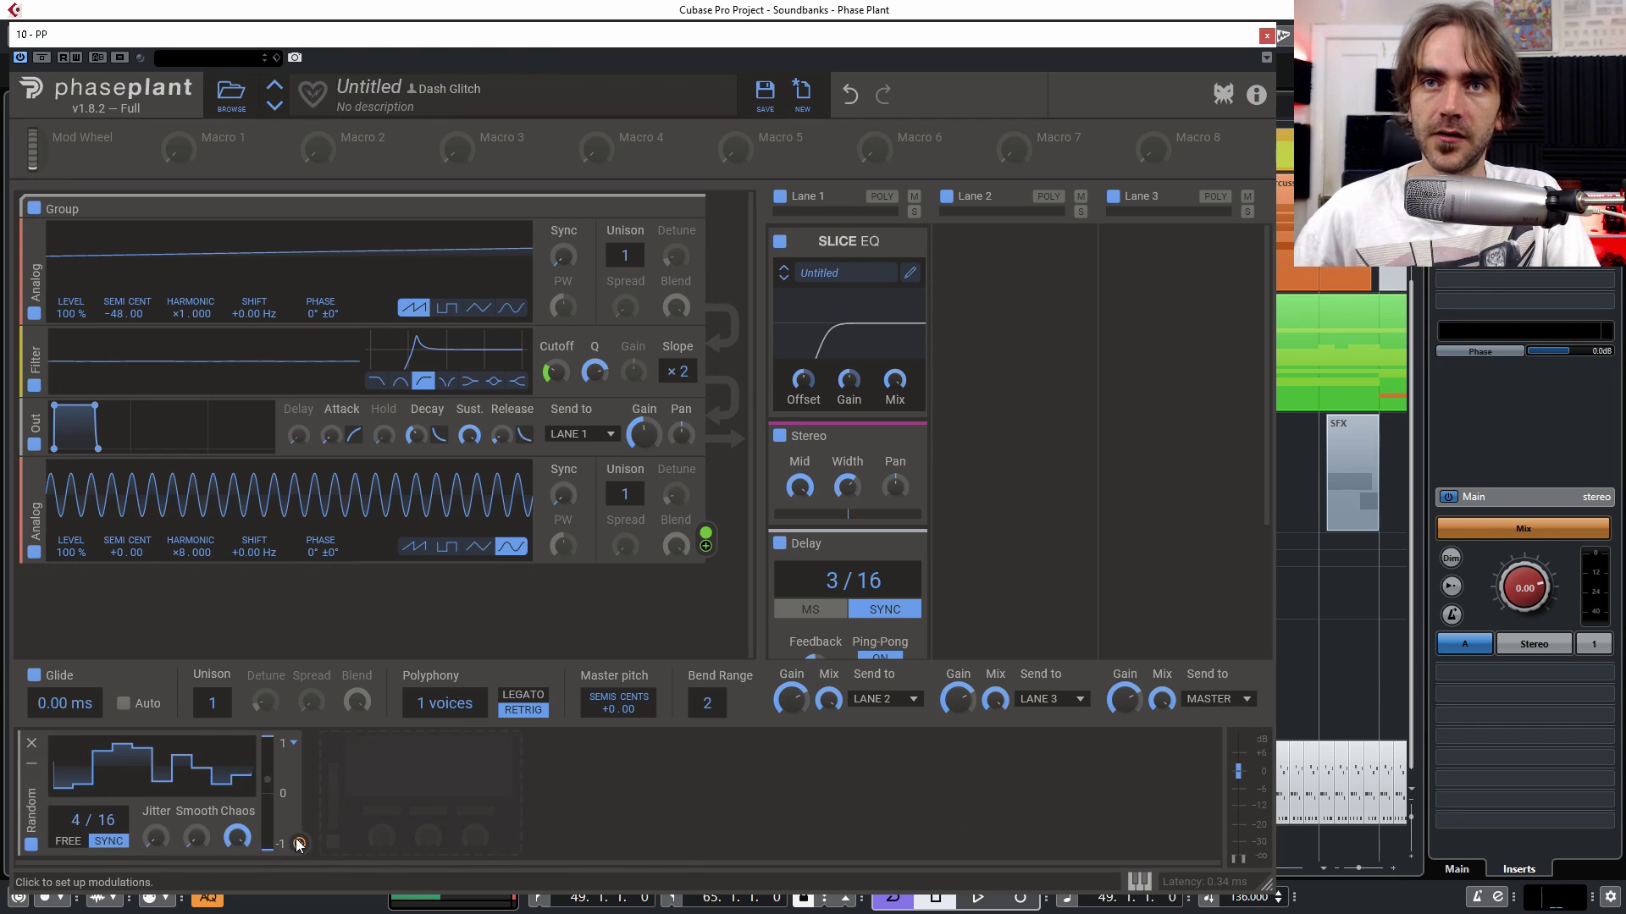
{"action": "left_click_drag", "start_coordinate": [298, 846], "coordinate": [538, 429]}
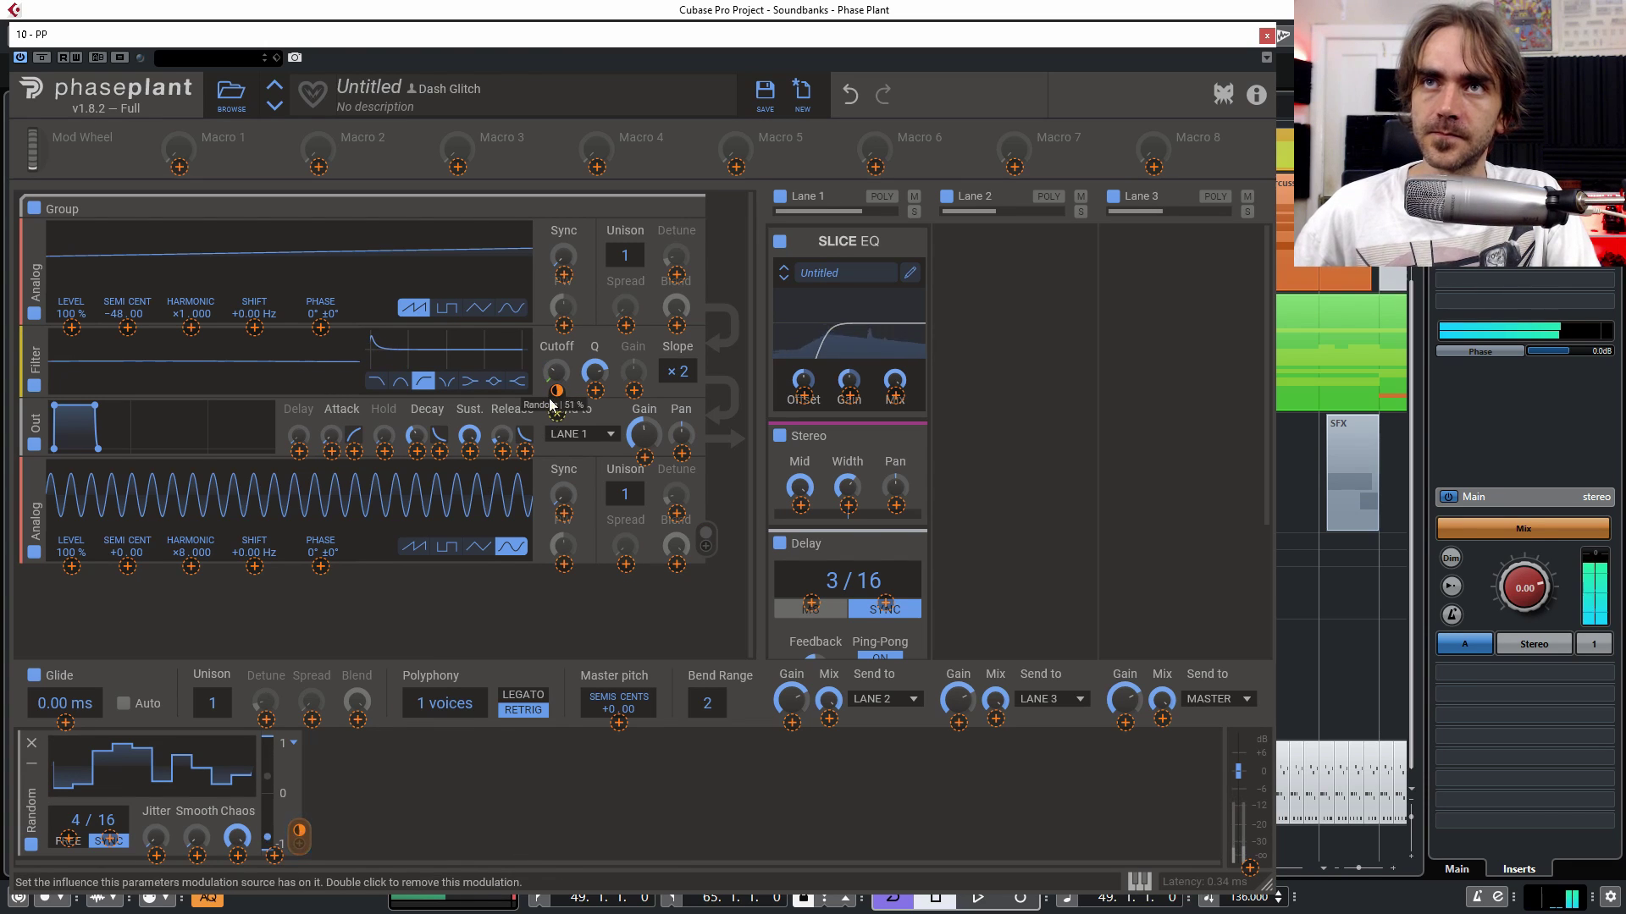
Step: Switch the Random modulator's output range to 0 to 1 and set its synced rate to 1/16
{"action": "left_click", "coordinate": [332, 775]}
{"action": "left_click", "coordinate": [293, 743]}
{"action": "left_click", "coordinate": [355, 773]}
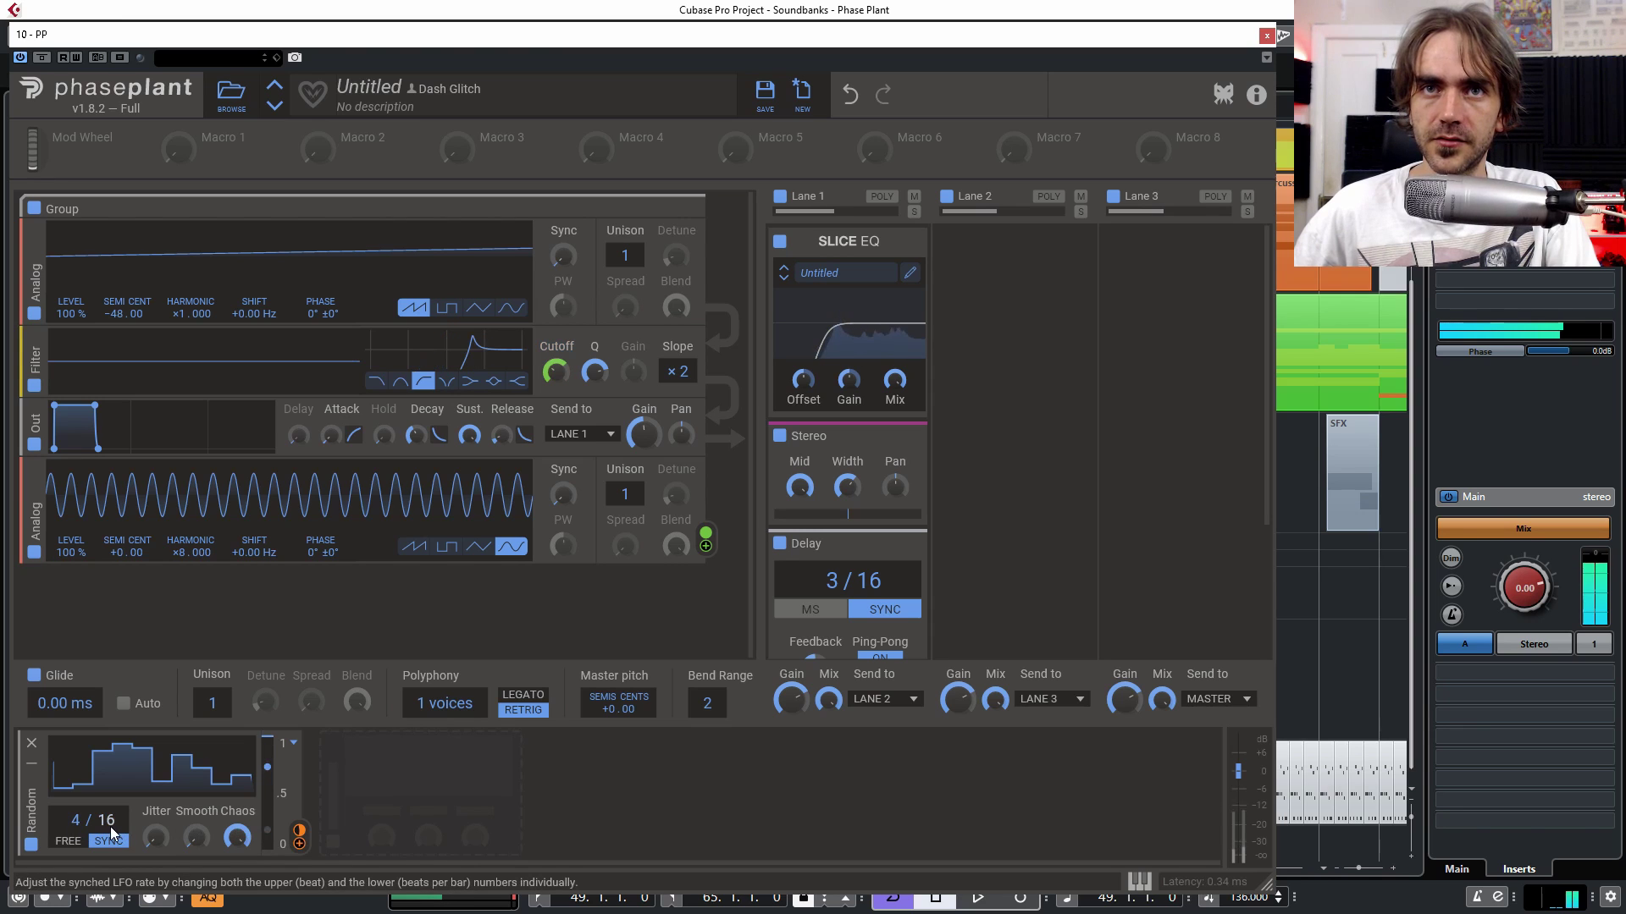
{"action": "scroll", "coordinate": [103, 820], "scroll_direction": "down", "scroll_amount": 1}
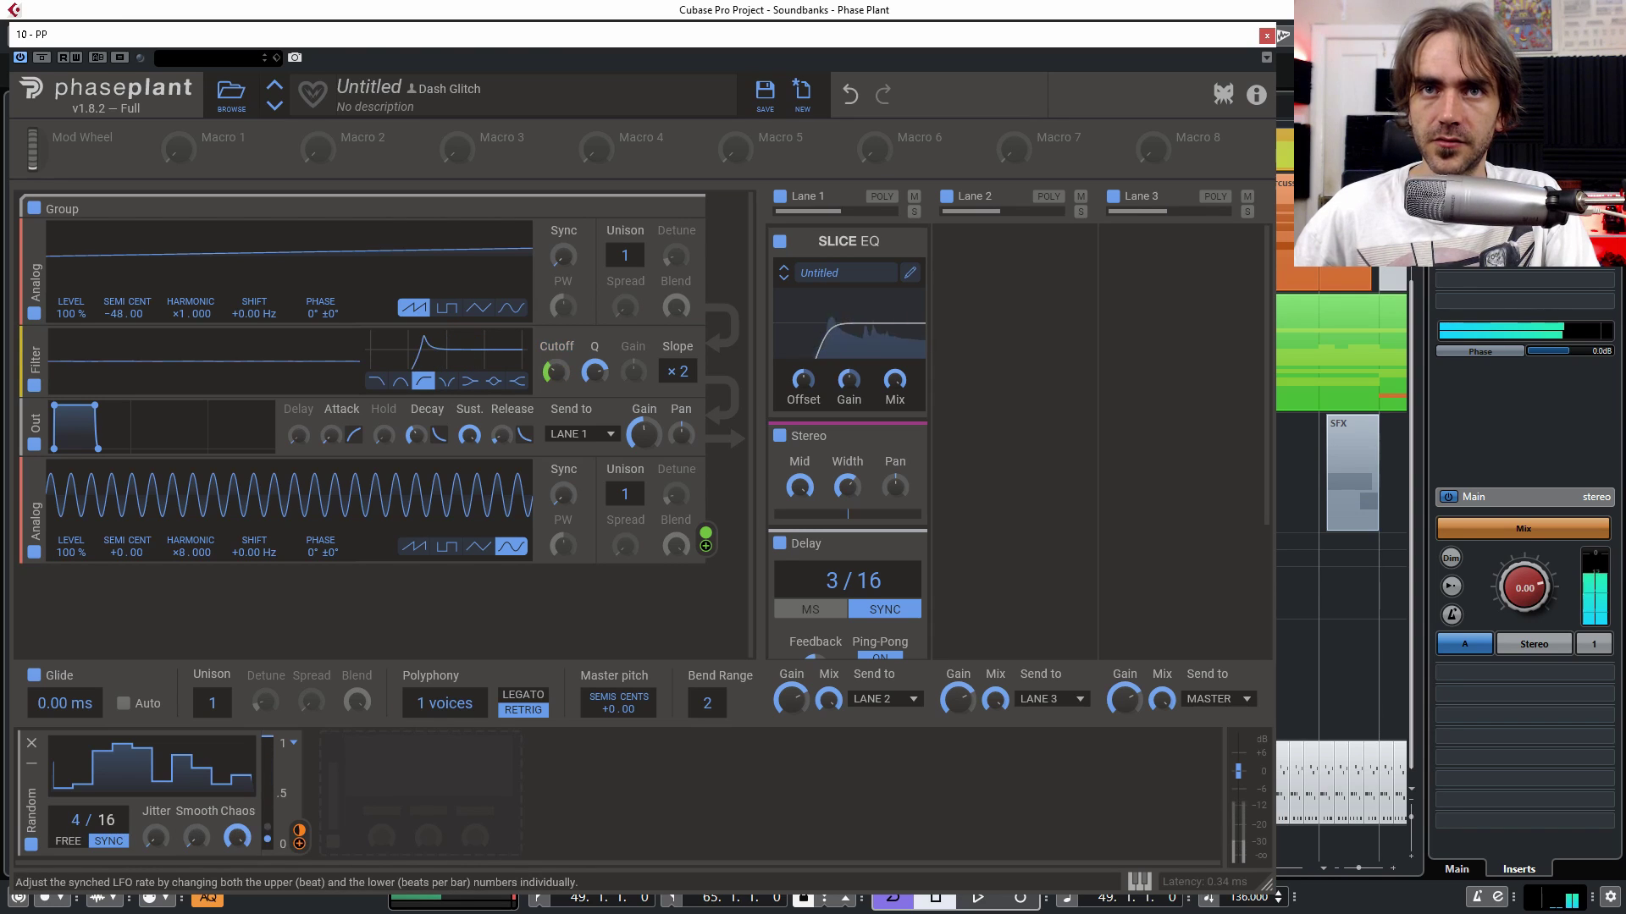
{"action": "scroll", "coordinate": [79, 825], "scroll_direction": "down", "scroll_amount": 1}
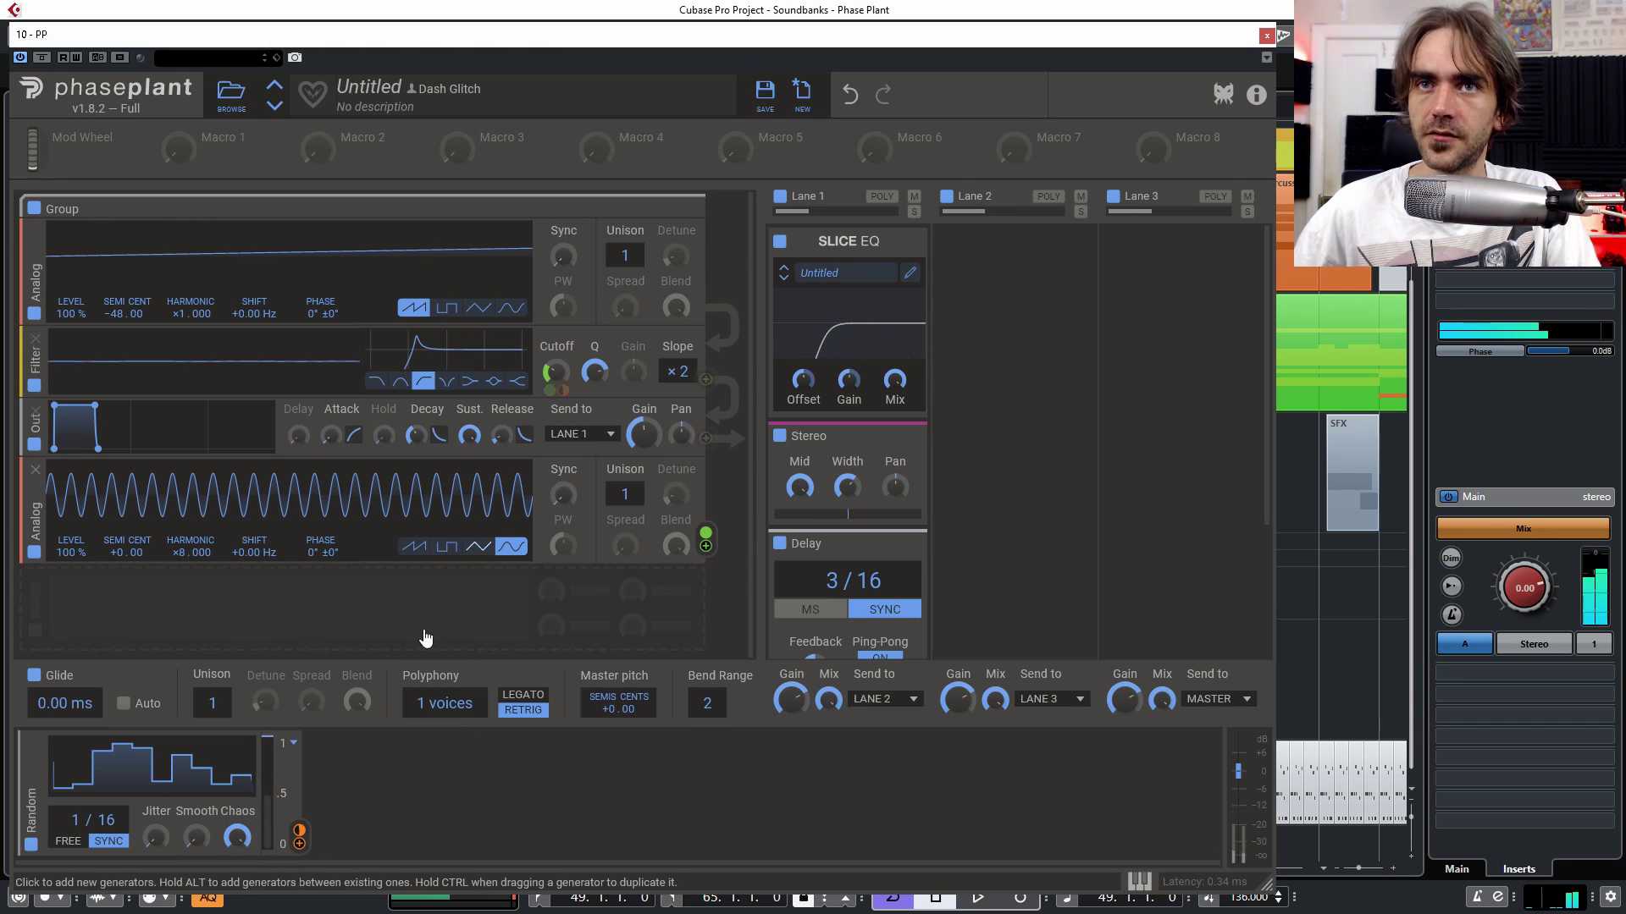
Step: Adjust the Random modulation depth on the filter cutoff and raise the modulator's Smooth amount slightly
{"action": "left_click_drag", "start_coordinate": [301, 832], "coordinate": [300, 827]}
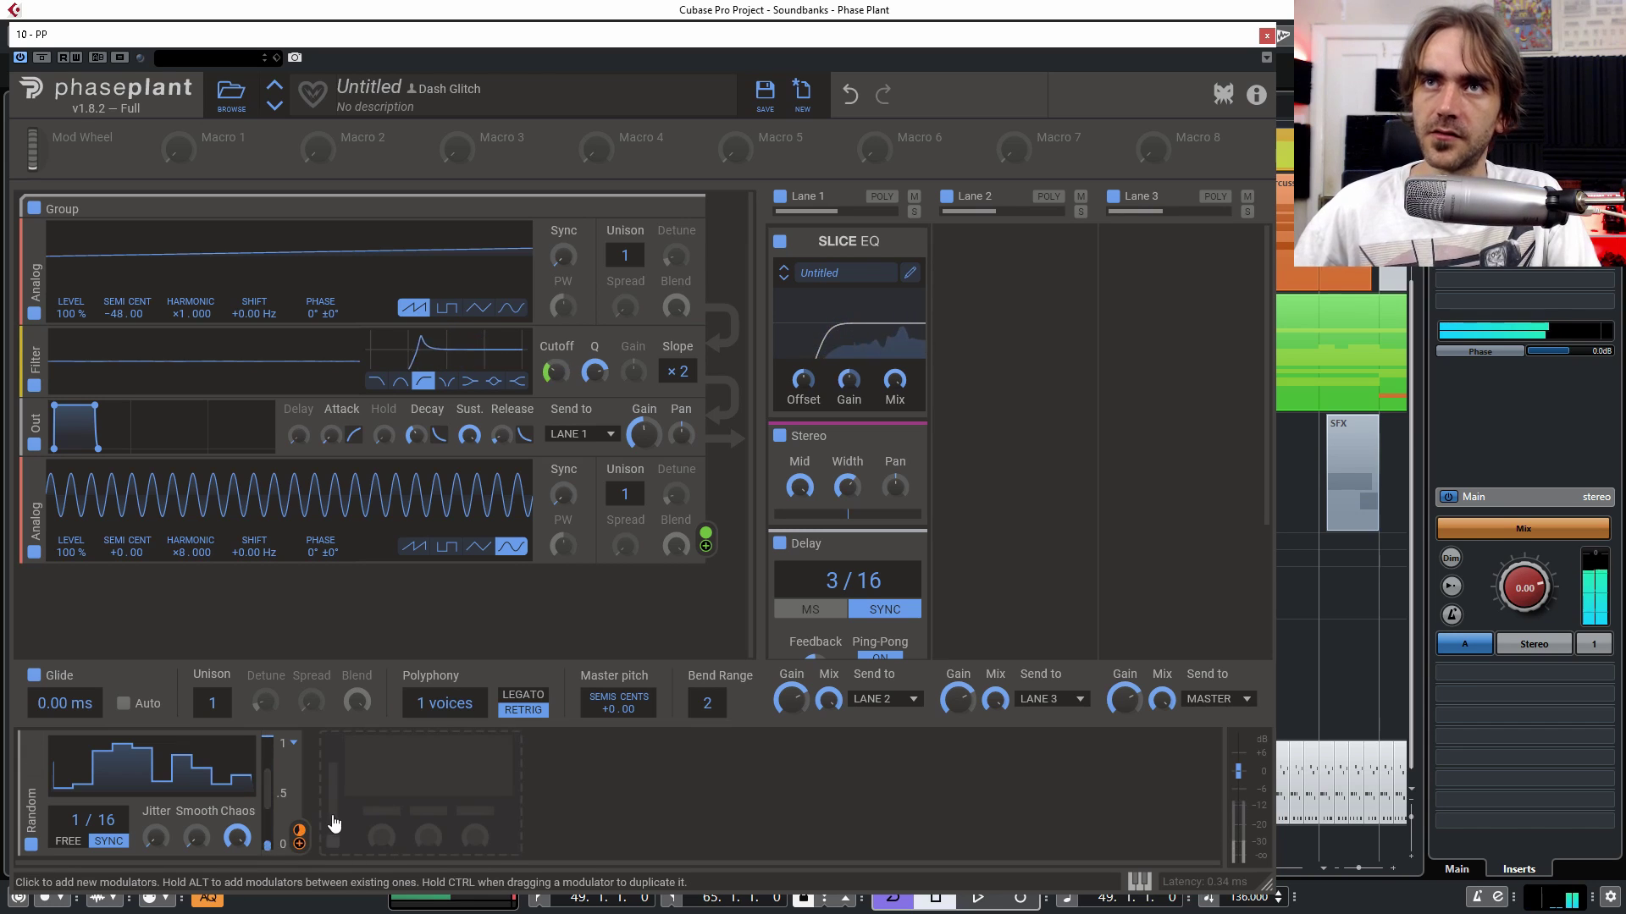
{"action": "left_click_drag", "start_coordinate": [196, 837], "coordinate": [195, 836]}
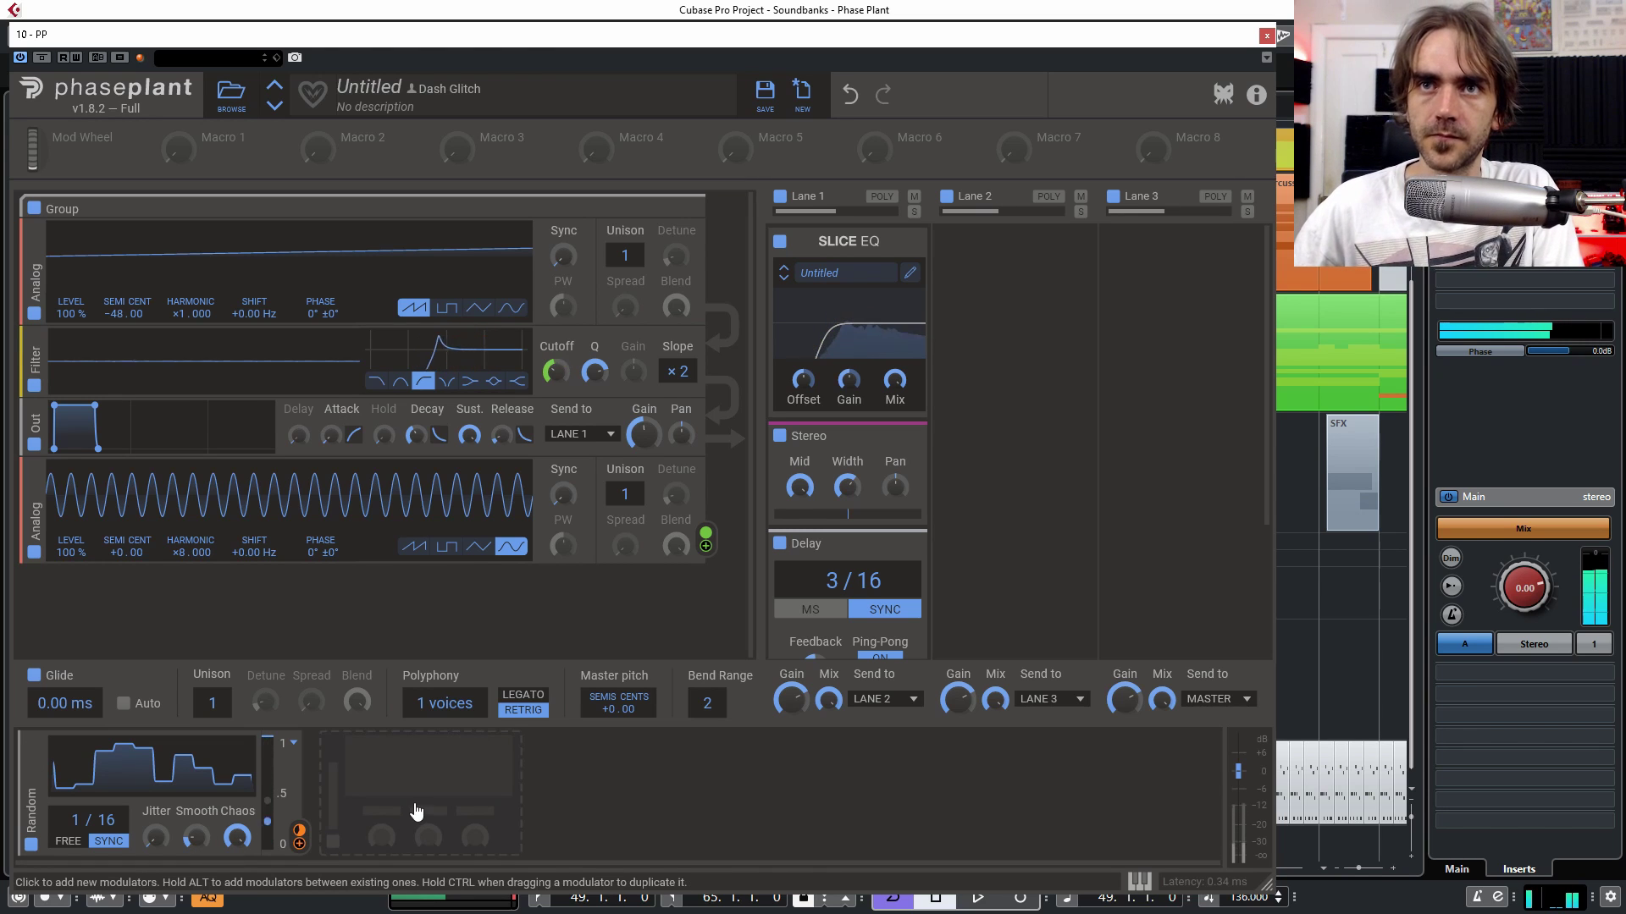
{"action": "left_click", "coordinate": [555, 375]}
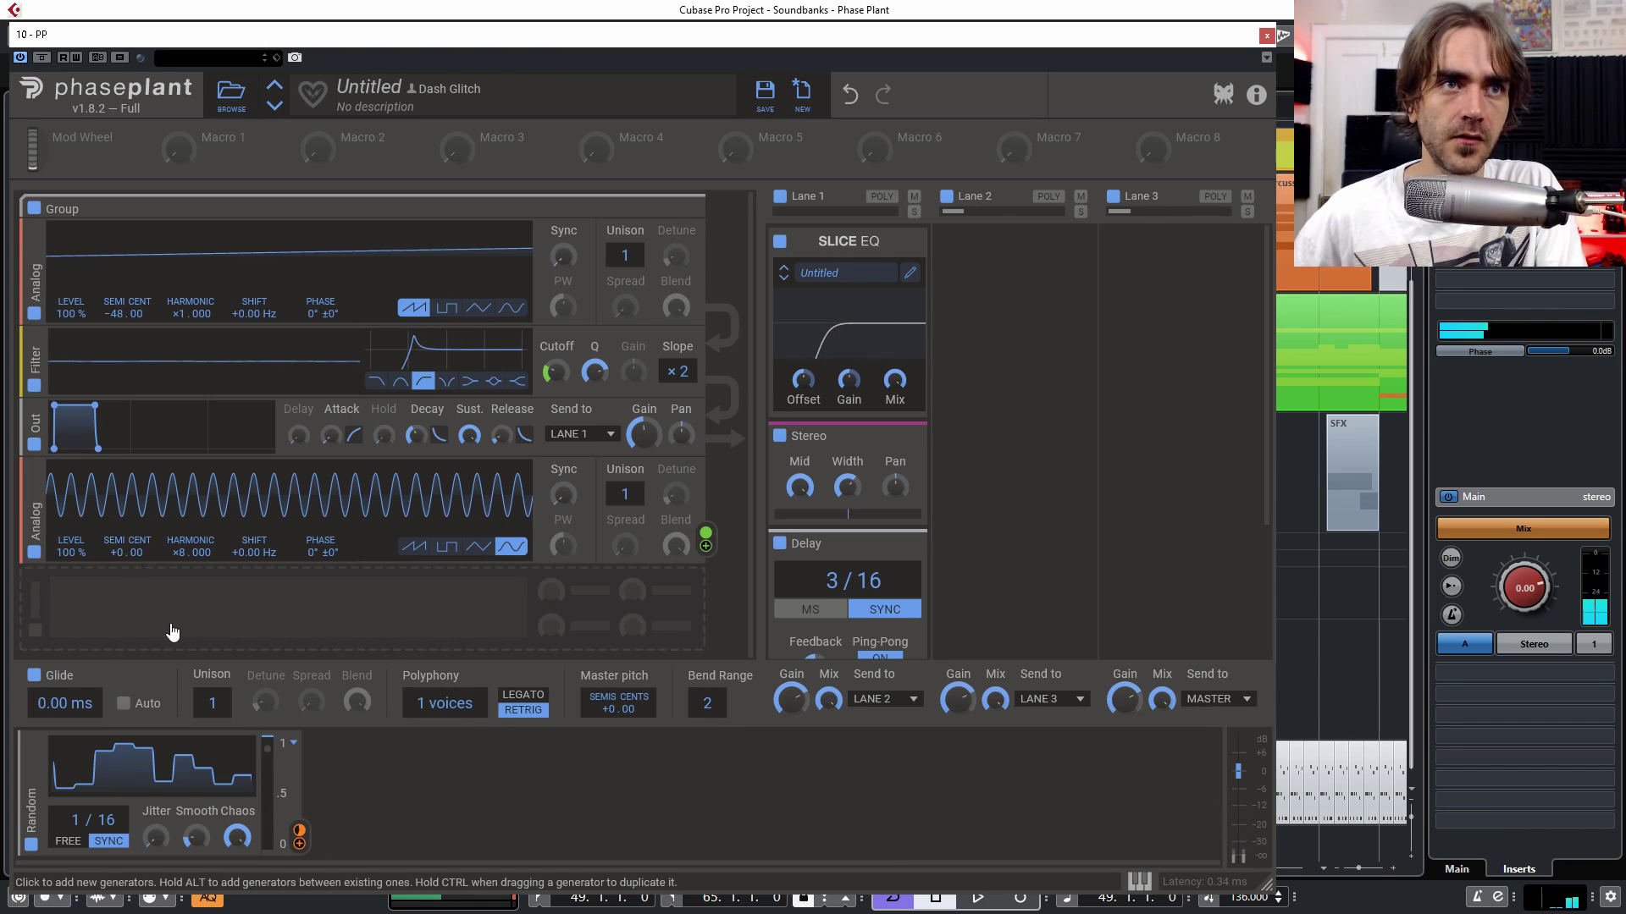
Step: Compare the sound with the modulating sine Analog generator repeatedly disabled and re-enabled
{"action": "left_click", "coordinate": [33, 555]}
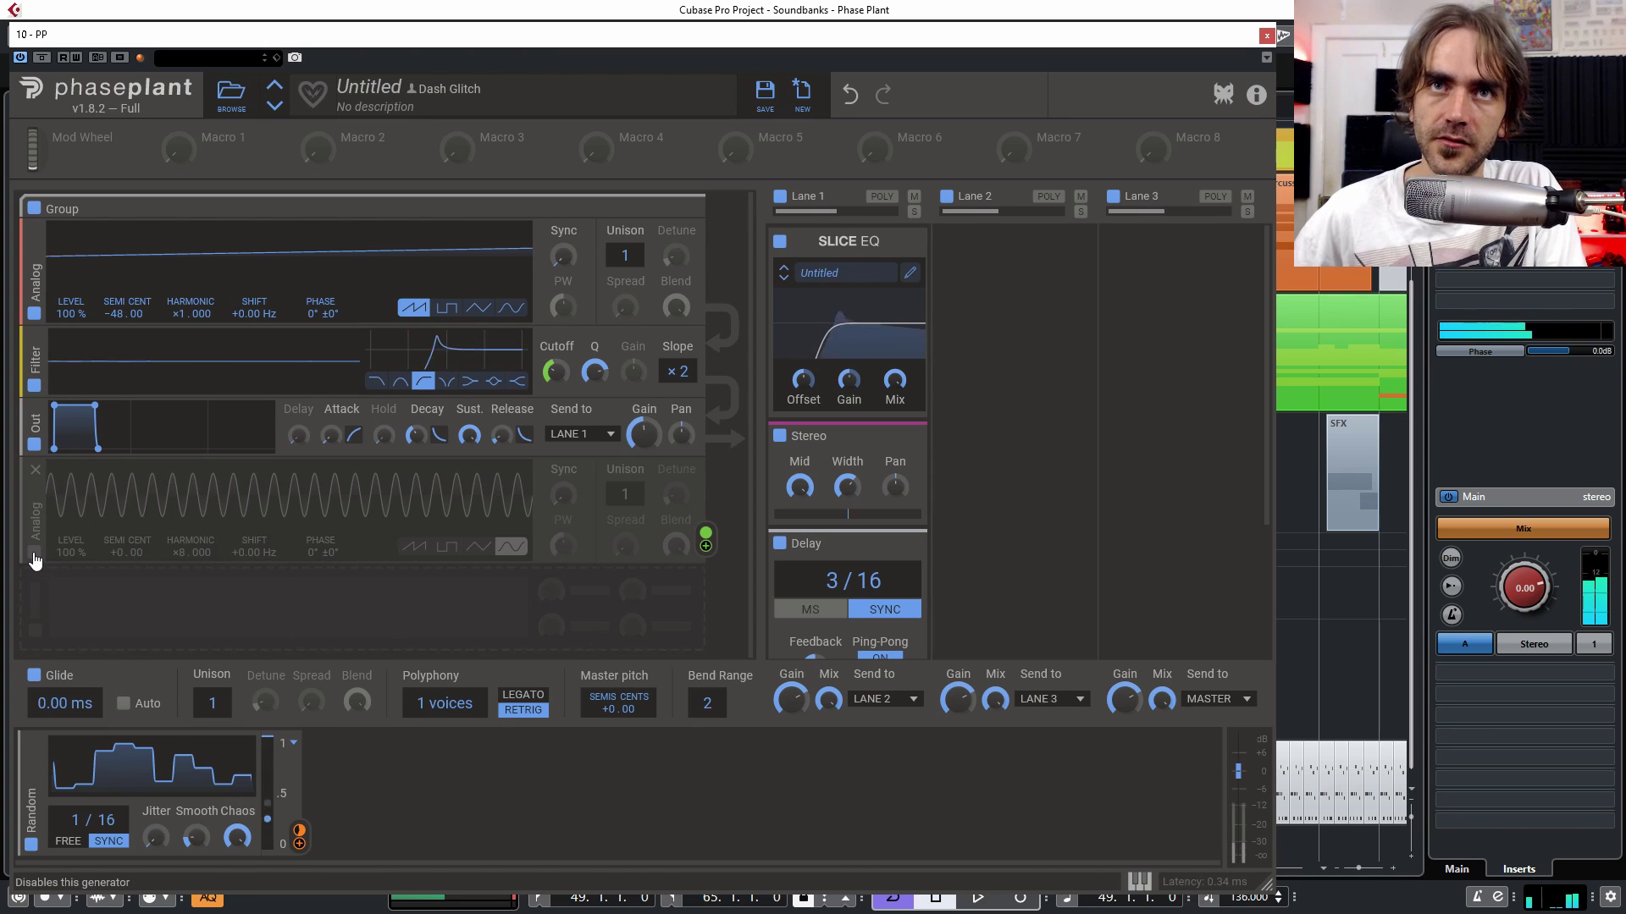
{"action": "left_click", "coordinate": [34, 554]}
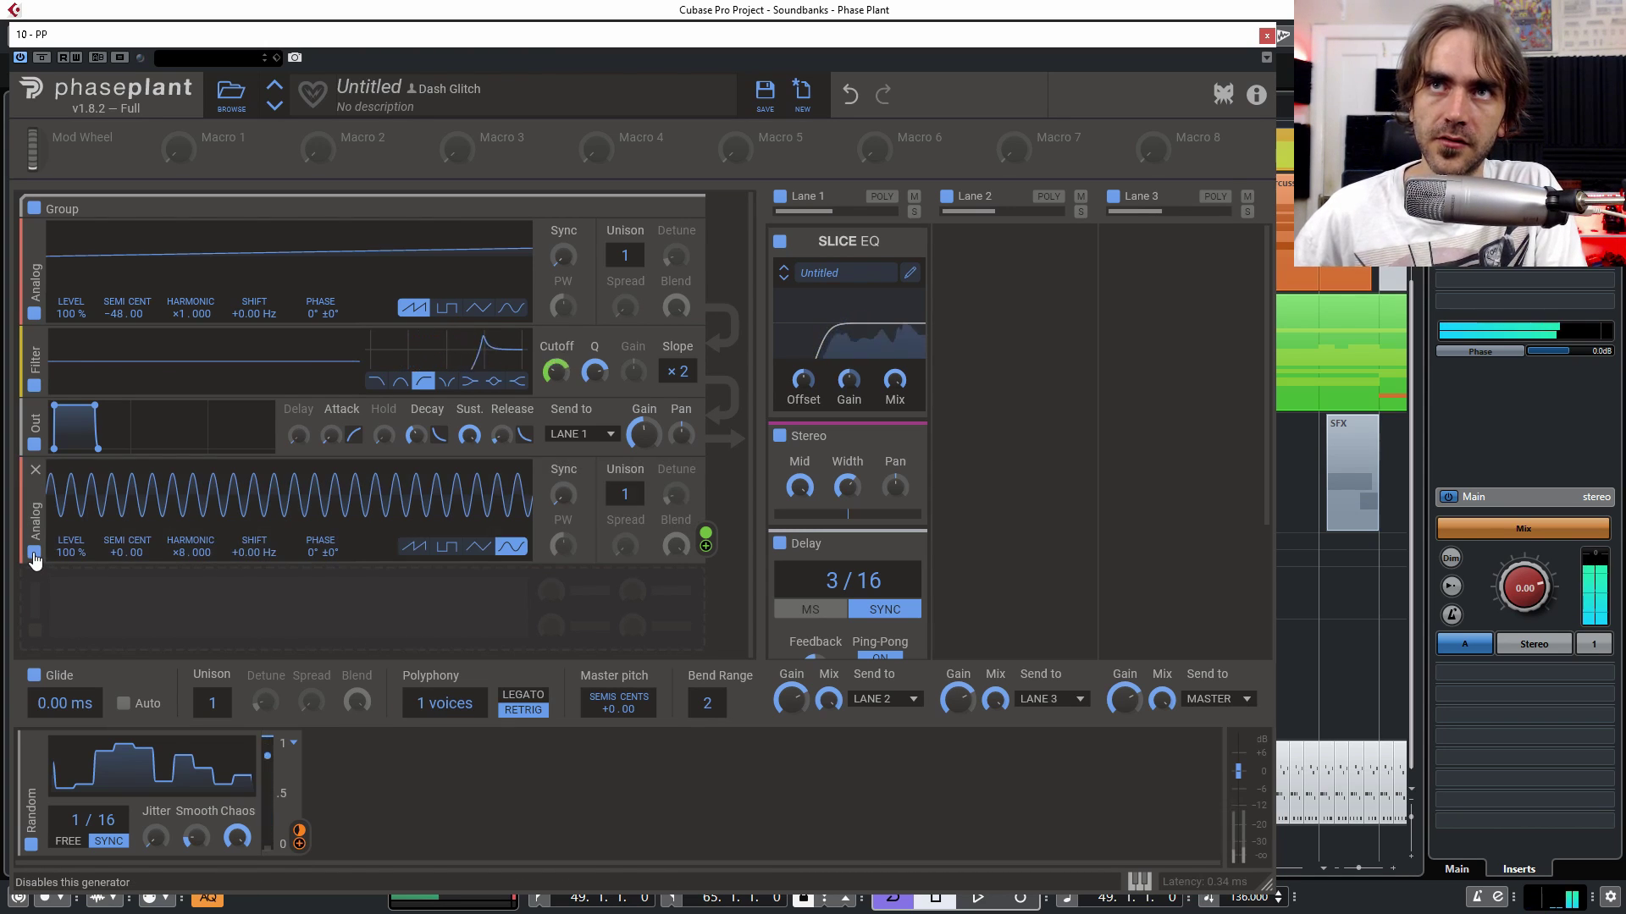
{"action": "left_click", "coordinate": [34, 554]}
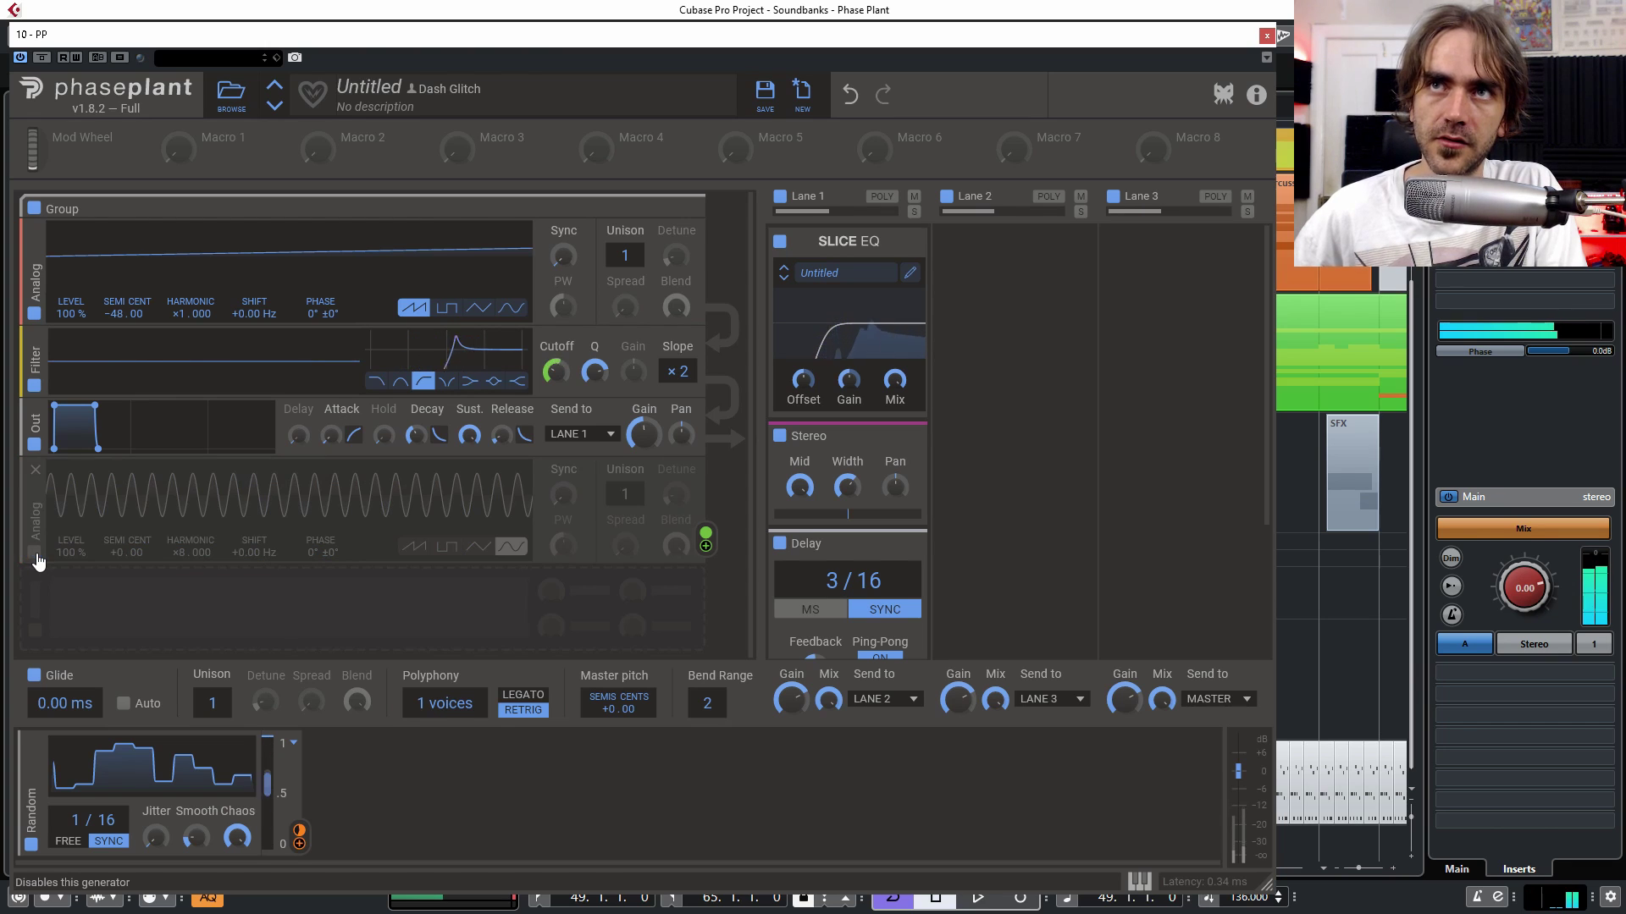
{"action": "left_click", "coordinate": [35, 555]}
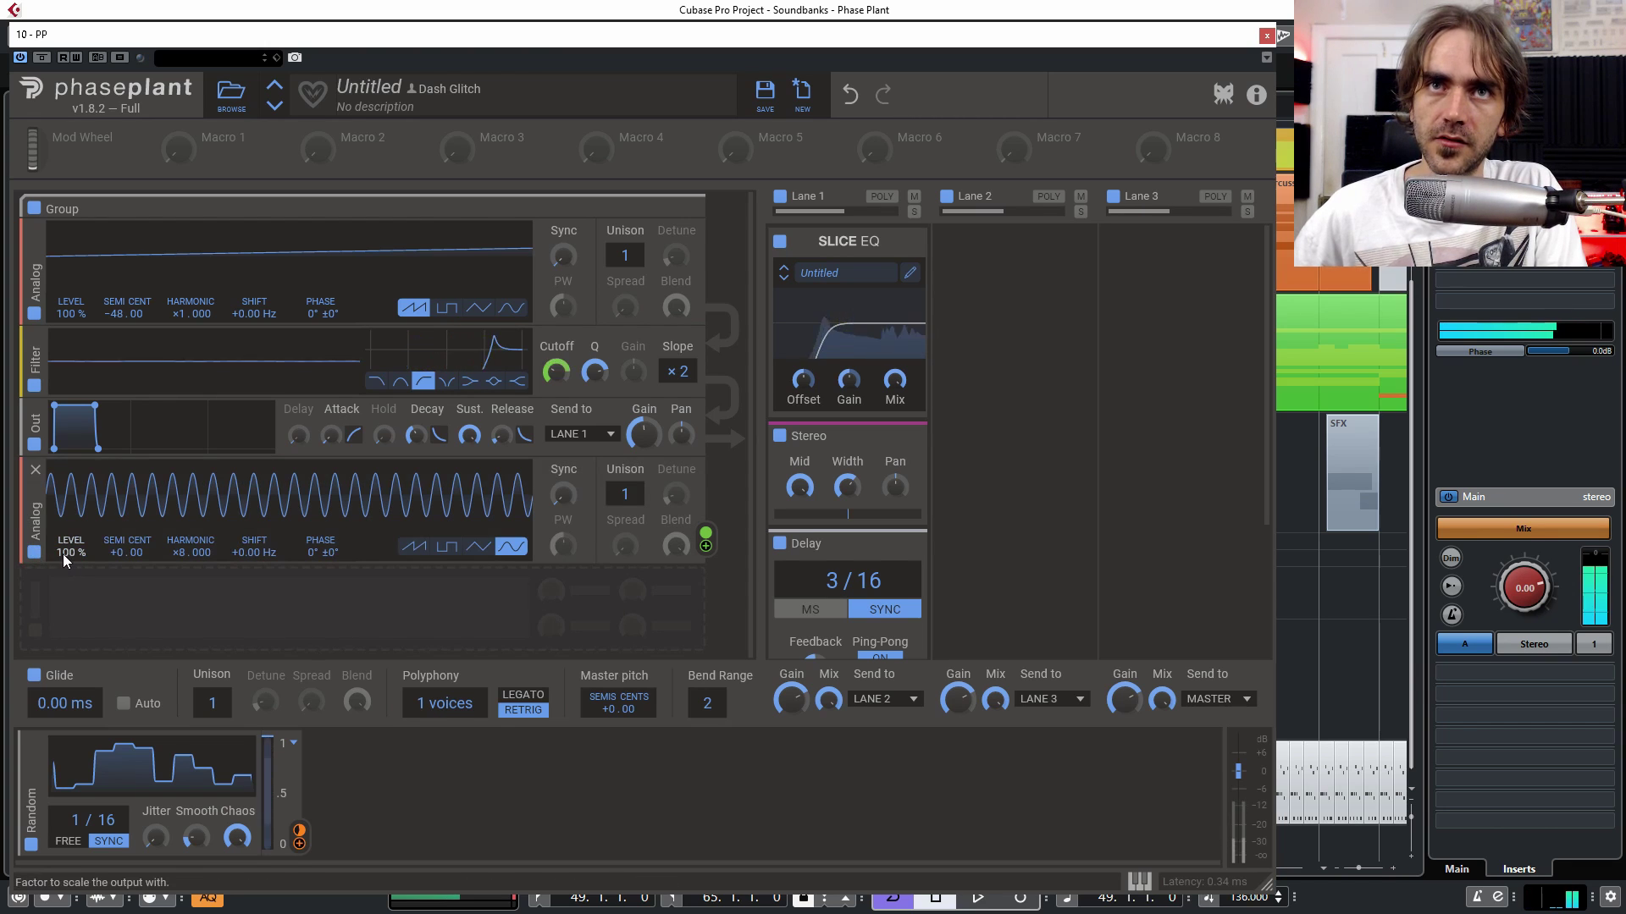
{"action": "left_click", "coordinate": [34, 554]}
{"action": "left_click", "coordinate": [33, 555]}
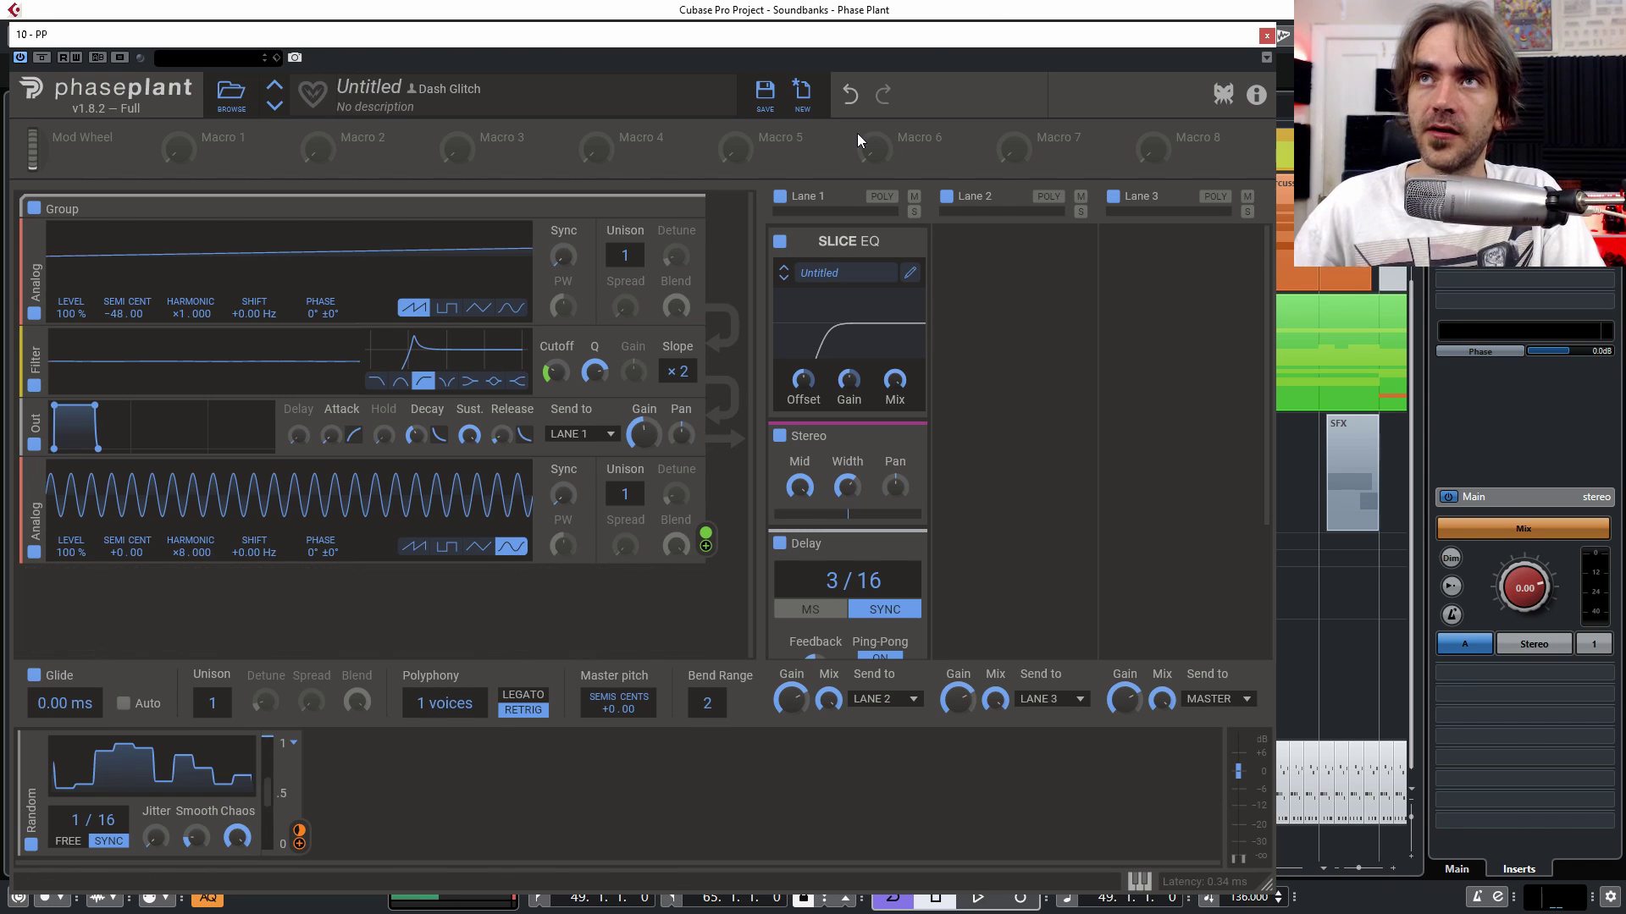
Step: Save the patch as a preset named "Psy Croak 1"
{"action": "left_click", "coordinate": [763, 94]}
{"action": "type", "text": "Psy Croak 1"}
{"action": "key", "text": "Return"}
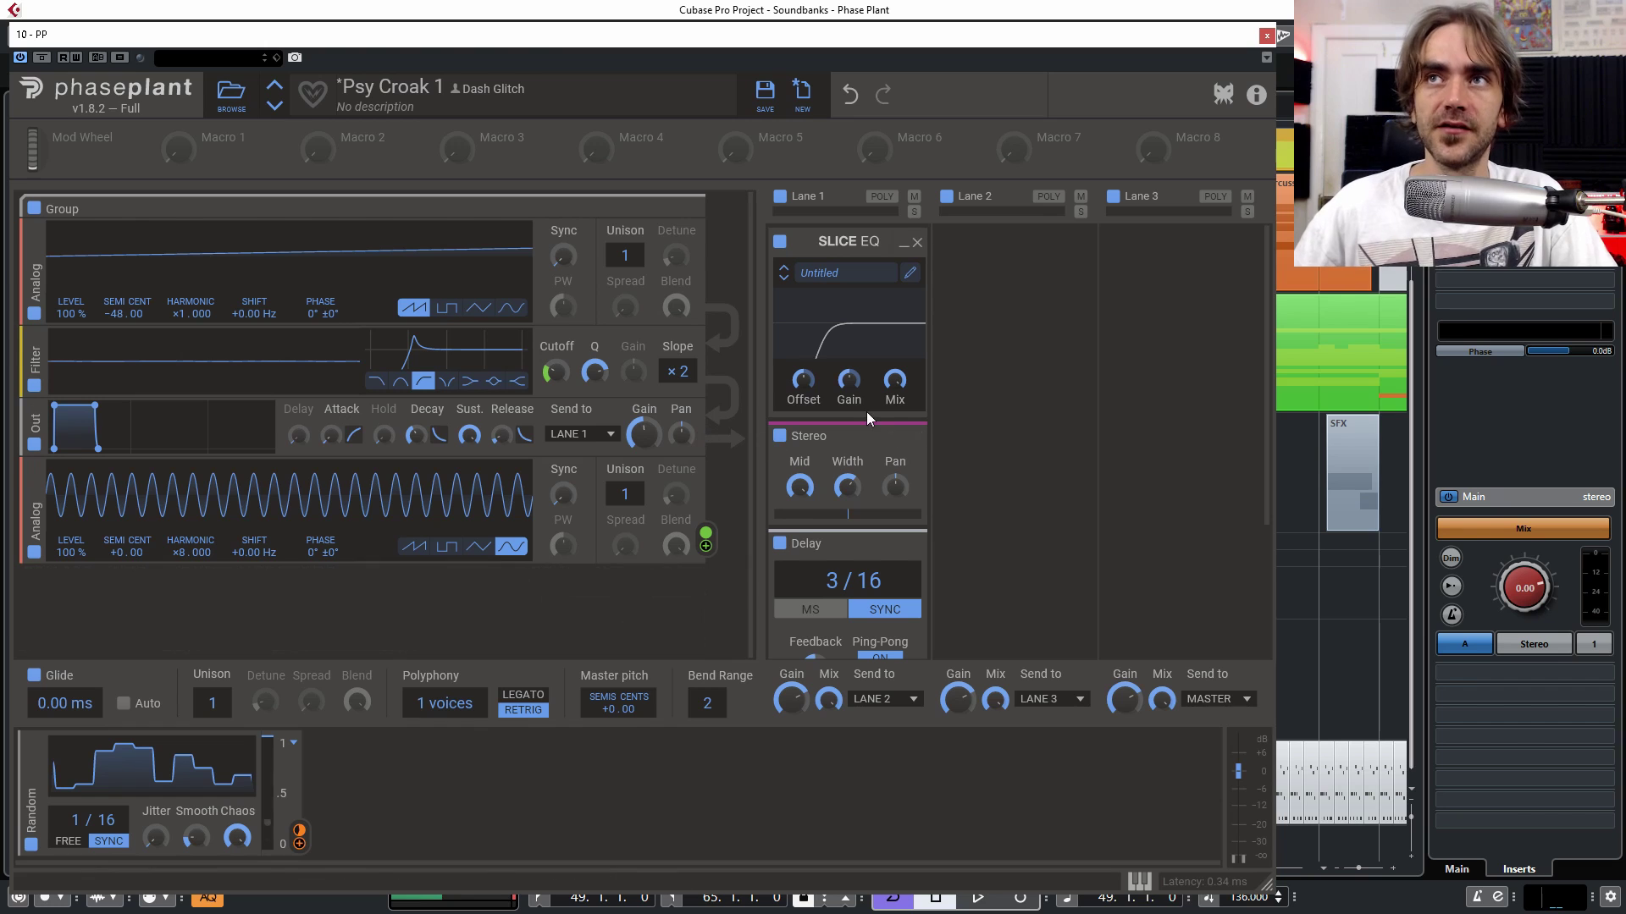
Step: Minimize the Slice EQ, Stereo and Delay effects in Lane 1
{"action": "left_click", "coordinate": [903, 243]}
{"action": "left_click", "coordinate": [903, 271]}
{"action": "left_click", "coordinate": [899, 303]}
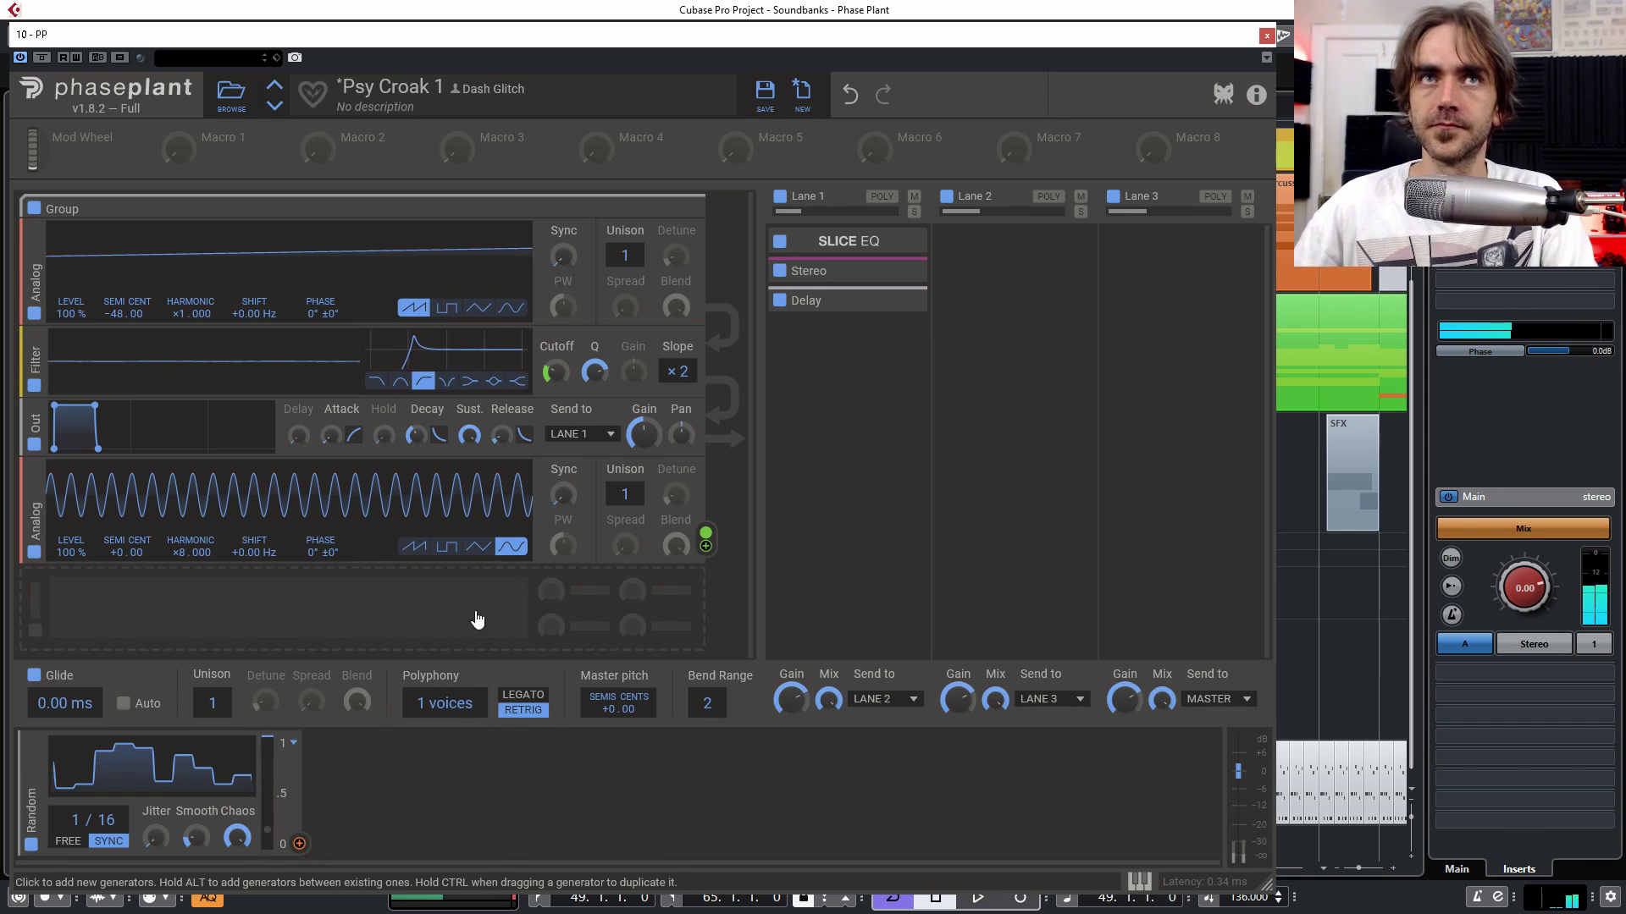
Step: Add an Overdrive distortion before the high-pass filter and a Saturate distortion between the filter and the output
{"action": "left_click", "coordinate": [138, 602]}
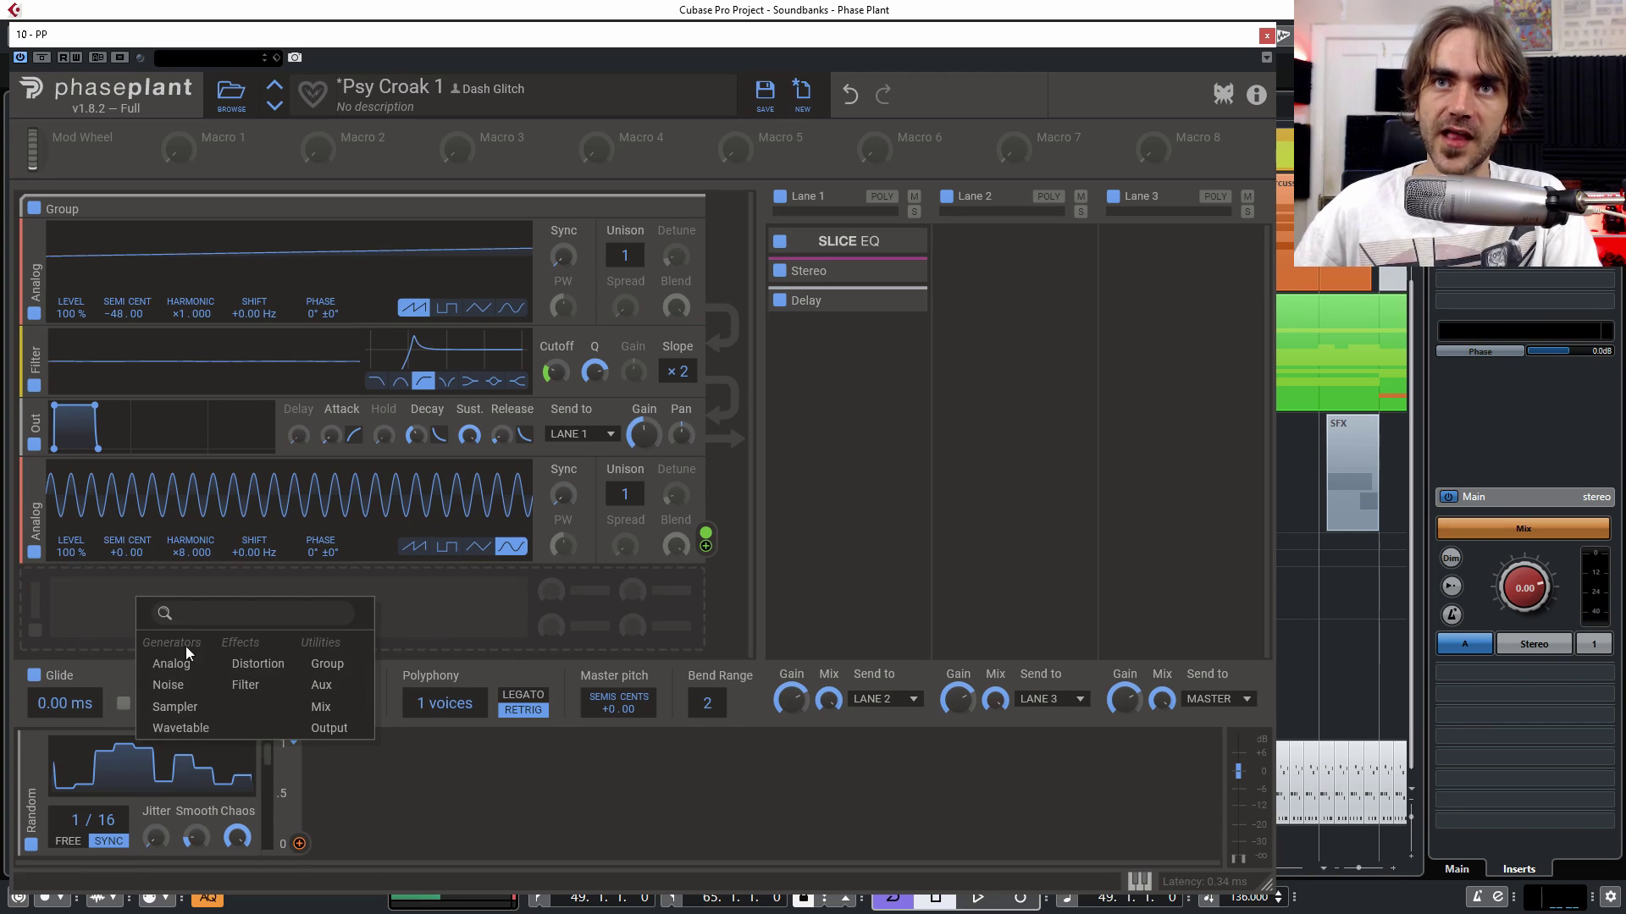
{"action": "left_click", "coordinate": [266, 668]}
{"action": "left_click_drag", "start_coordinate": [73, 581], "coordinate": [105, 507]}
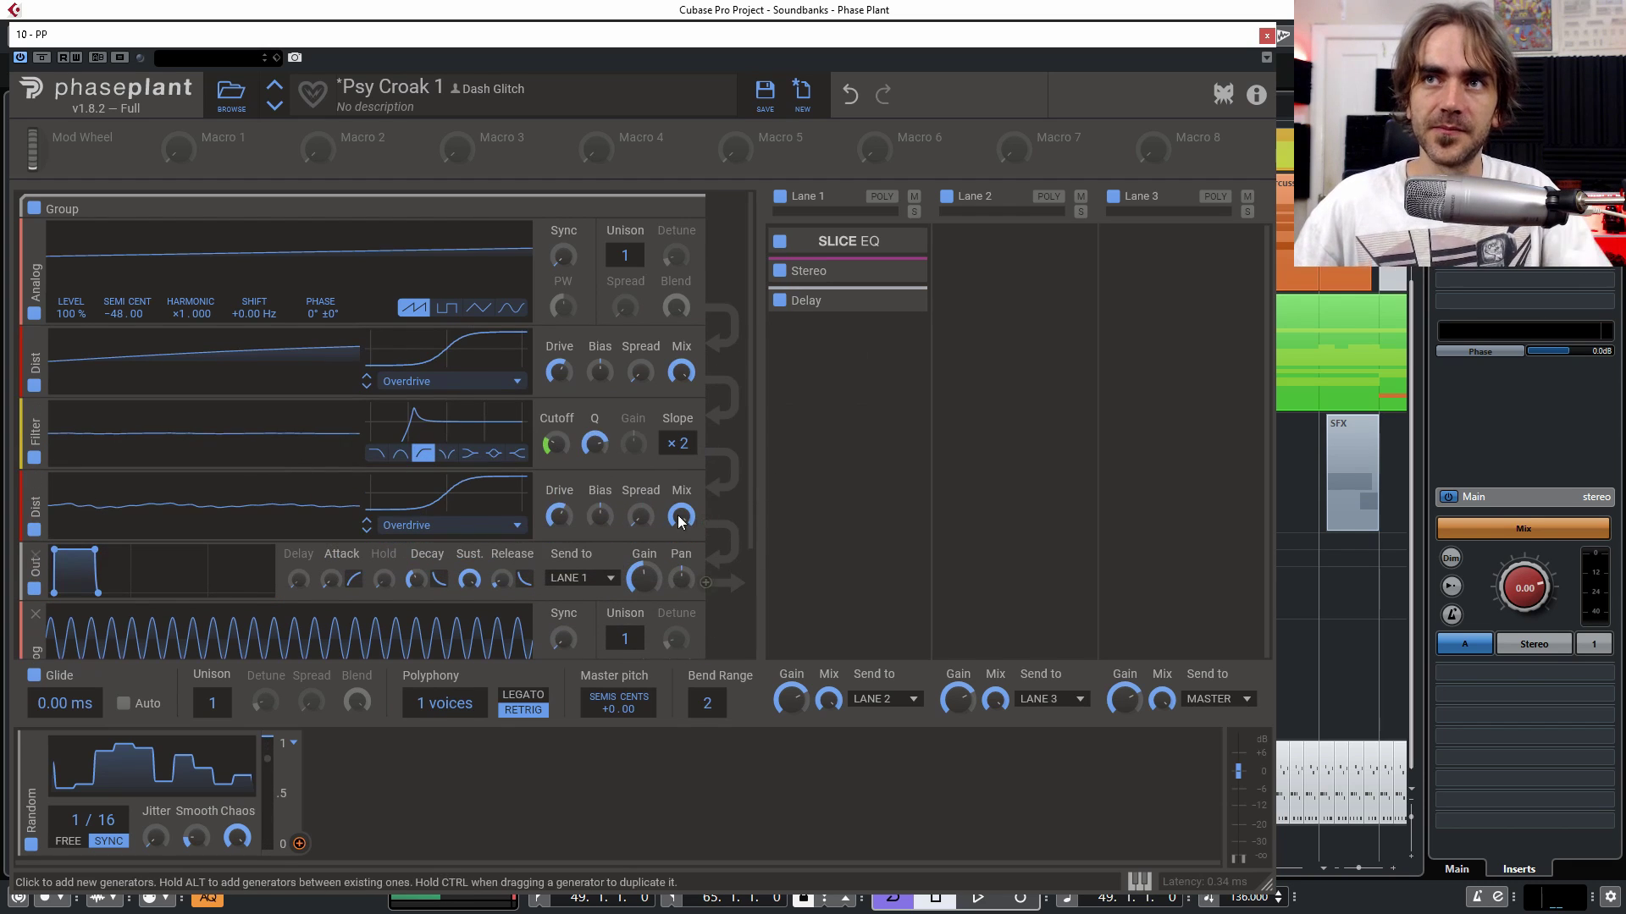
{"action": "left_click", "coordinate": [428, 526]}
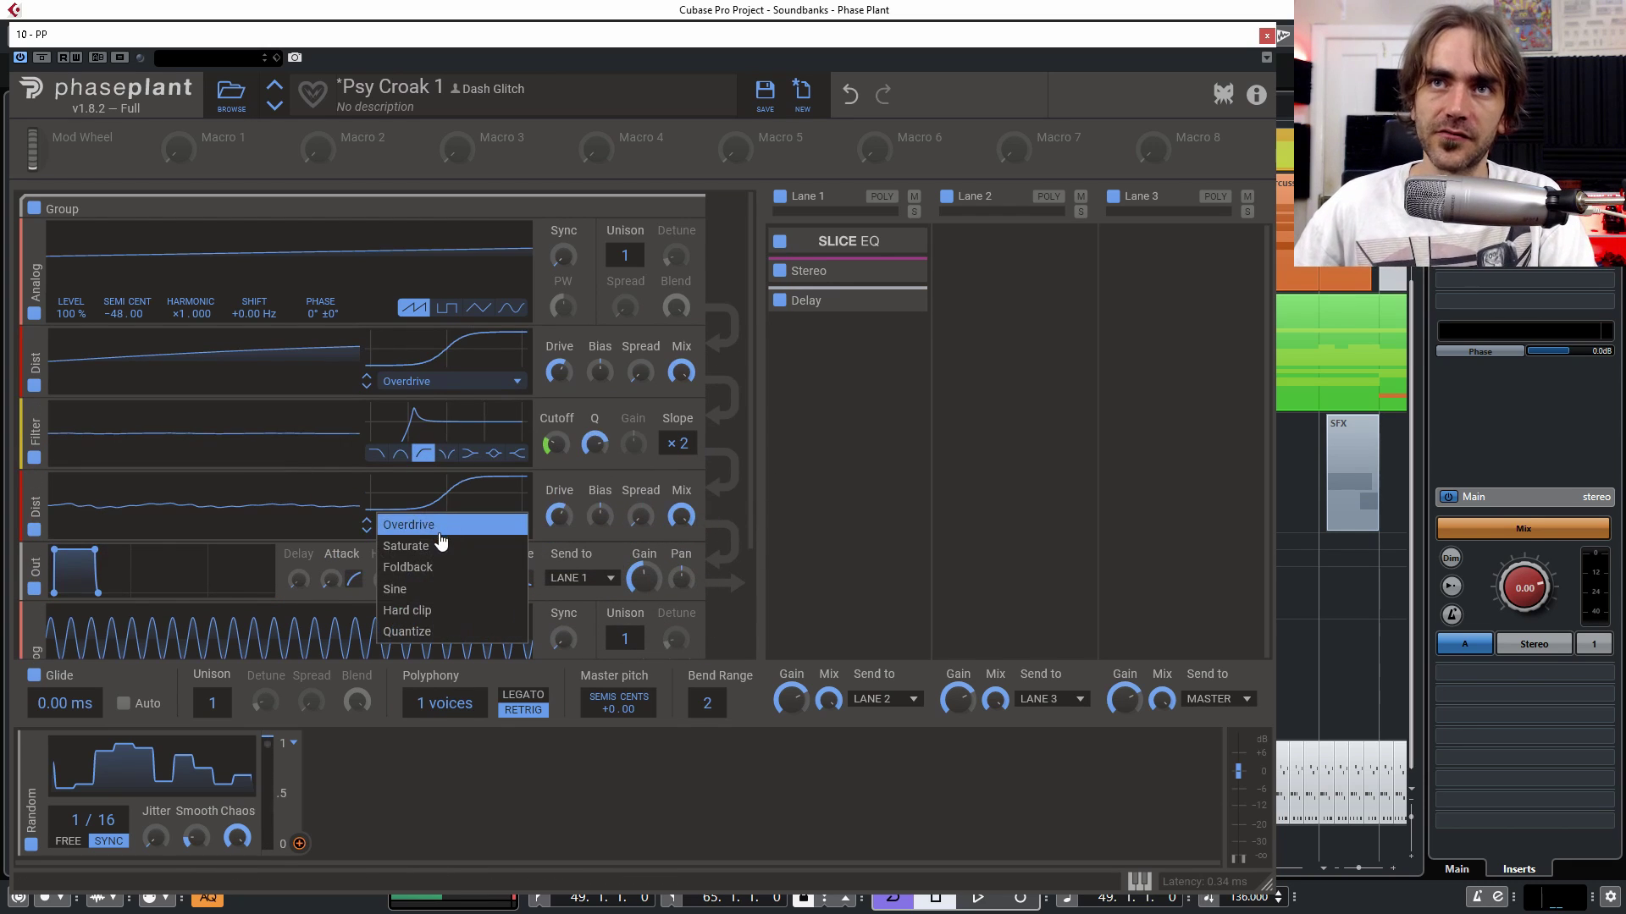
{"action": "left_click", "coordinate": [440, 545]}
Step: Lower the Mix and raise the Spread of both distortion effects
{"action": "left_click_drag", "start_coordinate": [680, 373], "coordinate": [681, 410]}
{"action": "left_click_drag", "start_coordinate": [681, 517], "coordinate": [681, 532]}
{"action": "left_click_drag", "start_coordinate": [639, 374], "coordinate": [639, 359]}
{"action": "left_click_drag", "start_coordinate": [639, 517], "coordinate": [639, 506]}
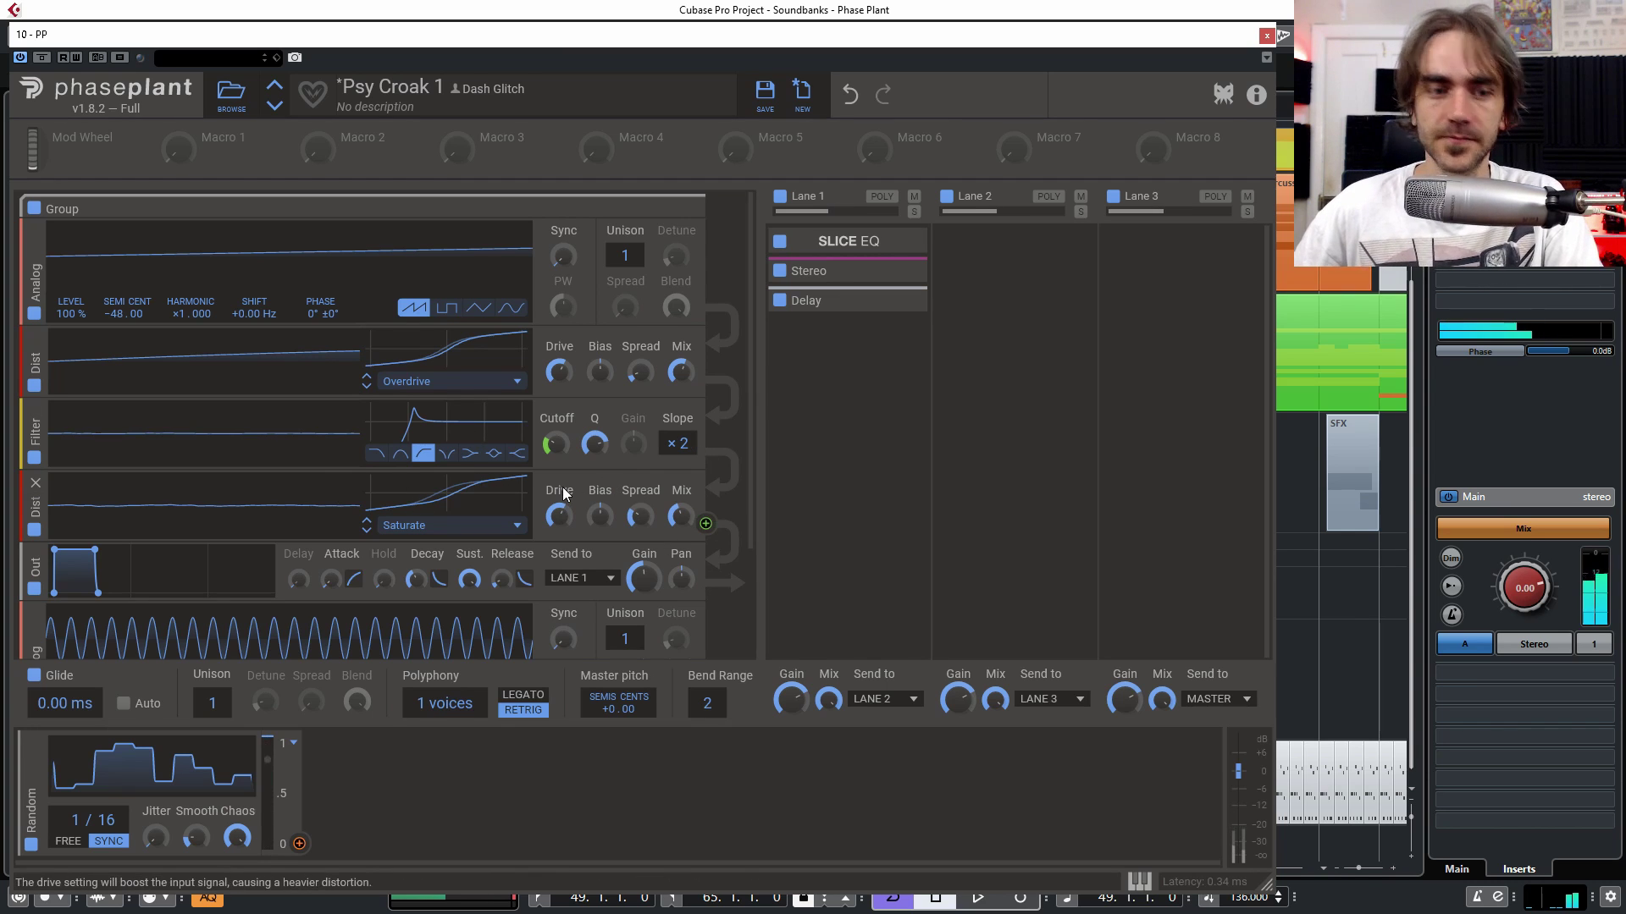
Step: Set the Saturate distortion's Drive to about 17.4 dB and its Mix to 24%, adjusting the filter cutoff by ear
{"action": "mouse_move", "coordinate": [557, 447]}
{"action": "left_mouse_down"}
{"action": "mouse_move", "coordinate": [557, 424]}
{"action": "mouse_move", "coordinate": [555, 454]}
{"action": "left_mouse_up"}
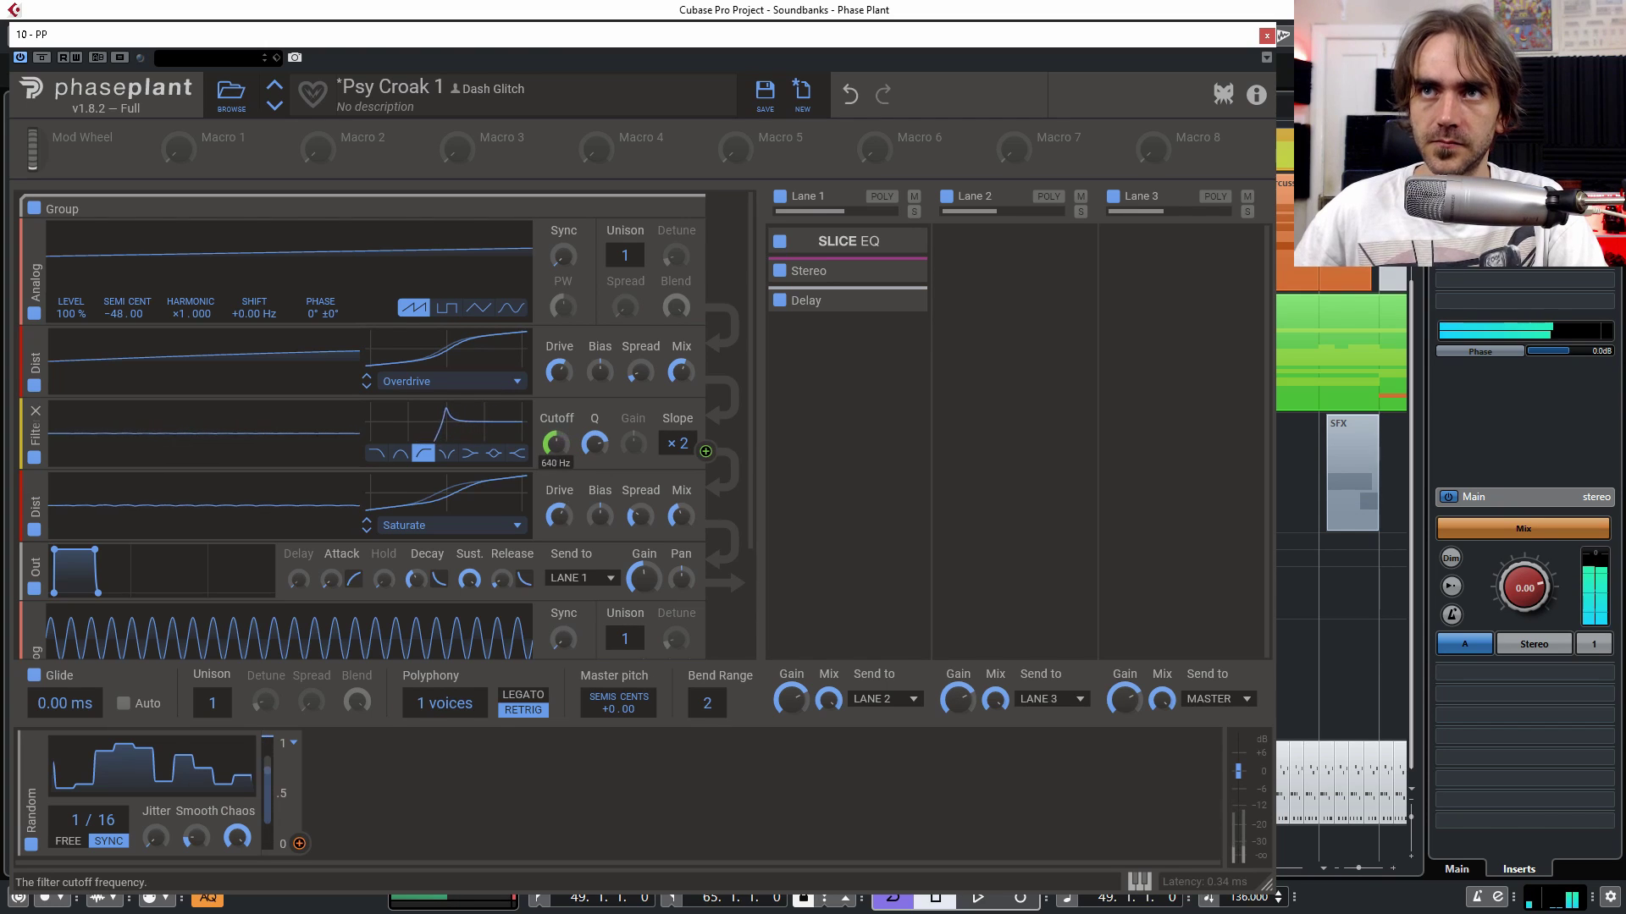
{"action": "left_click_drag", "start_coordinate": [559, 517], "coordinate": [559, 498]}
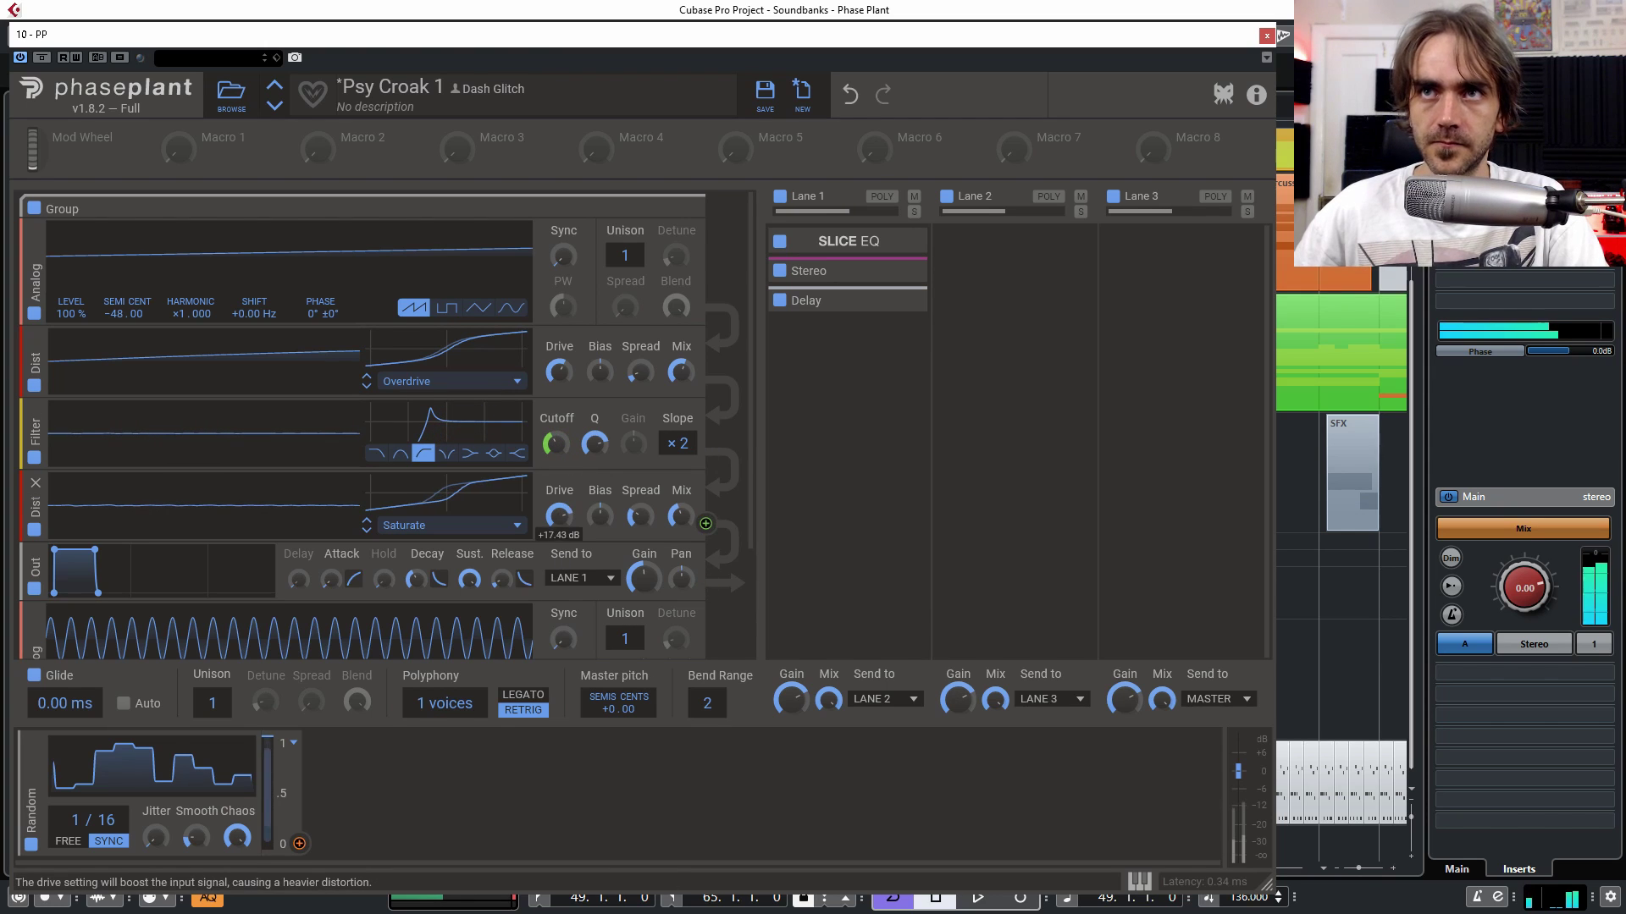
{"action": "left_click_drag", "start_coordinate": [680, 516], "coordinate": [680, 529]}
{"action": "mouse_move", "coordinate": [556, 442]}
{"action": "left_mouse_down"}
{"action": "mouse_move", "coordinate": [556, 476]}
{"action": "mouse_move", "coordinate": [555, 446]}
{"action": "left_mouse_up"}
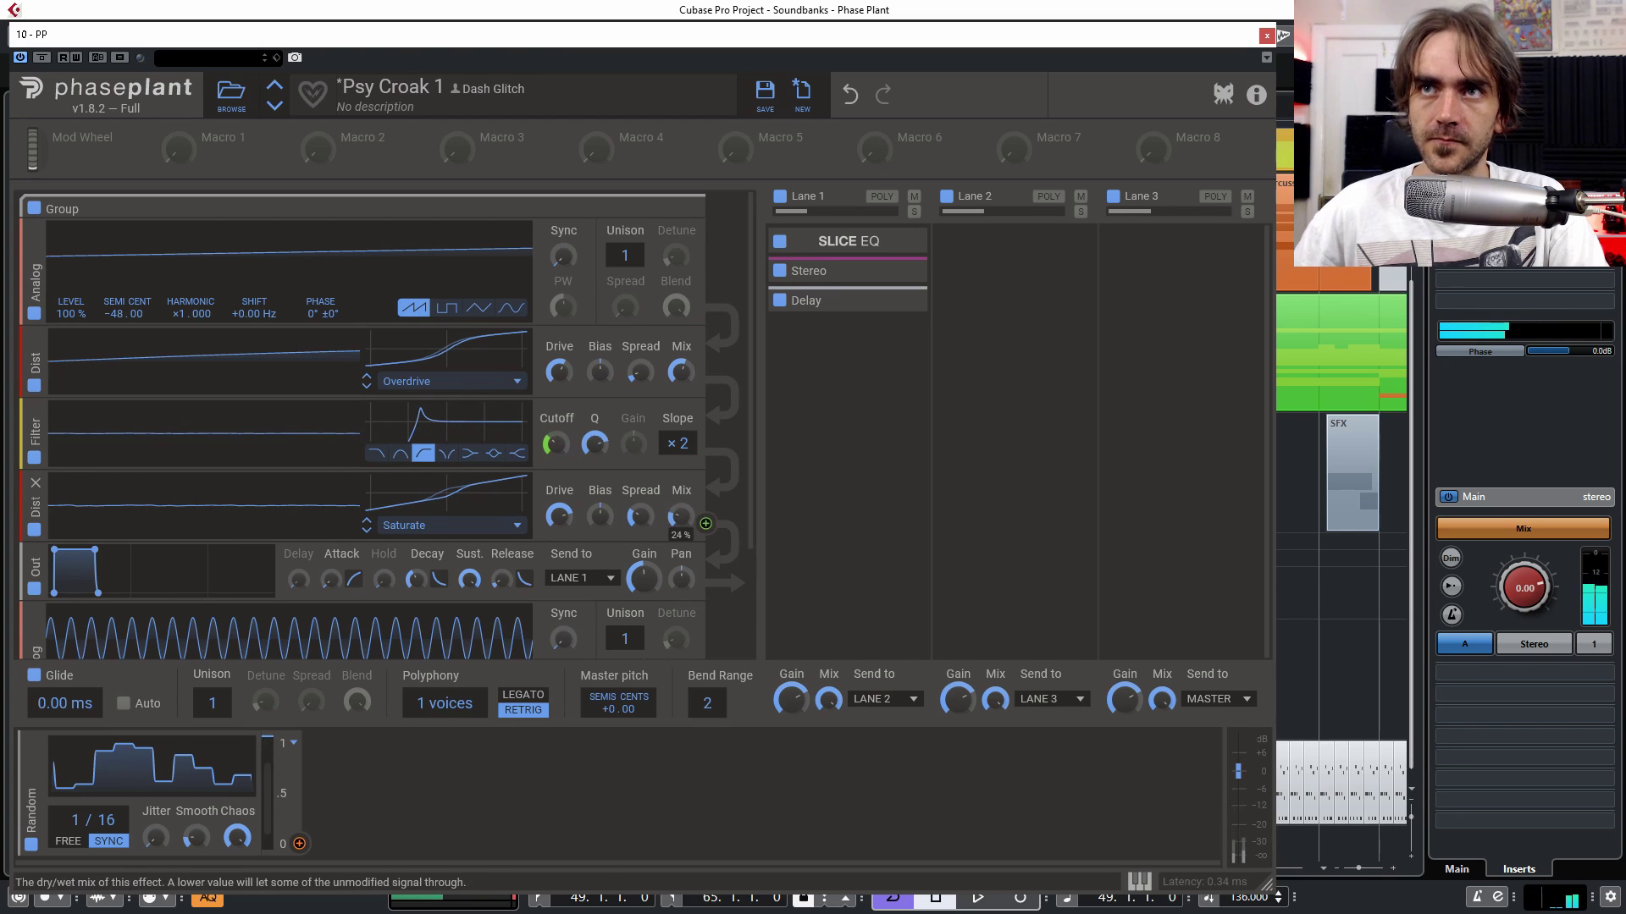
{"action": "left_click_drag", "start_coordinate": [555, 442], "coordinate": [556, 445]}
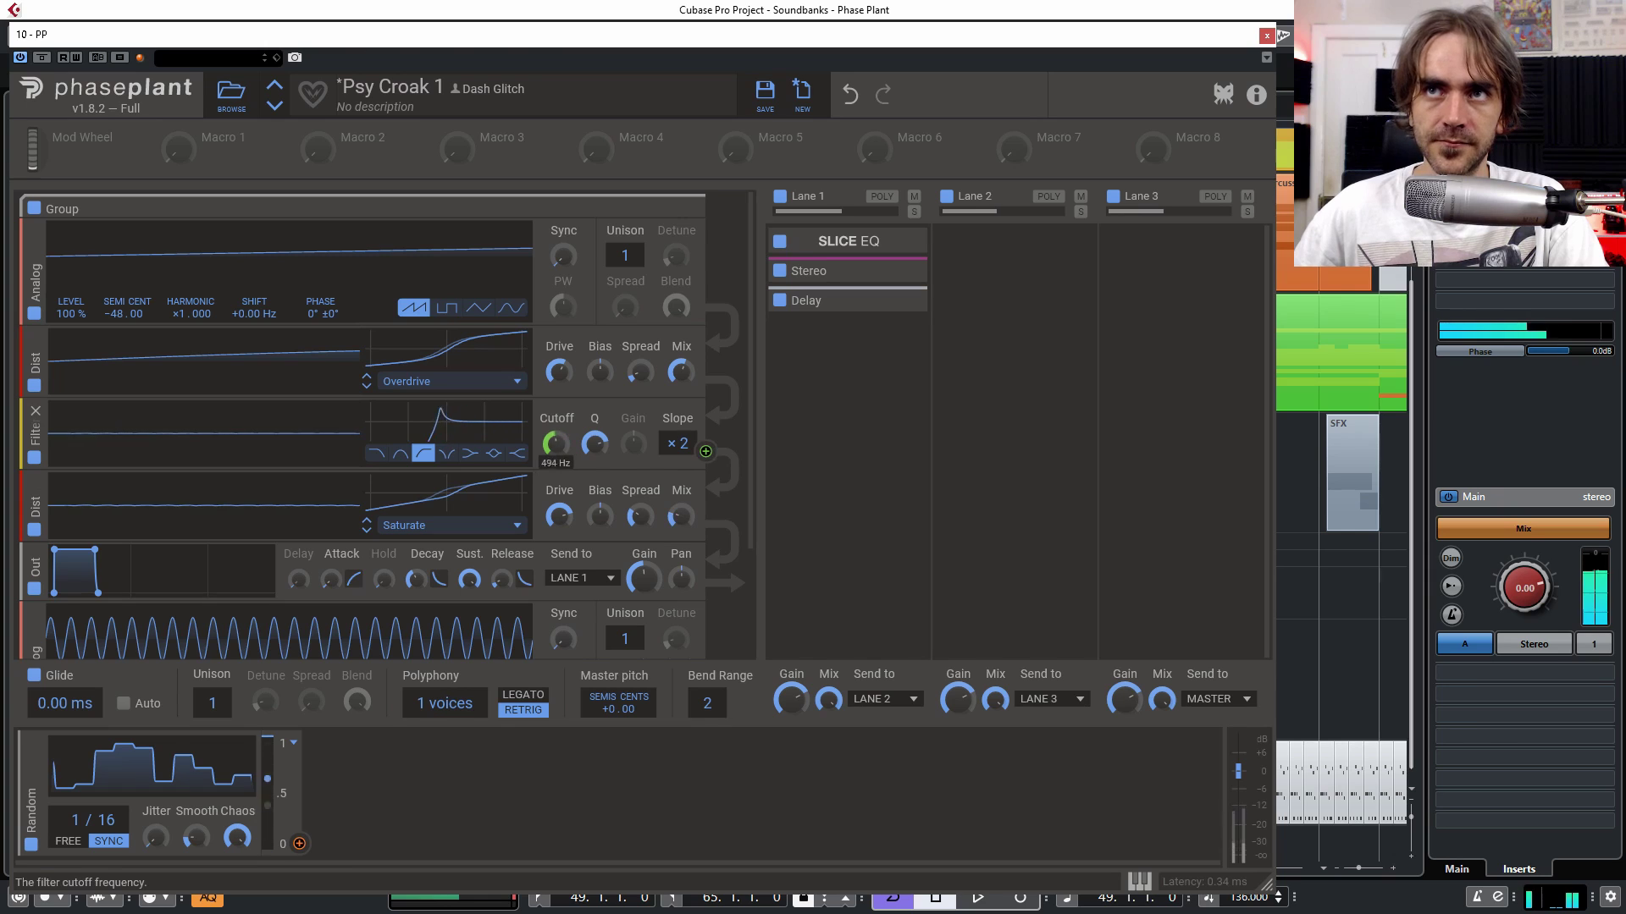
Step: Raise the Overdrive distortion's Mix and fine-tune the high-pass filter's cutoff
{"action": "mouse_move", "coordinate": [669, 376]}
{"action": "left_mouse_down"}
{"action": "mouse_move", "coordinate": [669, 398]}
{"action": "mouse_move", "coordinate": [669, 364]}
{"action": "left_mouse_up"}
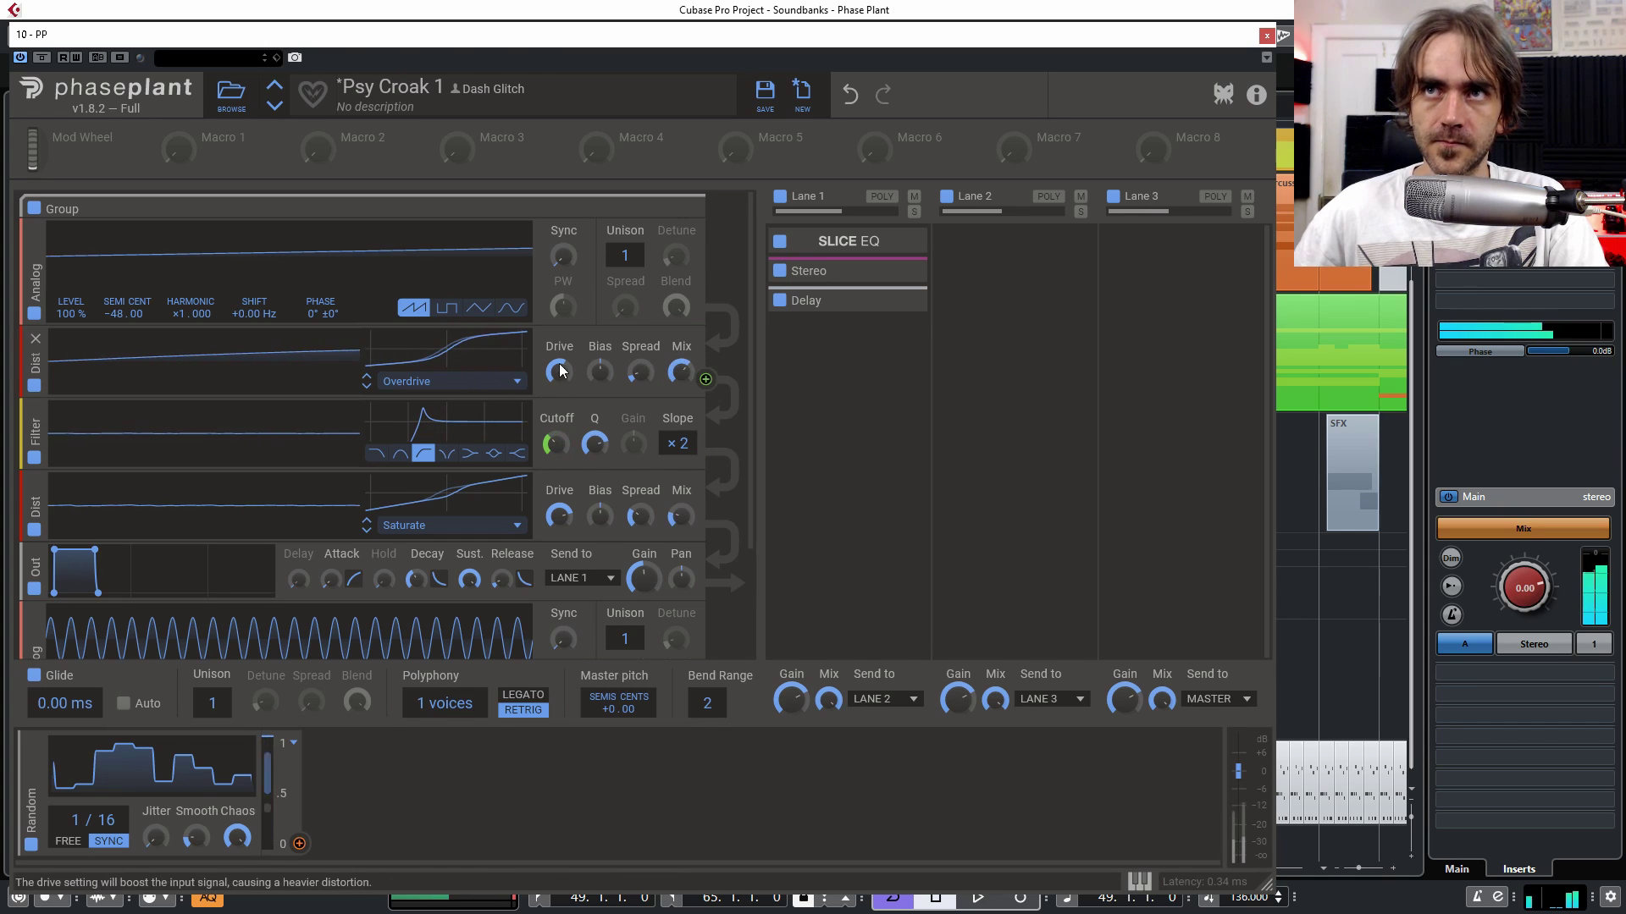
{"action": "left_click_drag", "start_coordinate": [554, 447], "coordinate": [555, 451]}
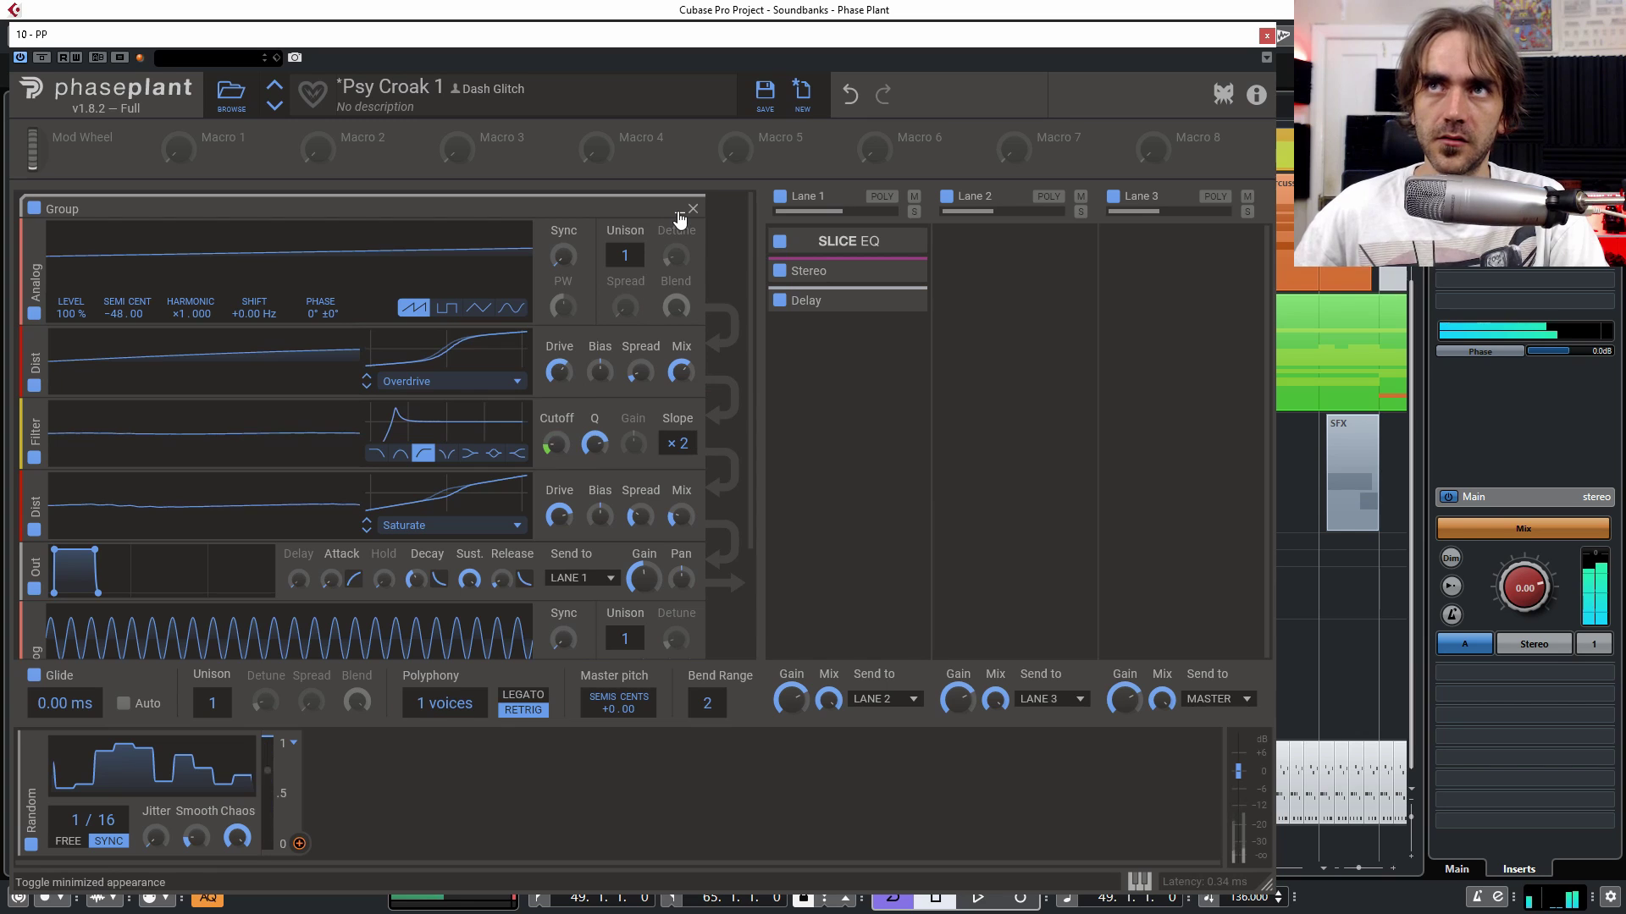
{"action": "left_click_drag", "start_coordinate": [560, 442], "coordinate": [561, 432]}
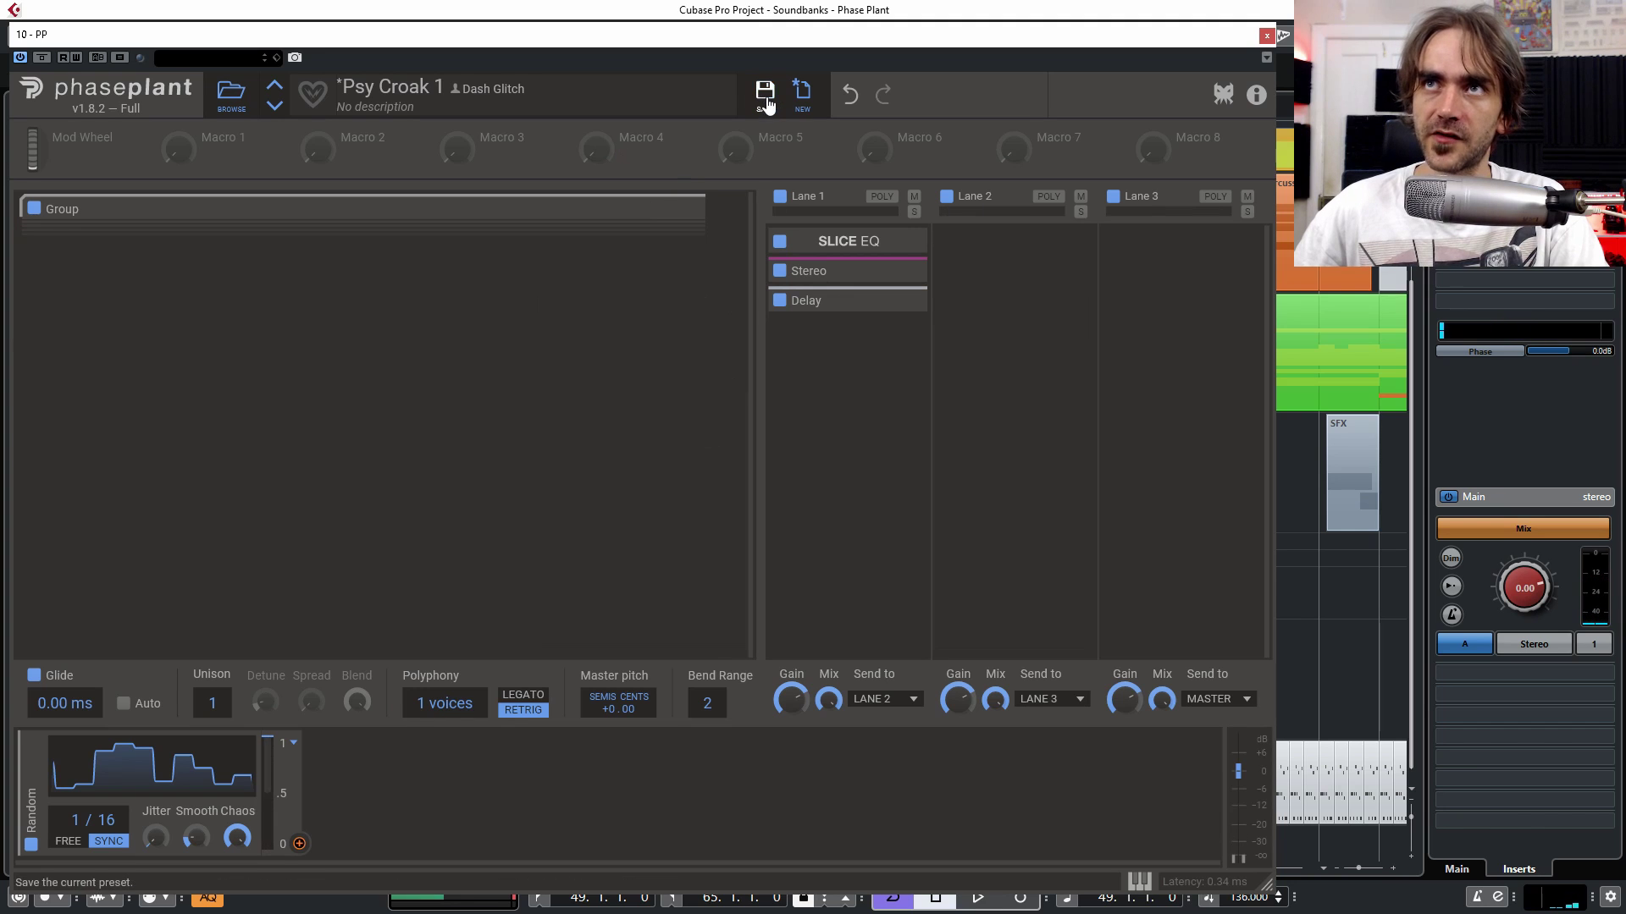
Step: Save the distorted variation as a new preset named "Psy Croak distorted"
{"action": "left_click", "coordinate": [766, 95]}
{"action": "left_click", "coordinate": [731, 566]}
{"action": "key", "text": "BackSpace"}
{"action": "type", "text": "distorted"}
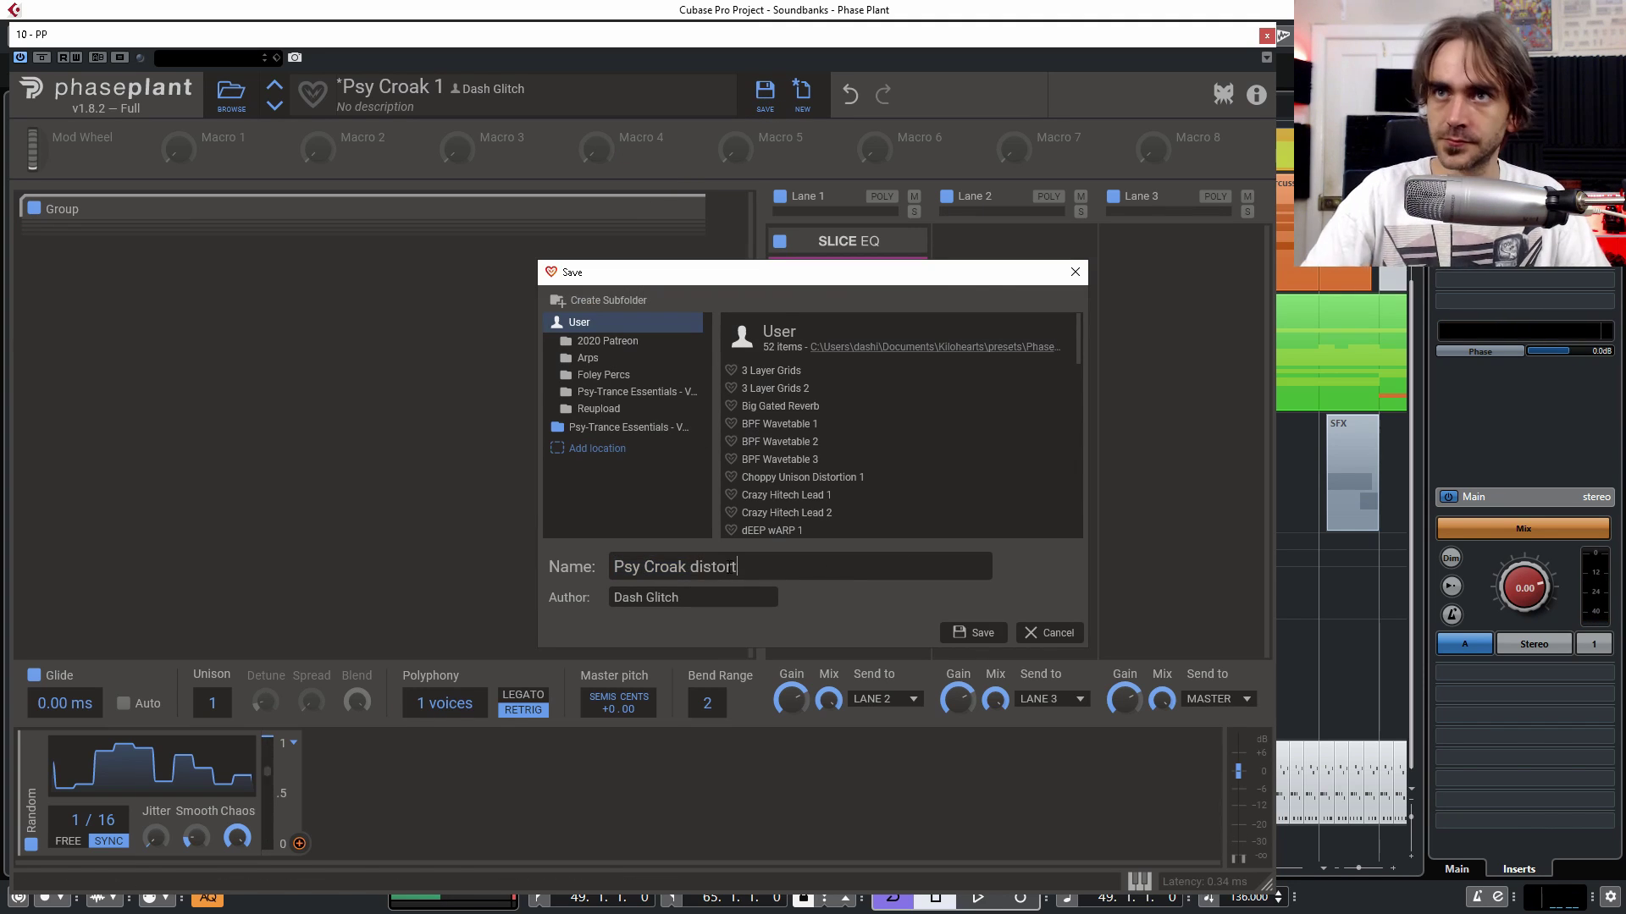
{"action": "key", "text": "Return"}
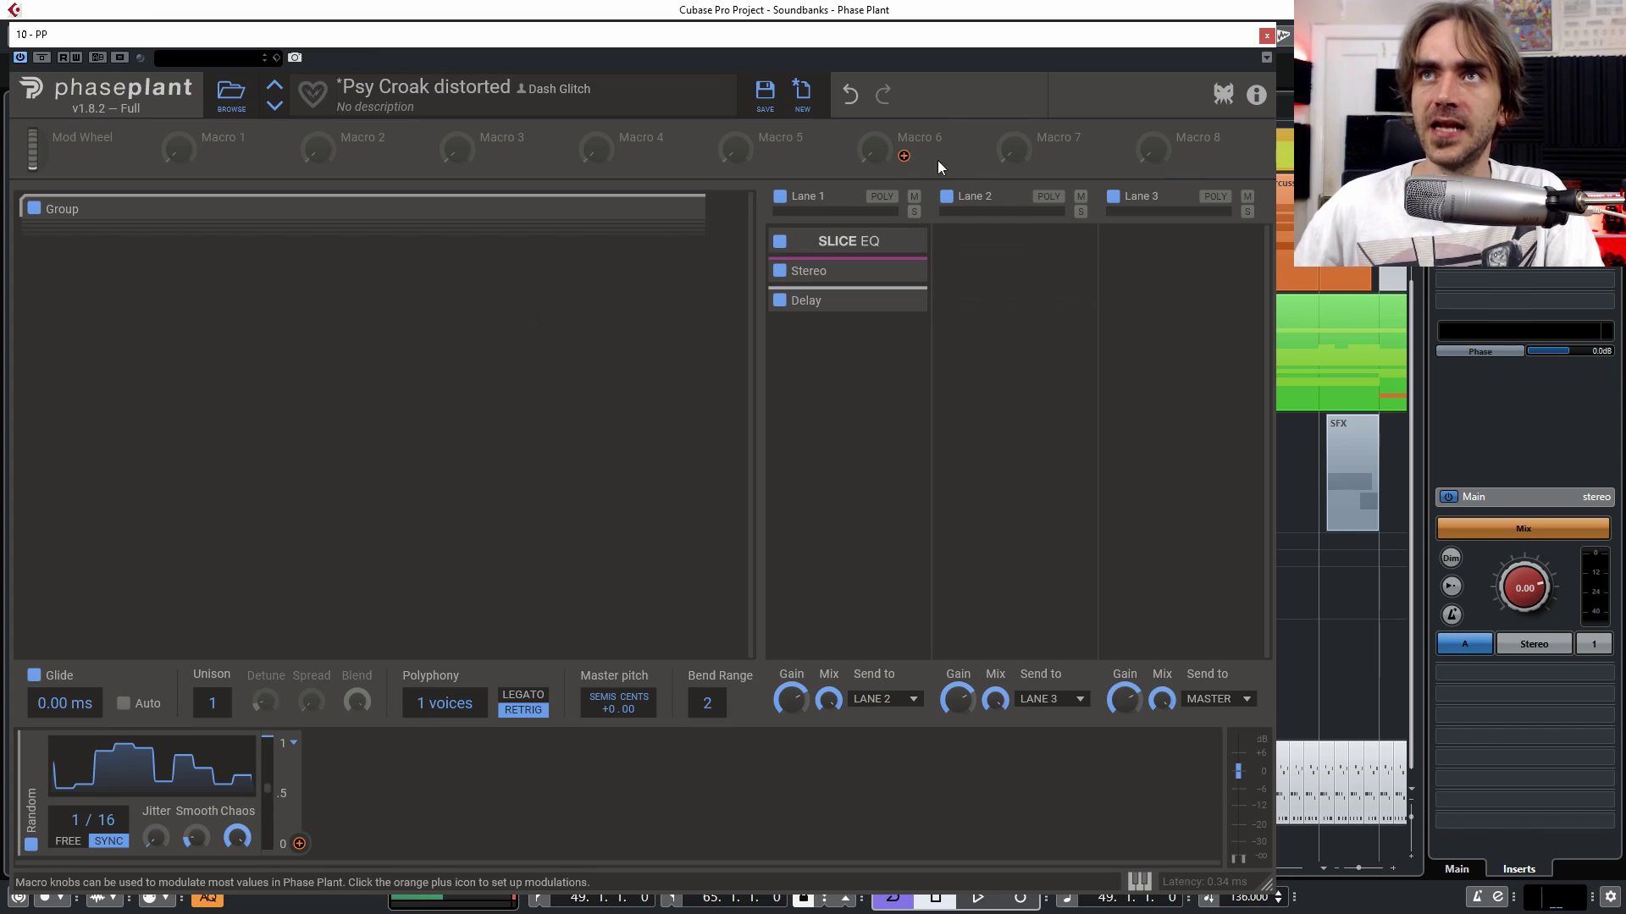
Step: Reload the "Psy Croak 1" preset and minimize the Slice EQ, Stereo and Delay effects in Lane 1
{"action": "left_click", "coordinate": [273, 90]}
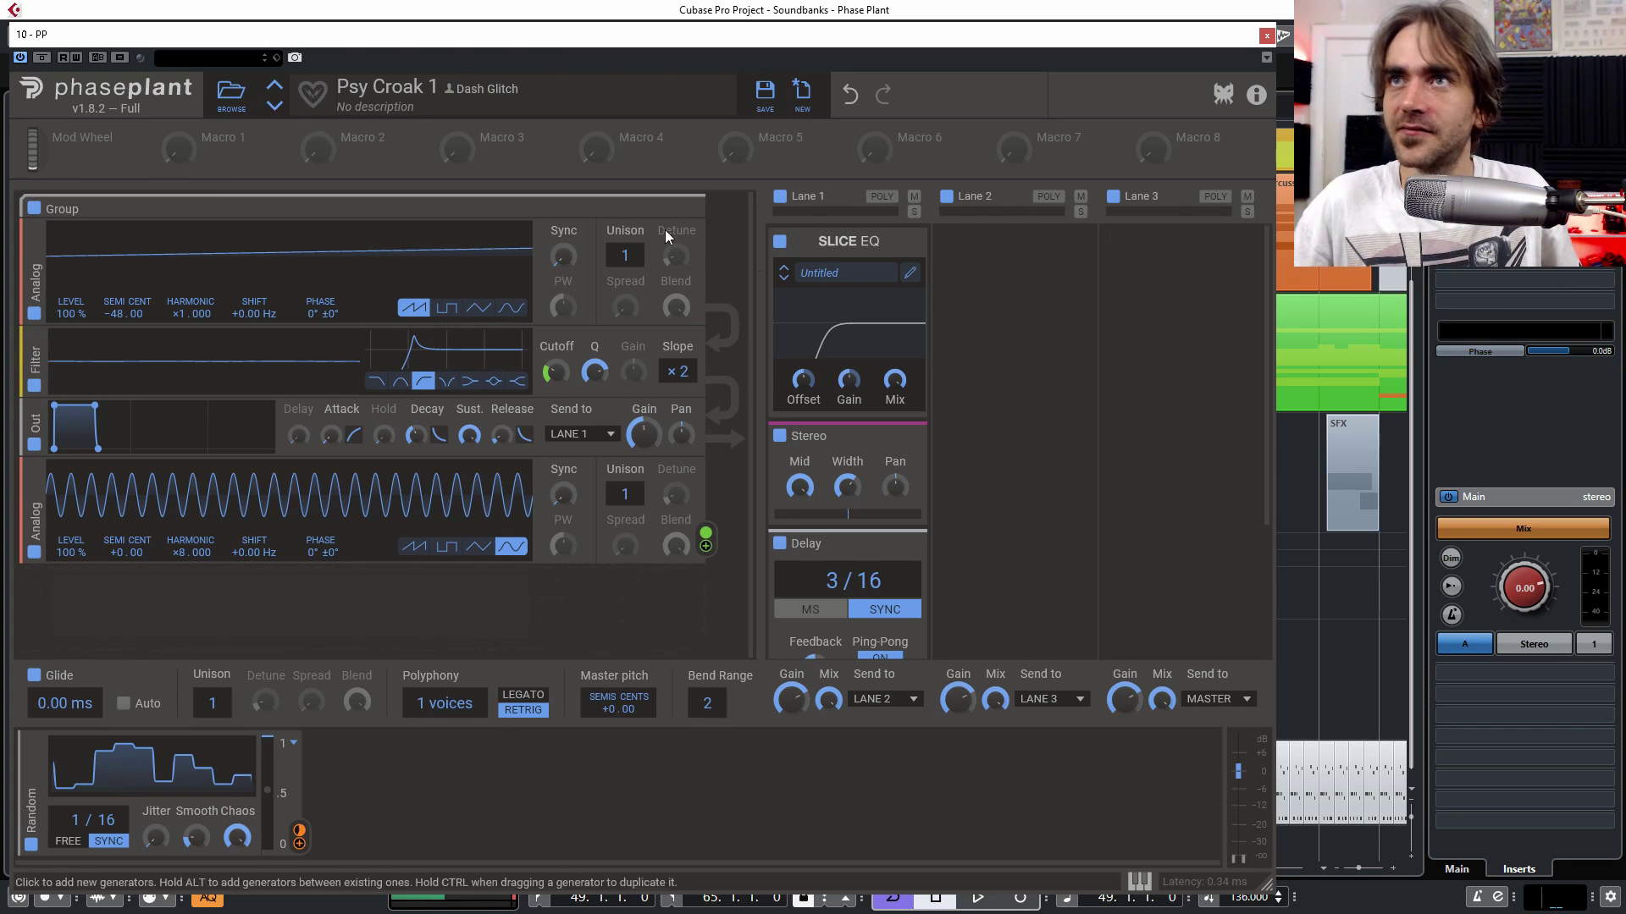
{"action": "left_click", "coordinate": [903, 243]}
{"action": "left_click", "coordinate": [903, 272]}
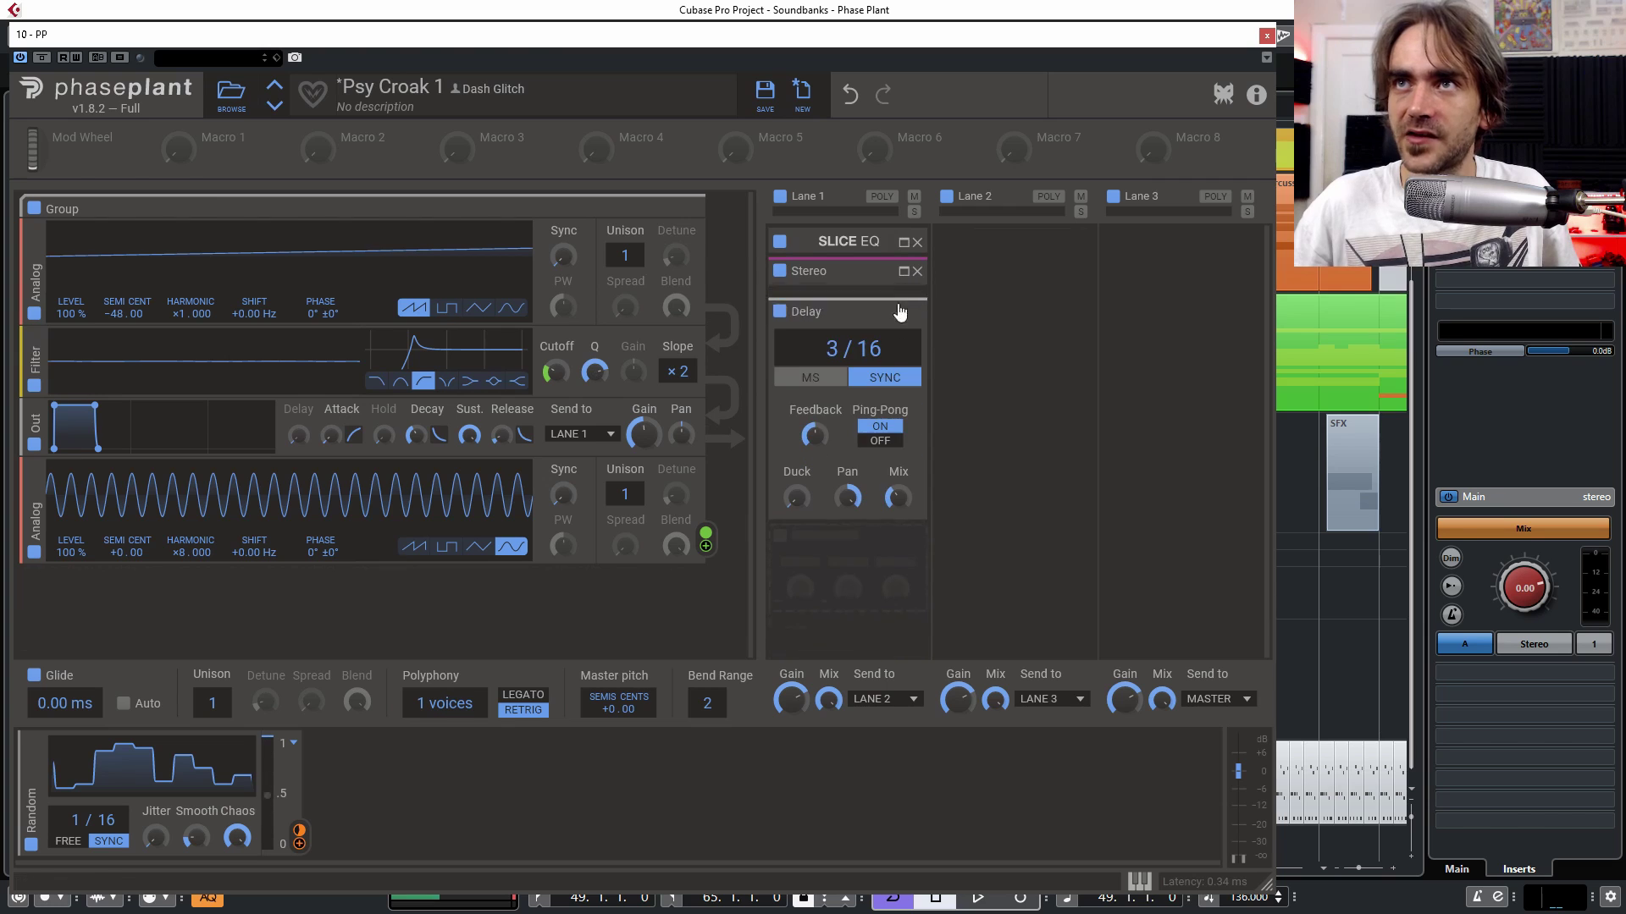
{"action": "left_click", "coordinate": [903, 301]}
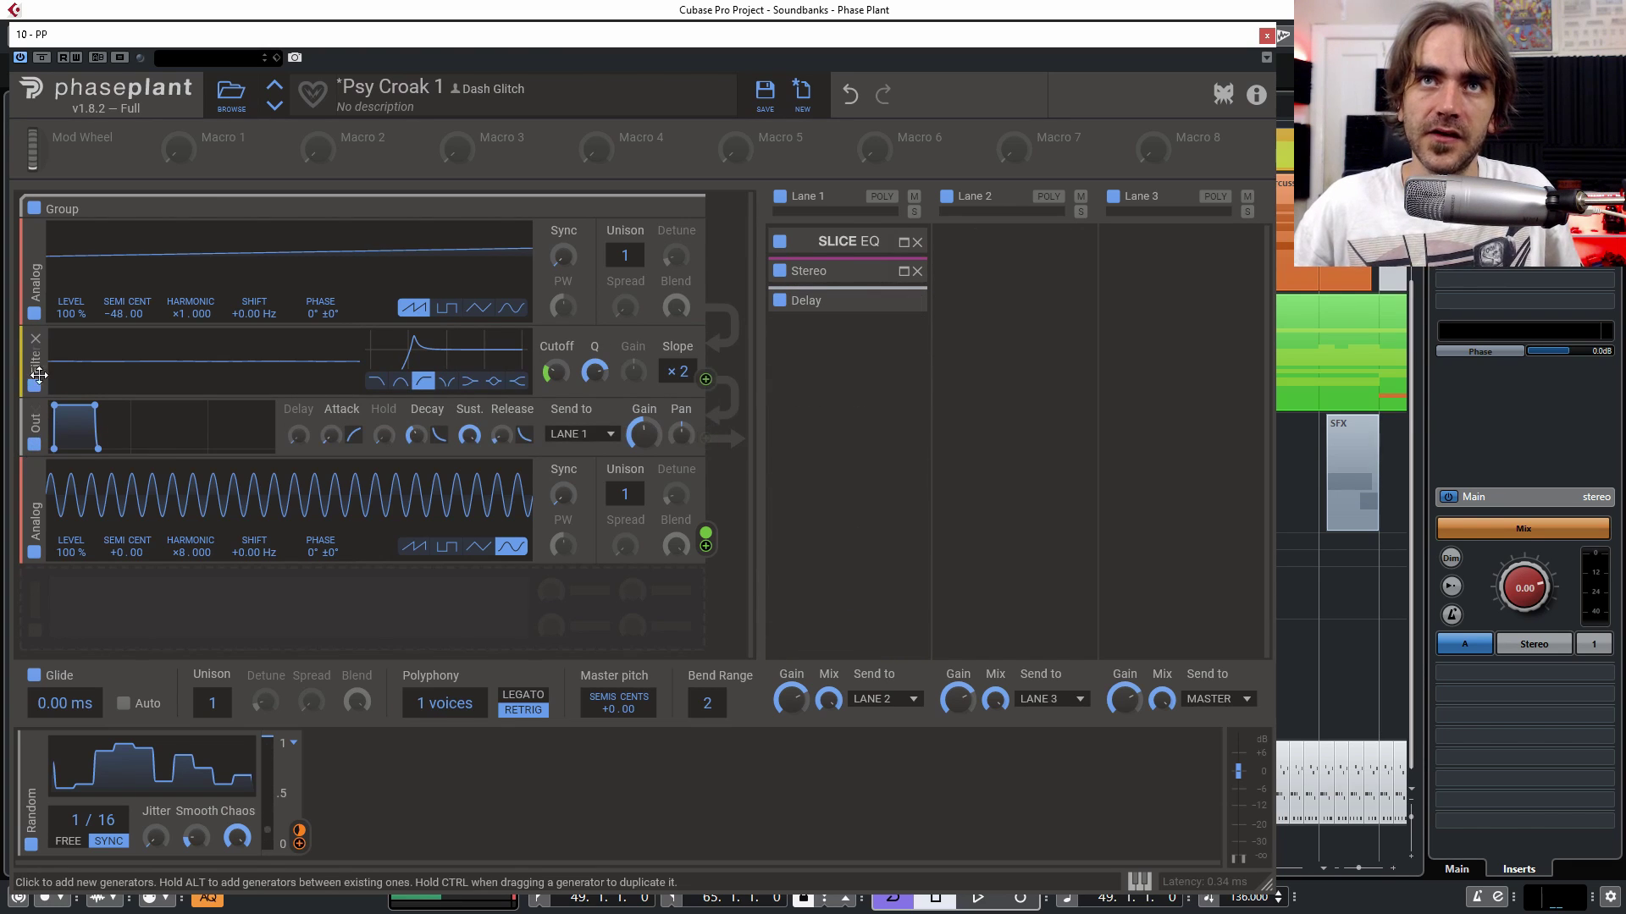
Step: Duplicate the filter and output below the first output, switch the copied filter to band-pass, and send its output to Lane 2
{"action": "left_click_drag", "start_coordinate": [35, 367], "coordinate": [50, 491]}
{"action": "left_click_drag", "start_coordinate": [39, 434], "coordinate": [39, 561]}
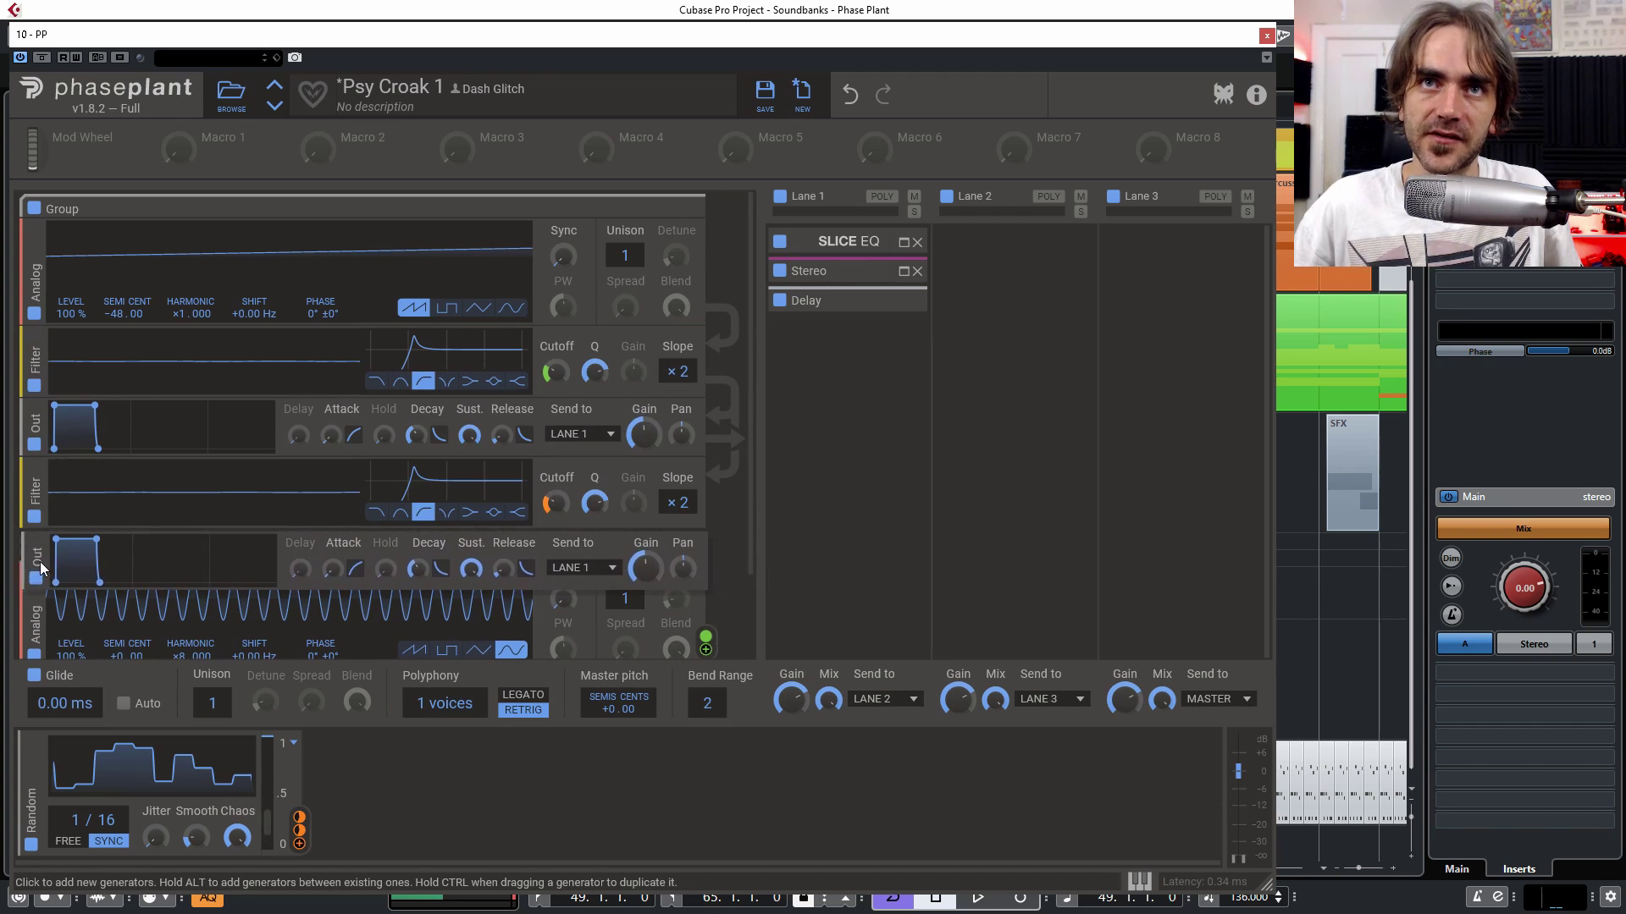
{"action": "left_click", "coordinate": [400, 512]}
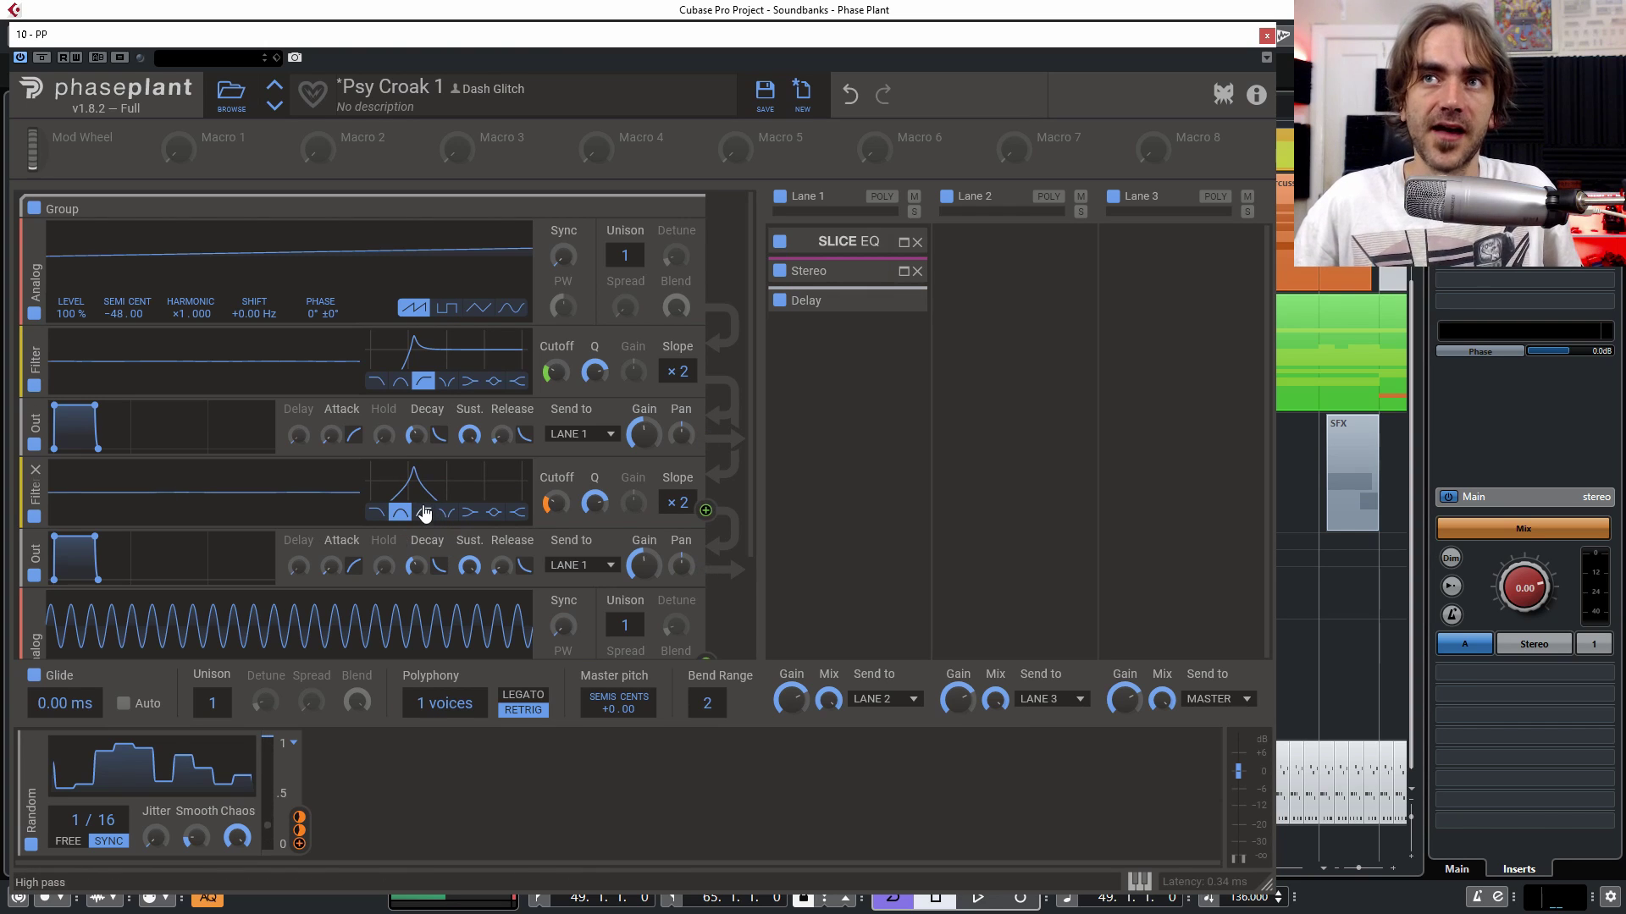
{"action": "left_click", "coordinate": [591, 567]}
{"action": "left_click", "coordinate": [580, 581]}
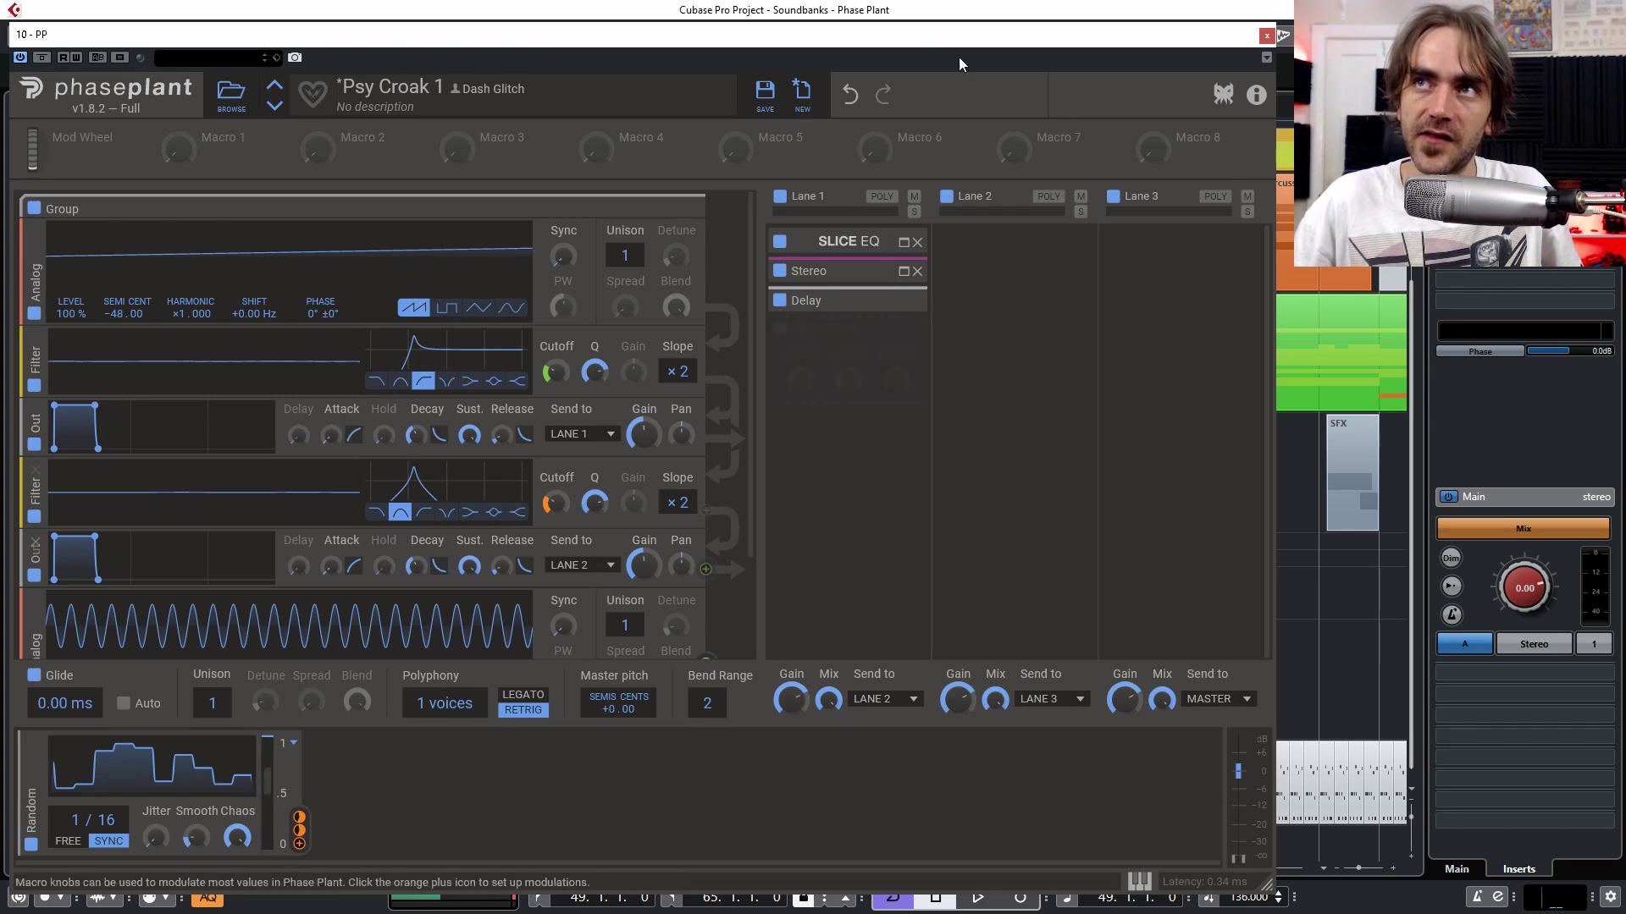
Step: Assign the sine Analog generator as an audio-rate modulator of the band-pass filter's cutoff
{"action": "scroll", "coordinate": [742, 538], "scroll_direction": "down", "scroll_amount": 1}
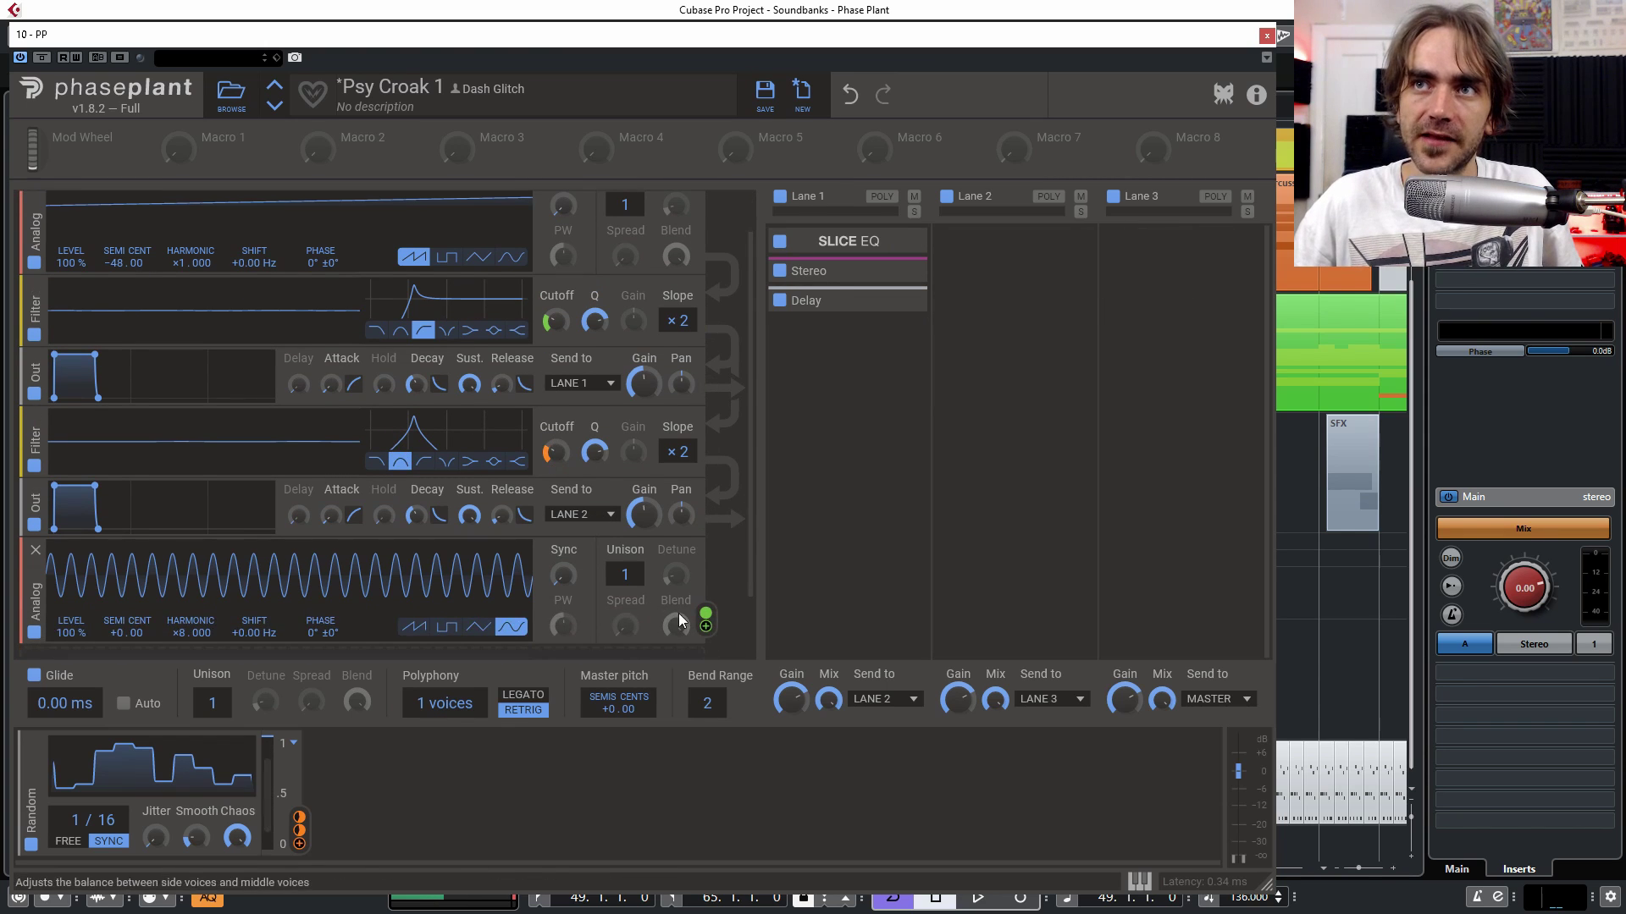
{"action": "left_click", "coordinate": [706, 626]}
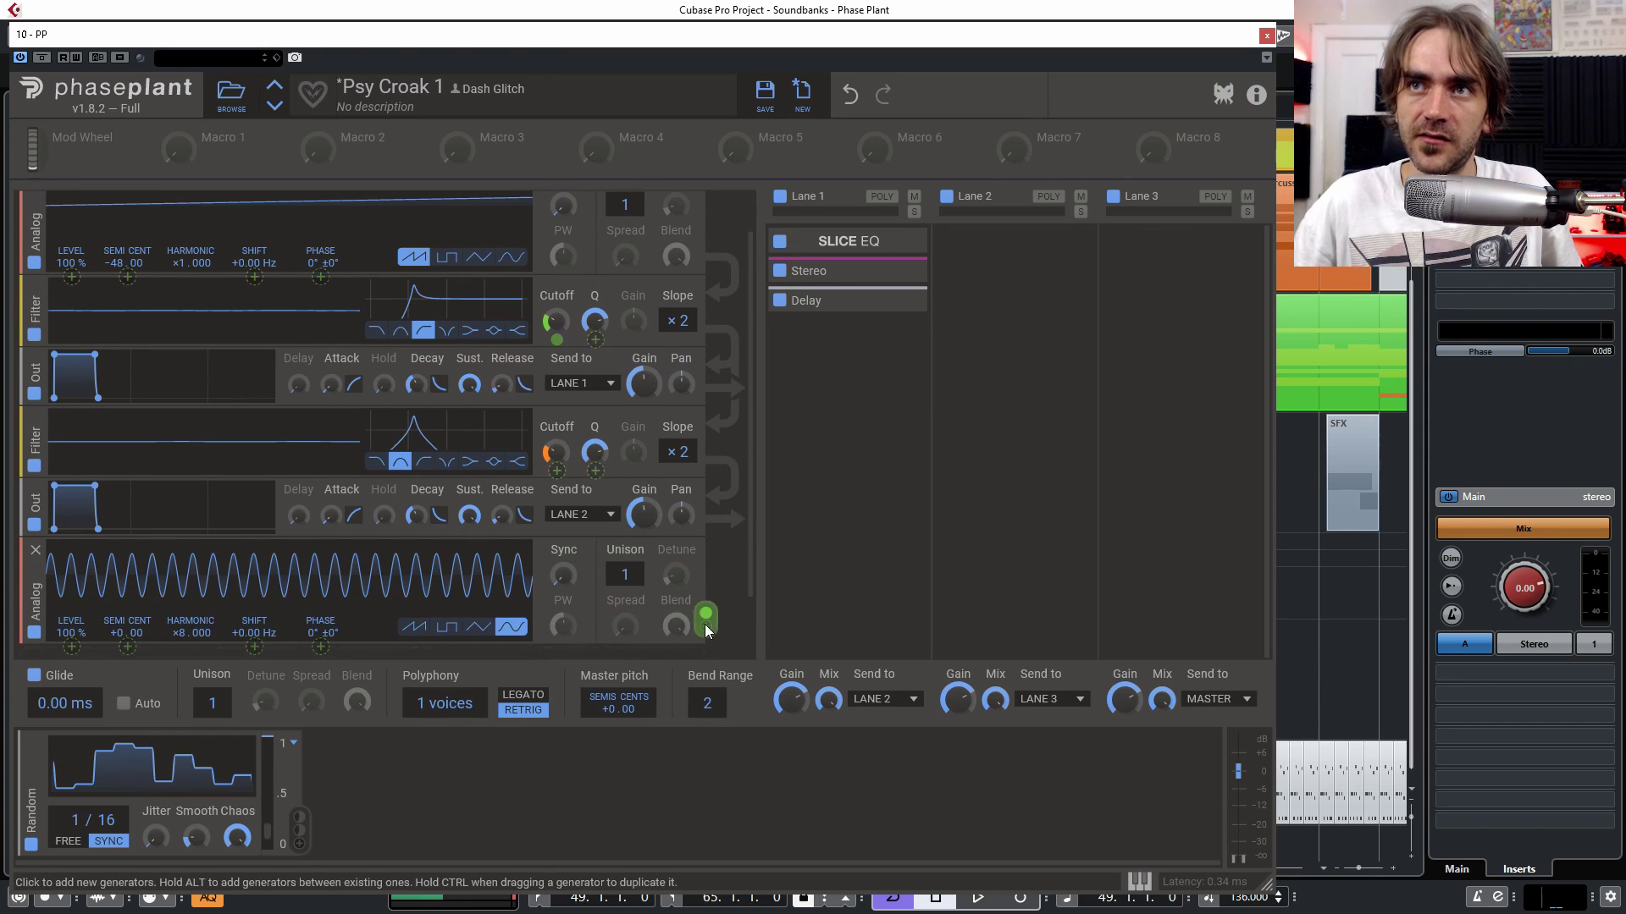
{"action": "left_click", "coordinate": [557, 473]}
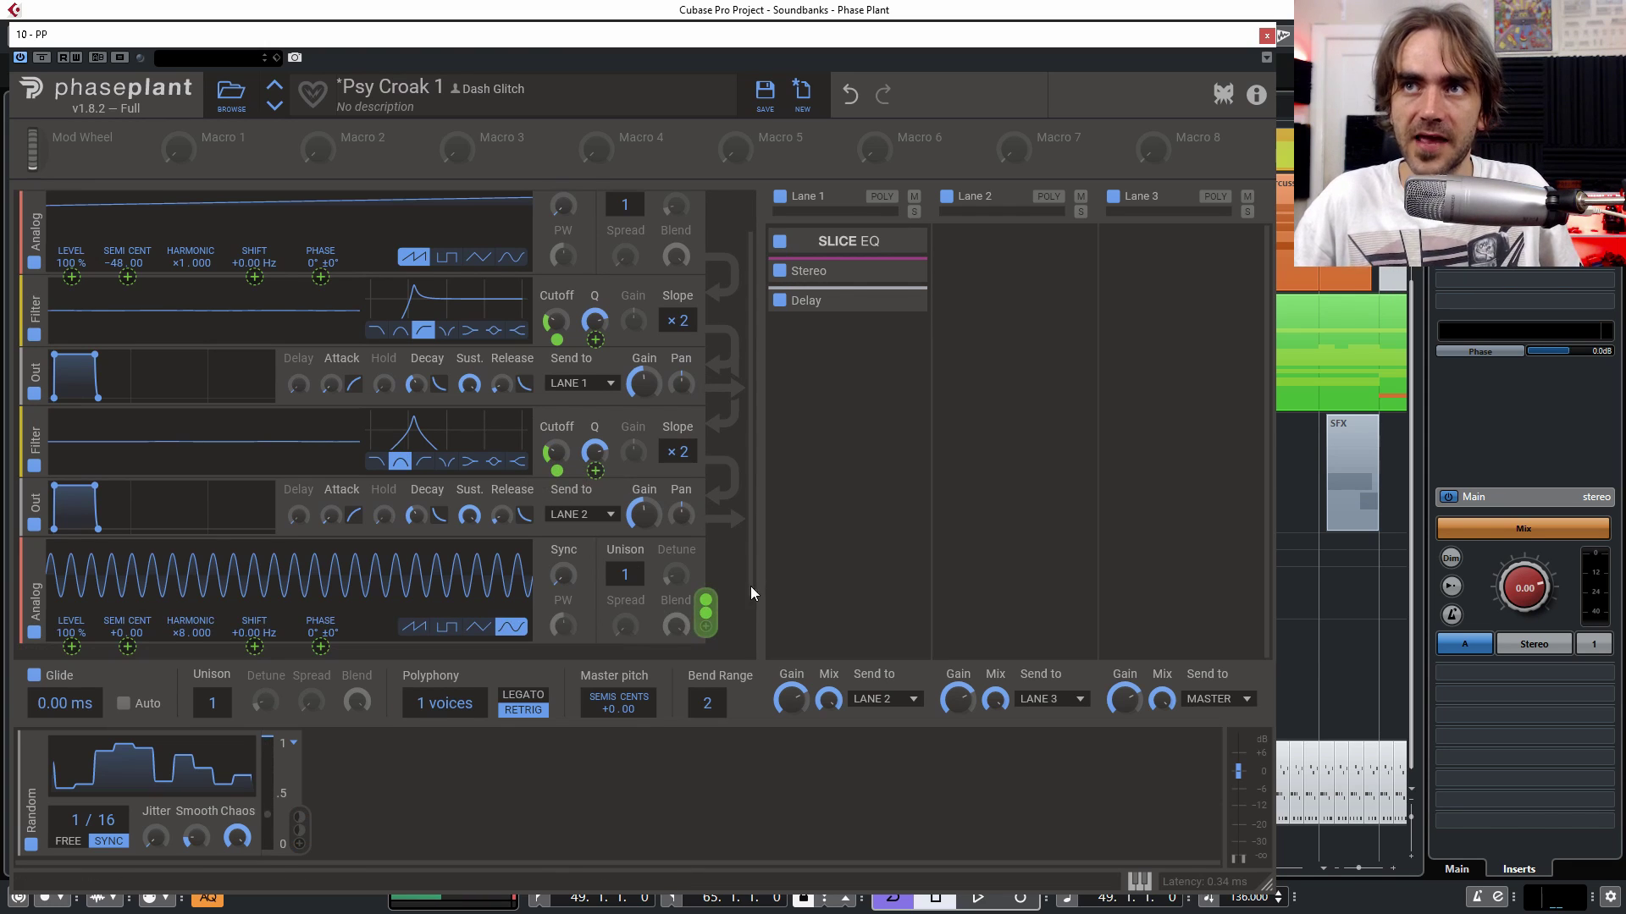
{"action": "left_click", "coordinate": [730, 572]}
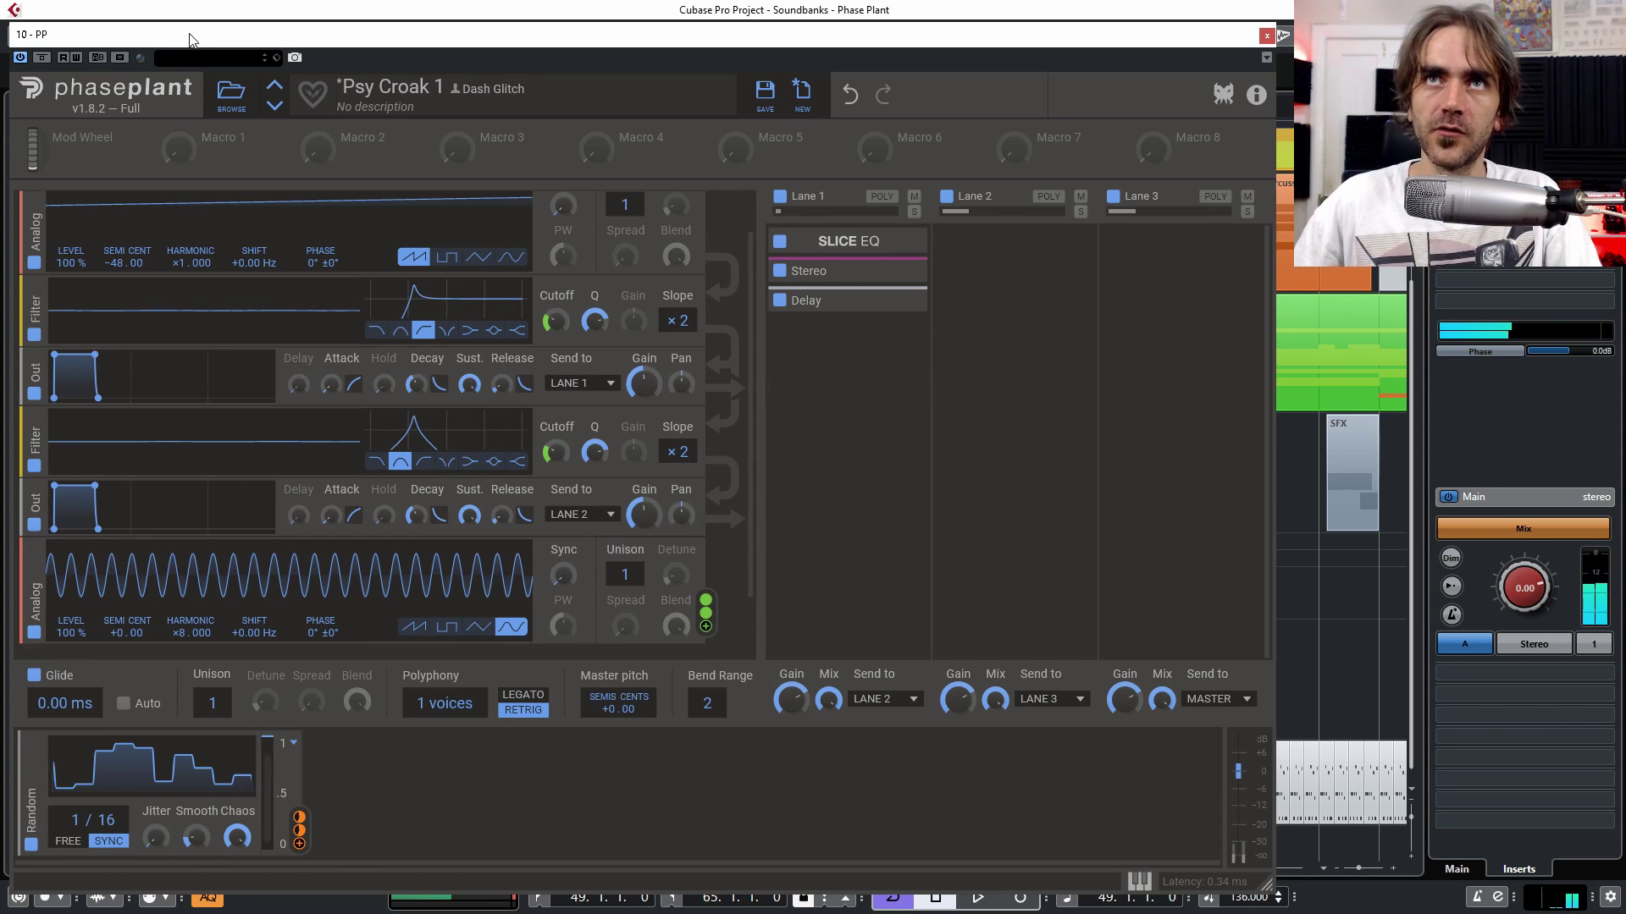
Step: Lower the PP track's volume slightly in the Cubase inspector behind the plugin window
{"action": "left_click_drag", "start_coordinate": [87, 33], "coordinate": [216, 166]}
{"action": "left_click_drag", "start_coordinate": [99, 211], "coordinate": [93, 211]}
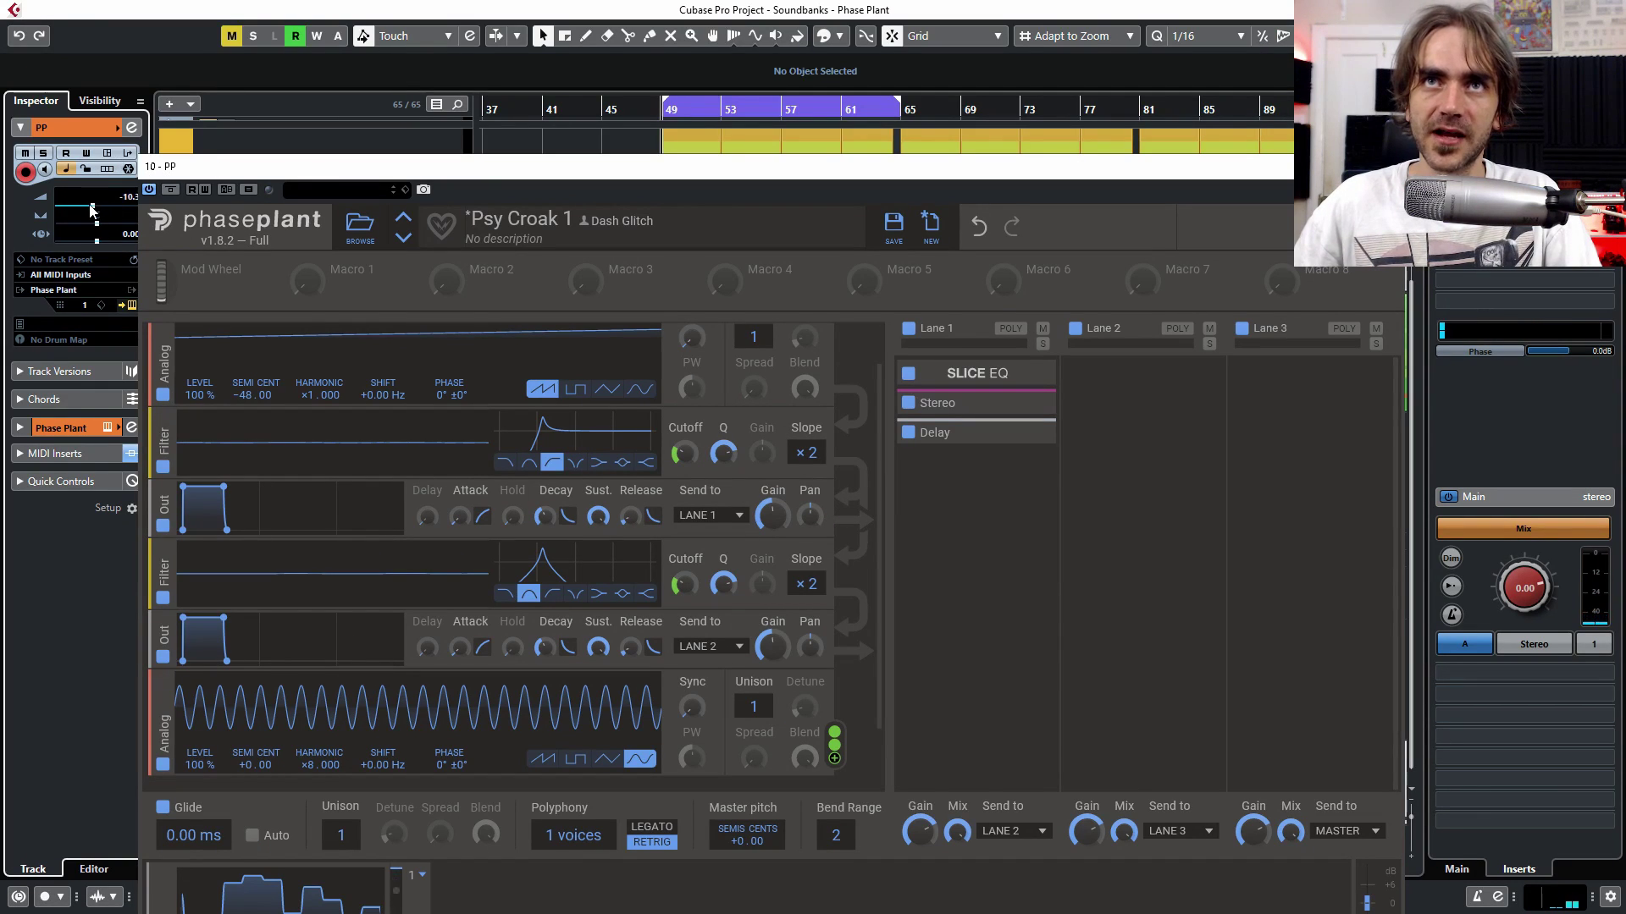
{"action": "left_click_drag", "start_coordinate": [220, 166], "coordinate": [97, 42]}
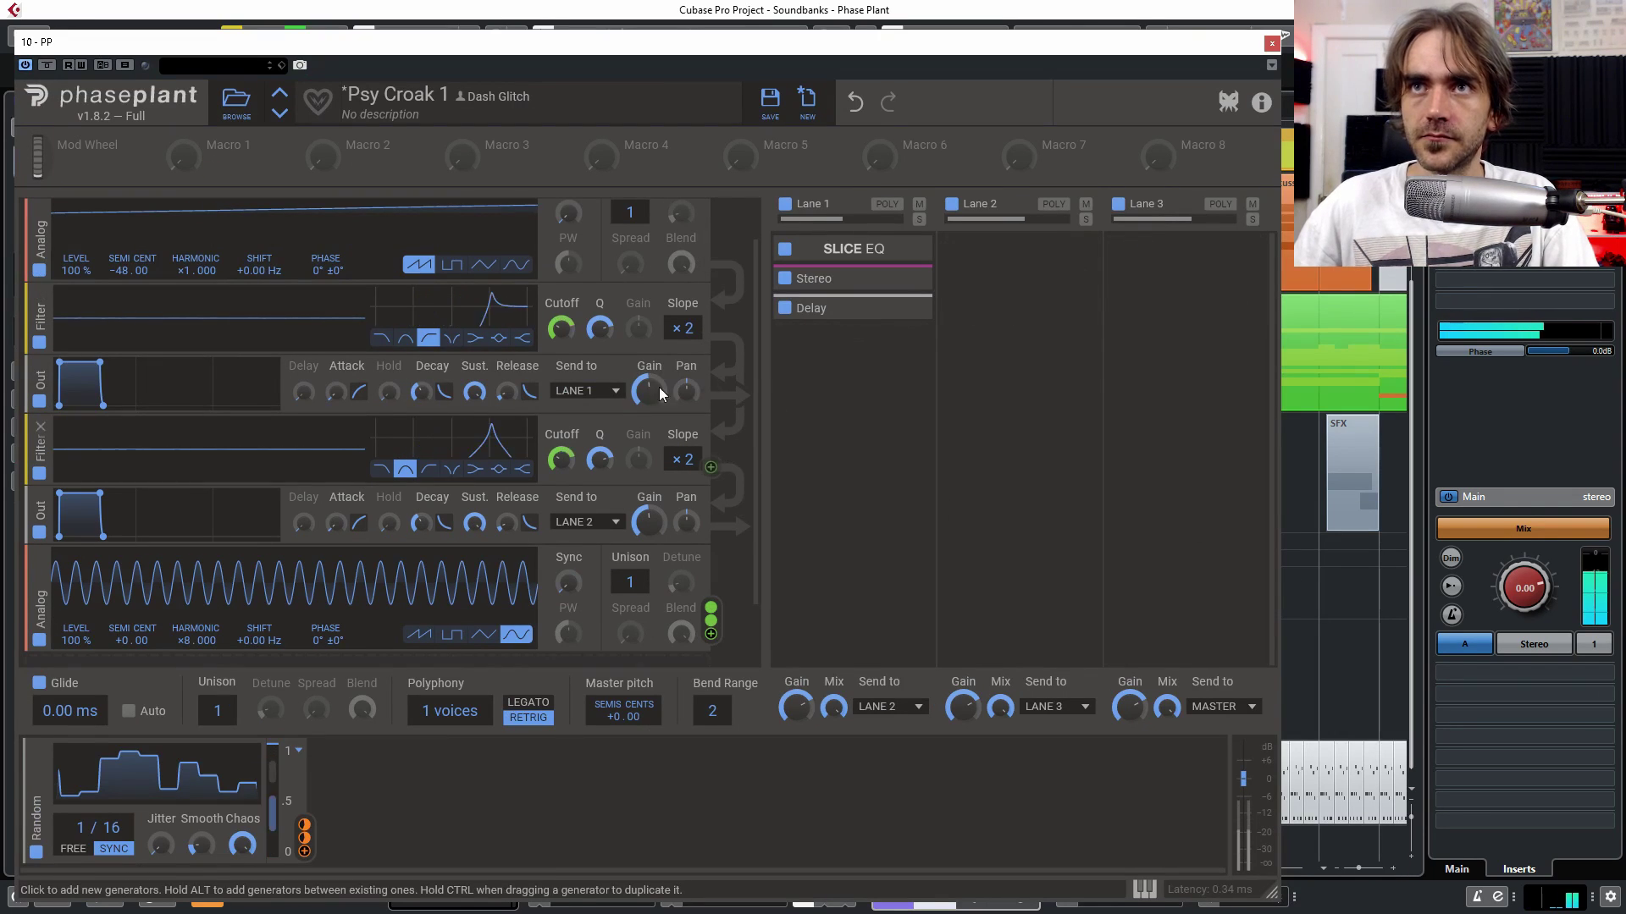
Step: Adjust the band-pass filter's cutoff and set its slope to ×1
{"action": "left_click_drag", "start_coordinate": [304, 825], "coordinate": [561, 460]}
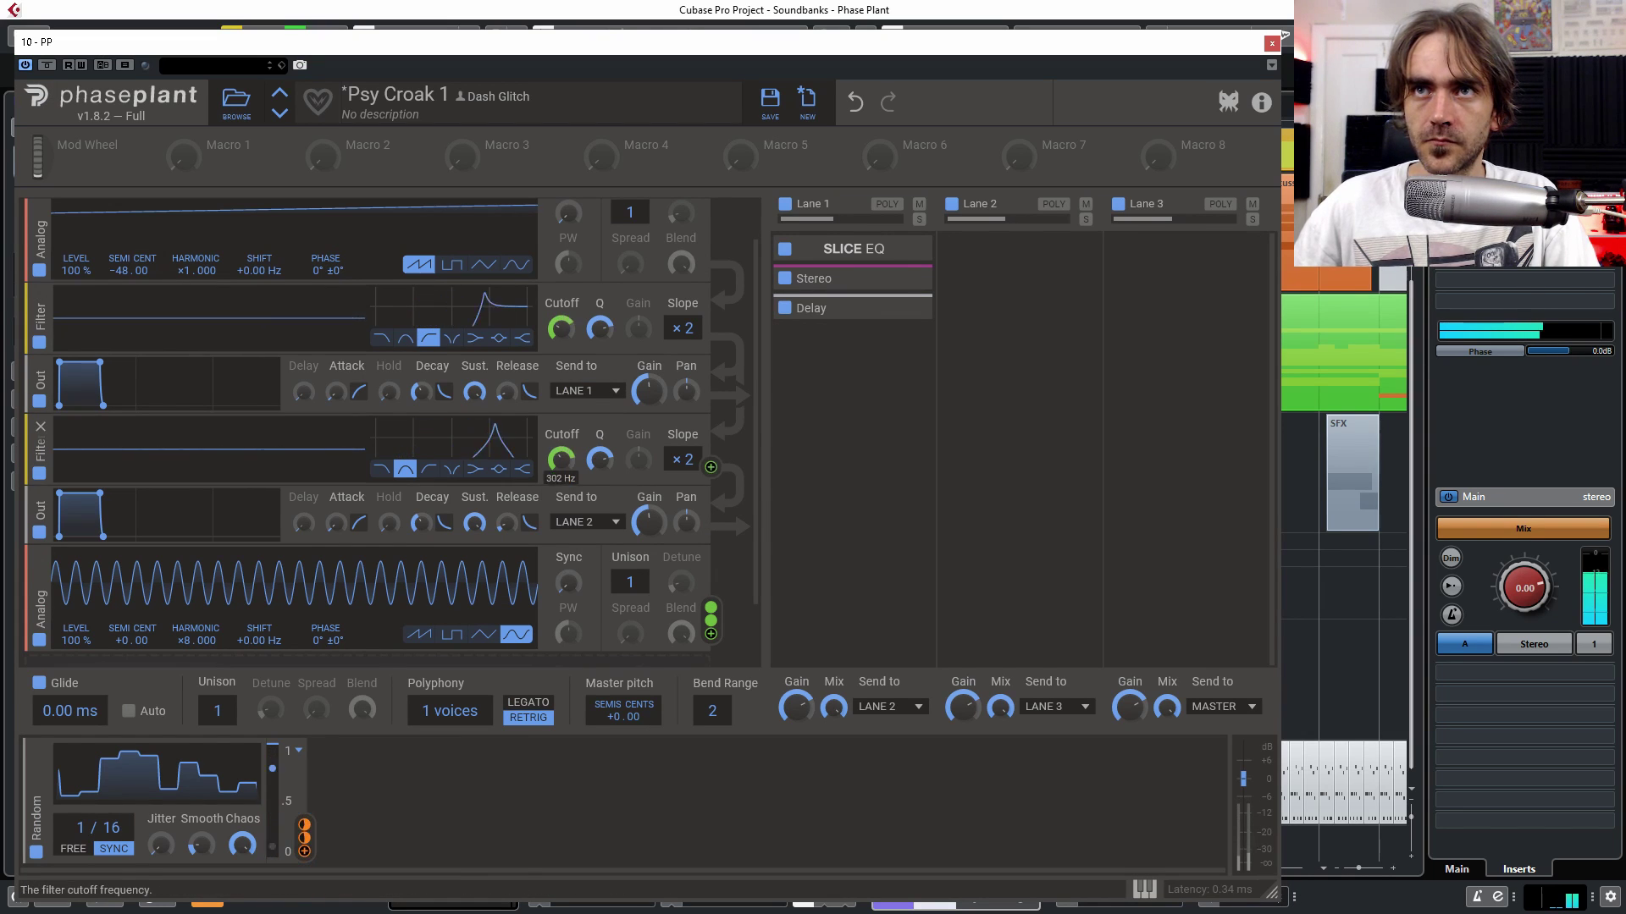
{"action": "left_click_drag", "start_coordinate": [566, 468], "coordinate": [566, 469]}
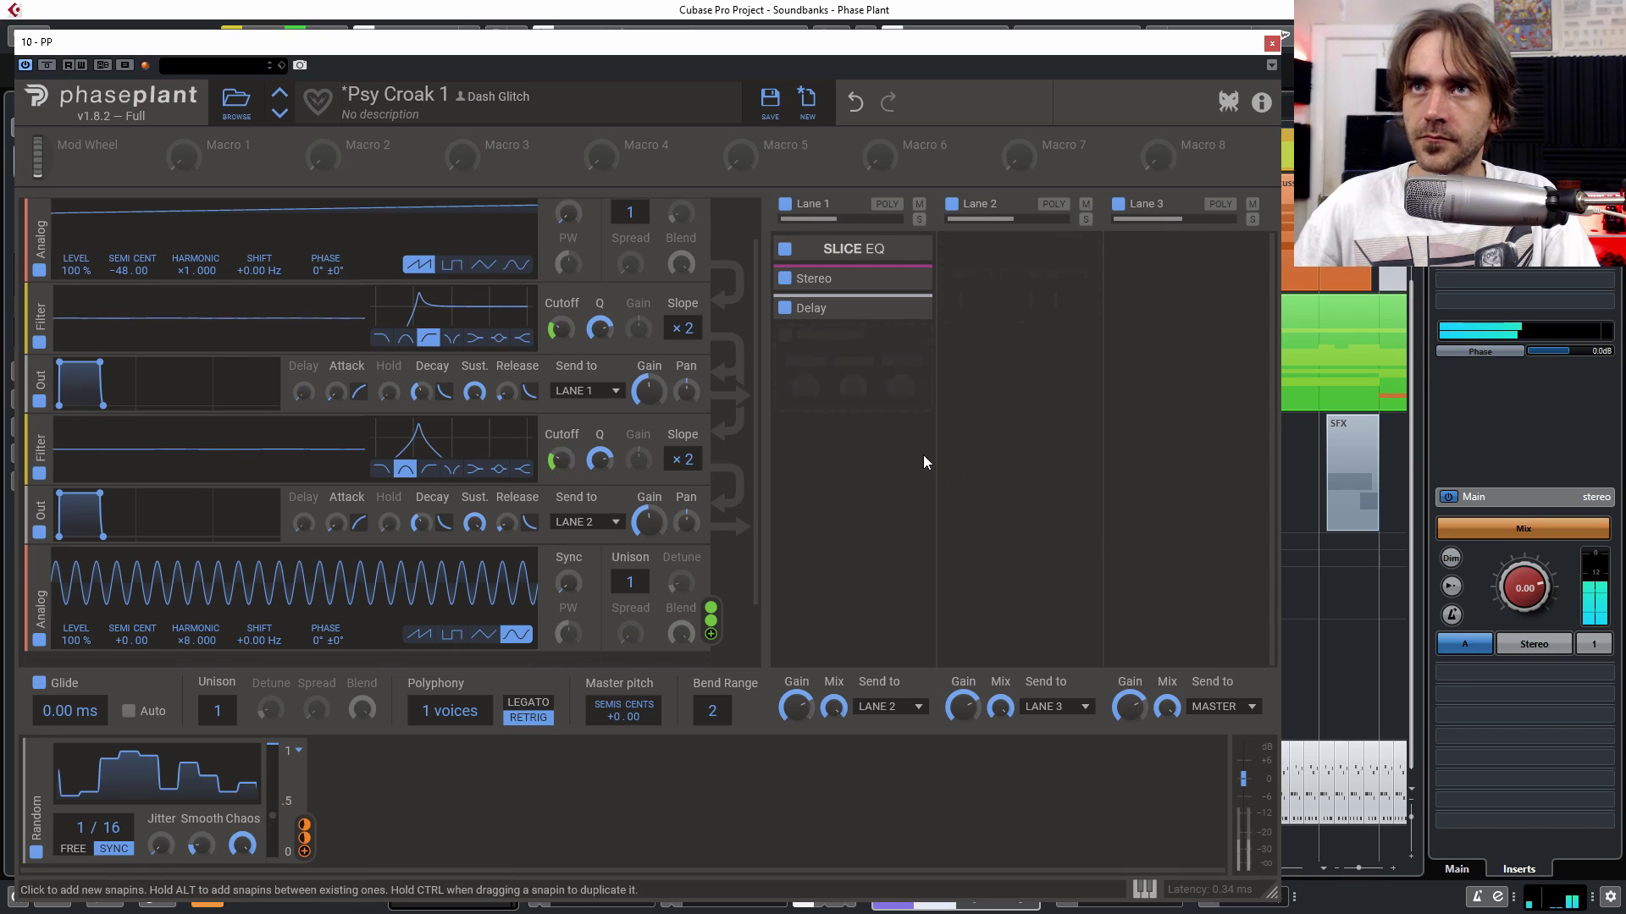
{"action": "scroll", "coordinate": [692, 460], "scroll_direction": "down", "scroll_amount": 1}
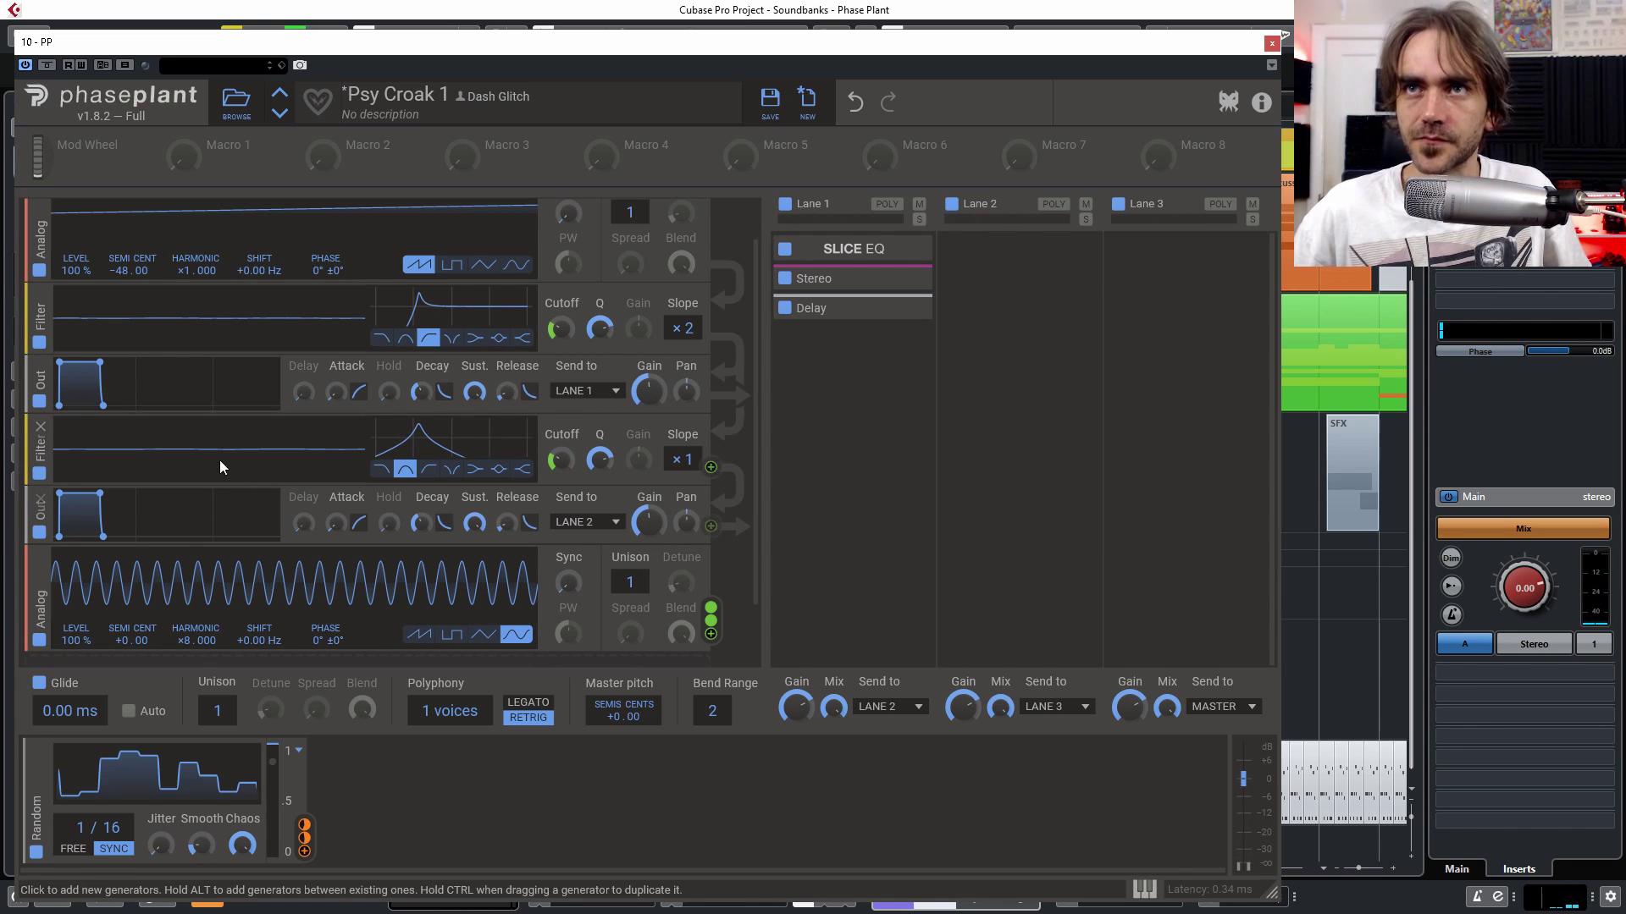
Step: Add a new group below the sine Analog generator and move the band-pass filter and its Lane 2 output into it
{"action": "scroll", "coordinate": [210, 476], "scroll_direction": "down", "scroll_amount": 1}
{"action": "scroll", "coordinate": [434, 476], "scroll_direction": "up", "scroll_amount": 2}
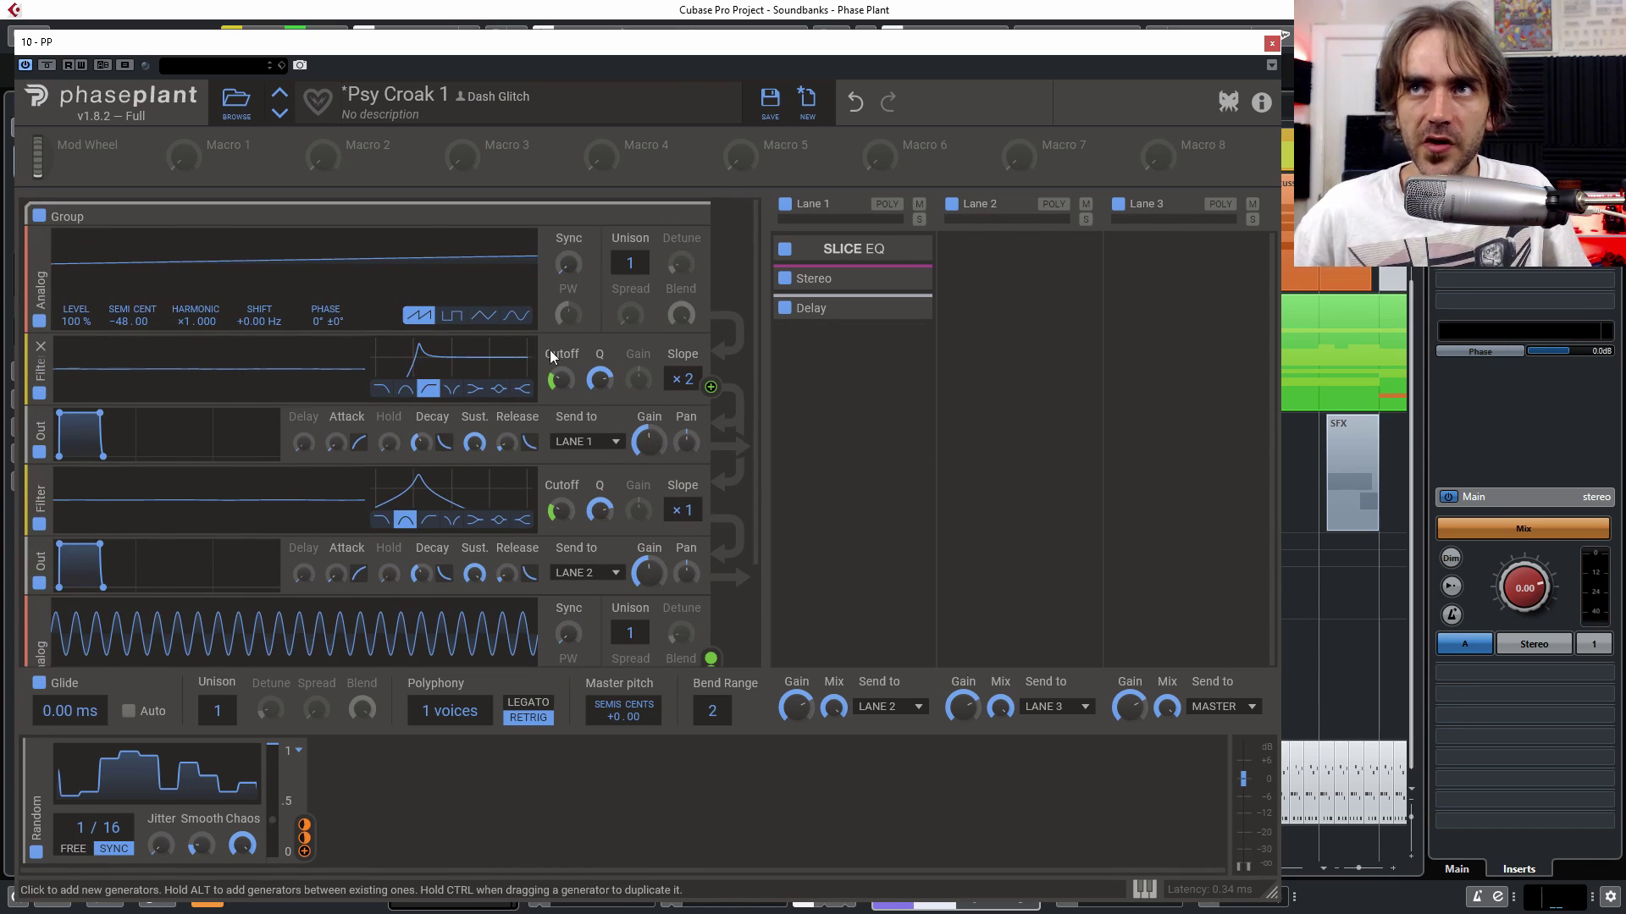
{"action": "scroll", "coordinate": [536, 486], "scroll_direction": "down", "scroll_amount": 1}
{"action": "scroll", "coordinate": [536, 486], "scroll_direction": "down", "scroll_amount": 1}
{"action": "left_click", "coordinate": [137, 613]}
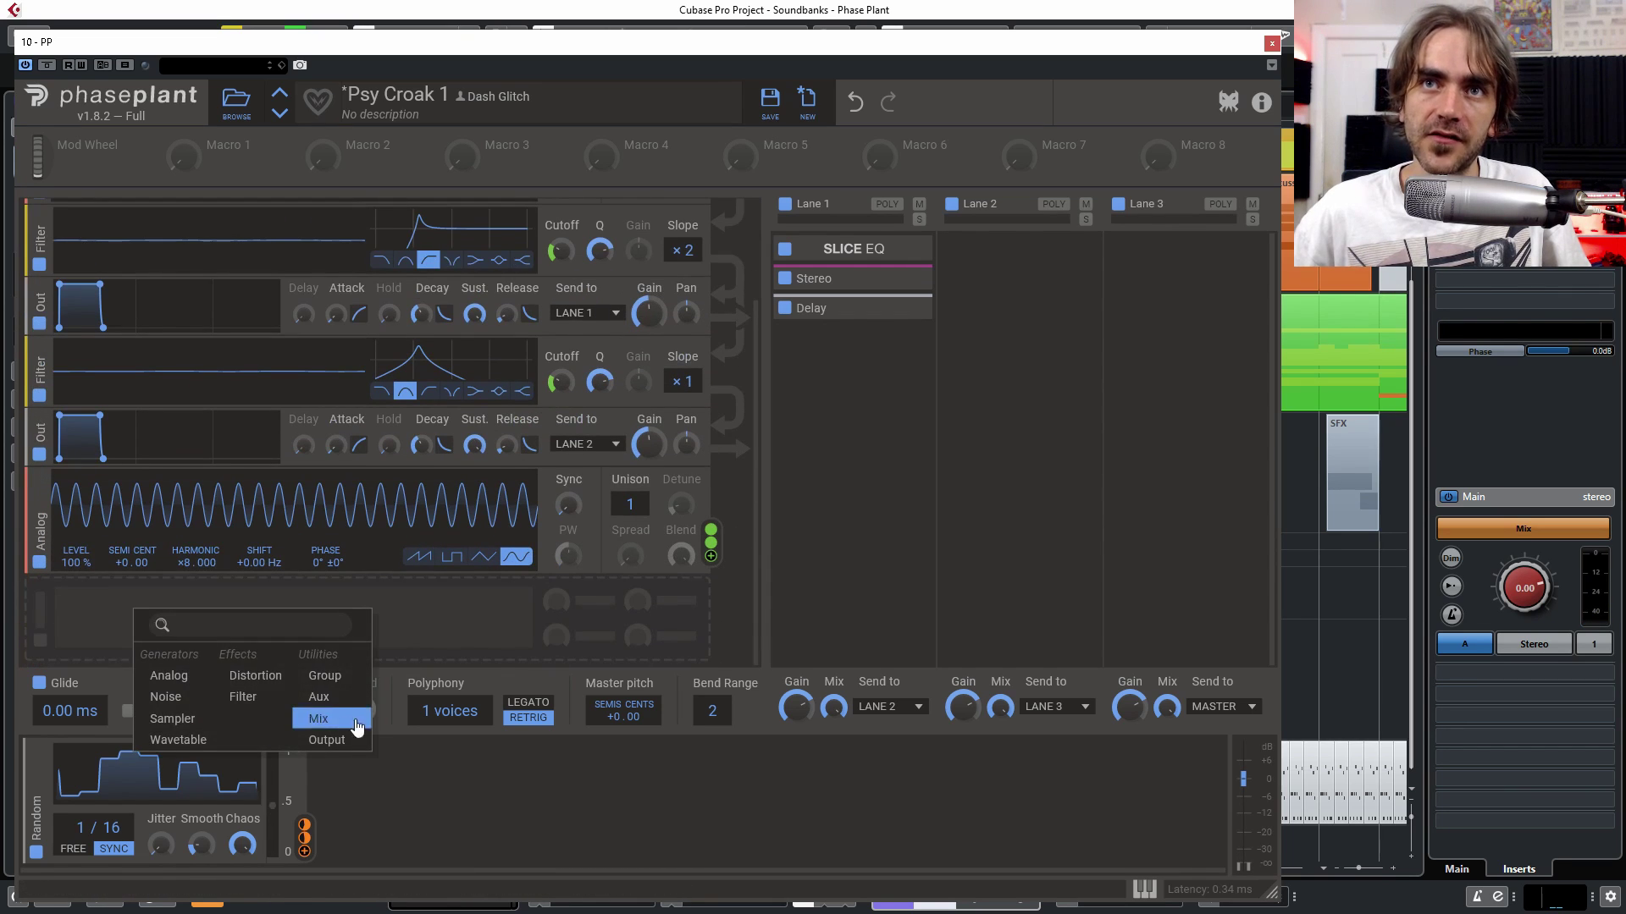
{"action": "left_click", "coordinate": [322, 674]}
{"action": "scroll", "coordinate": [332, 602], "scroll_direction": "down", "scroll_amount": 1}
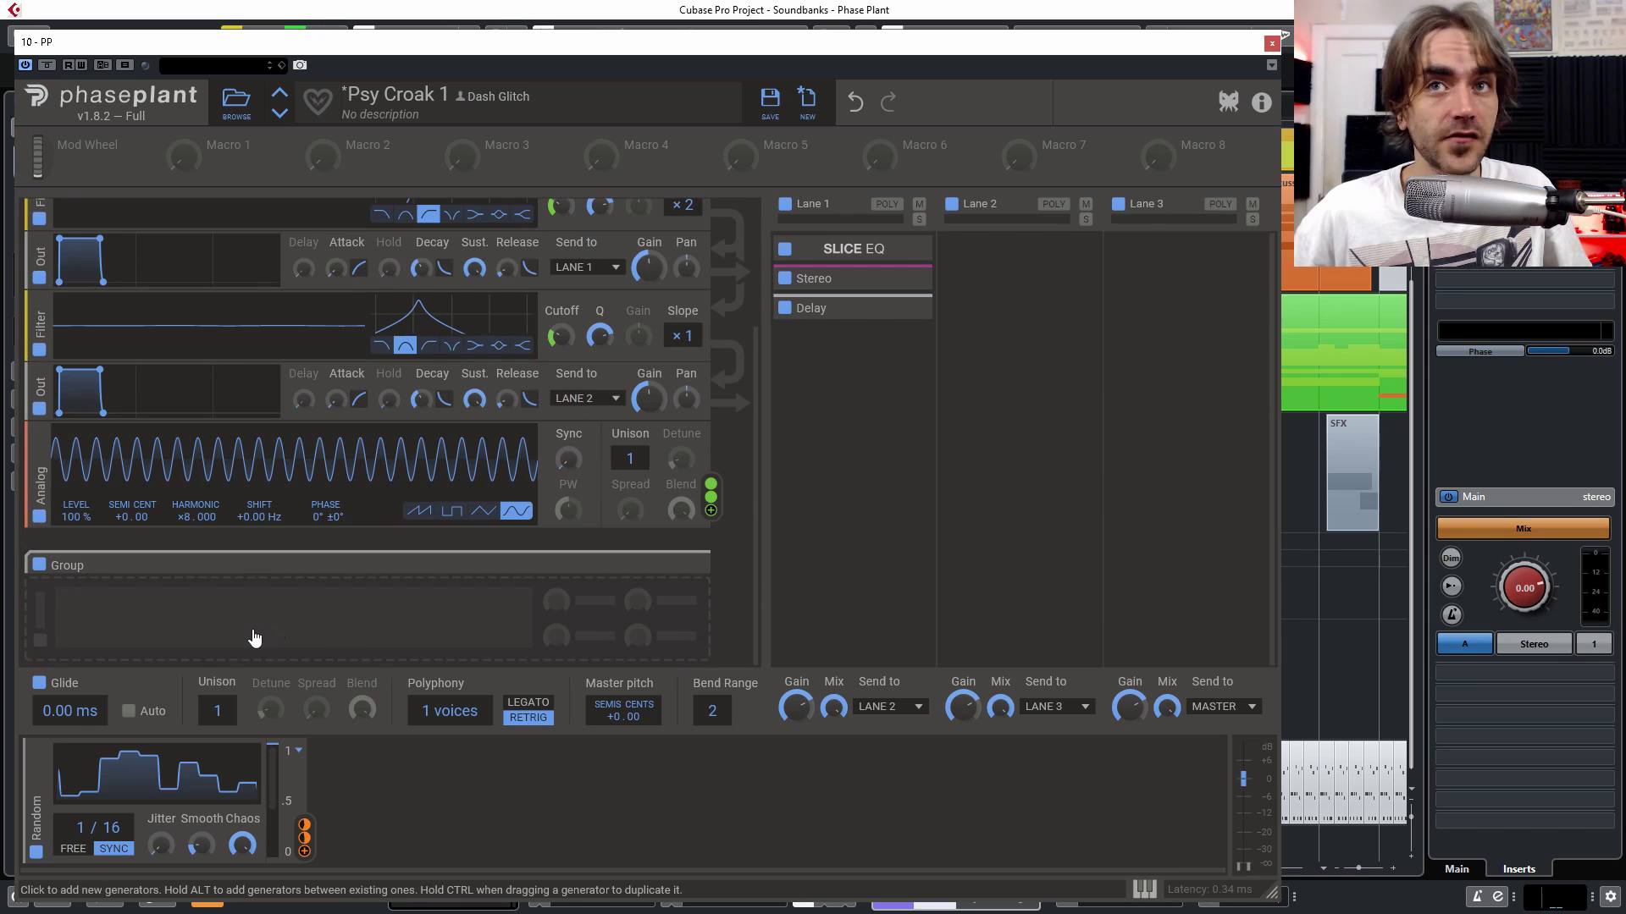
{"action": "left_click_drag", "start_coordinate": [32, 326], "coordinate": [55, 605]}
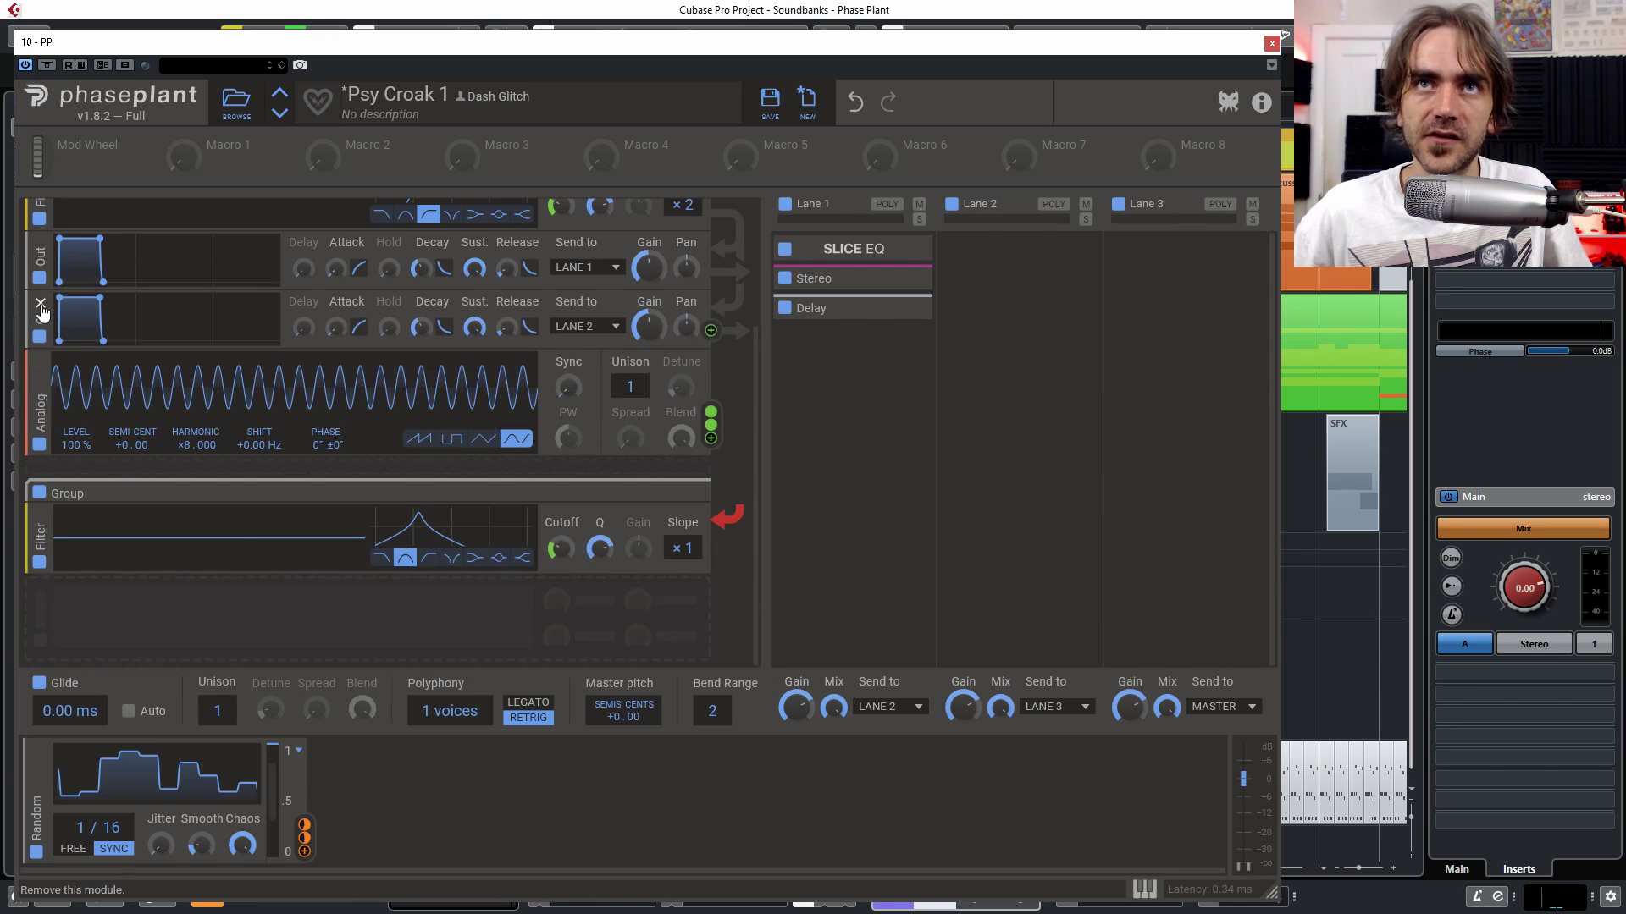
{"action": "left_click_drag", "start_coordinate": [40, 315], "coordinate": [56, 610]}
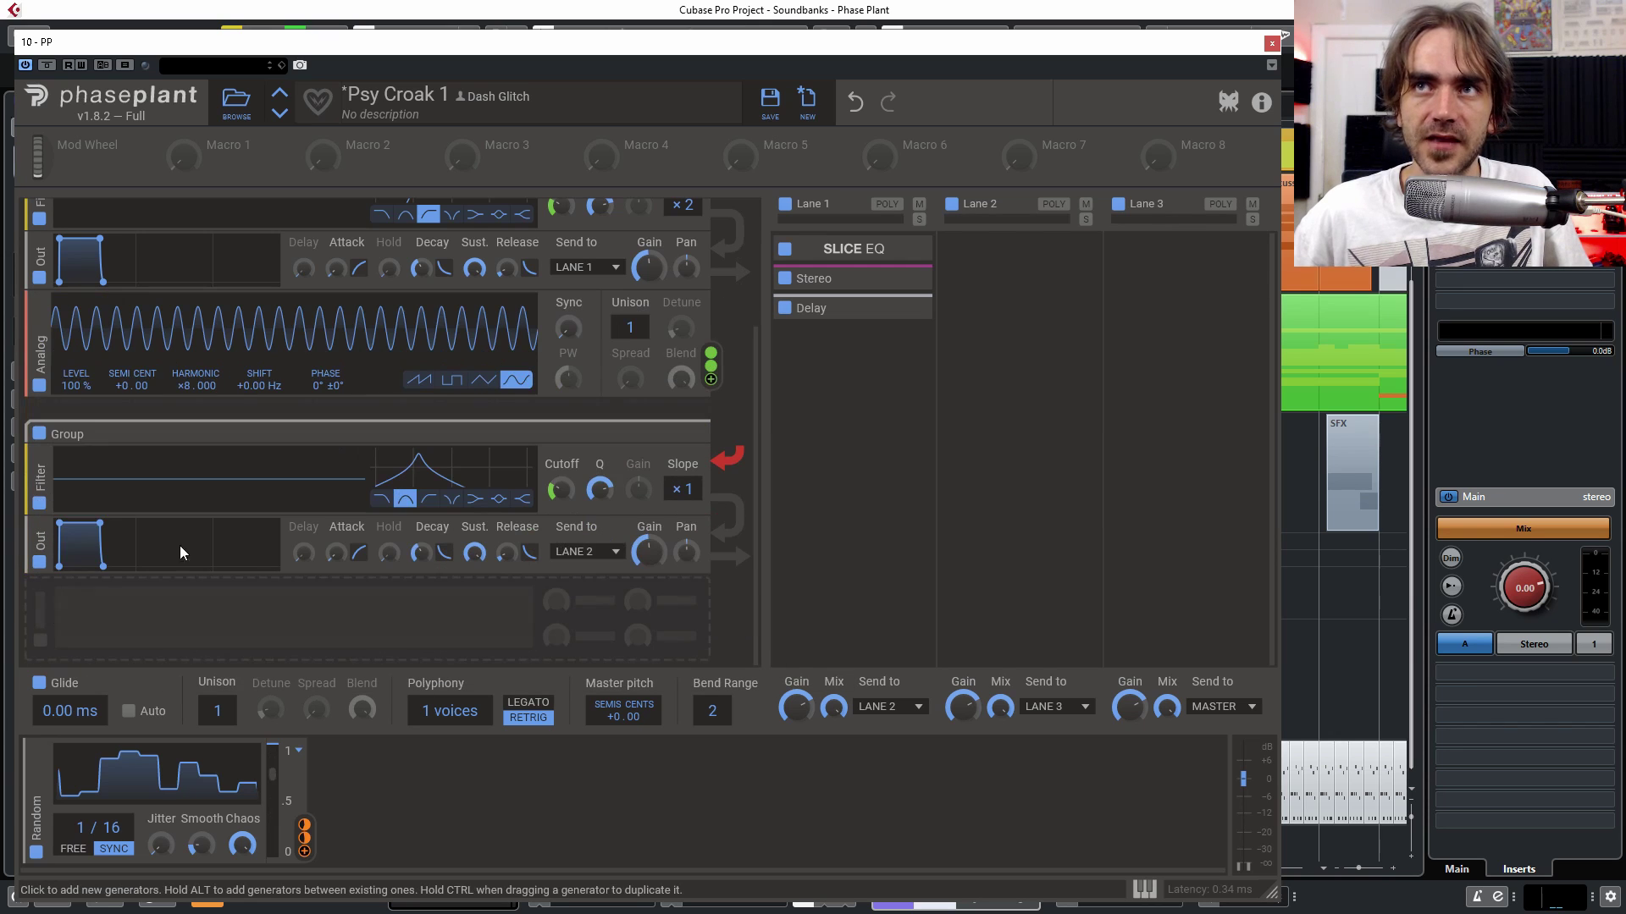
Step: Add an Aux module to the new group and place it above the band-pass filter
{"action": "left_click", "coordinate": [63, 594]}
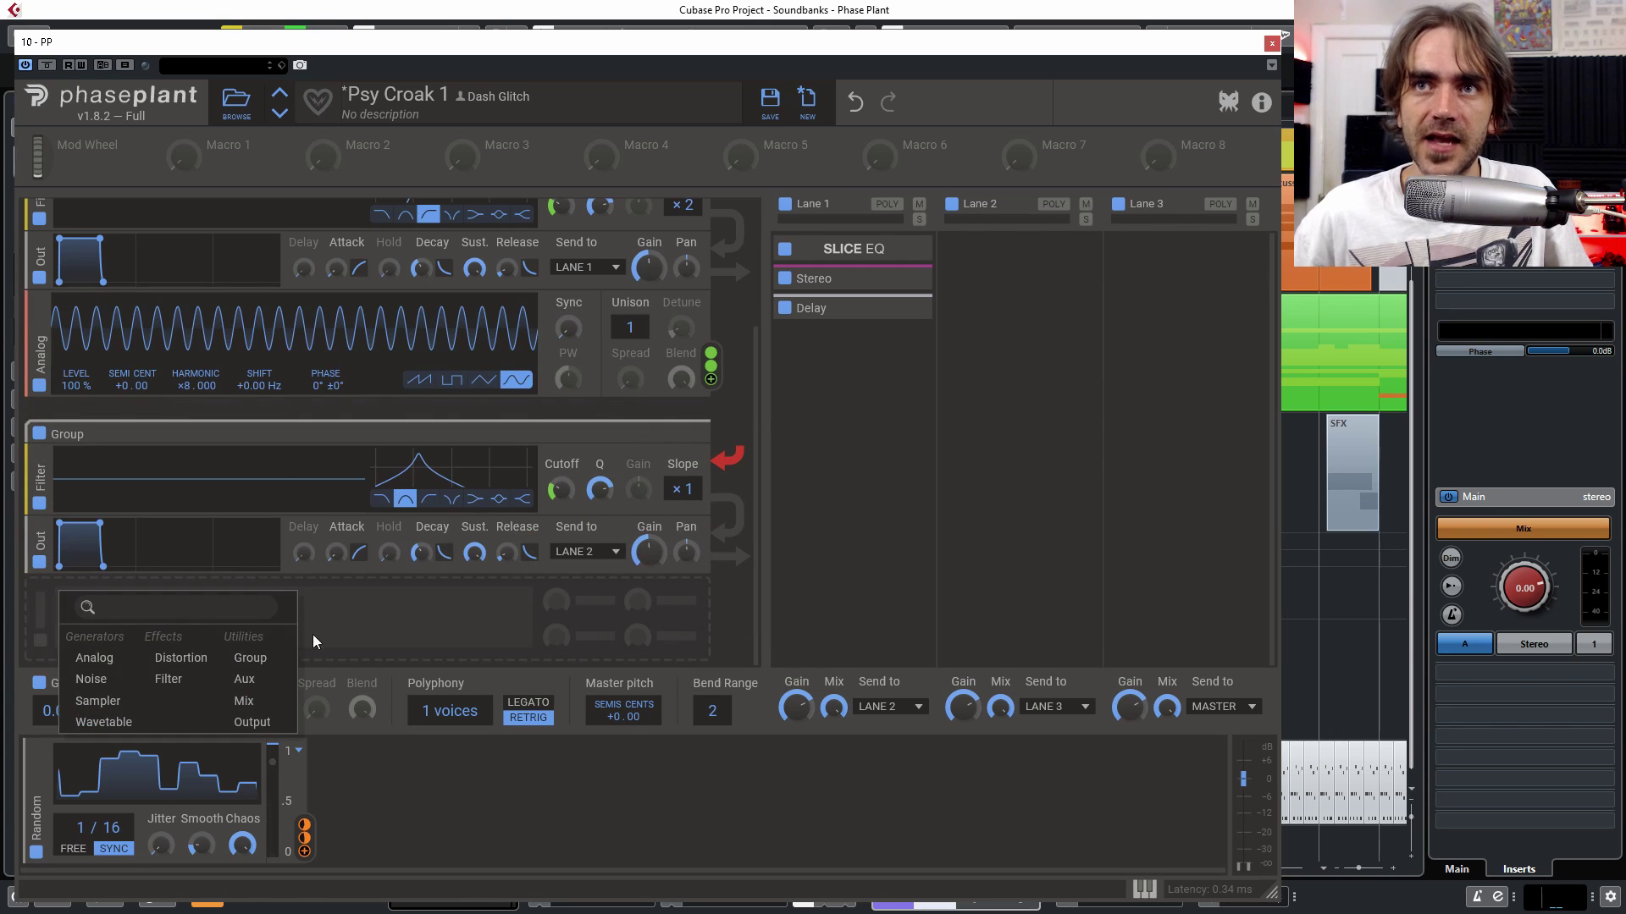
{"action": "left_click", "coordinate": [244, 678]}
{"action": "left_click_drag", "start_coordinate": [51, 611], "coordinate": [61, 480]}
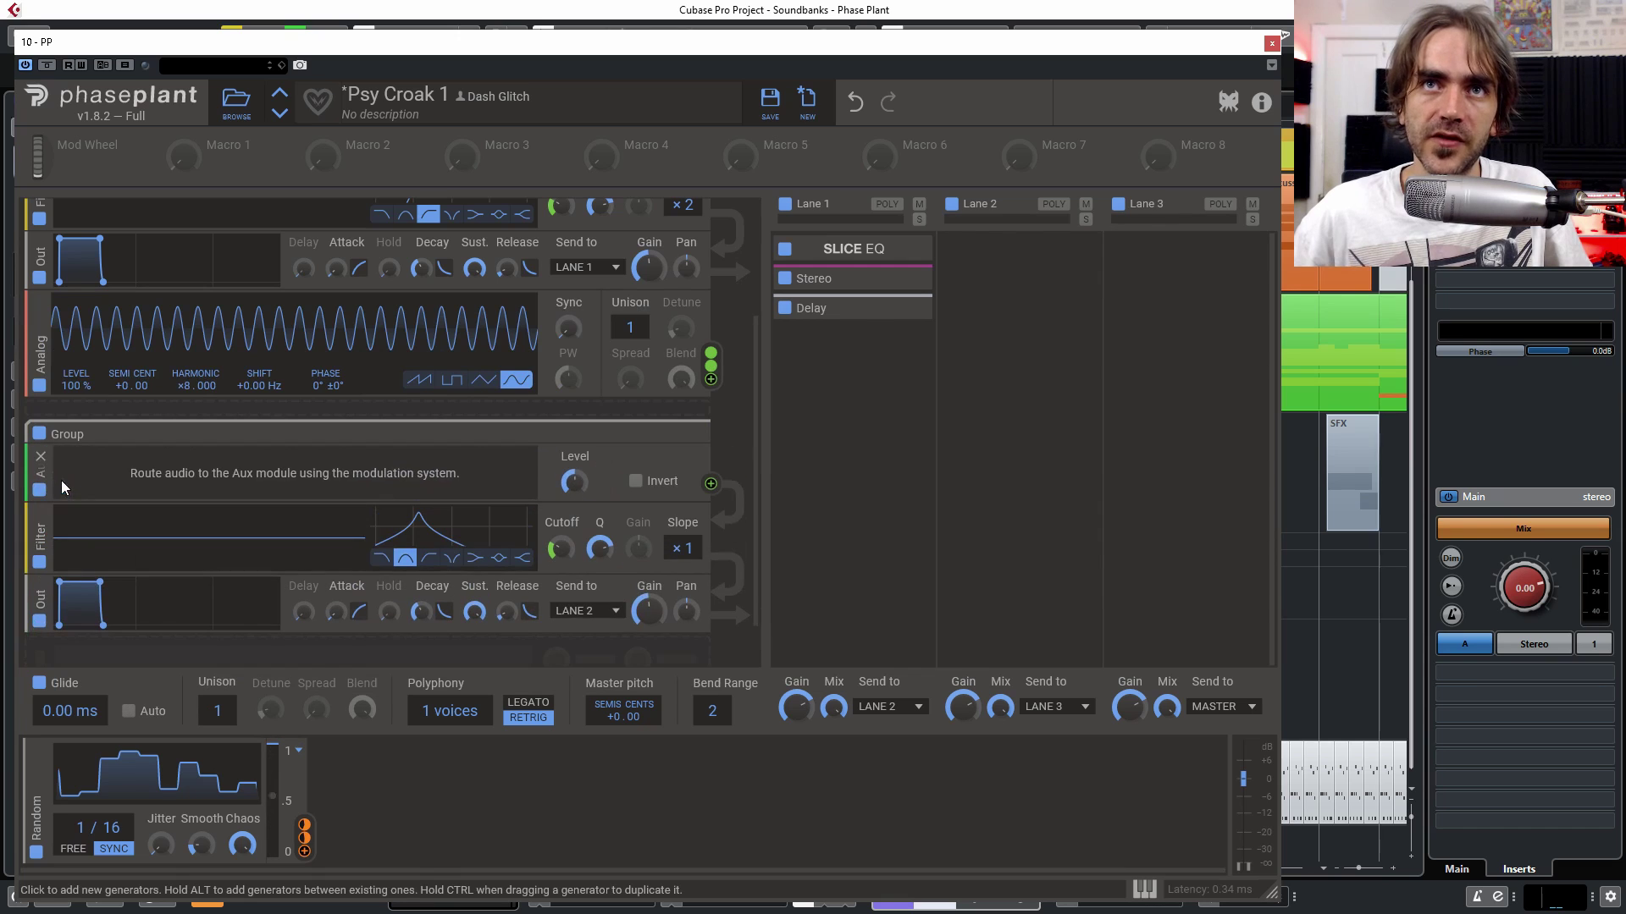
Step: Route the sawtooth Analog generator's audio into the new group's Aux module
{"action": "scroll", "coordinate": [381, 423], "scroll_direction": "up", "scroll_amount": 3}
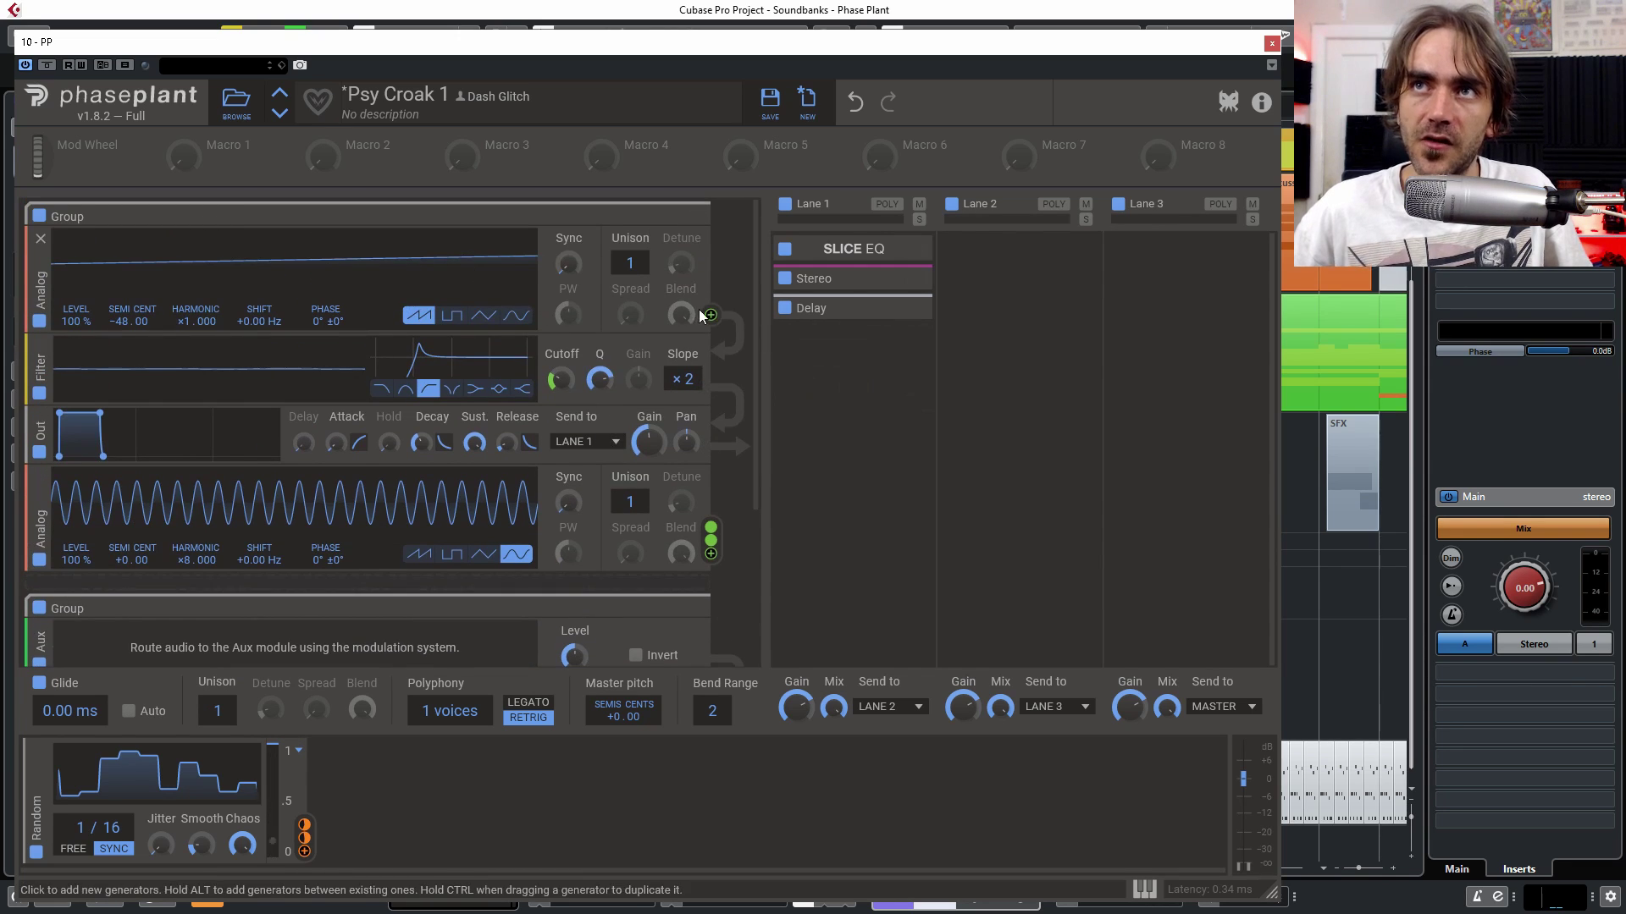
{"action": "left_click", "coordinate": [711, 314]}
{"action": "scroll", "coordinate": [538, 401], "scroll_direction": "down", "scroll_amount": 2}
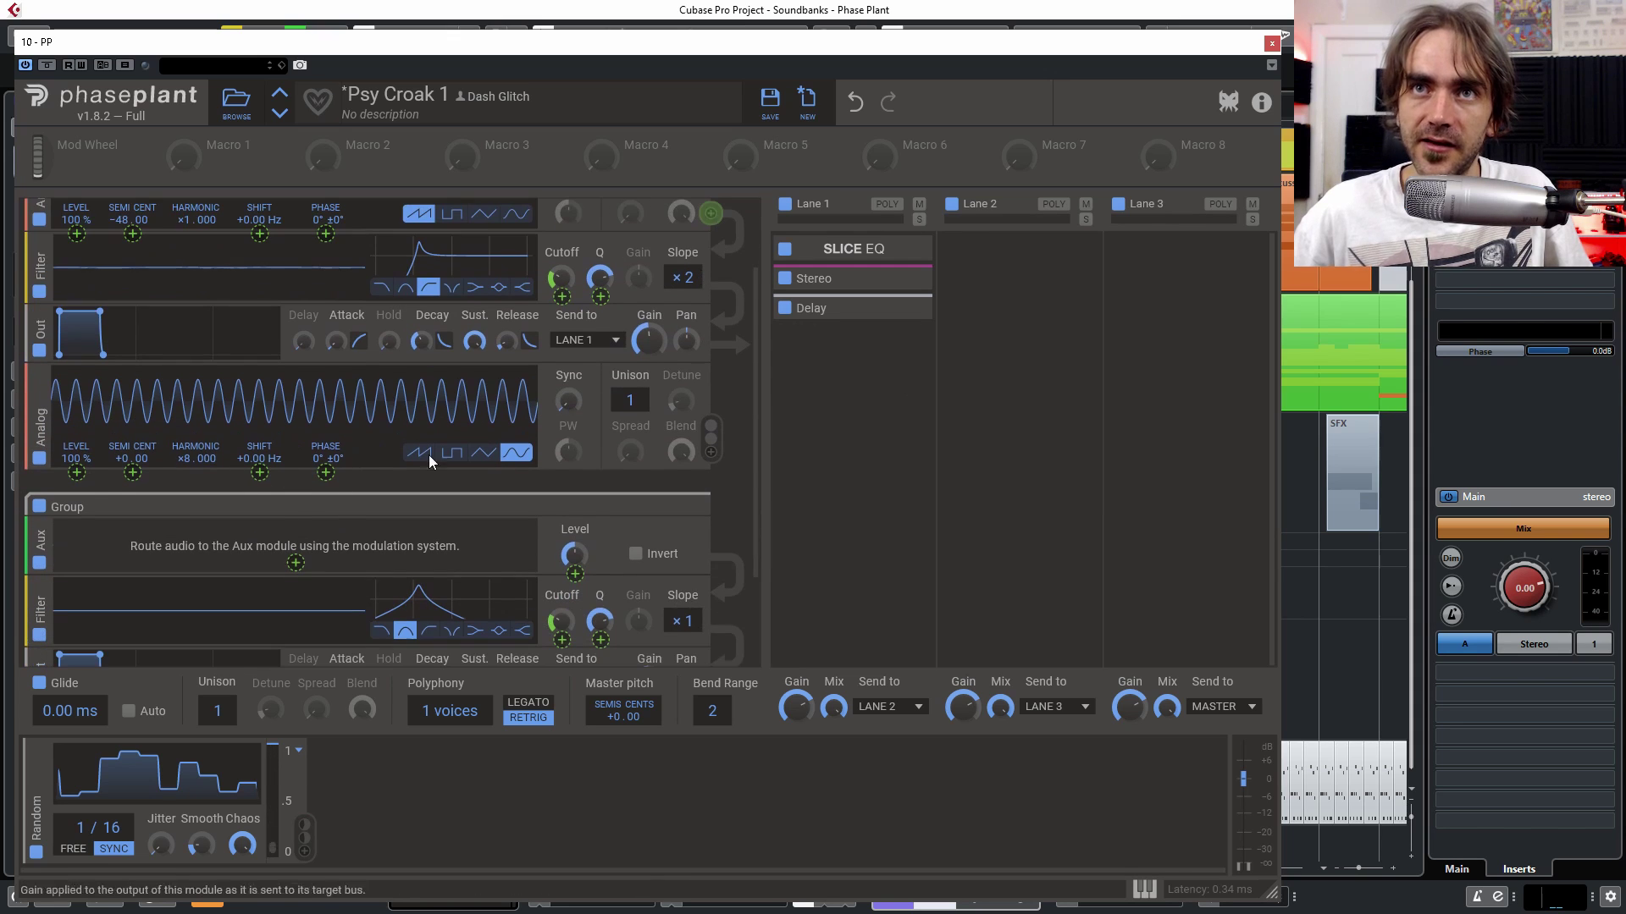
{"action": "left_click", "coordinate": [297, 562]}
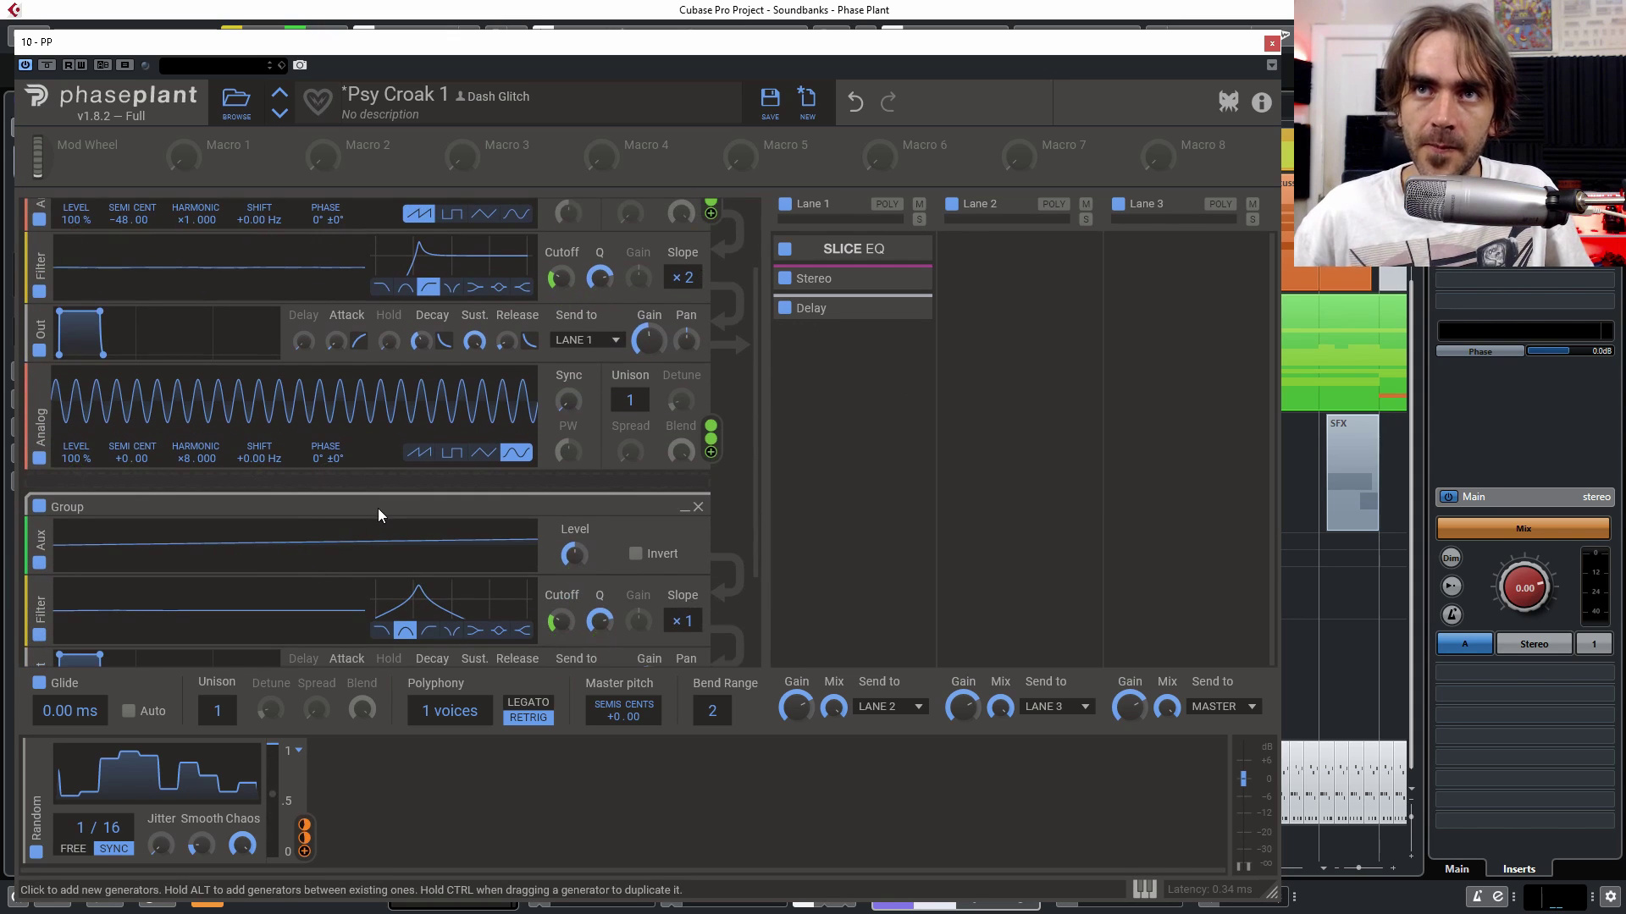
Step: Raise the Q of the band-pass filter in the Aux group slightly
{"action": "scroll", "coordinate": [378, 508], "scroll_direction": "down", "scroll_amount": 3}
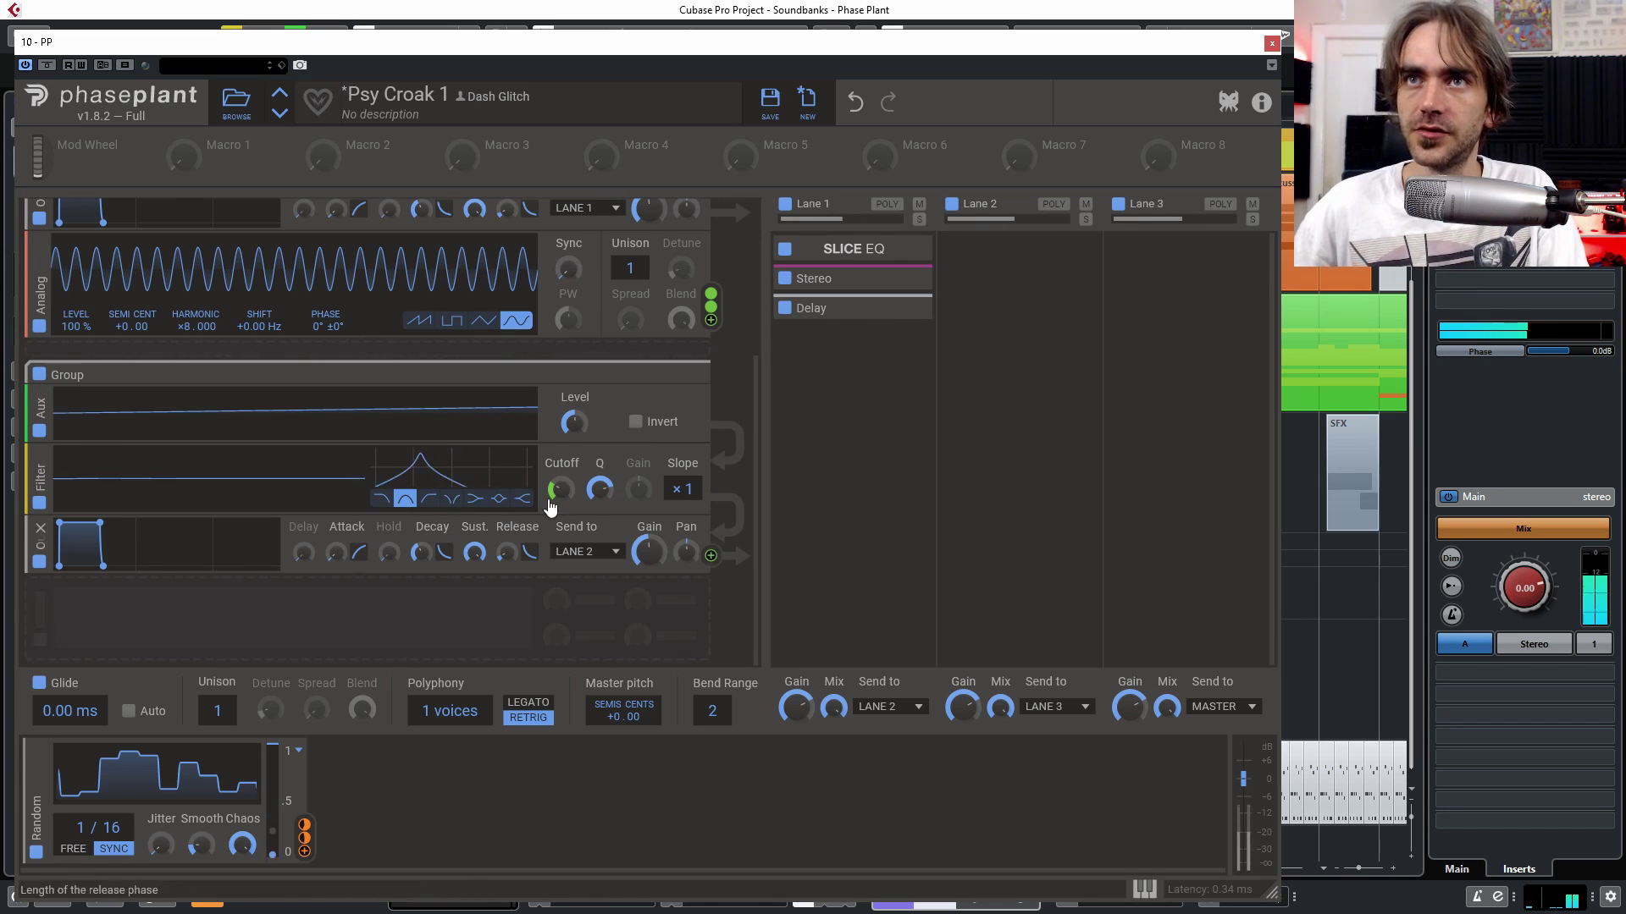
{"action": "left_click_drag", "start_coordinate": [606, 495], "coordinate": [606, 479]}
{"action": "mouse_move", "coordinate": [563, 493]}
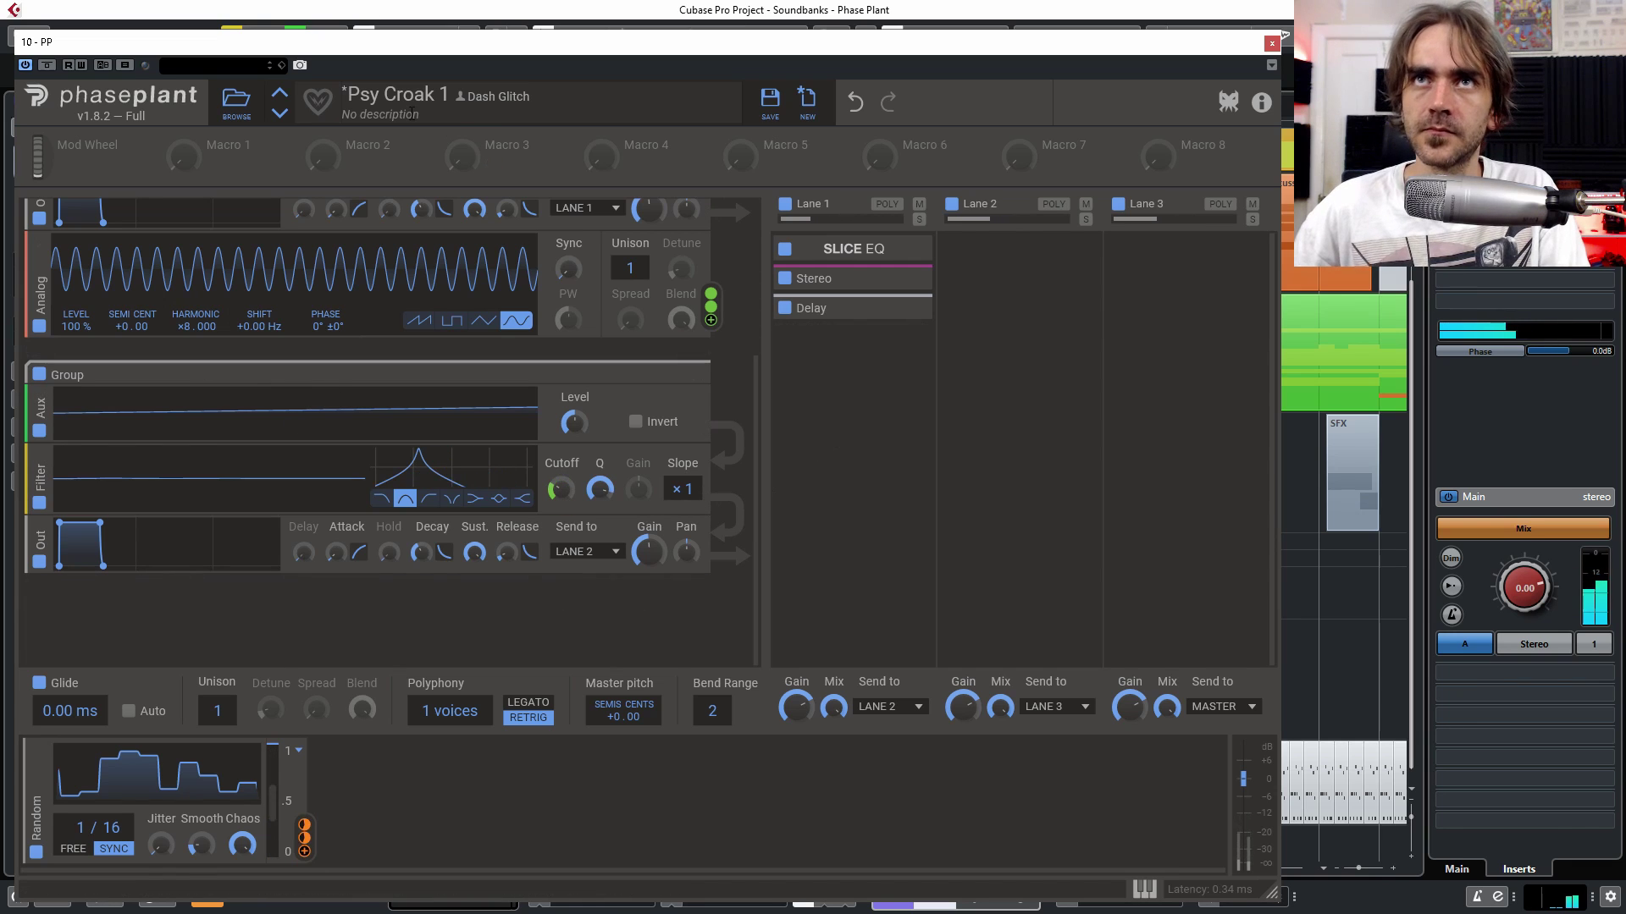
Step: Raise the PP track's volume to -5.86 in the Cubase inspector behind the plugin window
{"action": "left_click_drag", "start_coordinate": [423, 66], "coordinate": [475, 317]}
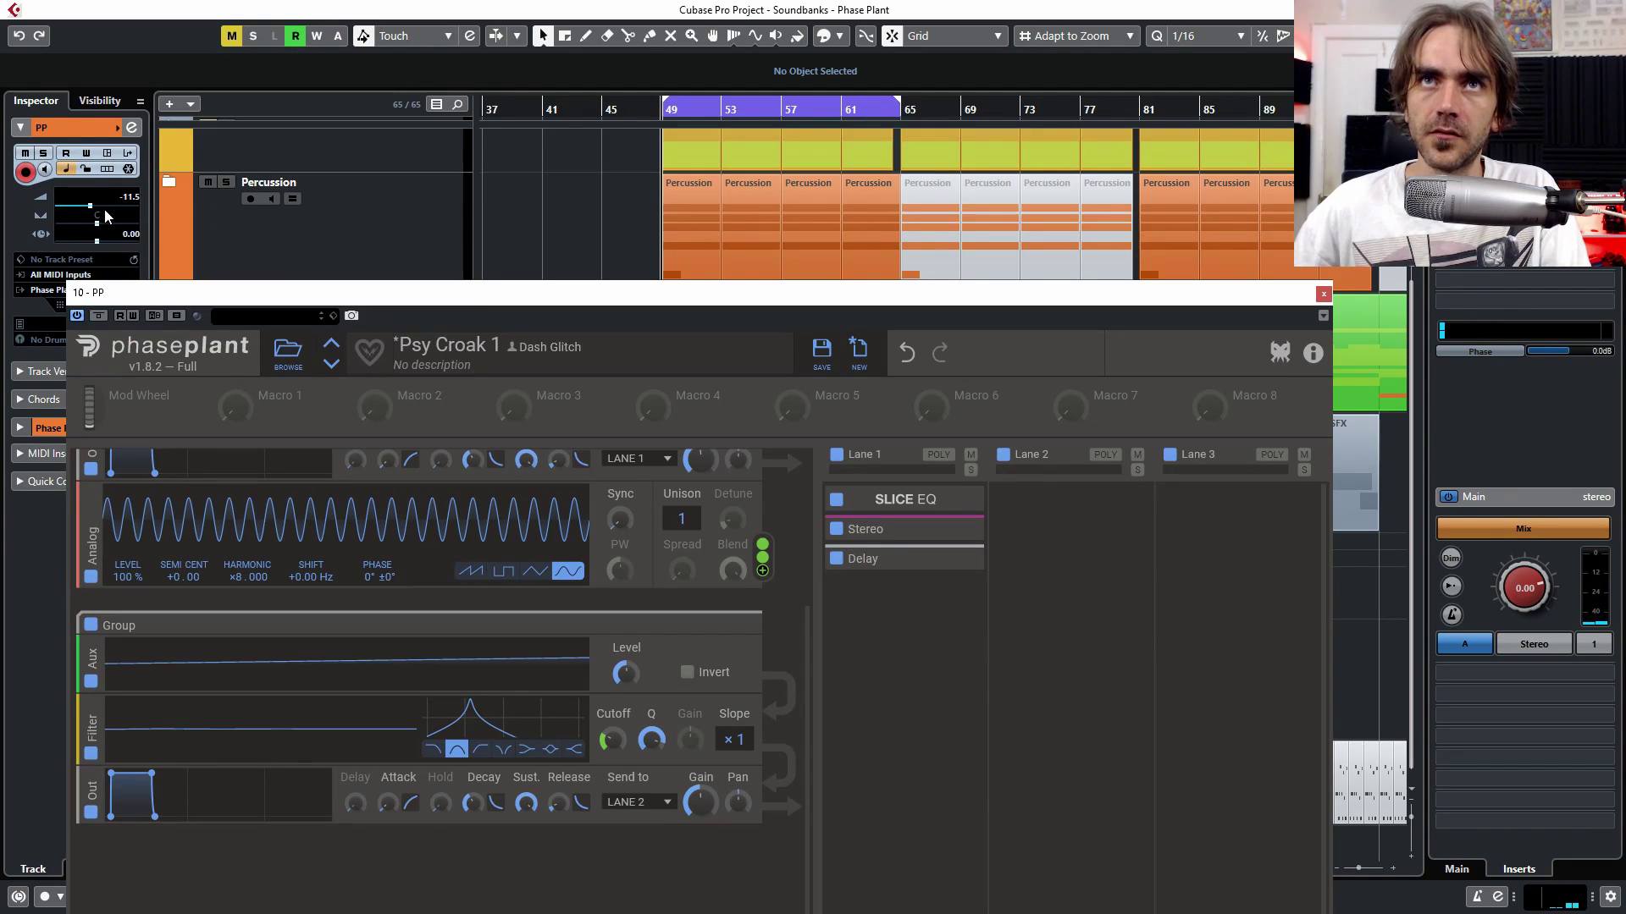
{"action": "left_click_drag", "start_coordinate": [104, 209], "coordinate": [116, 208]}
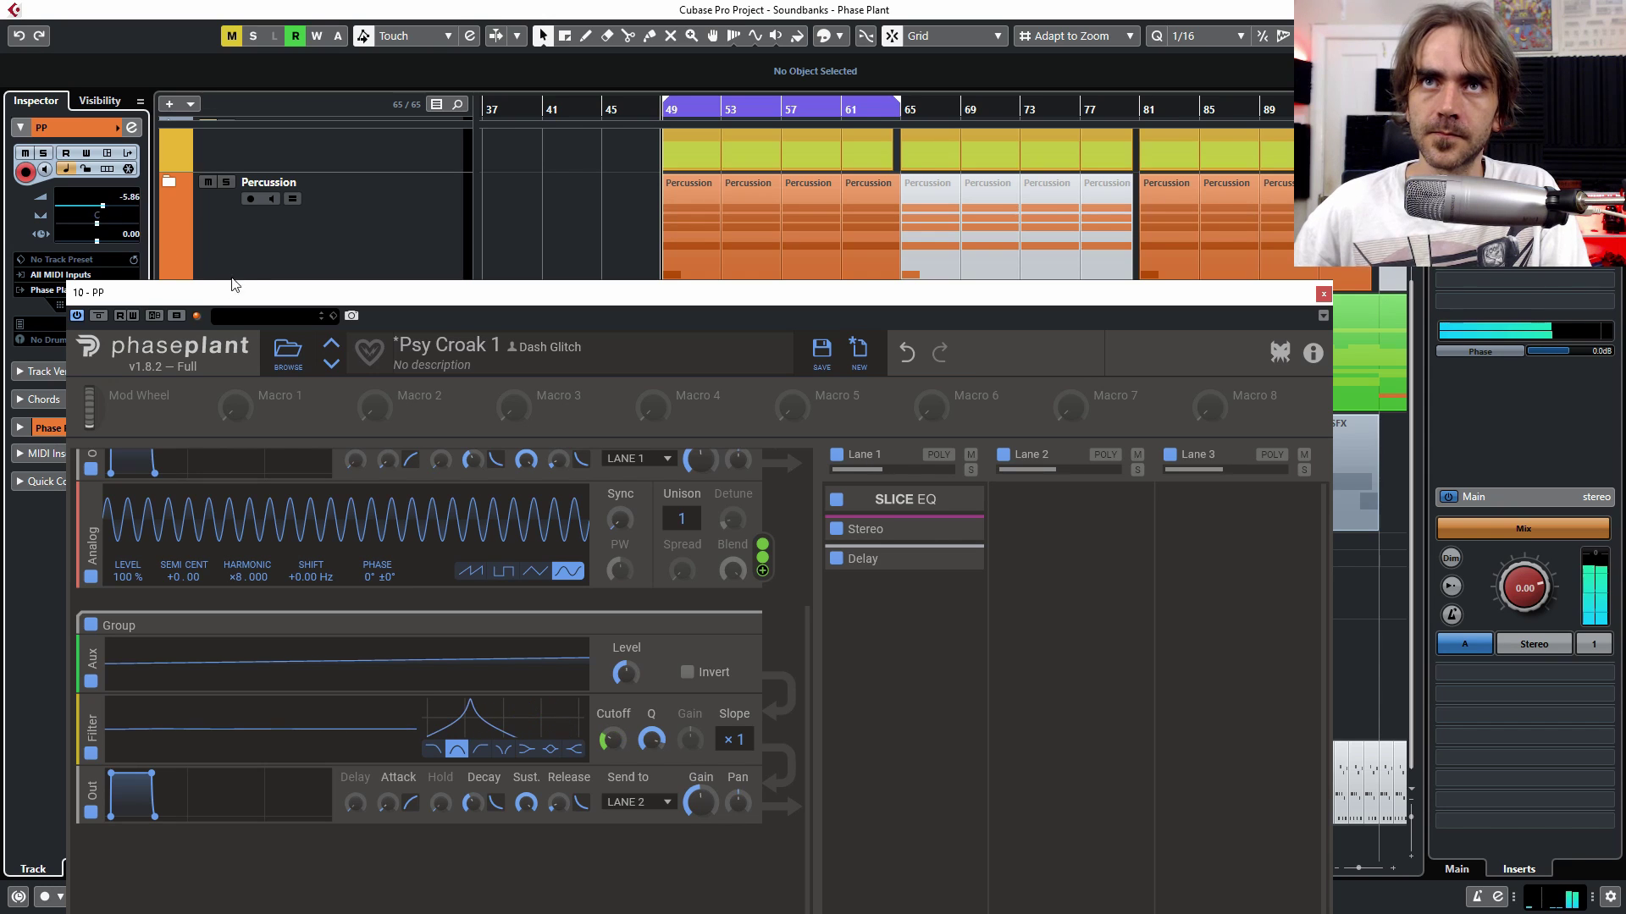
{"action": "left_click_drag", "start_coordinate": [237, 292], "coordinate": [191, 44]}
Step: Duplicate the Aux group below itself and route the sawtooth Analog generator into the copy's Aux module
{"action": "left_click_drag", "start_coordinate": [175, 377], "coordinate": [184, 612]}
{"action": "scroll", "coordinate": [346, 542], "scroll_direction": "down", "scroll_amount": 1}
{"action": "scroll", "coordinate": [374, 354], "scroll_direction": "up", "scroll_amount": 3}
{"action": "left_click_drag", "start_coordinate": [715, 318], "coordinate": [305, 549]}
{"action": "scroll", "coordinate": [610, 364], "scroll_direction": "down", "scroll_amount": 4}
{"action": "scroll", "coordinate": [669, 393], "scroll_direction": "down", "scroll_amount": 1}
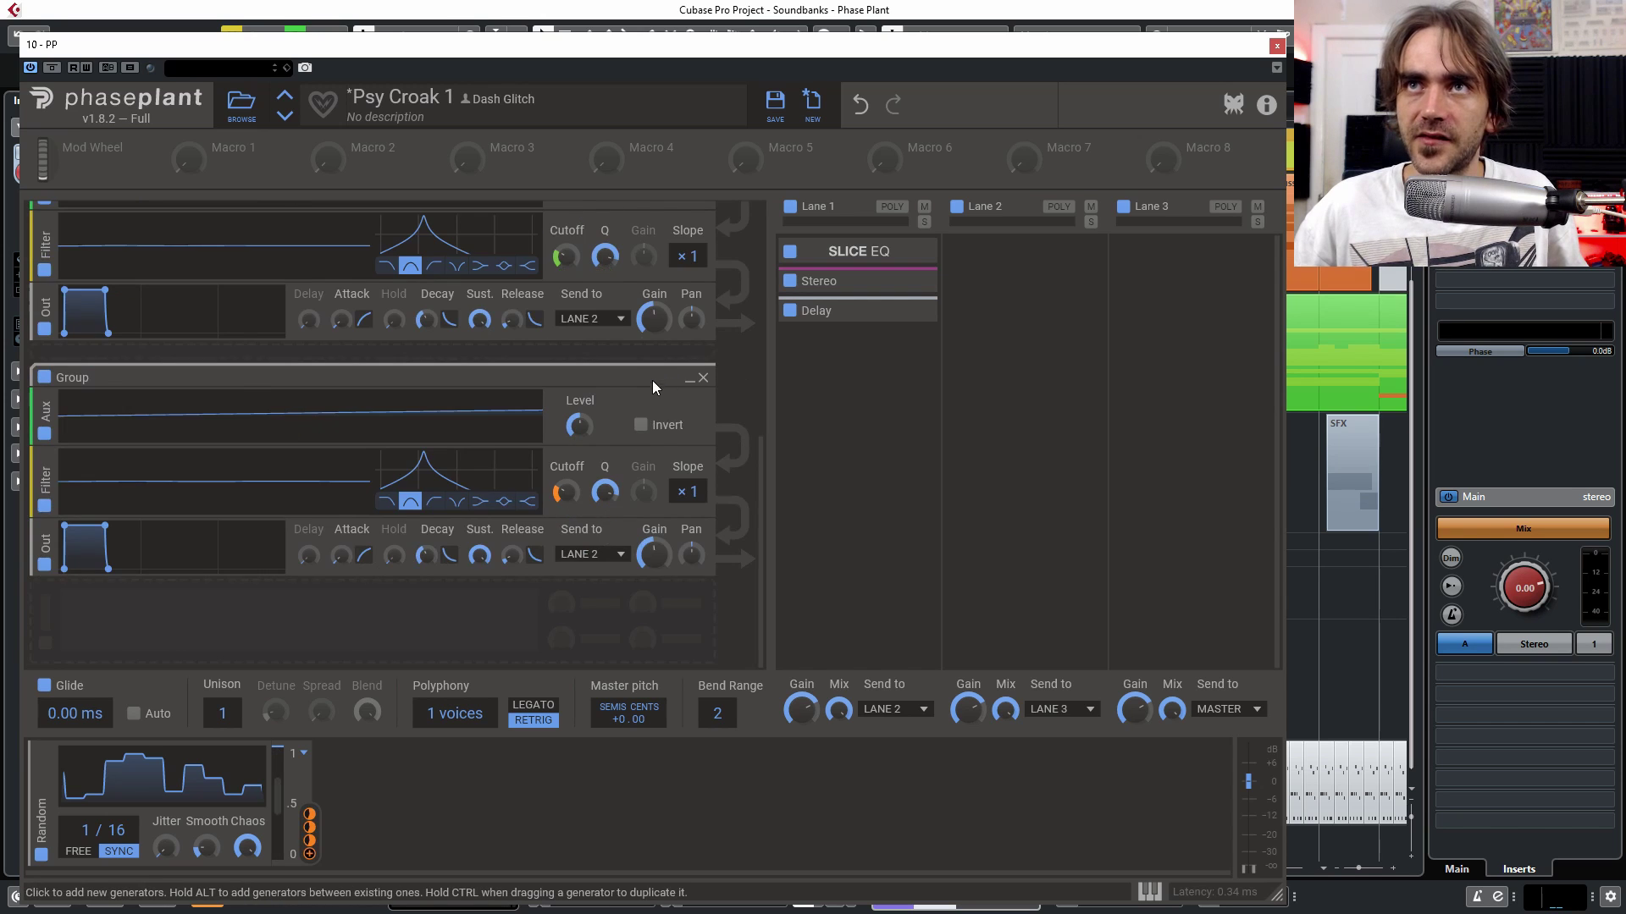
Step: Assign the sine Analog generator as an audio-rate modulator of the duplicated group's filter cutoff
{"action": "scroll", "coordinate": [657, 383], "scroll_direction": "up", "scroll_amount": 2}
{"action": "left_click_drag", "start_coordinate": [704, 424], "coordinate": [562, 631]}
{"action": "scroll", "coordinate": [653, 468], "scroll_direction": "down", "scroll_amount": 1}
{"action": "scroll", "coordinate": [654, 467], "scroll_direction": "down", "scroll_amount": 1}
{"action": "scroll", "coordinate": [525, 585], "scroll_direction": "down", "scroll_amount": 2}
Step: Switch the duplicated group's filter to low-pass and send that group's output to Lane 3
{"action": "left_click", "coordinate": [387, 510]}
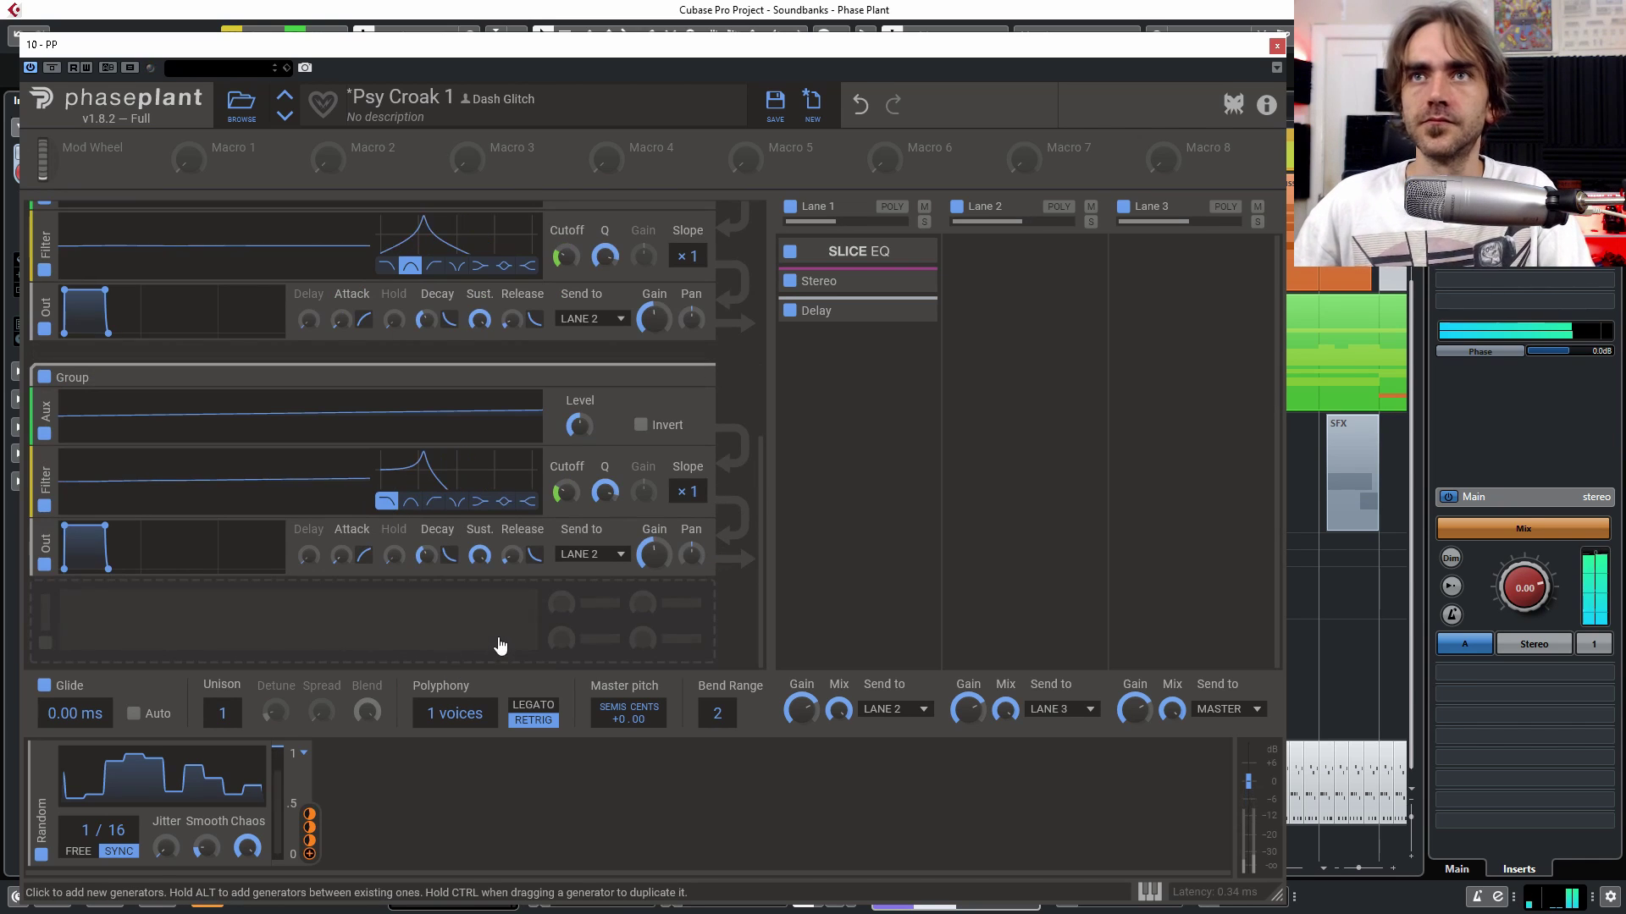
{"action": "left_click", "coordinate": [592, 554]}
{"action": "left_click", "coordinate": [601, 586]}
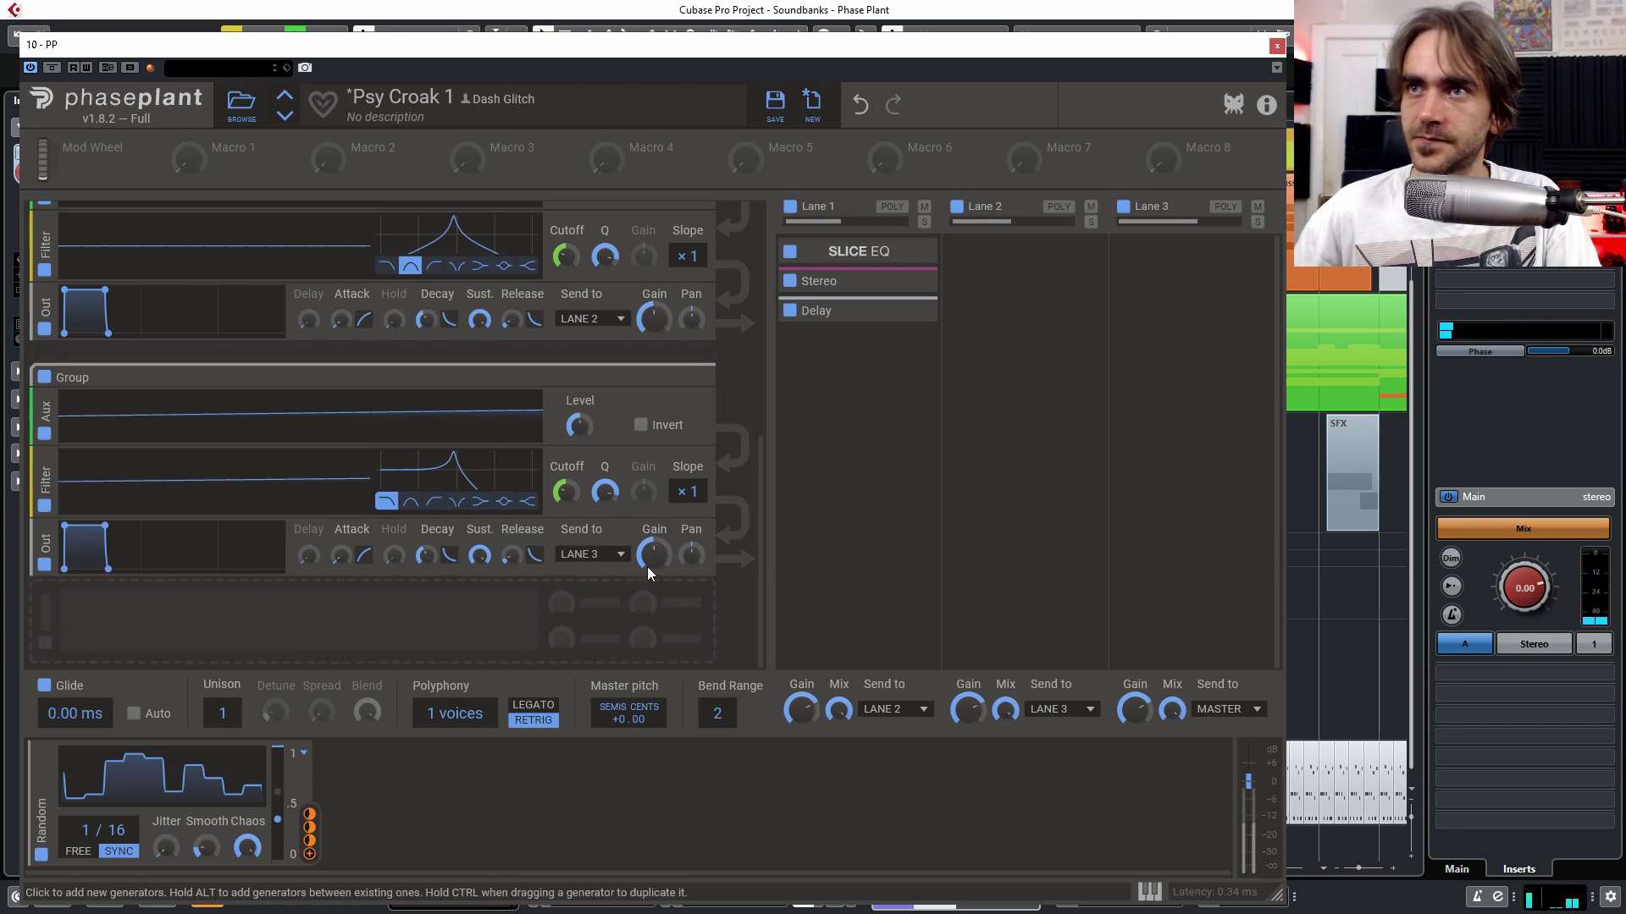
Step: Send the outputs of Lane 1 and Lane 2 directly to Master
{"action": "left_click", "coordinate": [898, 710]}
{"action": "left_click", "coordinate": [900, 730]}
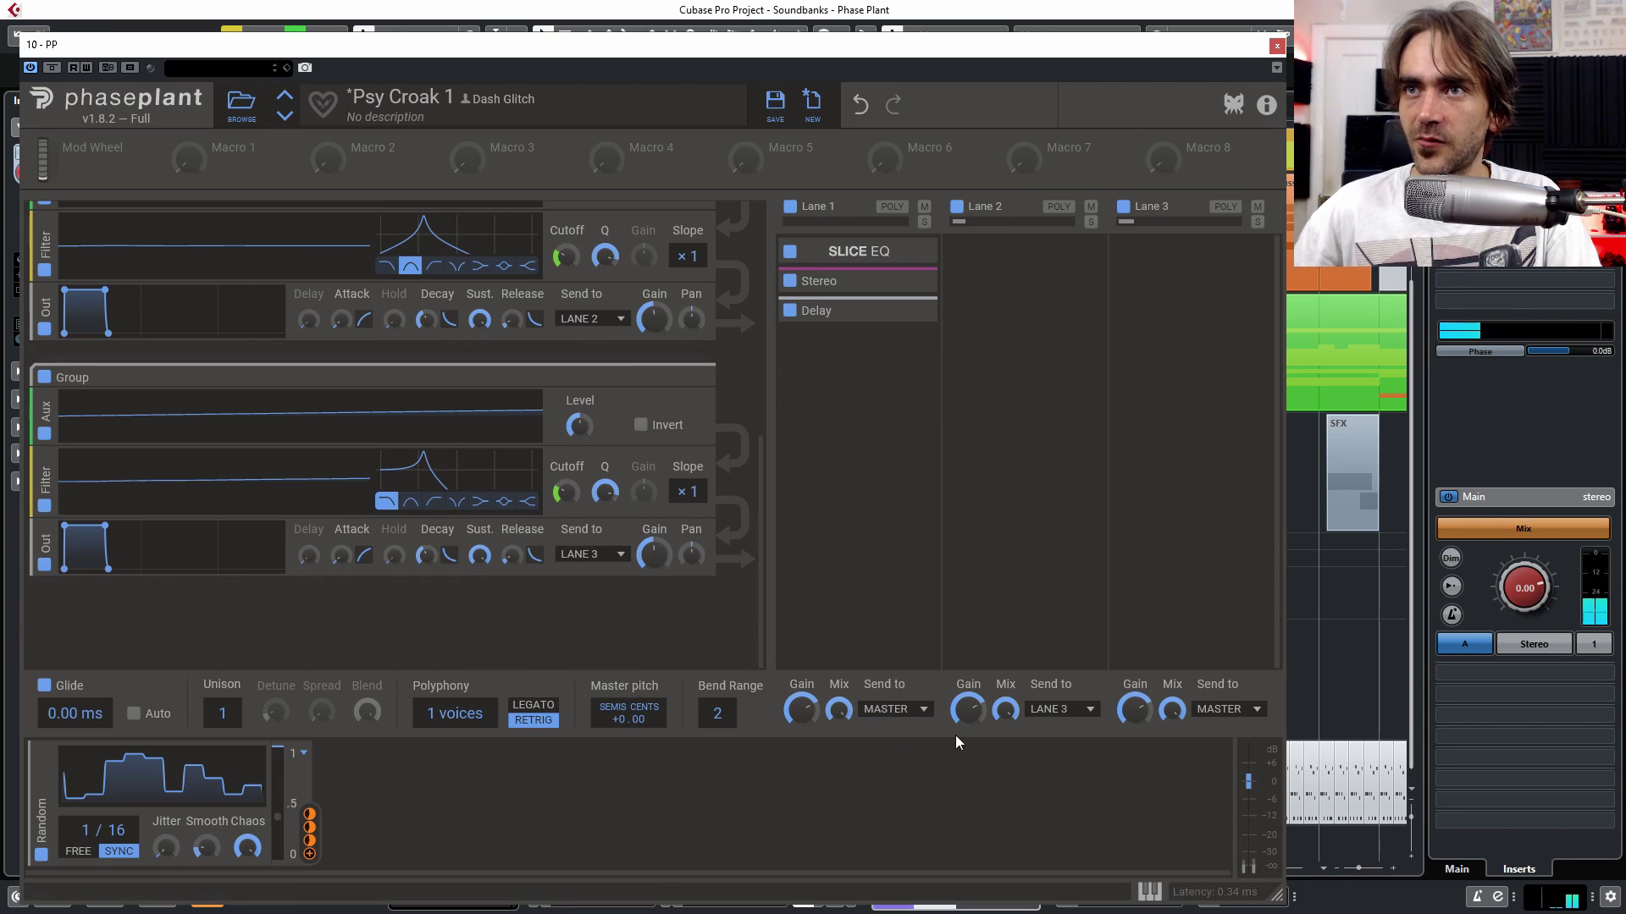
{"action": "left_click", "coordinate": [1045, 711]}
{"action": "left_click", "coordinate": [1063, 722]}
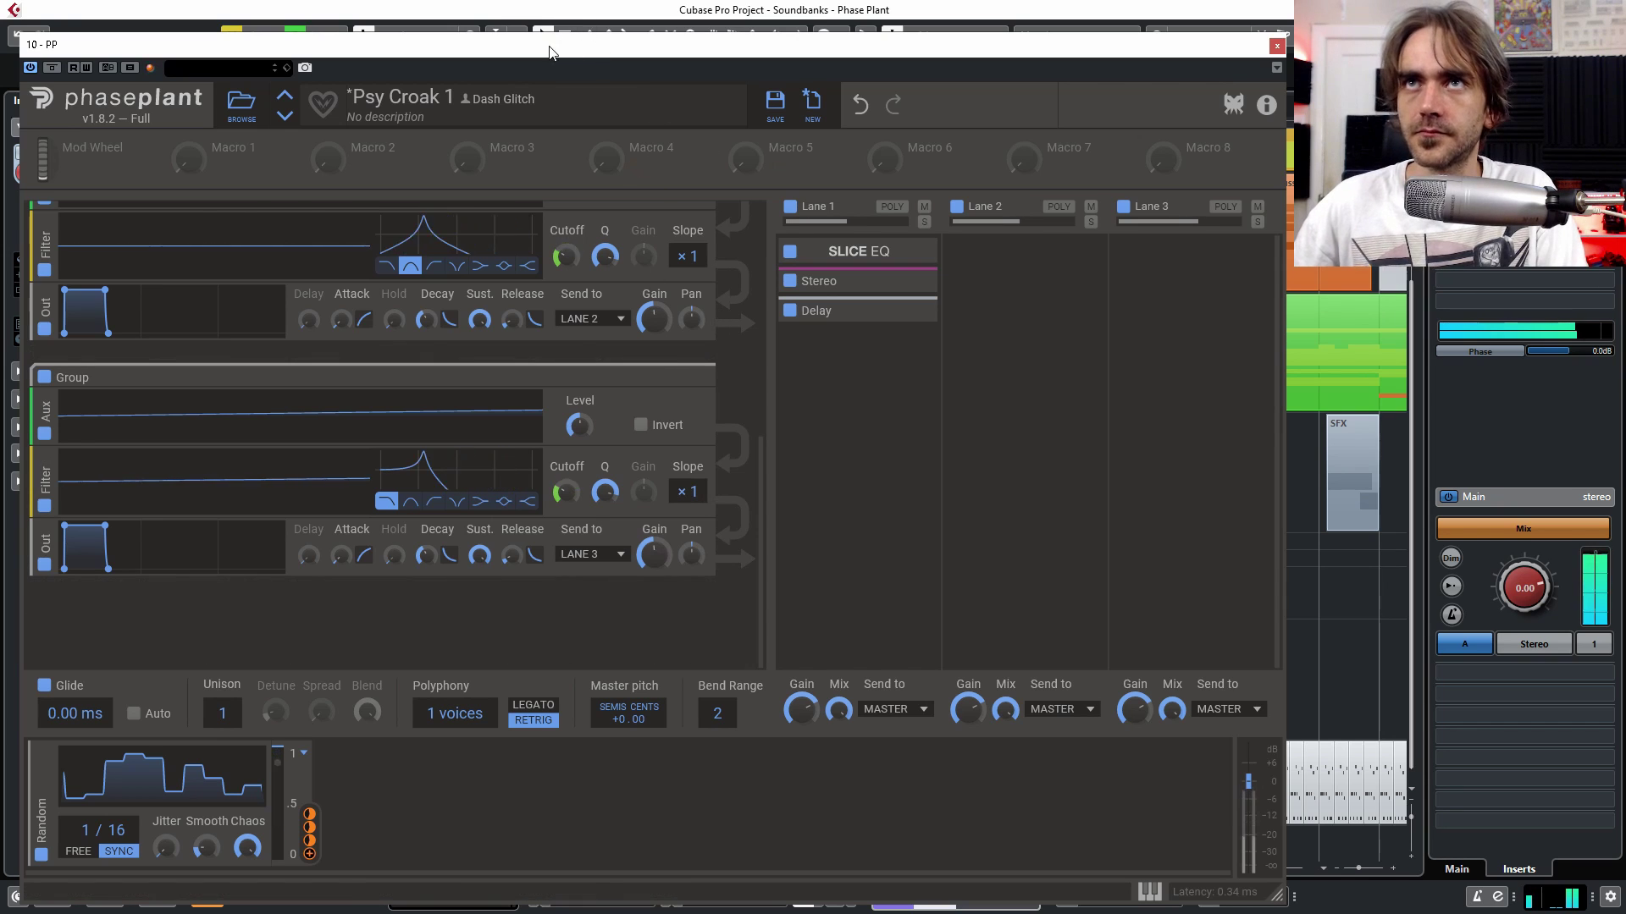
Step: Lower the PP track's volume to -8.31 in the Cubase inspector behind the plugin window
{"action": "left_click_drag", "start_coordinate": [571, 40], "coordinate": [624, 281]}
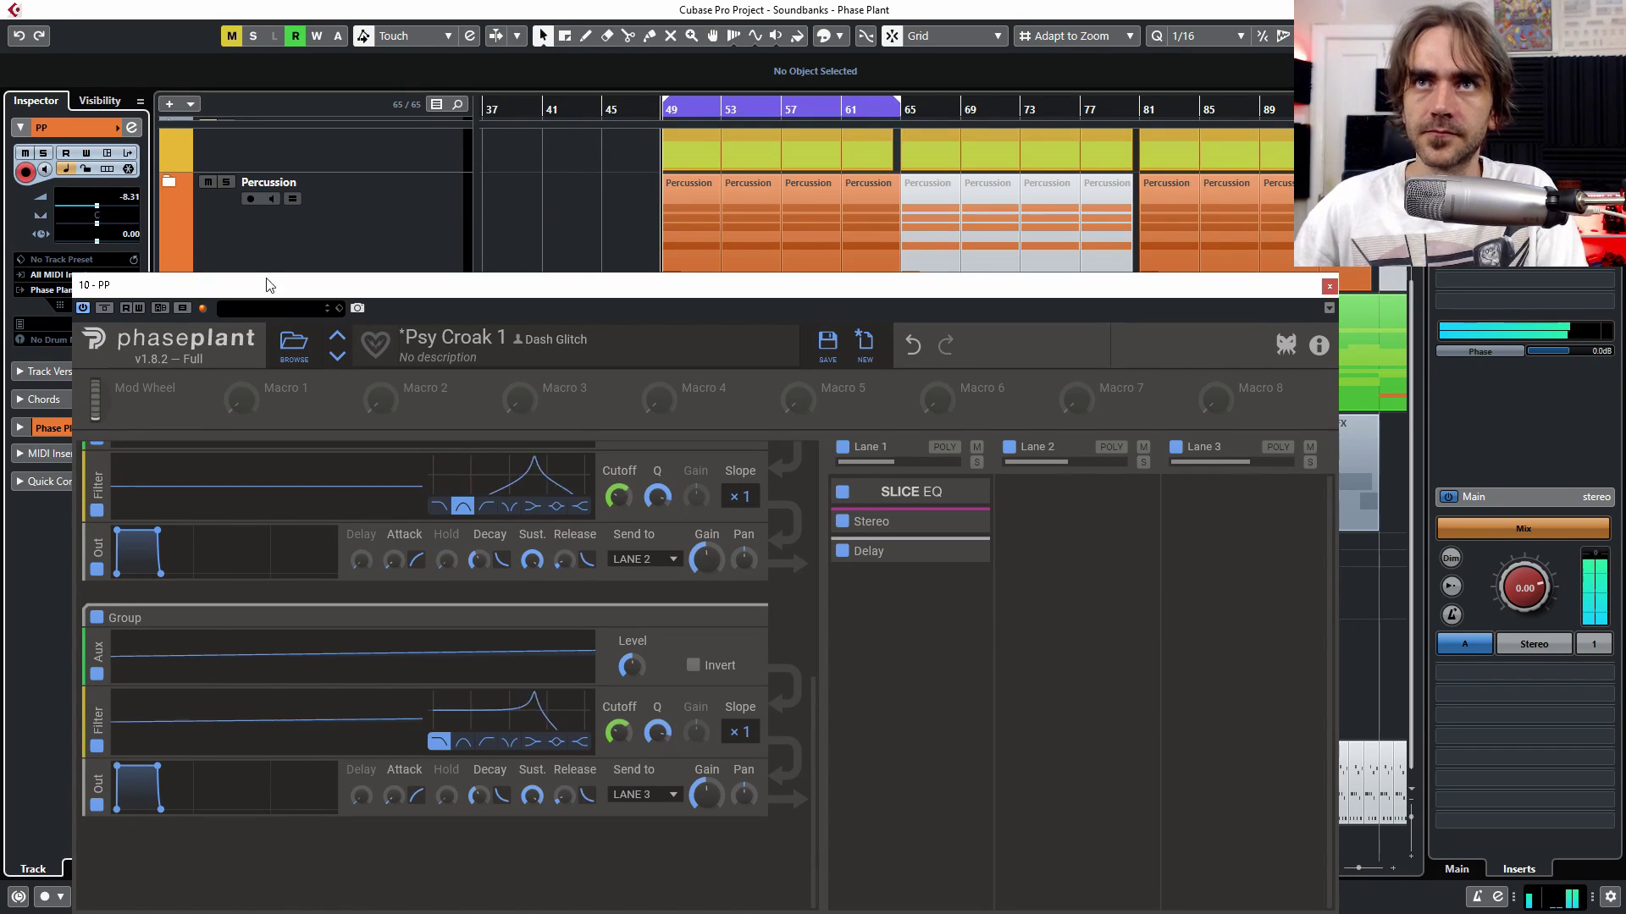
{"action": "left_click_drag", "start_coordinate": [280, 286], "coordinate": [225, 70]}
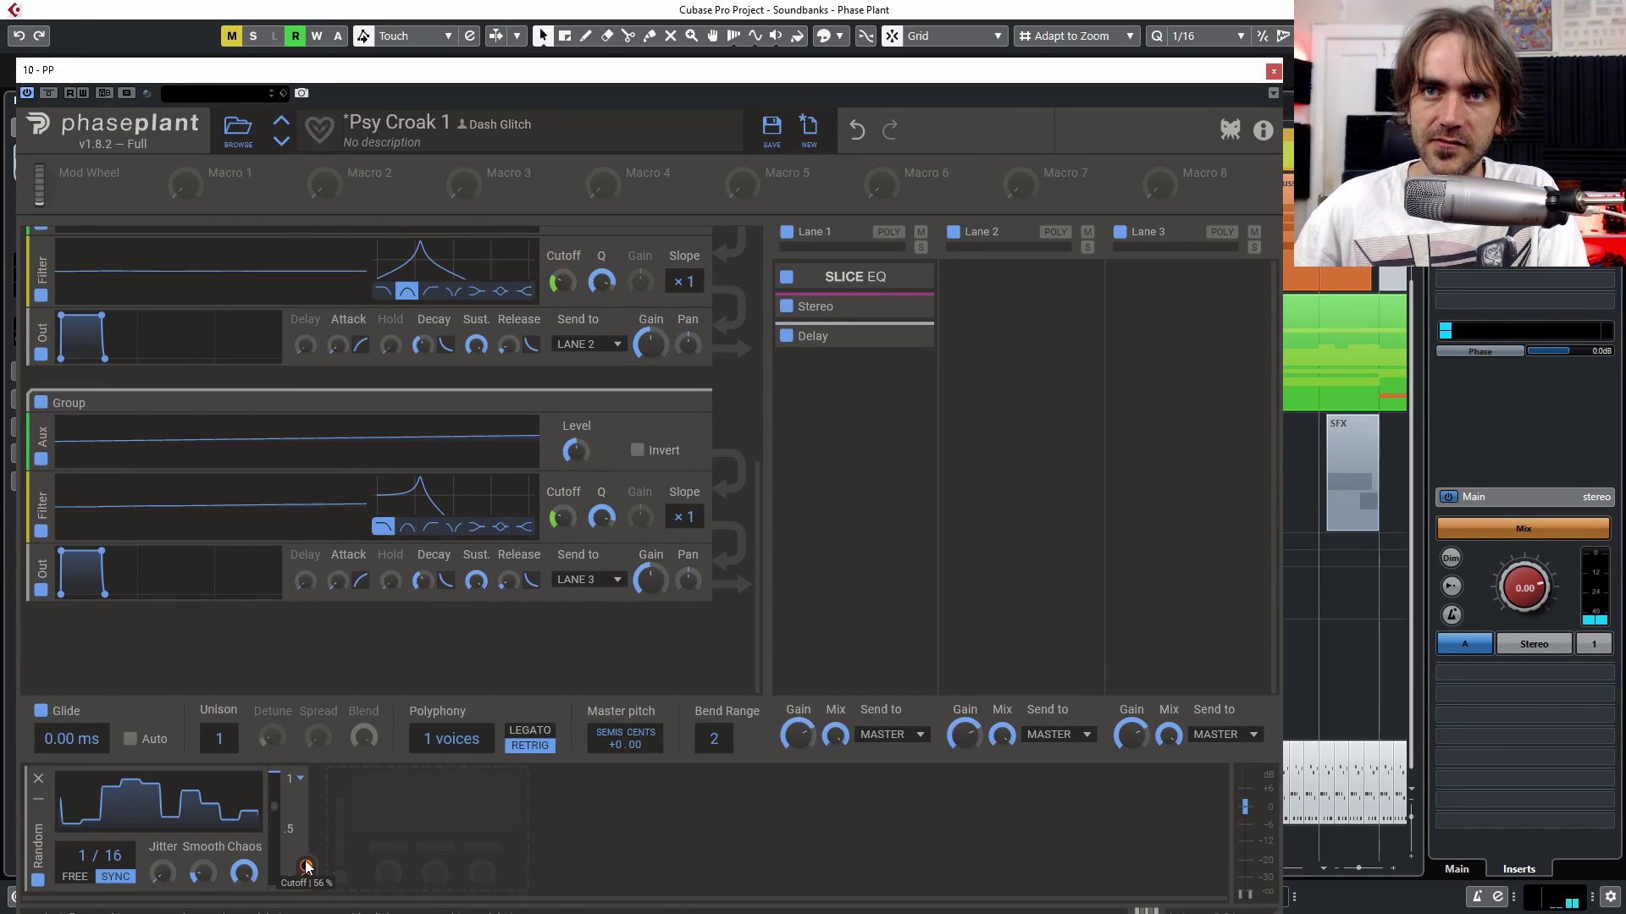
Step: Remove the Random modulator's cutoff assignments and assign Macro 1 to the cutoffs of all three filters instead
{"action": "scroll", "coordinate": [537, 344], "scroll_direction": "up", "scroll_amount": 3}
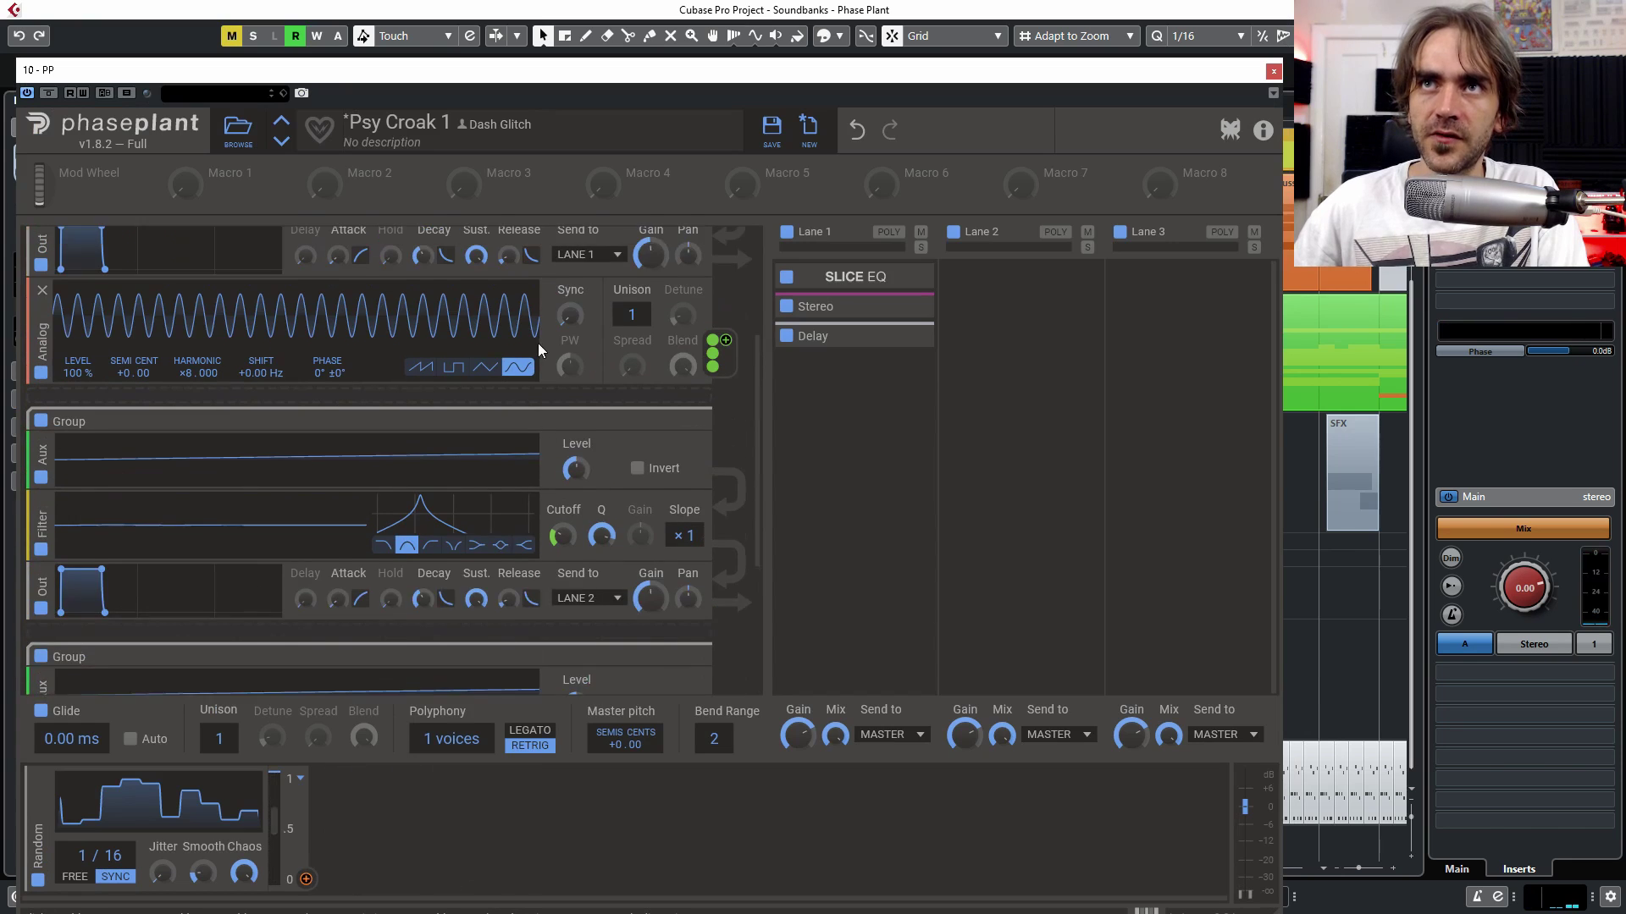
{"action": "scroll", "coordinate": [535, 334], "scroll_direction": "up", "scroll_amount": 2}
{"action": "left_click_drag", "start_coordinate": [216, 193], "coordinate": [564, 416]}
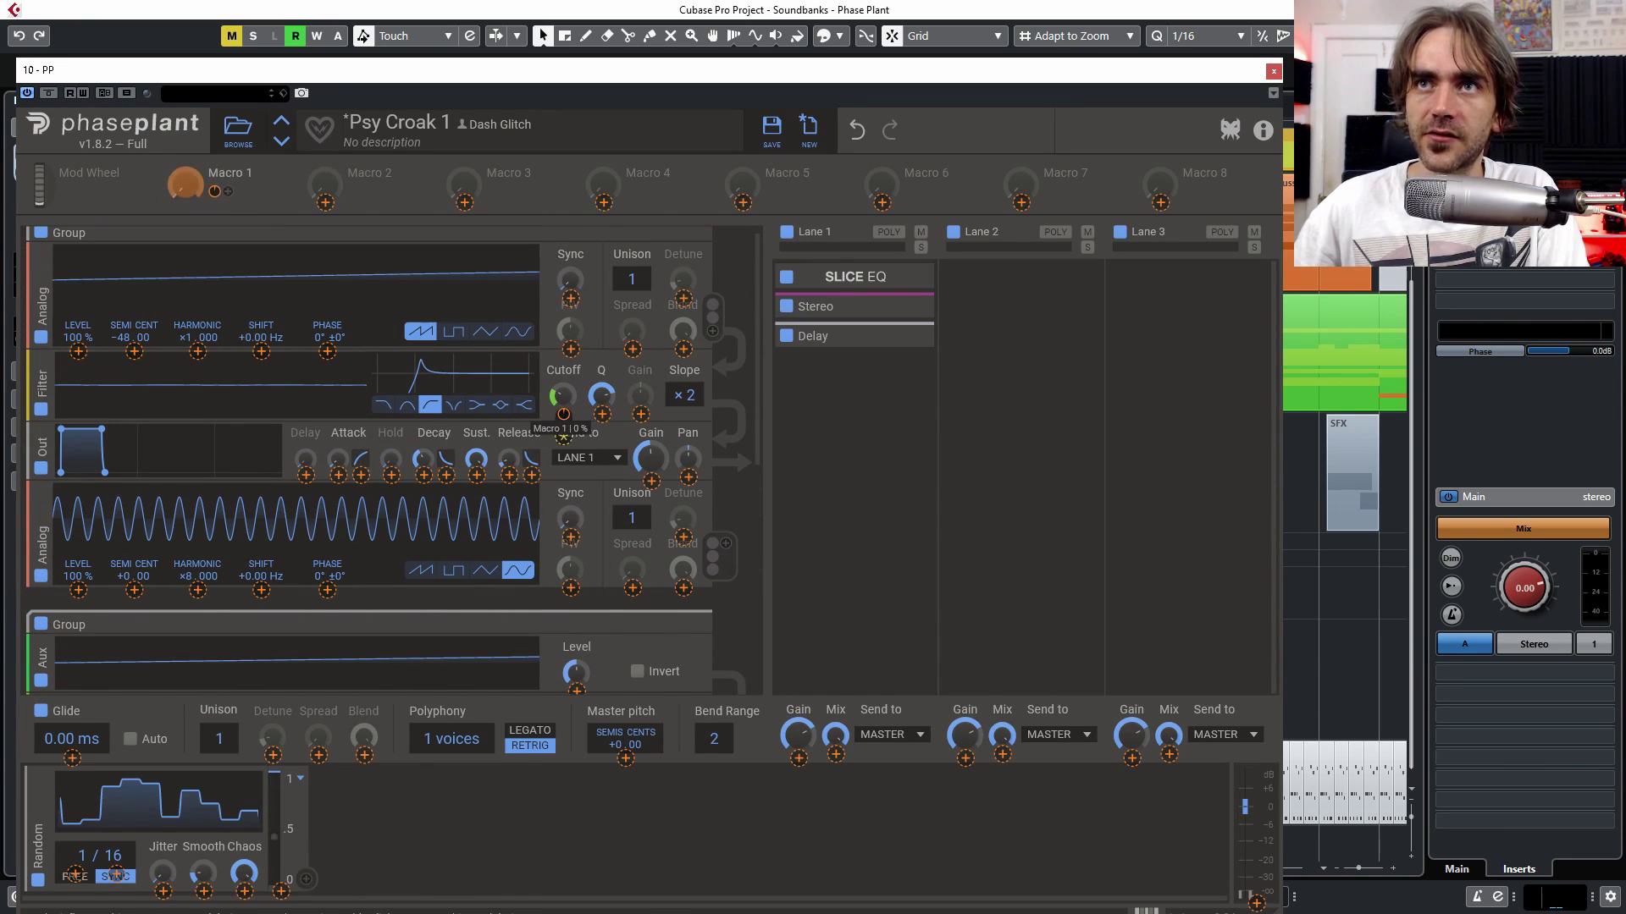
{"action": "scroll", "coordinate": [564, 419], "scroll_direction": "down", "scroll_amount": 3}
{"action": "left_click_drag", "start_coordinate": [563, 542], "coordinate": [563, 539]}
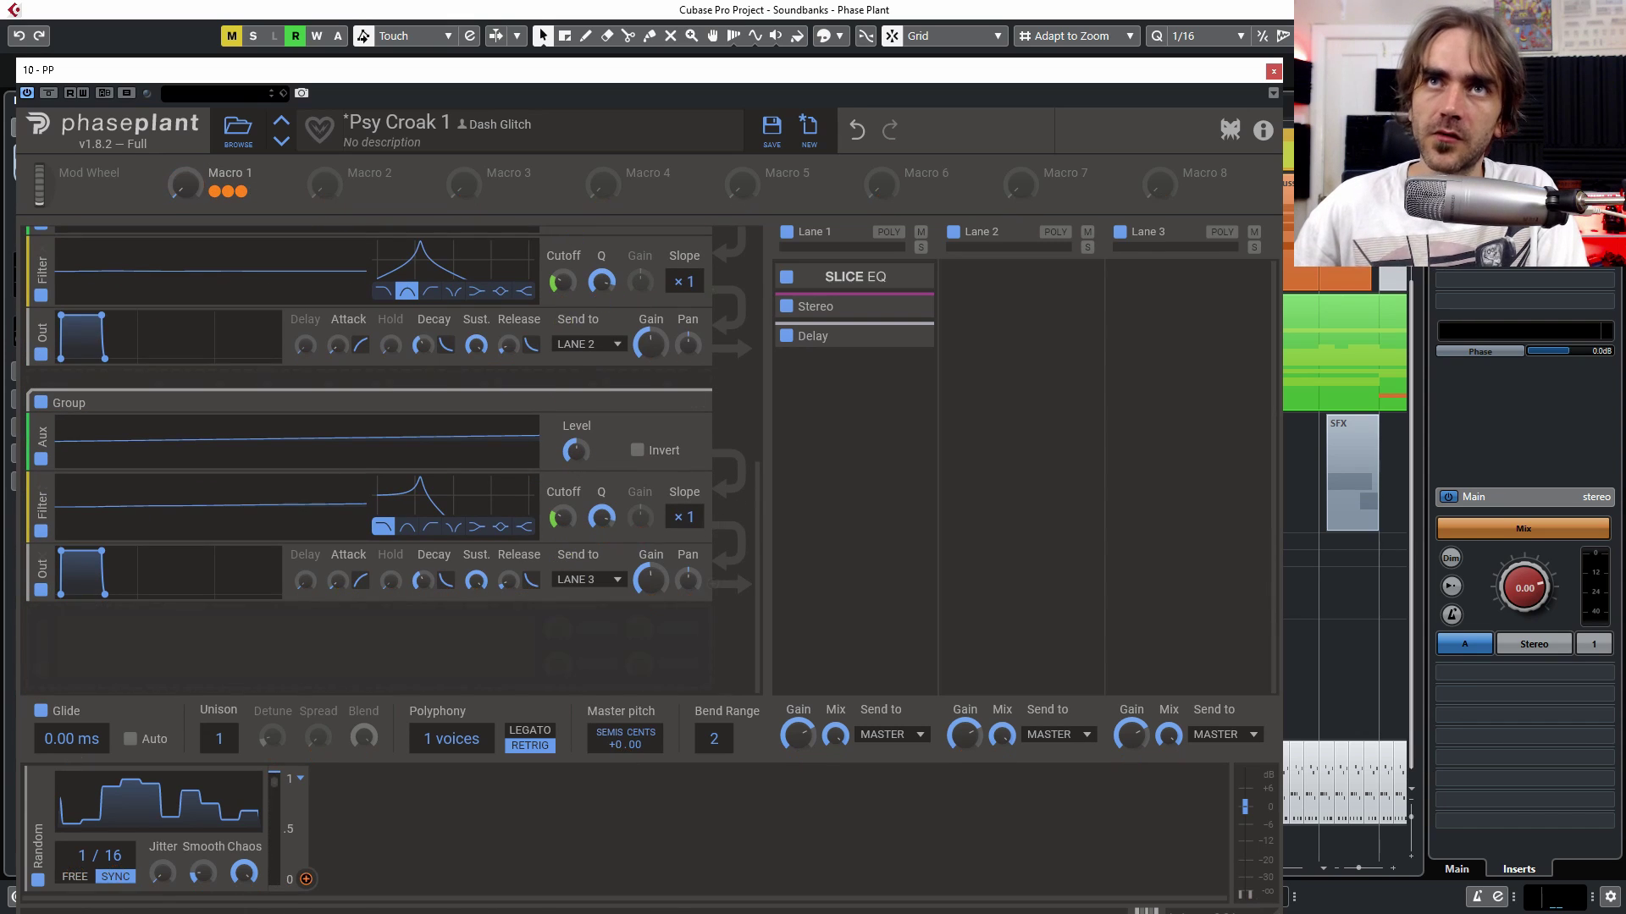
{"action": "left_click_drag", "start_coordinate": [190, 185], "coordinate": [189, 227]}
Step: Set the sawtooth Analog generator's harmonic to ×2.000
{"action": "scroll", "coordinate": [191, 374], "scroll_direction": "up", "scroll_amount": 2}
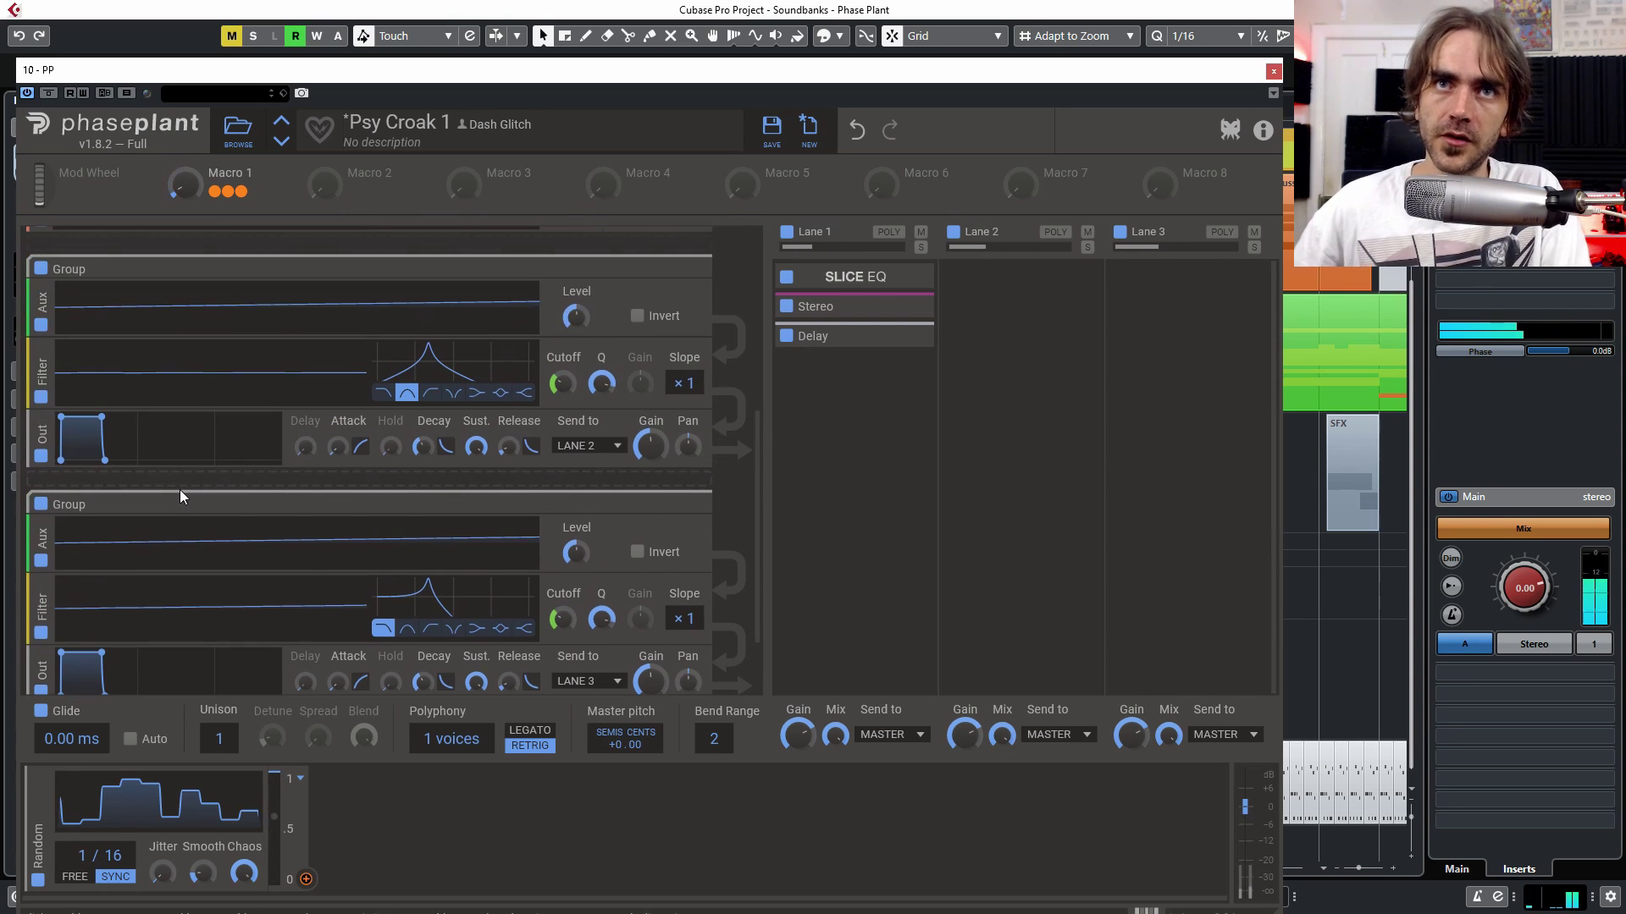
{"action": "scroll", "coordinate": [155, 539], "scroll_direction": "up", "scroll_amount": 7}
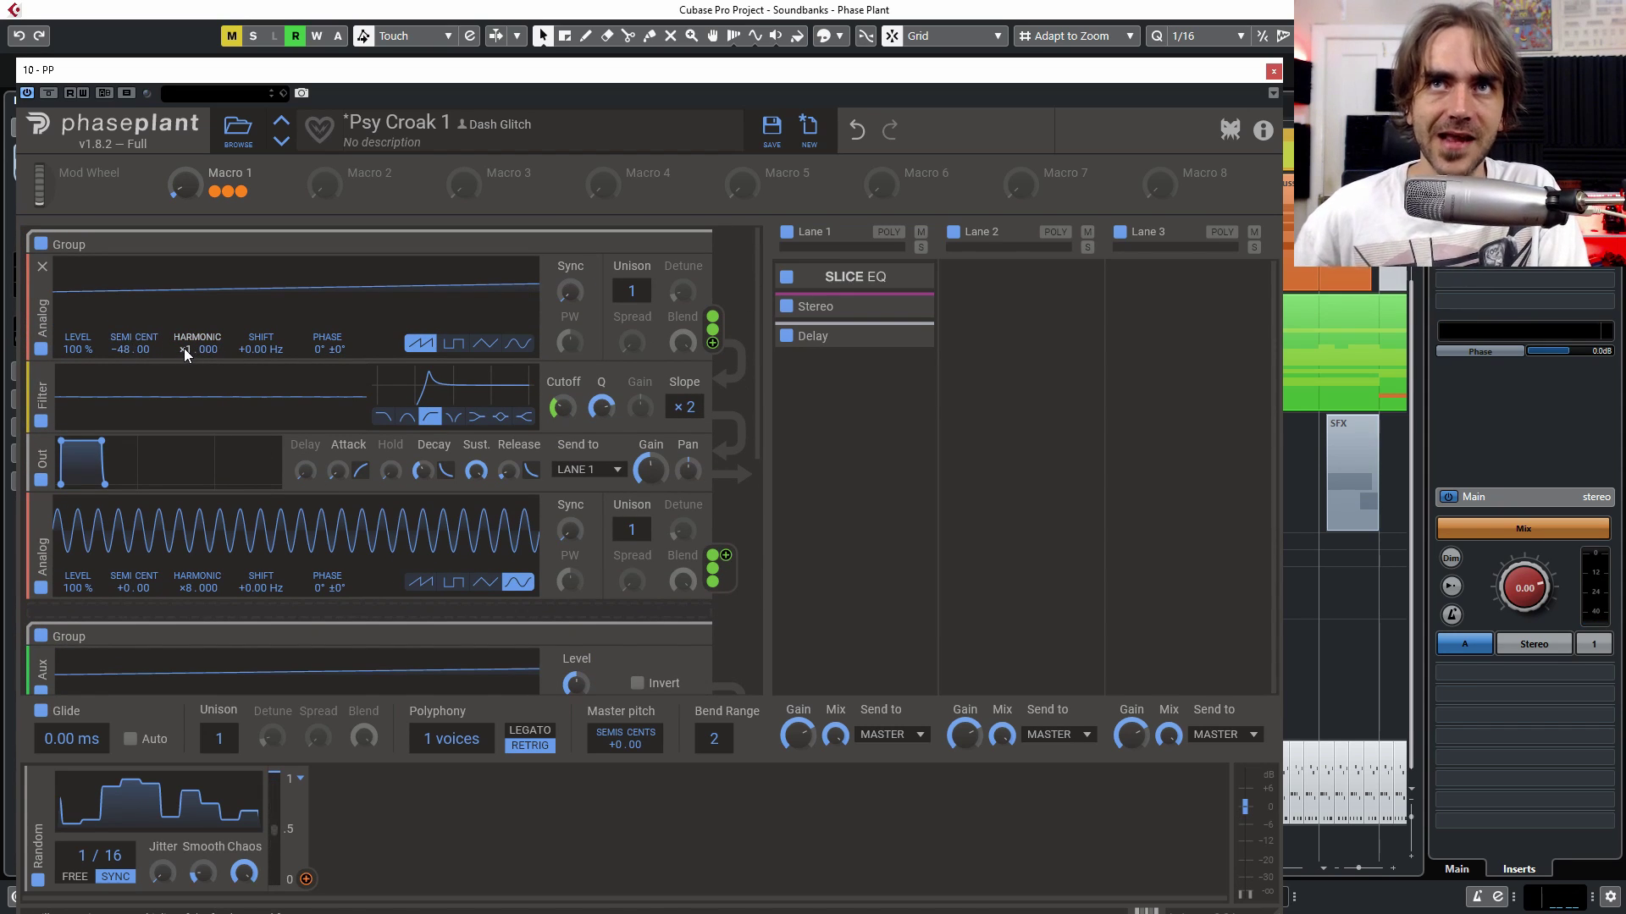
{"action": "left_click_drag", "start_coordinate": [185, 348], "coordinate": [185, 339]}
Step: Sweep Macro 1 up and down during playback to audition the combined filter cutoff movement
{"action": "mouse_move", "coordinate": [191, 173]}
{"action": "left_mouse_down"}
{"action": "mouse_move", "coordinate": [191, 152]}
{"action": "mouse_move", "coordinate": [186, 191]}
{"action": "left_mouse_up"}
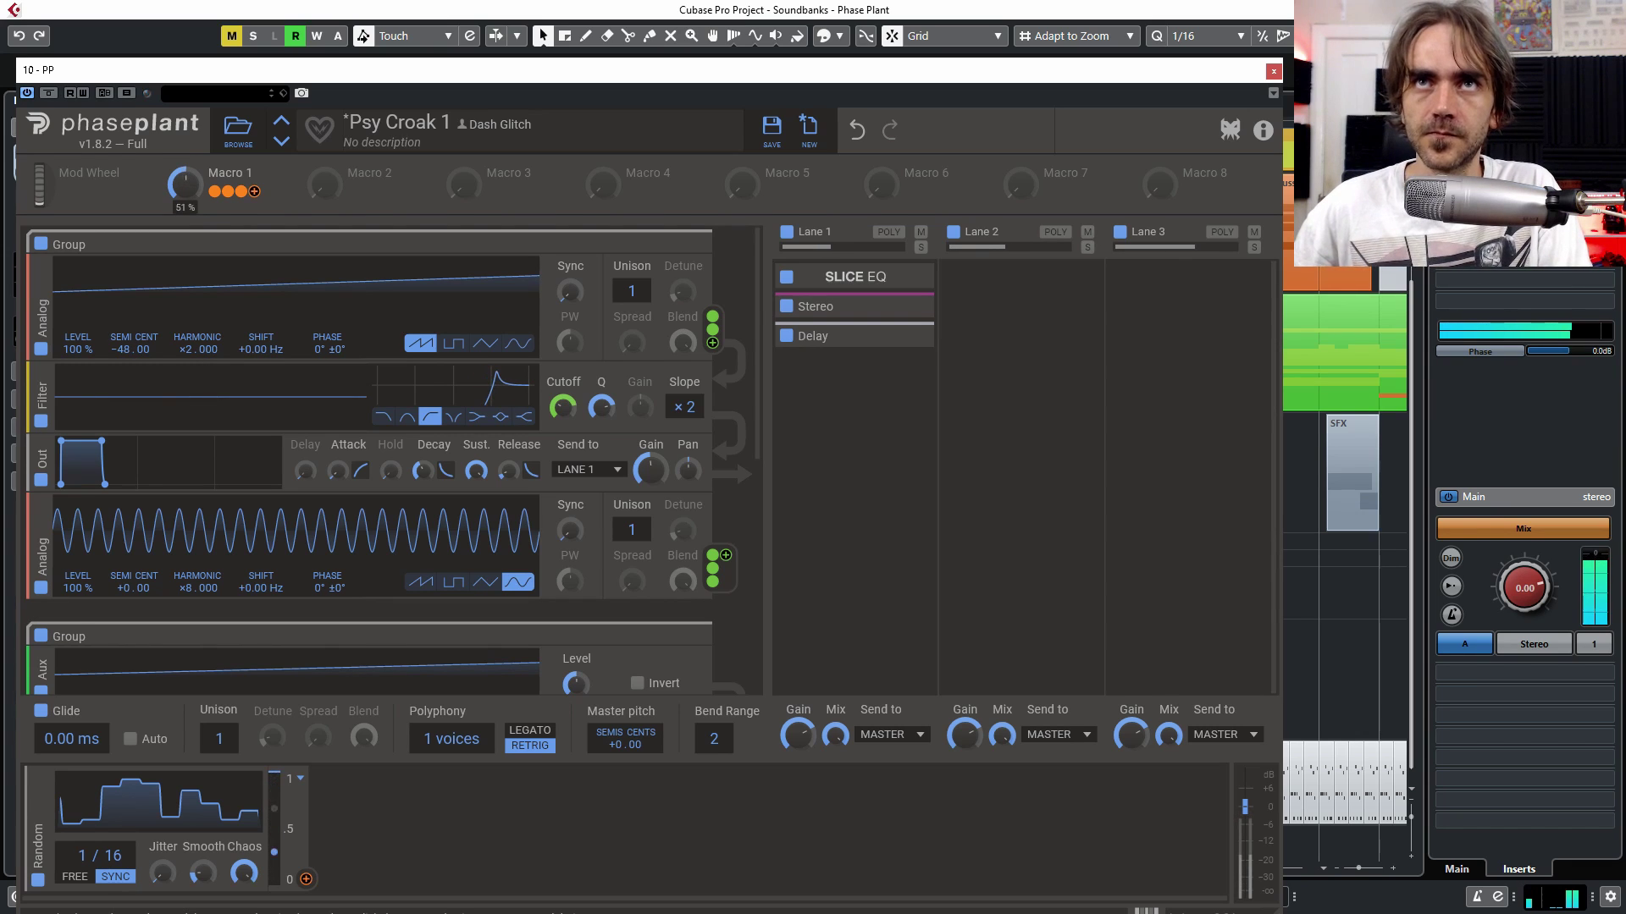
{"action": "left_click_drag", "start_coordinate": [185, 183], "coordinate": [185, 201]}
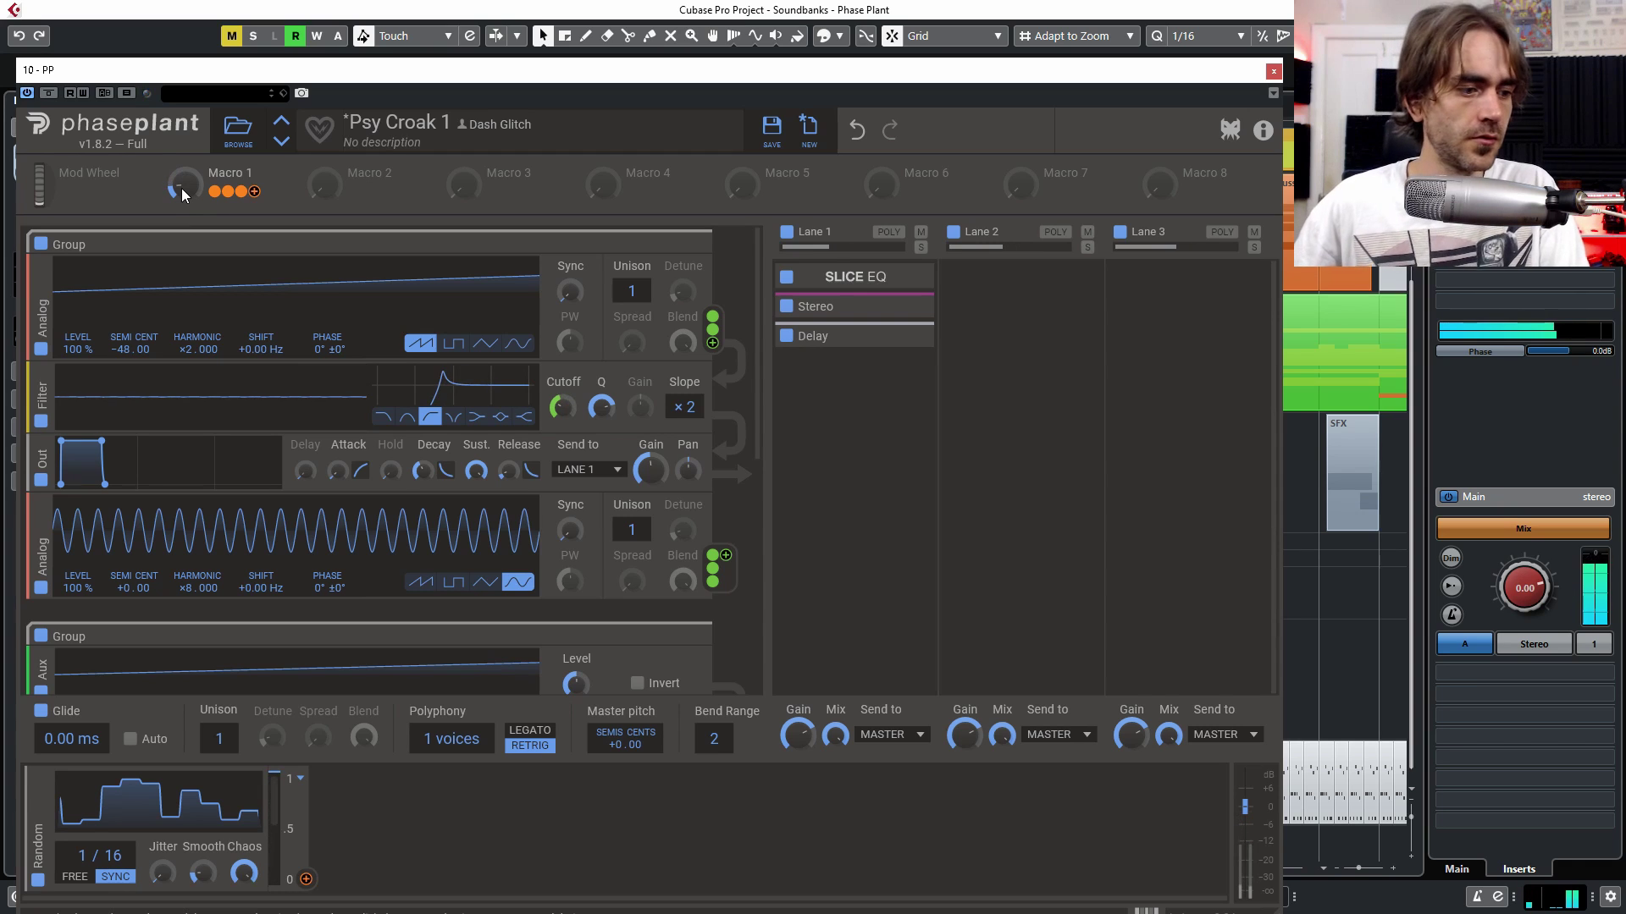
{"action": "left_click_drag", "start_coordinate": [201, 188], "coordinate": [201, 170]}
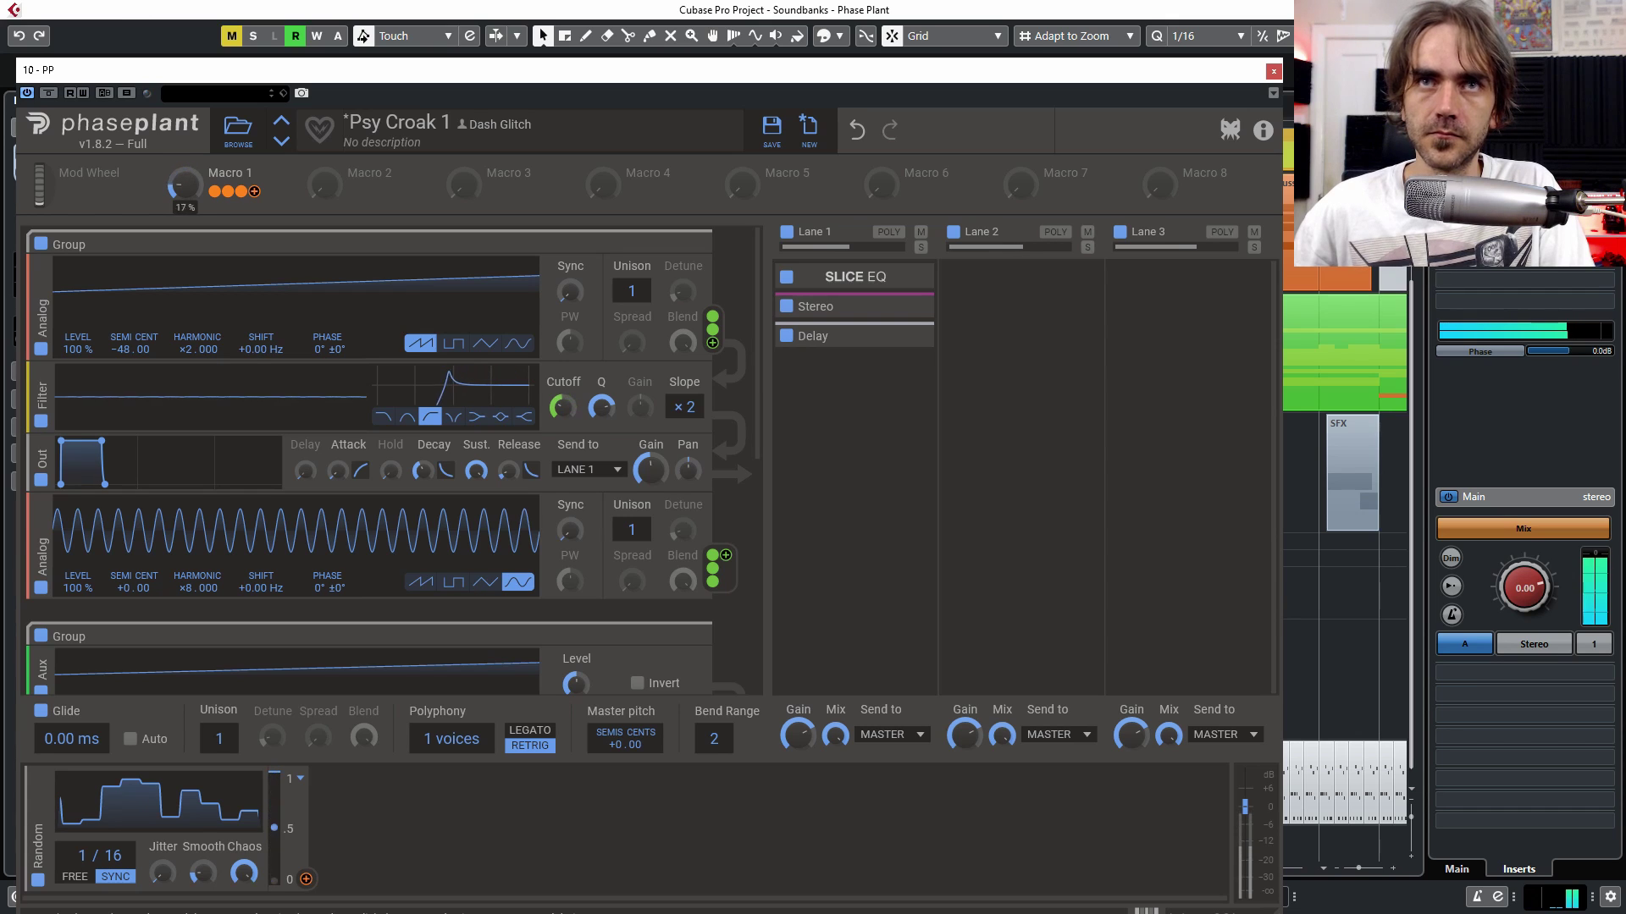
{"action": "left_click_drag", "start_coordinate": [199, 196], "coordinate": [199, 190]}
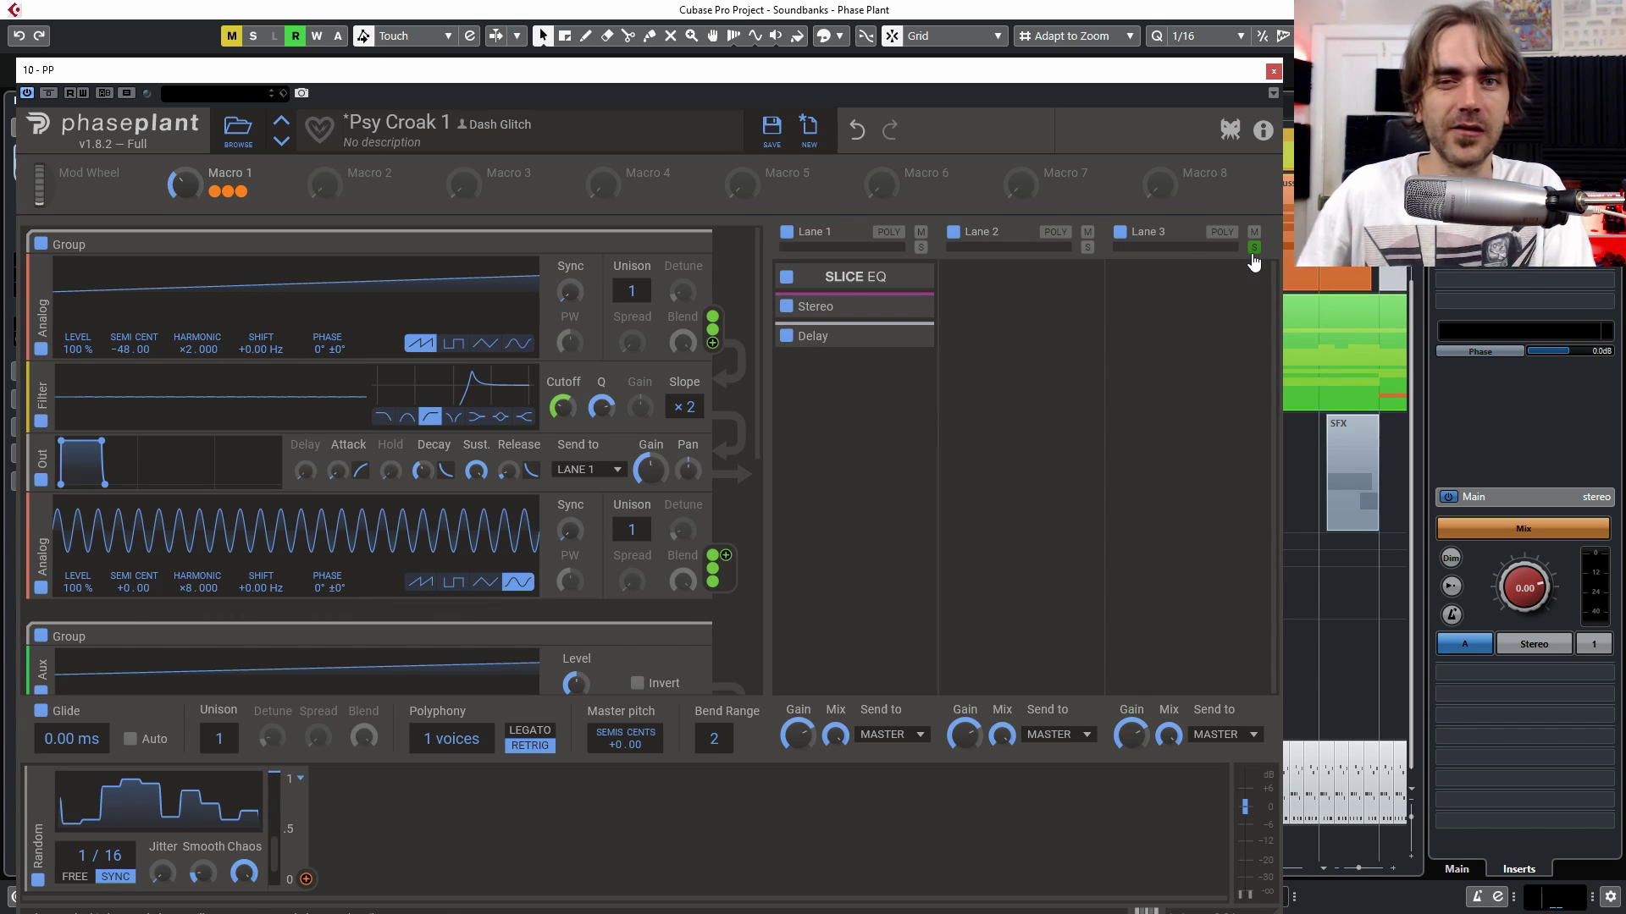
Step: Audition Lane 3 in solo while sweeping Macro 1, and restore all lanes to compare the full sound
{"action": "mouse_move", "coordinate": [183, 183]}
{"action": "left_mouse_down"}
{"action": "mouse_move", "coordinate": [184, 169]}
{"action": "mouse_move", "coordinate": [184, 187]}
{"action": "left_mouse_up"}
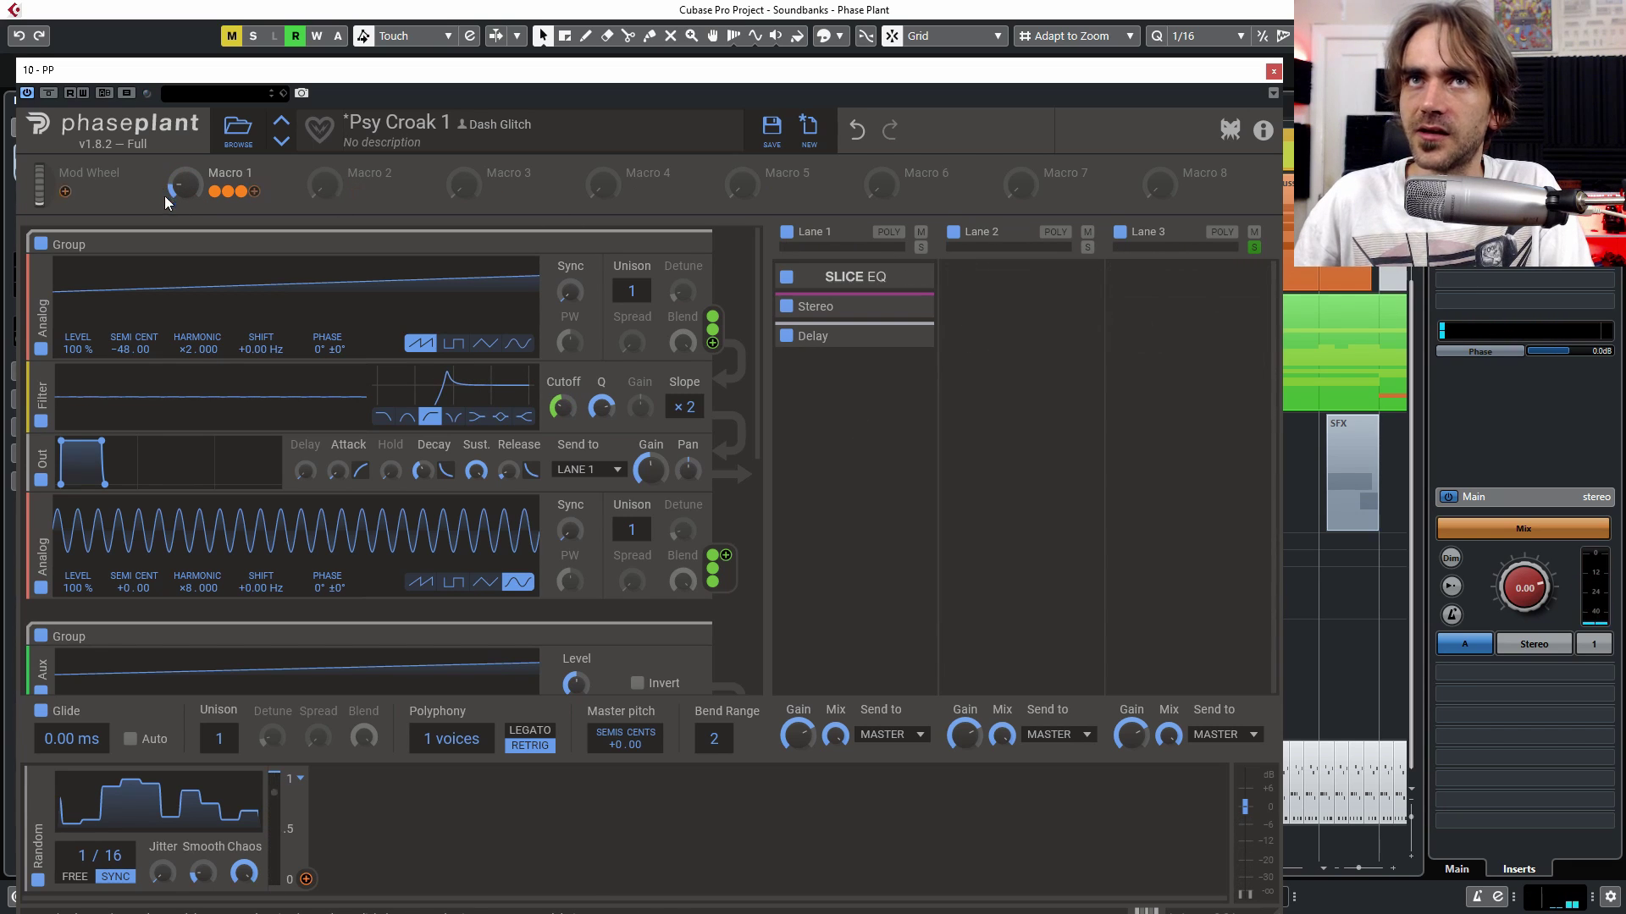
{"action": "scroll", "coordinate": [728, 429], "scroll_direction": "down", "scroll_amount": 5}
{"action": "left_click_drag", "start_coordinate": [184, 188], "coordinate": [184, 208]}
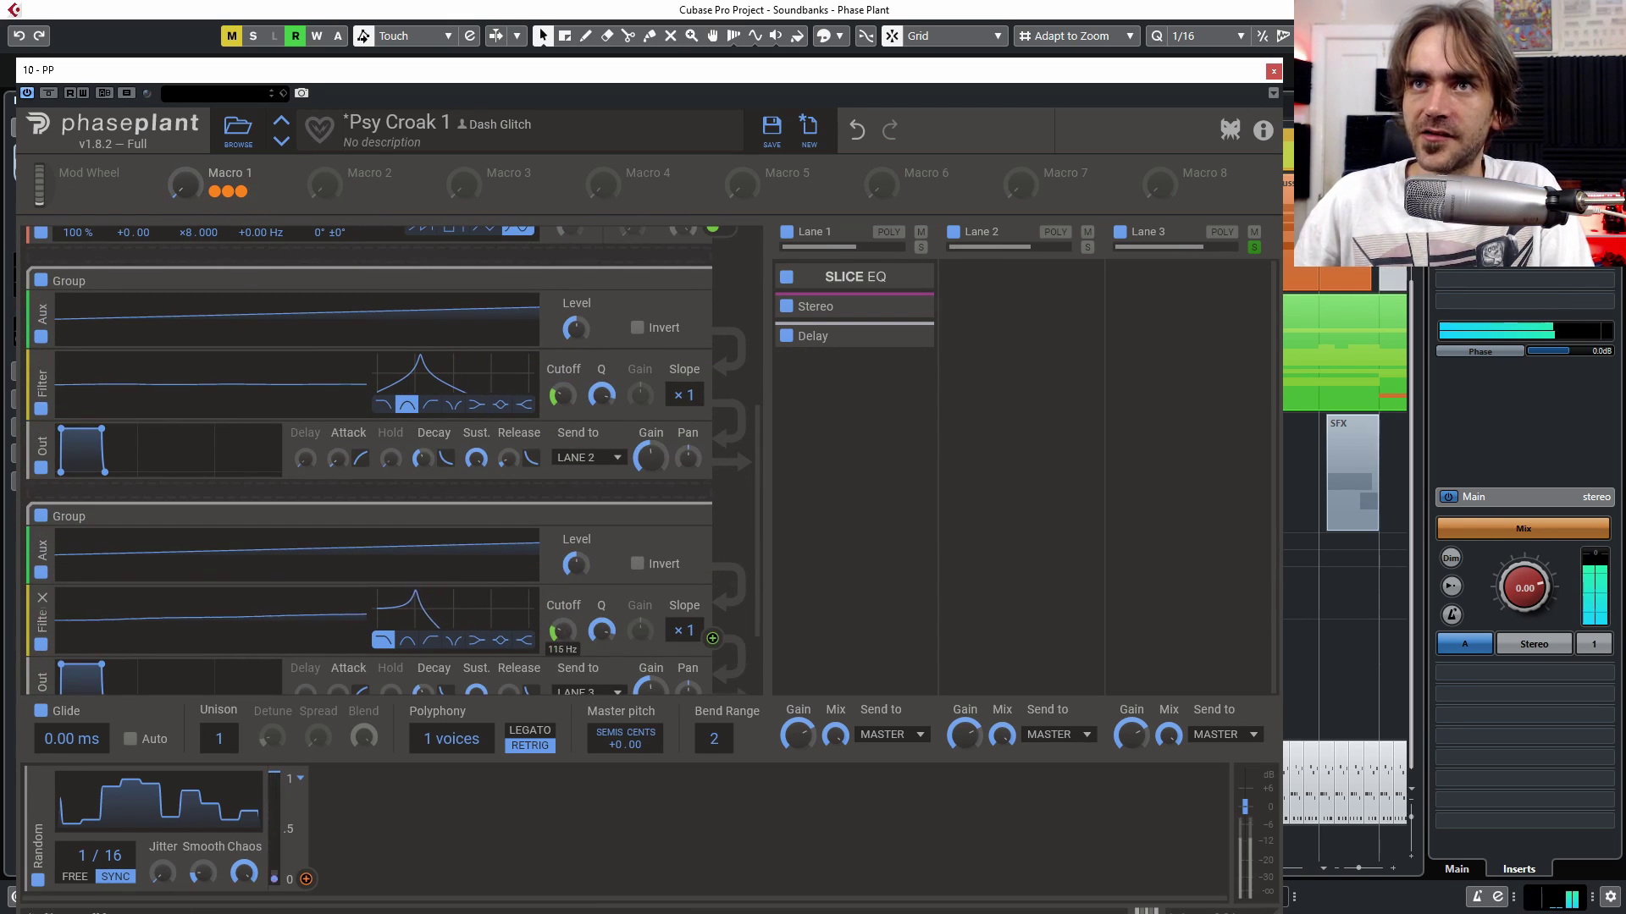
{"action": "mouse_move", "coordinate": [174, 186]}
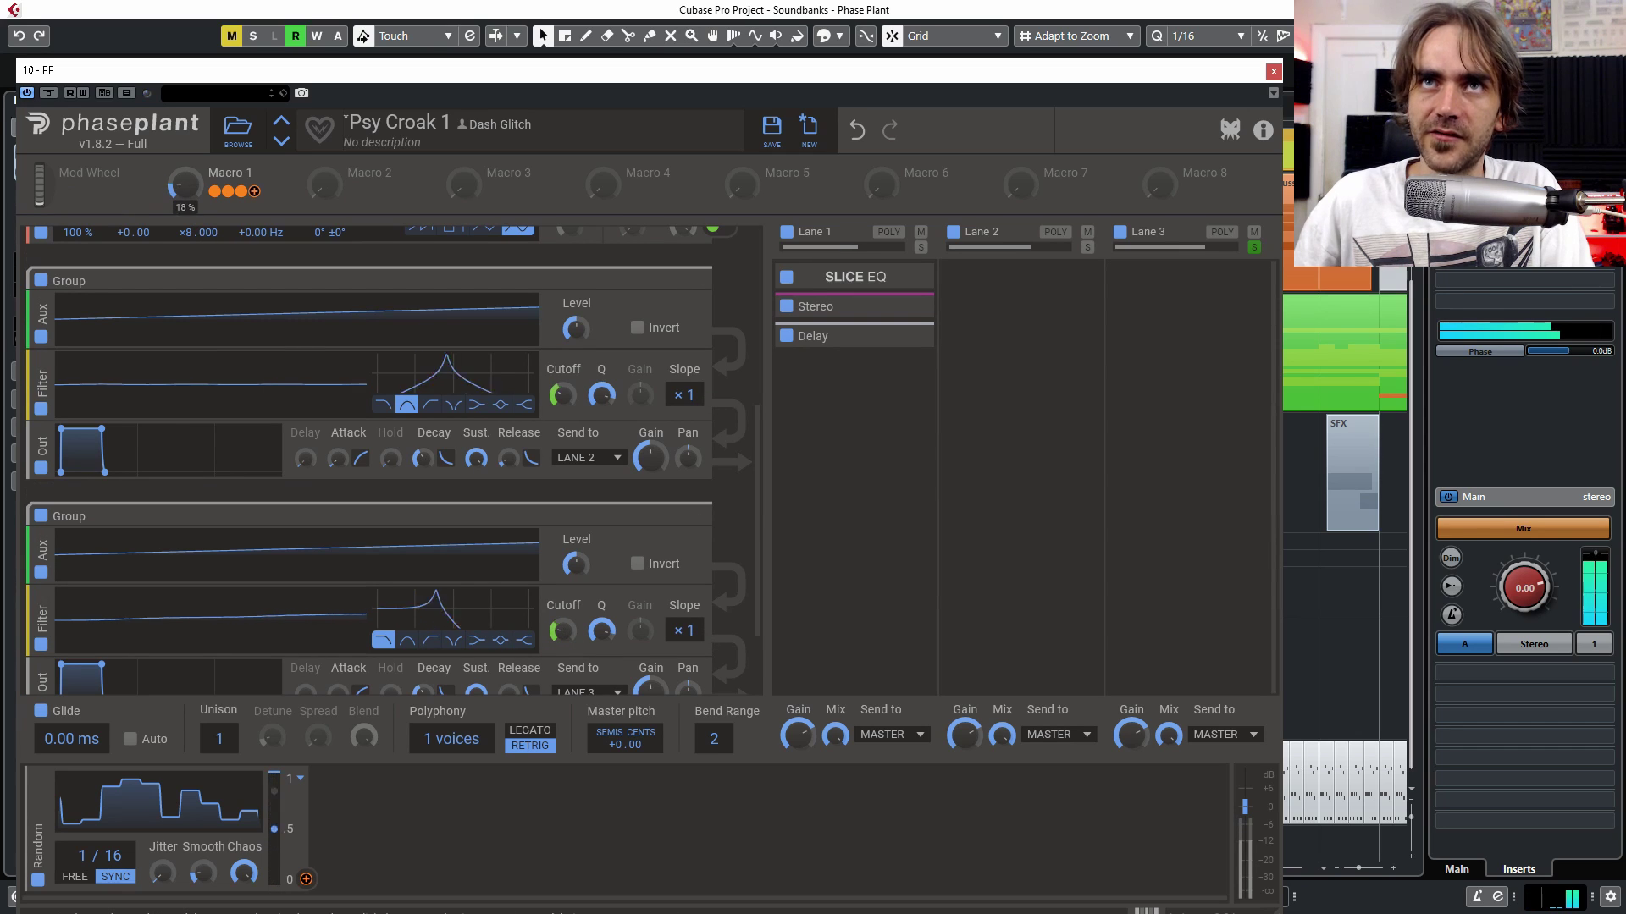
{"action": "left_click", "coordinate": [1254, 247]}
{"action": "mouse_move", "coordinate": [184, 190]}
{"action": "left_mouse_down"}
{"action": "mouse_move", "coordinate": [185, 153]}
{"action": "mouse_move", "coordinate": [185, 192]}
{"action": "left_mouse_up"}
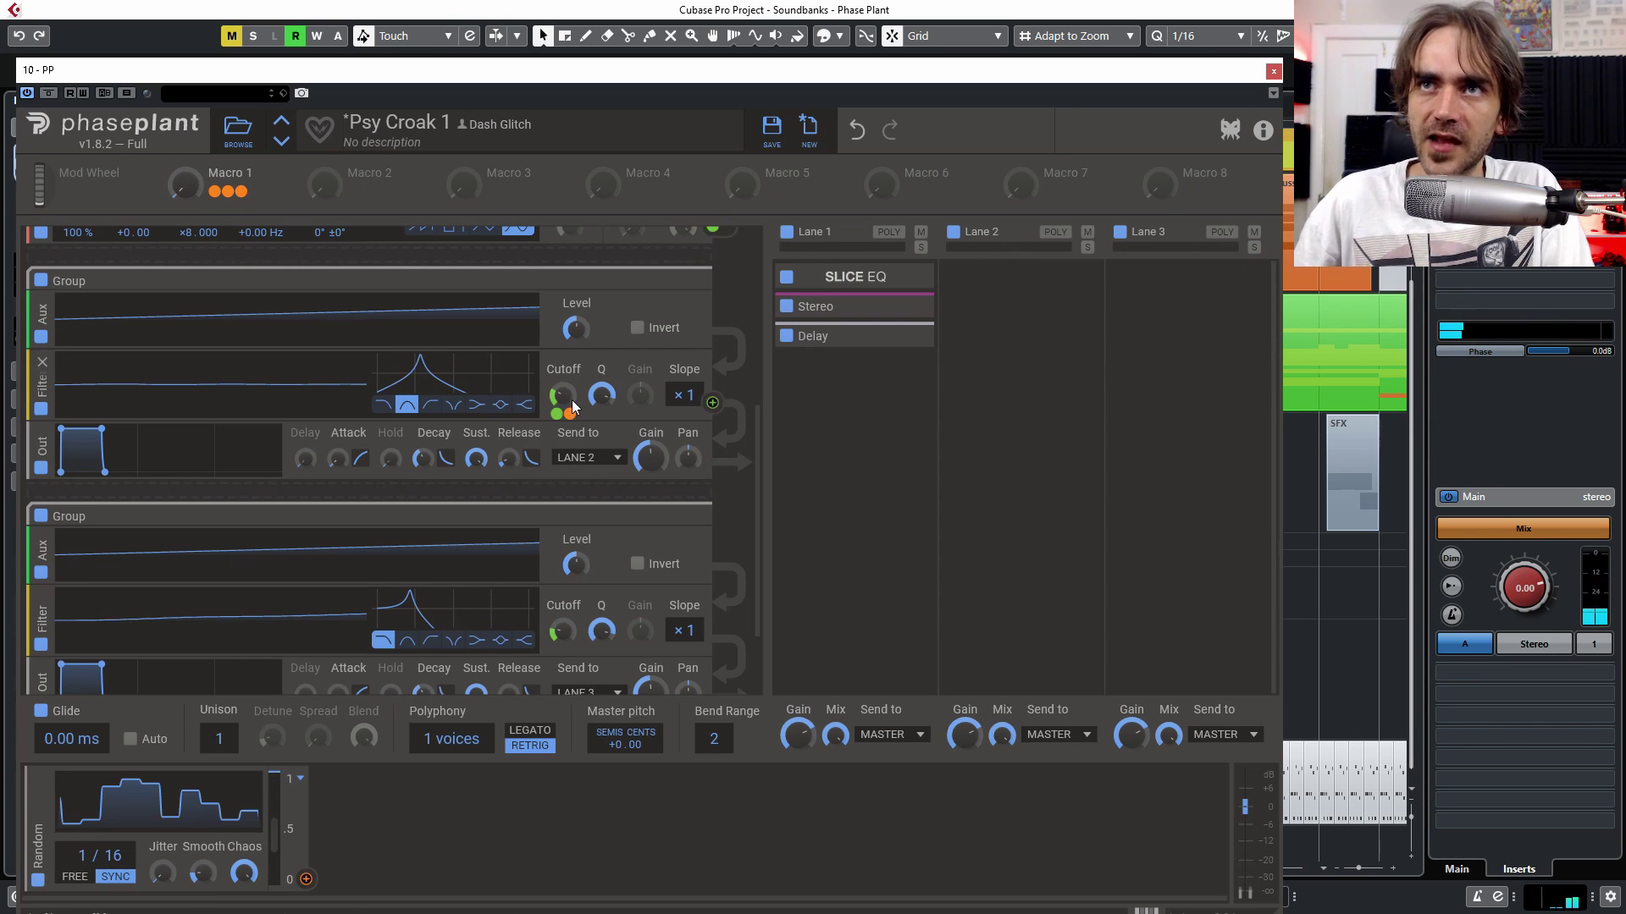
{"action": "scroll", "coordinate": [580, 393], "scroll_direction": "up", "scroll_amount": 4}
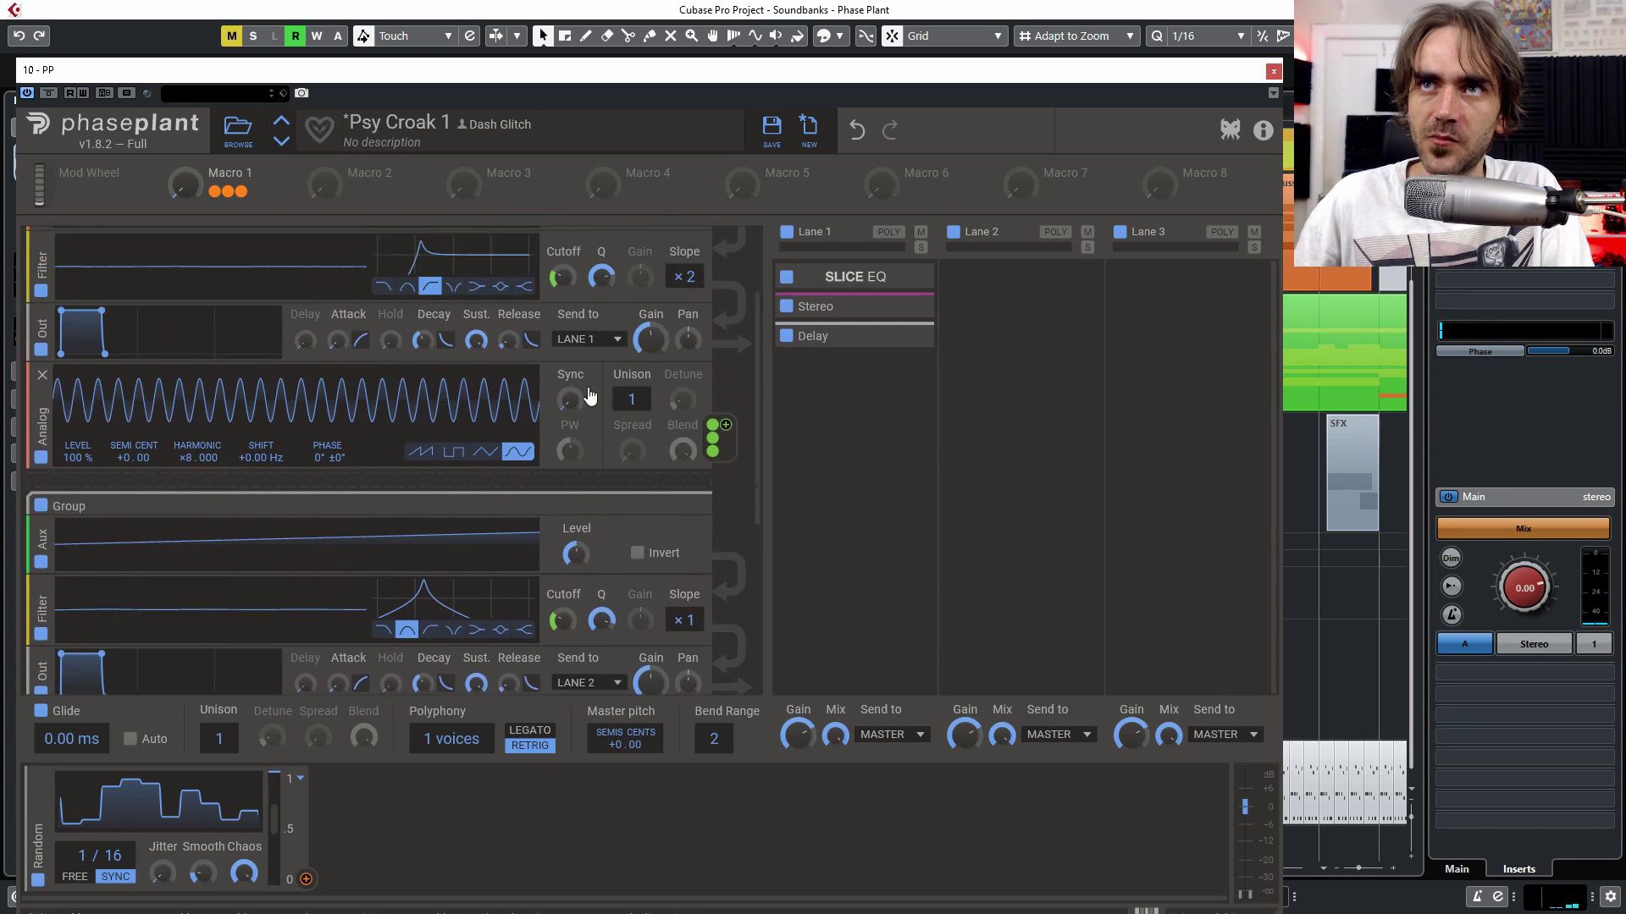
Step: Copy the Slice EQ from Lane 1 into the empty Lane 3
{"action": "left_click_drag", "start_coordinate": [573, 354], "coordinate": [572, 357]}
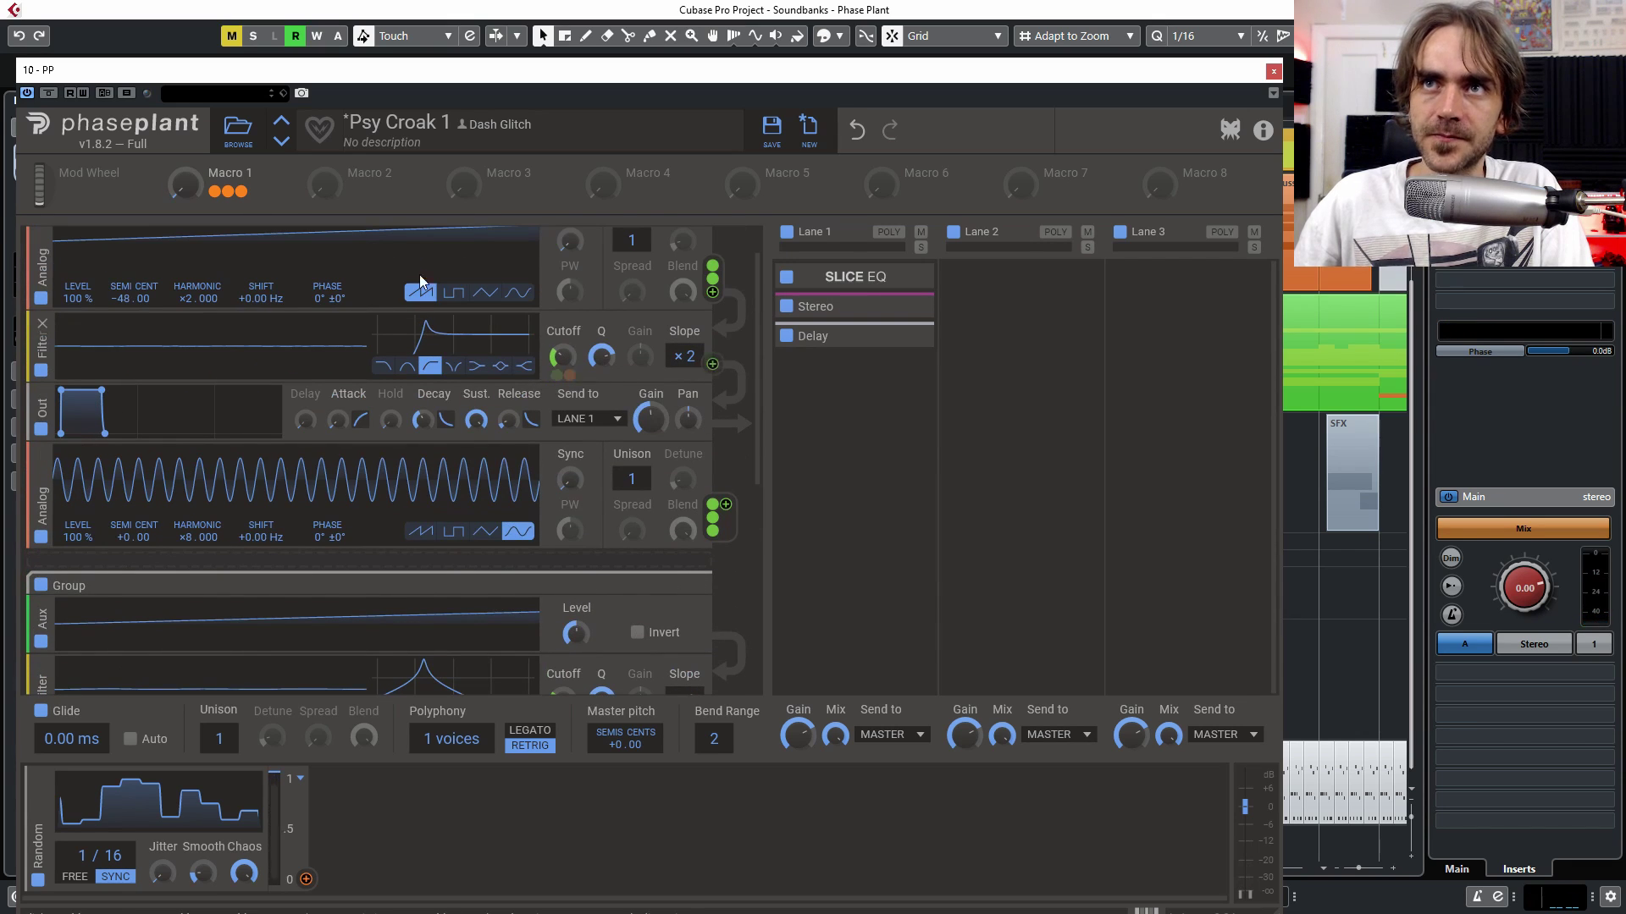
{"action": "mouse_move", "coordinate": [169, 186]}
{"action": "left_mouse_down"}
{"action": "mouse_move", "coordinate": [169, 161]}
{"action": "mouse_move", "coordinate": [170, 207]}
{"action": "left_mouse_up"}
{"action": "scroll", "coordinate": [568, 499], "scroll_direction": "down", "scroll_amount": 7}
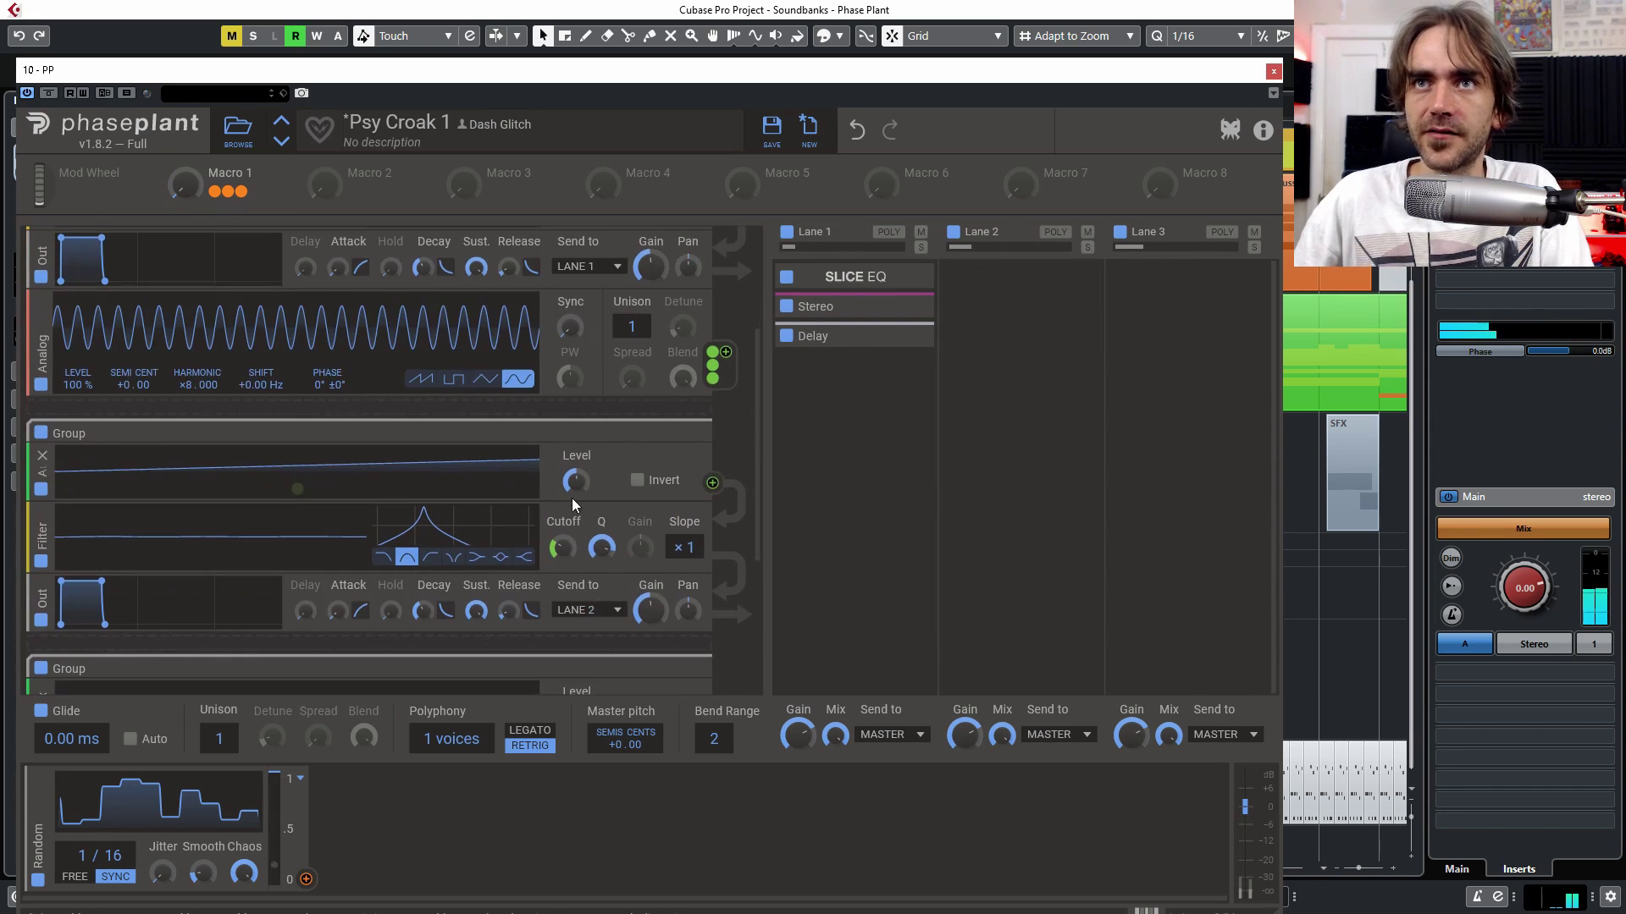
{"action": "scroll", "coordinate": [671, 570], "scroll_direction": "down", "scroll_amount": 1}
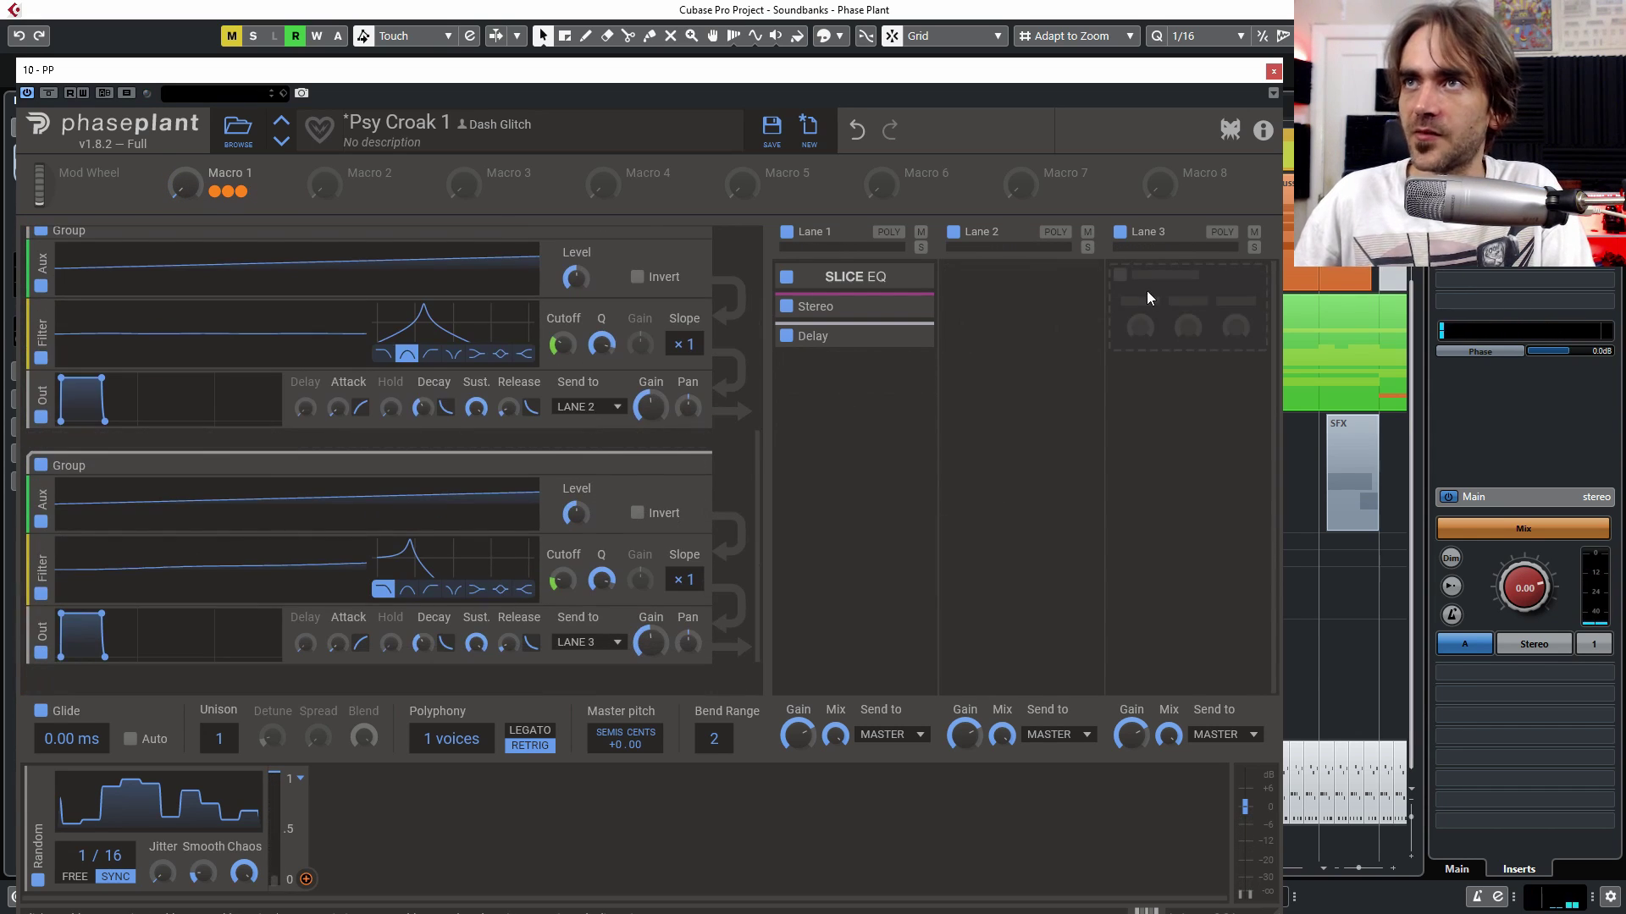
{"action": "left_click", "coordinate": [1146, 292]}
{"action": "left_click", "coordinate": [872, 421]}
{"action": "left_click_drag", "start_coordinate": [855, 277], "coordinate": [1147, 292]}
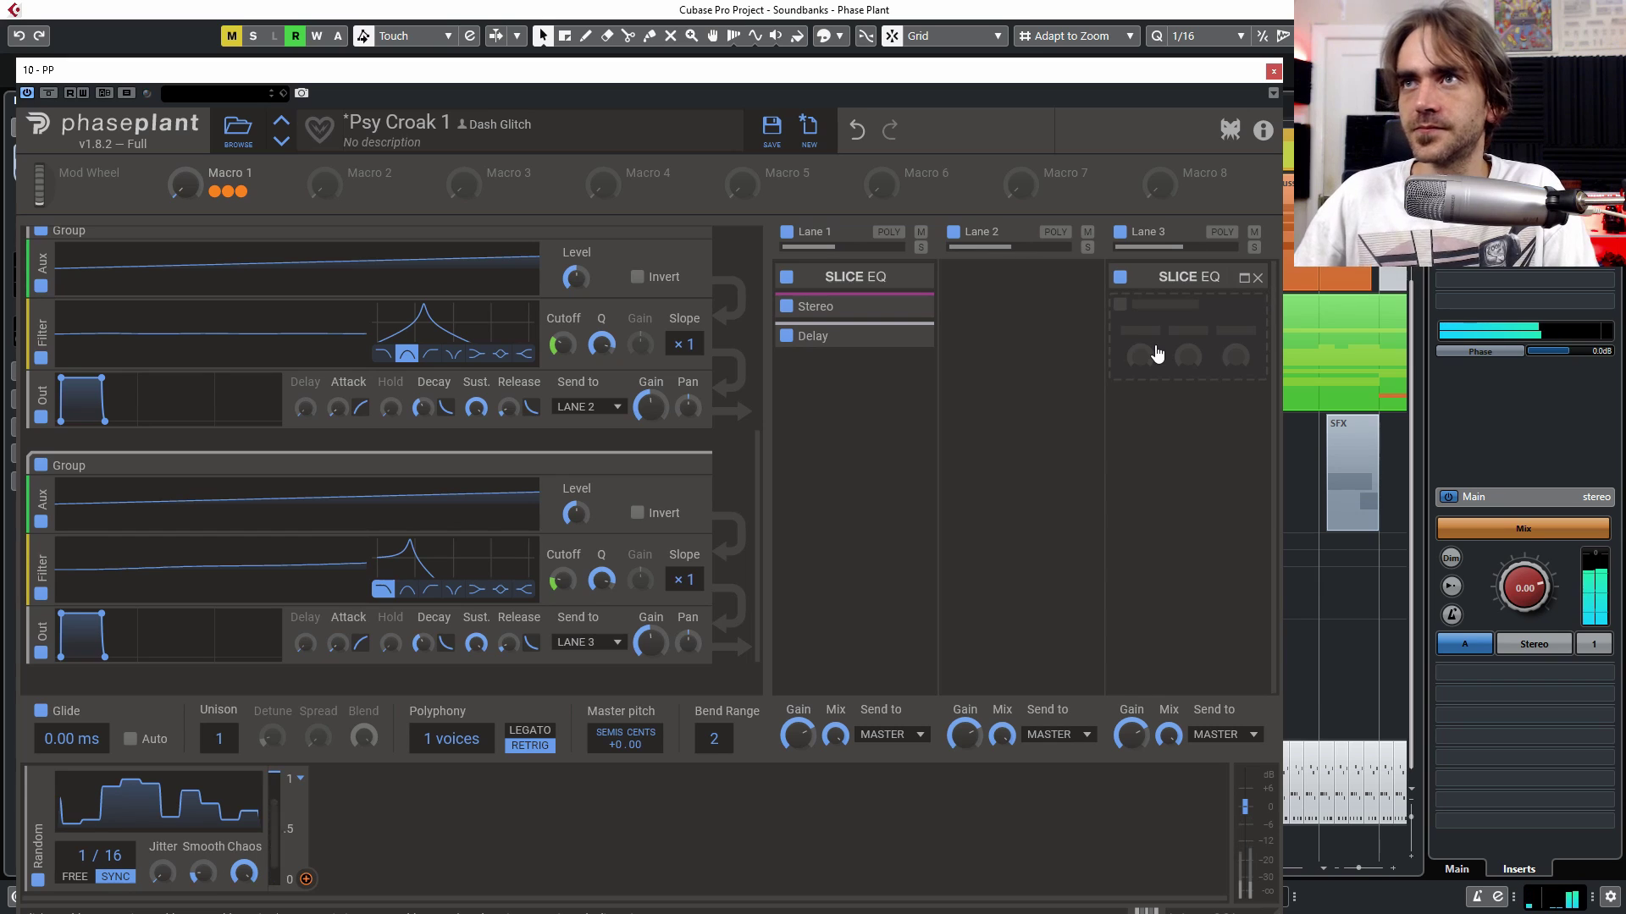
Step: Solo Lane 3 and add a Reverb after its Slice EQ, fine-tuning the reverb mix
{"action": "left_click", "coordinate": [1254, 248]}
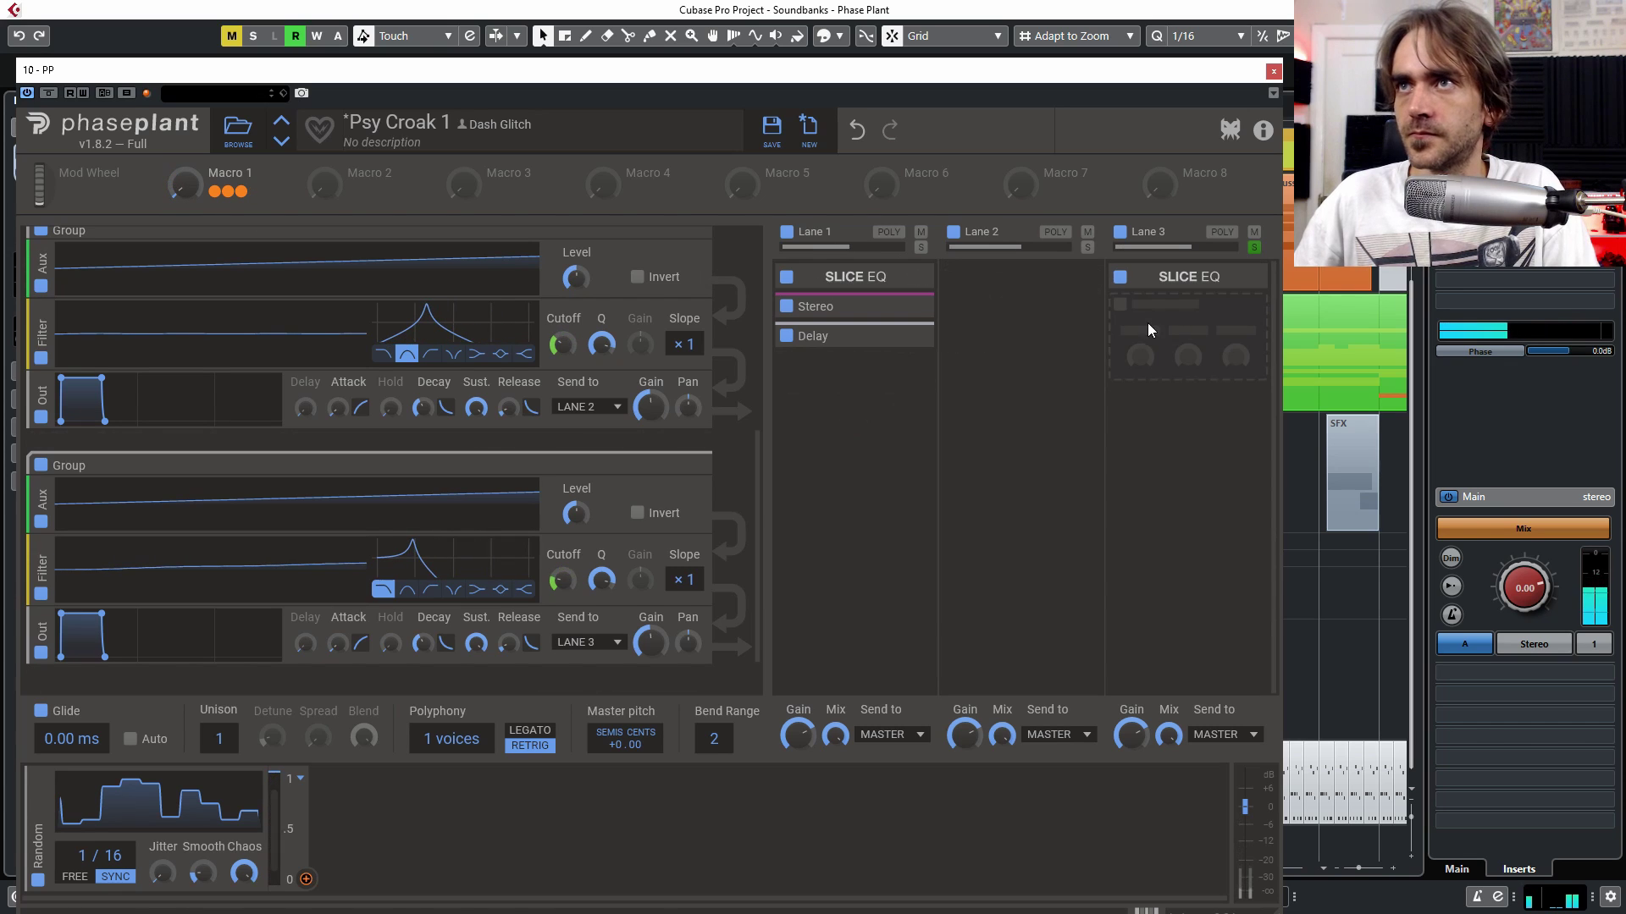
{"action": "left_click", "coordinate": [1146, 323]}
{"action": "left_click", "coordinate": [1194, 370]}
{"action": "left_click_drag", "start_coordinate": [1237, 420], "coordinate": [1237, 417]}
Step: Sweep Macro 1 to audition the reverb in solo, and restore all lanes to compare the full sound
{"action": "mouse_move", "coordinate": [185, 185]}
{"action": "left_mouse_down"}
{"action": "mouse_move", "coordinate": [185, 127]}
{"action": "mouse_move", "coordinate": [185, 163]}
{"action": "left_mouse_up"}
{"action": "left_click", "coordinate": [1254, 247]}
{"action": "mouse_move", "coordinate": [185, 185]}
{"action": "left_mouse_down"}
{"action": "mouse_move", "coordinate": [185, 140]}
{"action": "mouse_move", "coordinate": [190, 192]}
{"action": "left_mouse_up"}
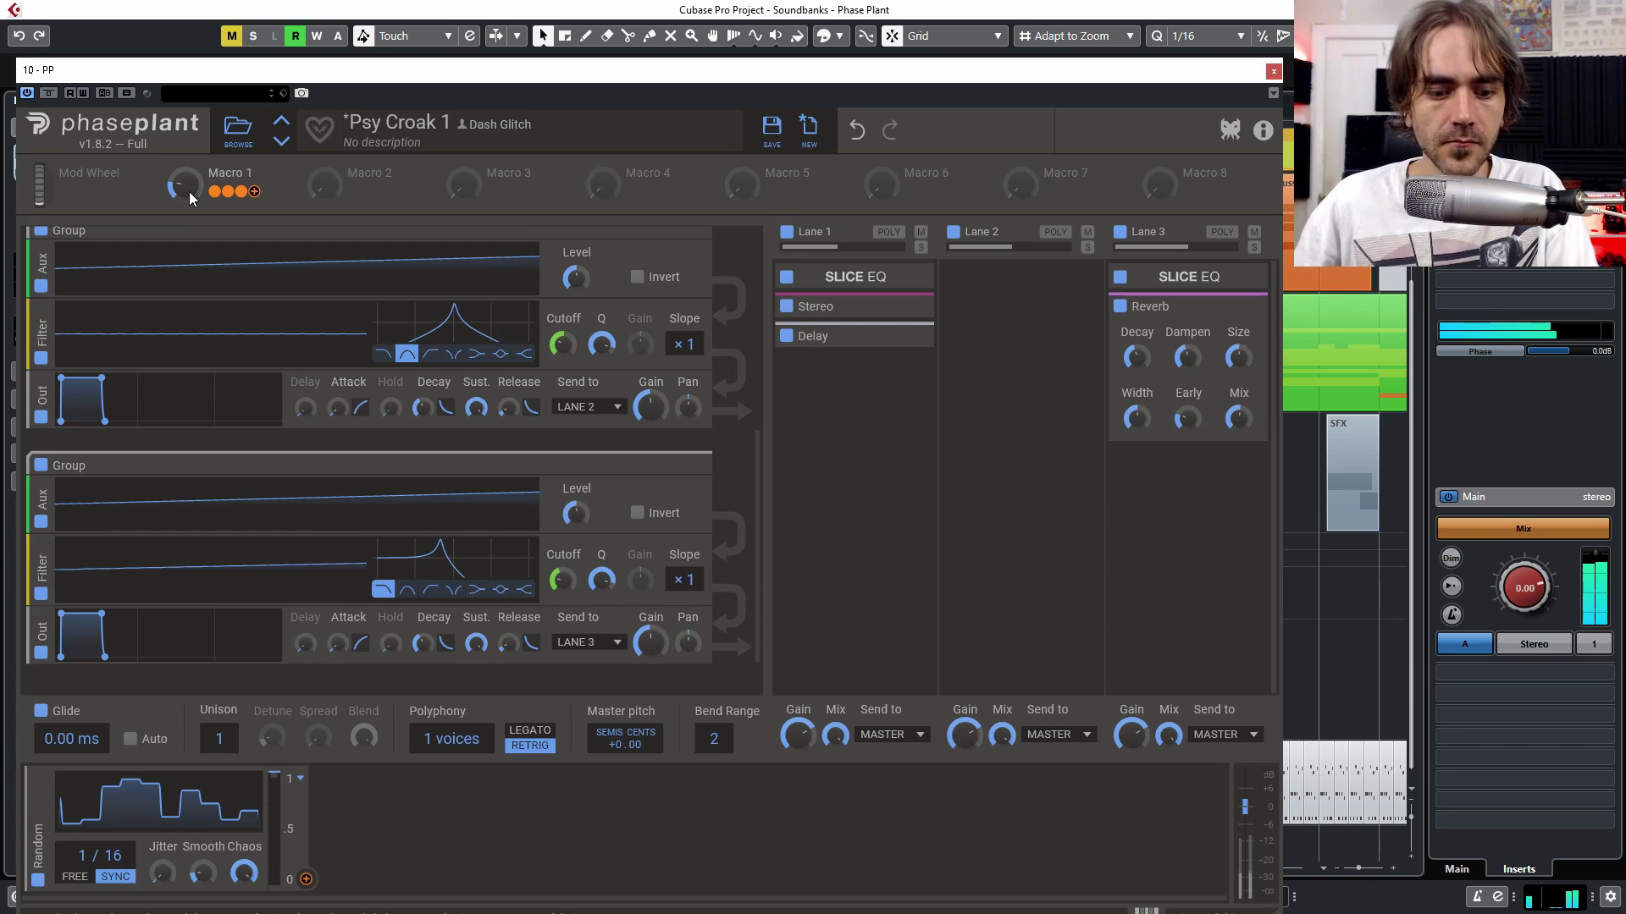
Step: Expand the Delay settings in Lane 1 and audition the sound with small Macro 1 movements
{"action": "left_click", "coordinate": [911, 337]}
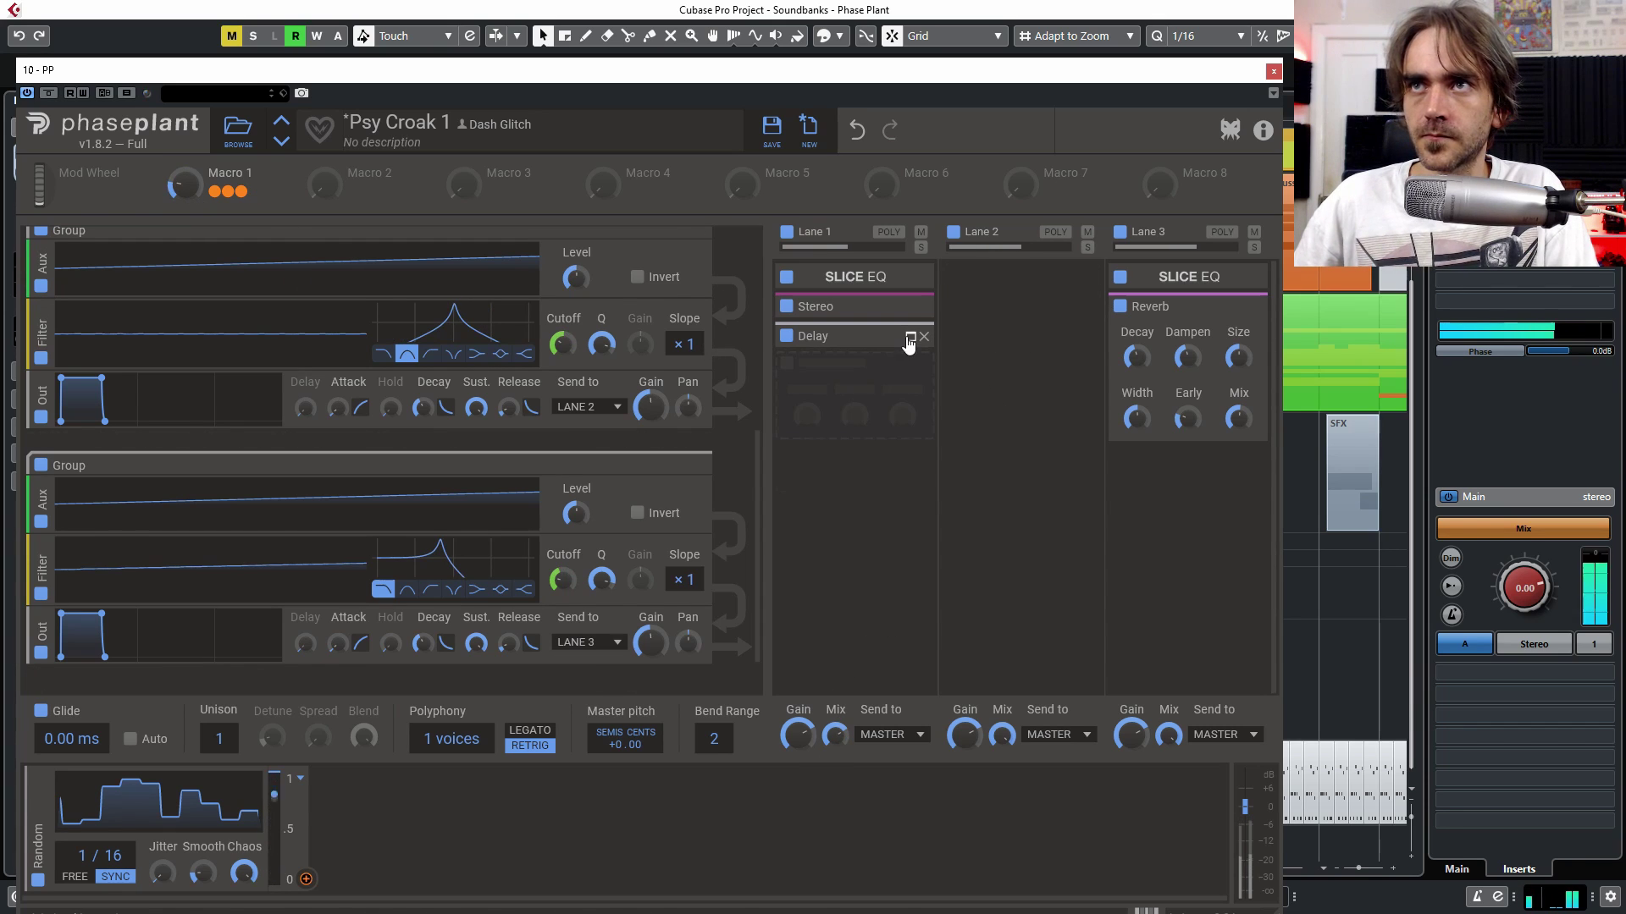
{"action": "left_click", "coordinate": [909, 339]}
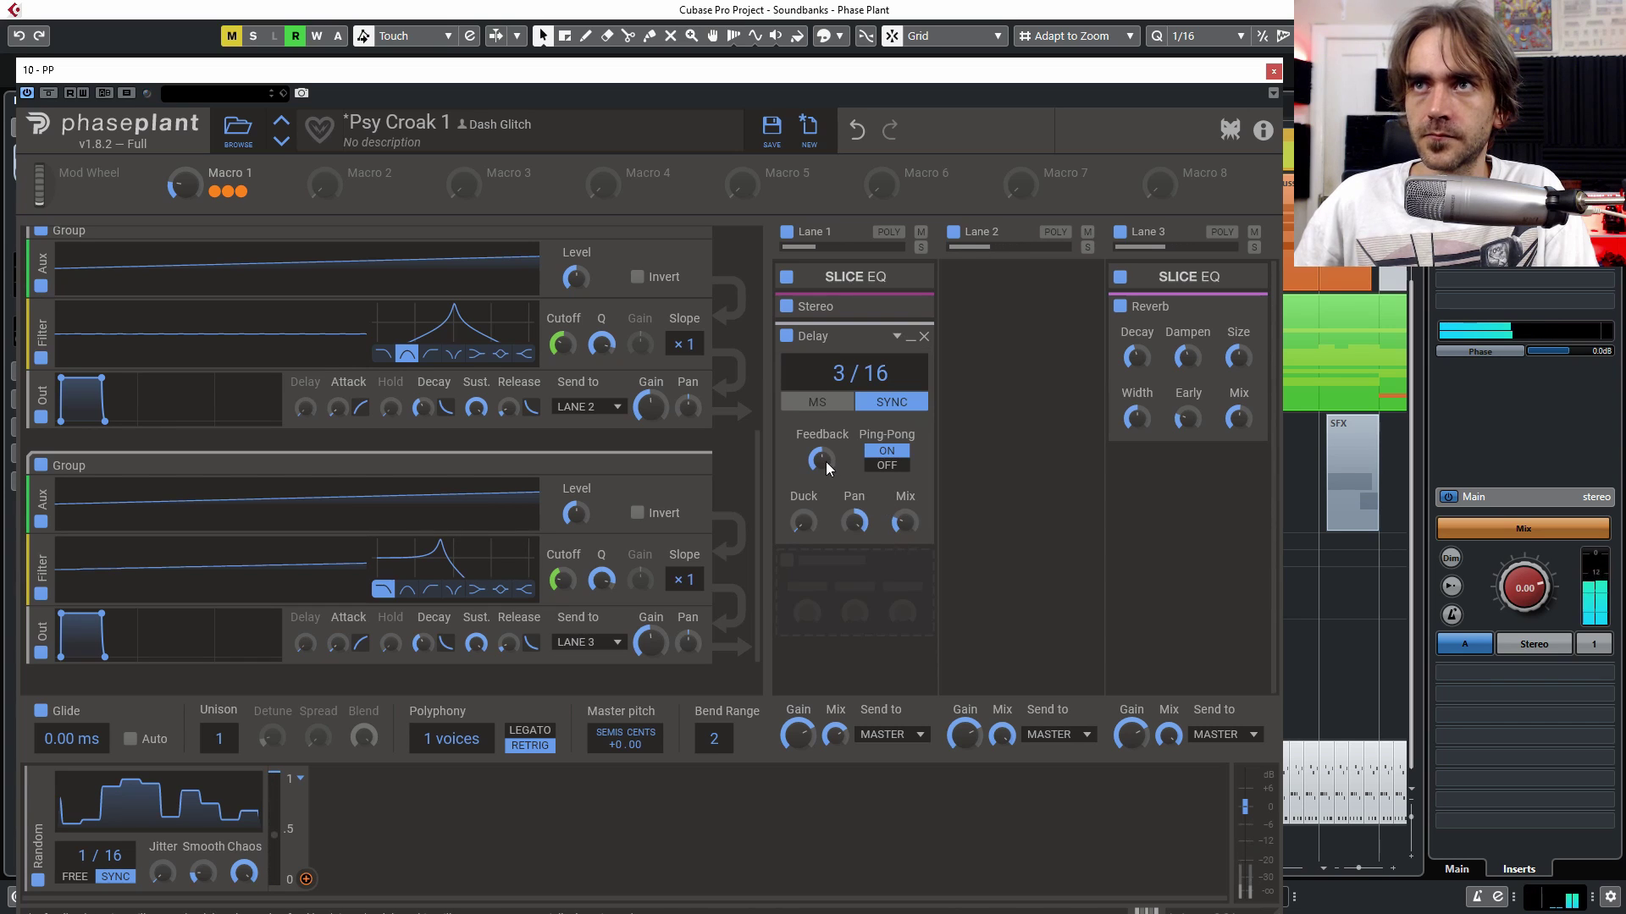
{"action": "mouse_move", "coordinate": [184, 184]}
{"action": "left_mouse_down"}
{"action": "mouse_move", "coordinate": [184, 152]}
{"action": "mouse_move", "coordinate": [184, 183]}
{"action": "left_mouse_up"}
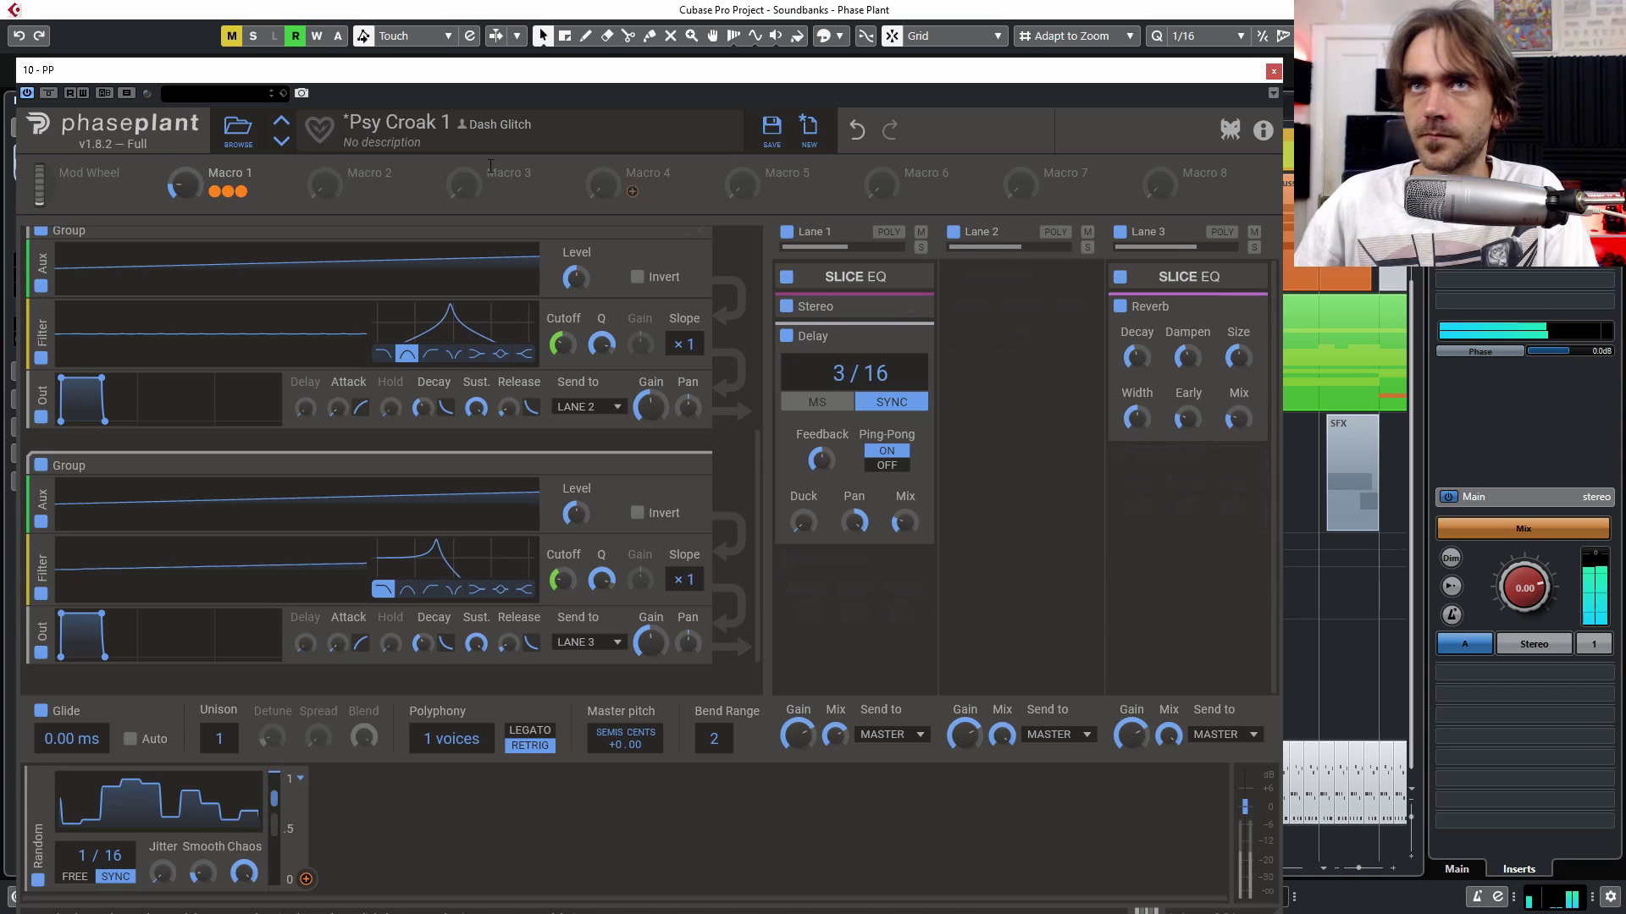
{"action": "mouse_move", "coordinate": [187, 197]}
{"action": "left_mouse_down"}
{"action": "mouse_move", "coordinate": [187, 173]}
{"action": "mouse_move", "coordinate": [187, 196]}
{"action": "left_mouse_up"}
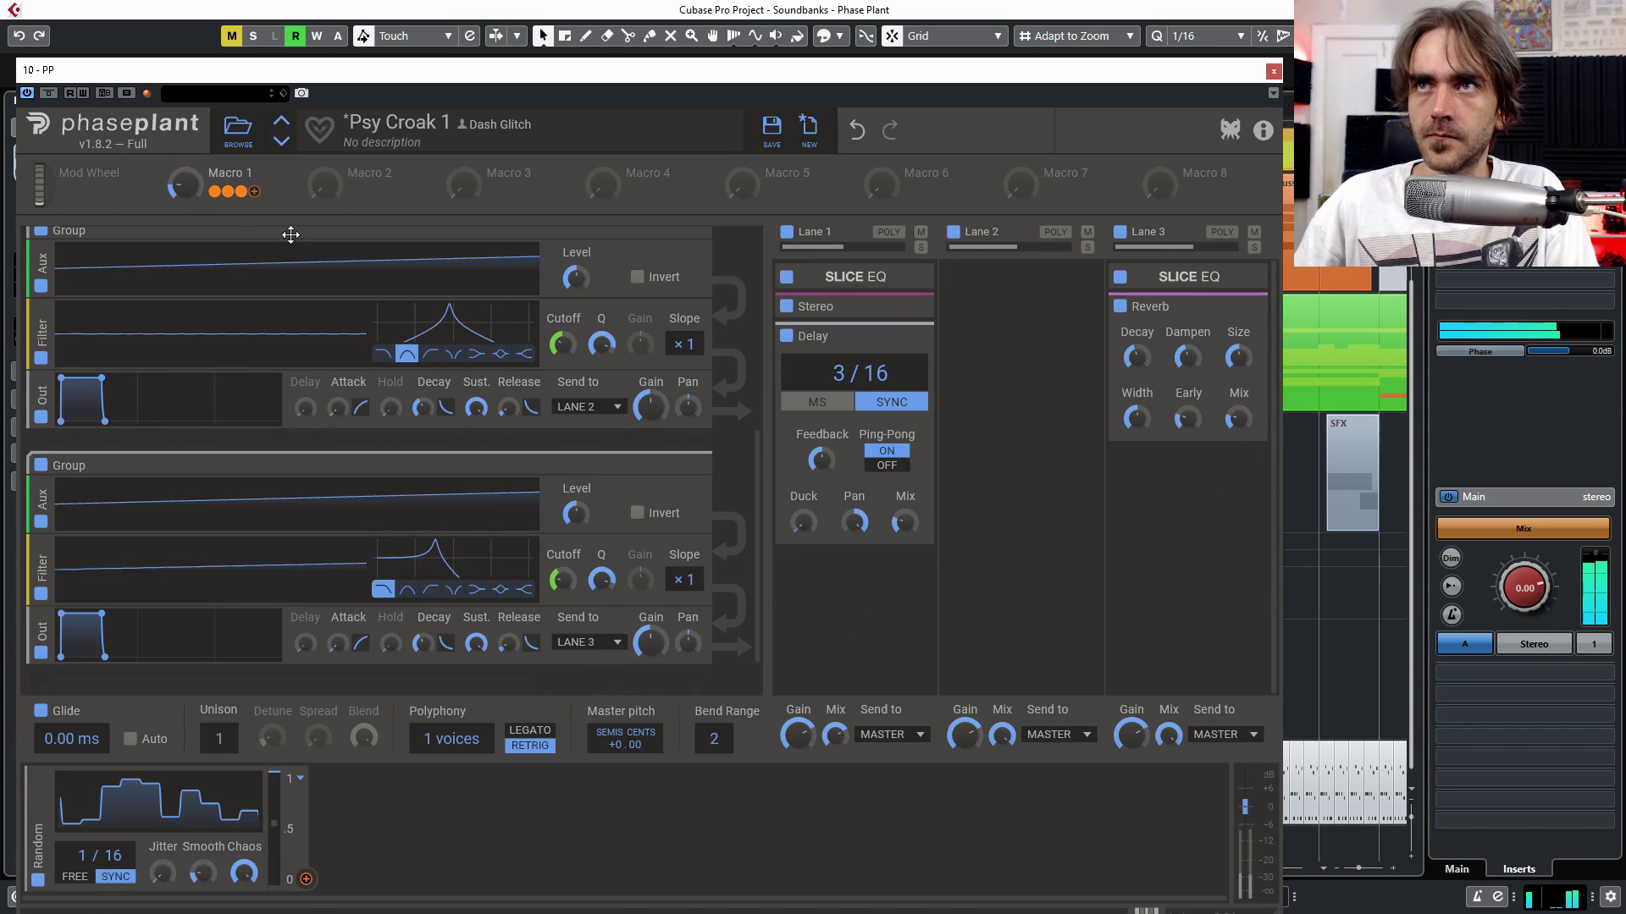
Step: Add a Frequency Shifter to Lane 2, try a shift of -137 Hz, and reset it to 0.00 Hz
{"action": "left_click", "coordinate": [1001, 320]}
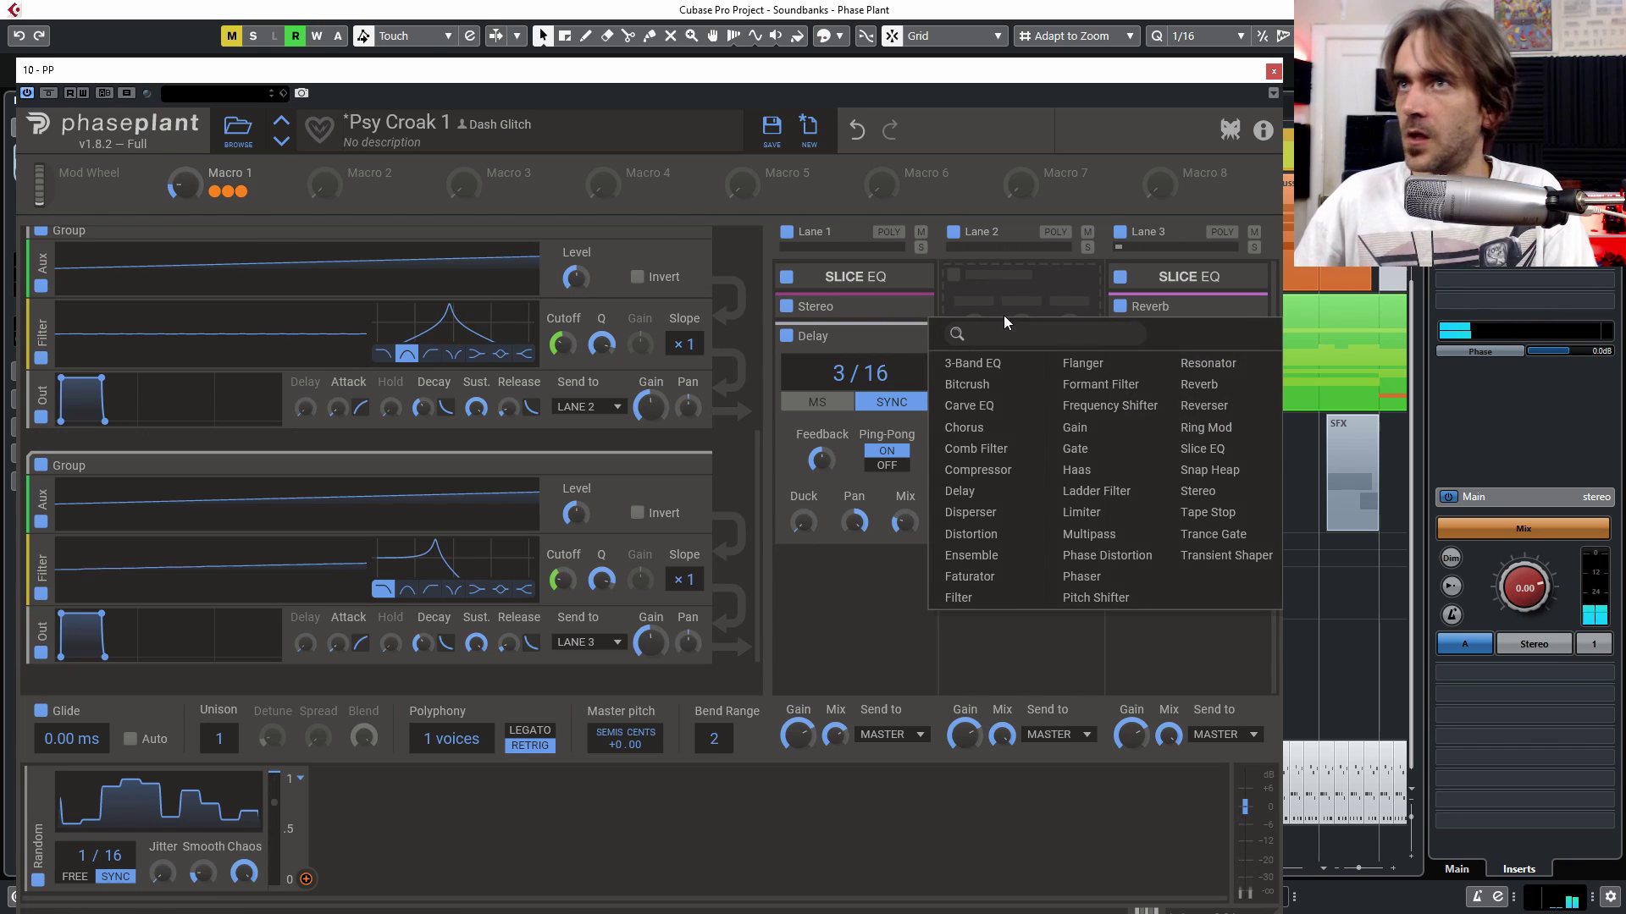
{"action": "left_click", "coordinate": [1109, 406]}
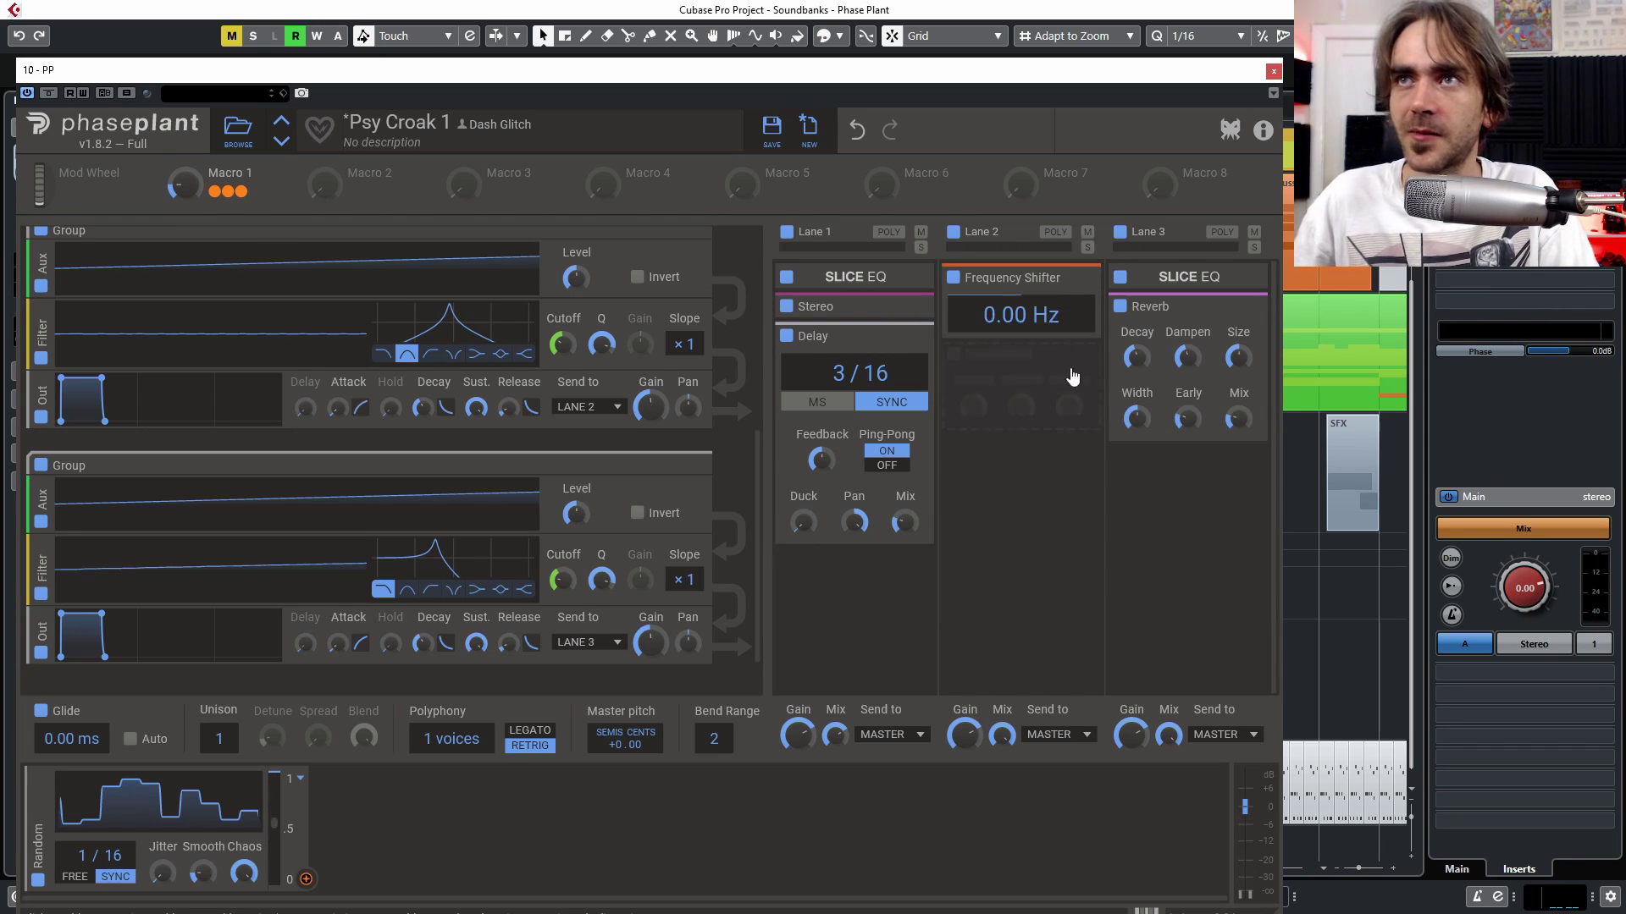
{"action": "mouse_move", "coordinate": [1020, 315]}
{"action": "left_mouse_down"}
{"action": "mouse_move", "coordinate": [1019, 288]}
{"action": "mouse_move", "coordinate": [1004, 328]}
{"action": "left_mouse_up"}
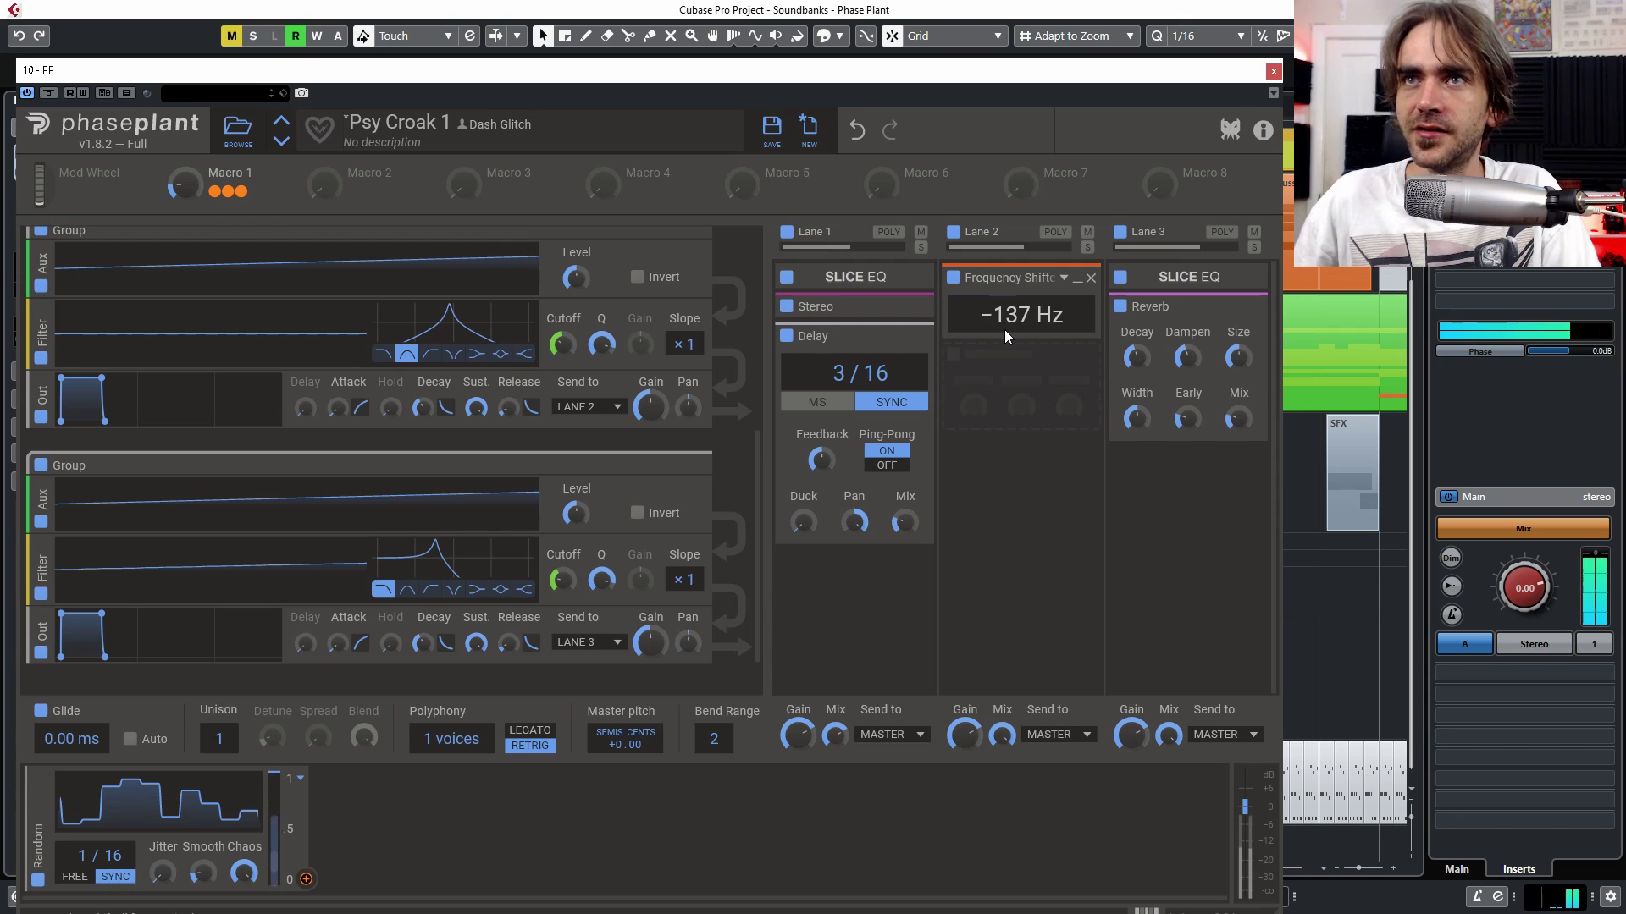
{"action": "double_click", "coordinate": [1004, 329]}
Step: Try modulating Lane 2's frequency shift with the Random modulator at 17 %, with Macro 2 controlling the modulation depth
{"action": "left_click_drag", "start_coordinate": [306, 878], "coordinate": [1019, 337]}
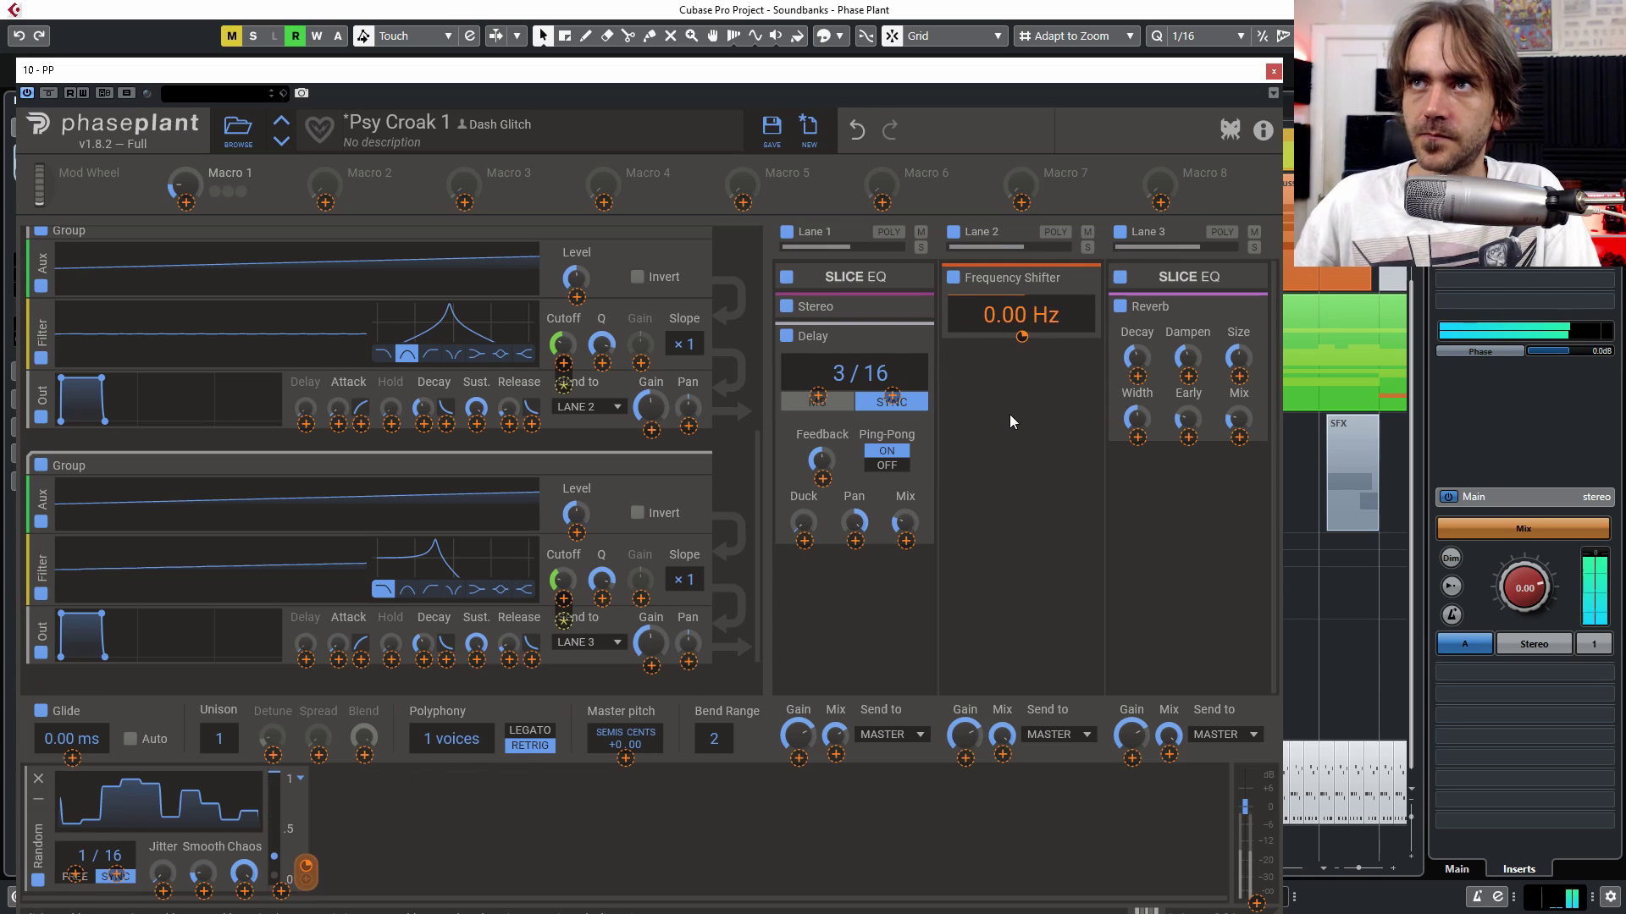
{"action": "left_click_drag", "start_coordinate": [1021, 338], "coordinate": [1021, 341]}
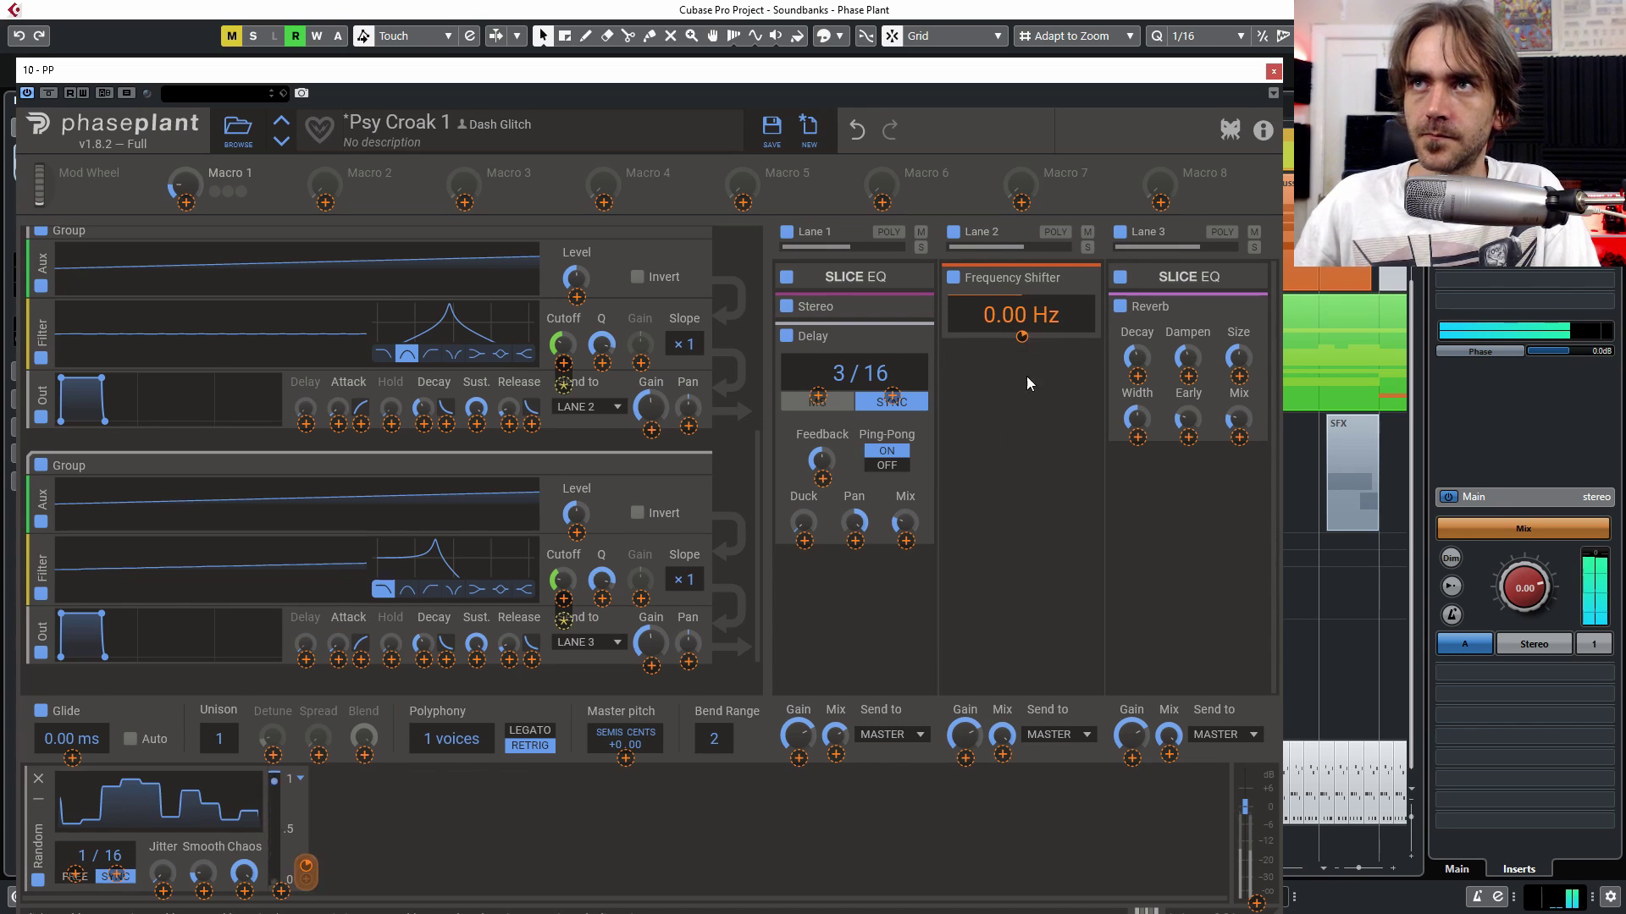
{"action": "left_click", "coordinate": [1021, 408]}
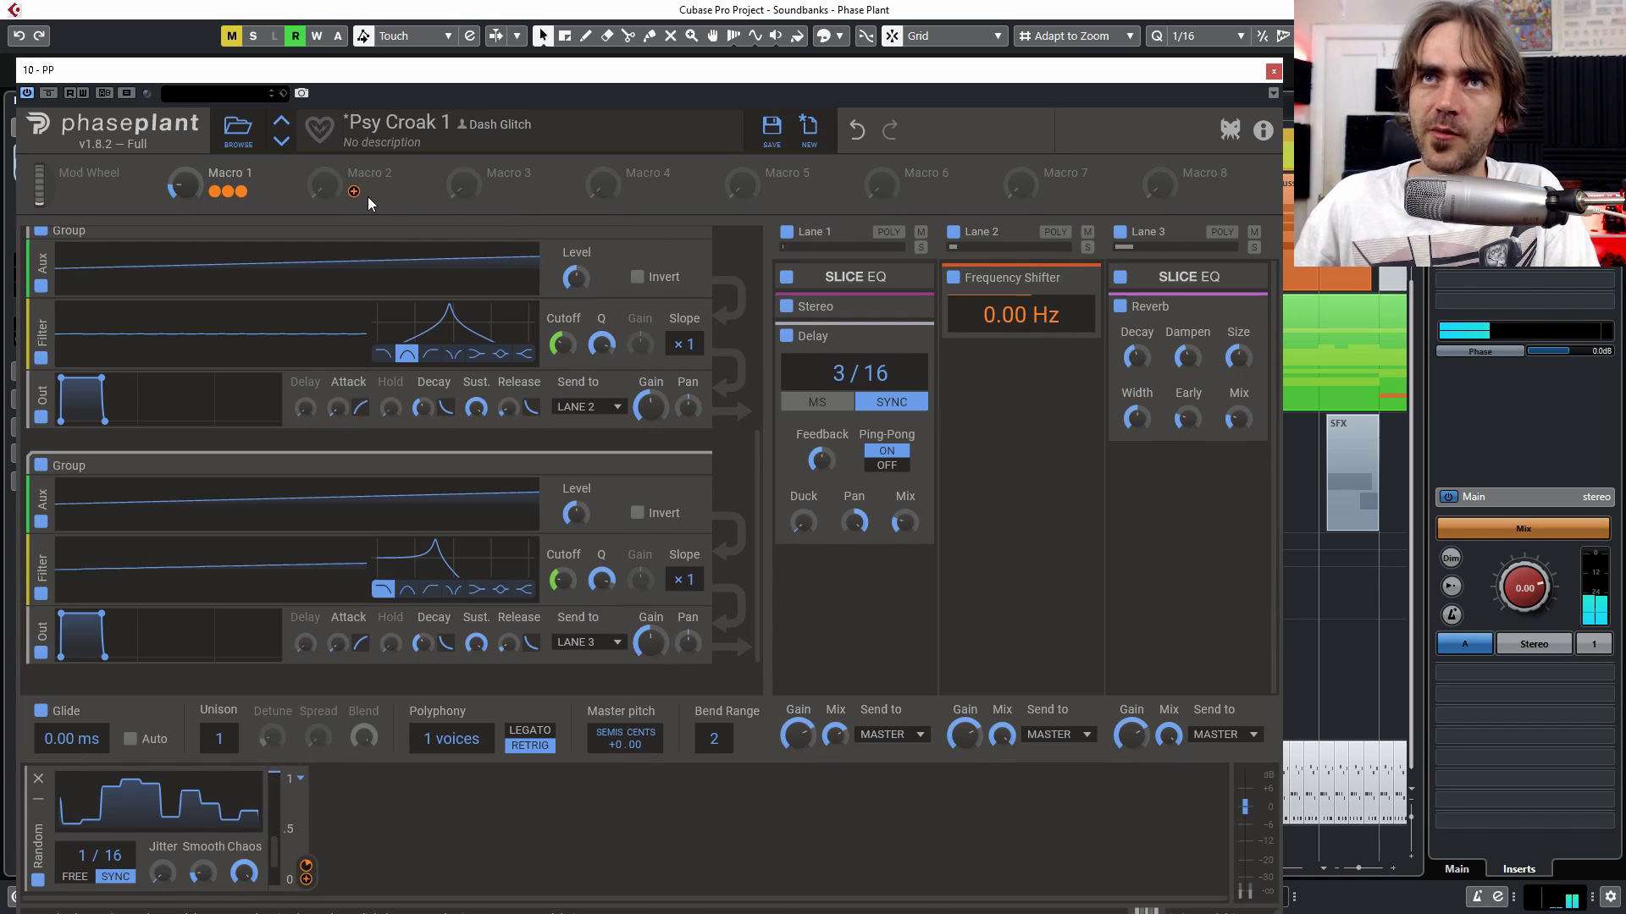
{"action": "left_click_drag", "start_coordinate": [354, 191], "coordinate": [1014, 356]}
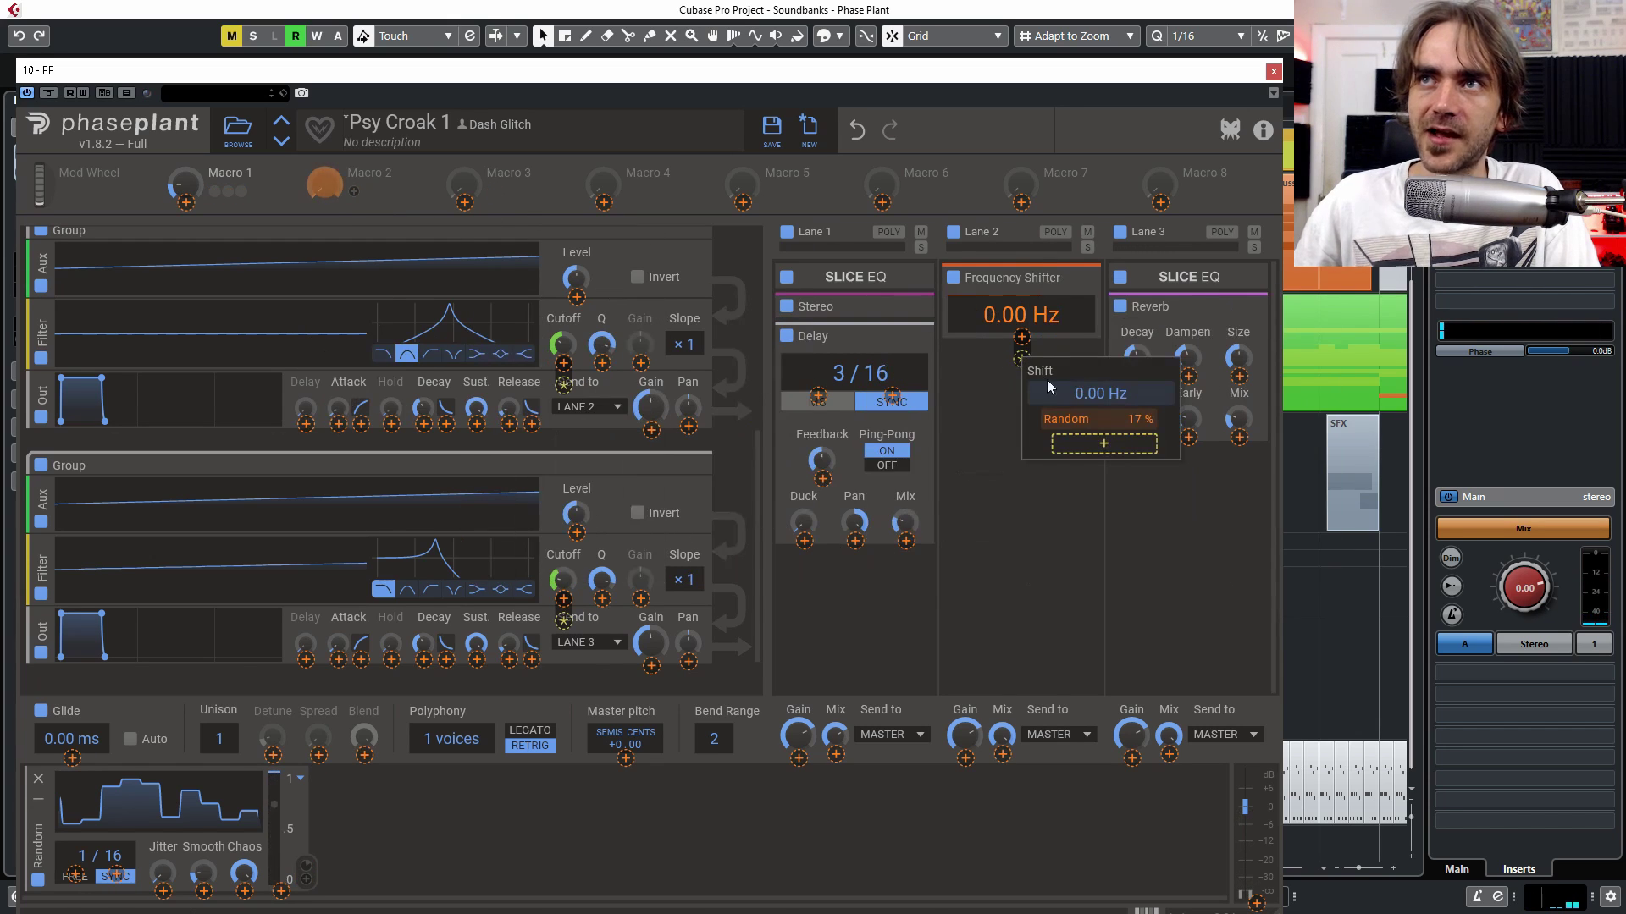
{"action": "left_click", "coordinate": [399, 195]}
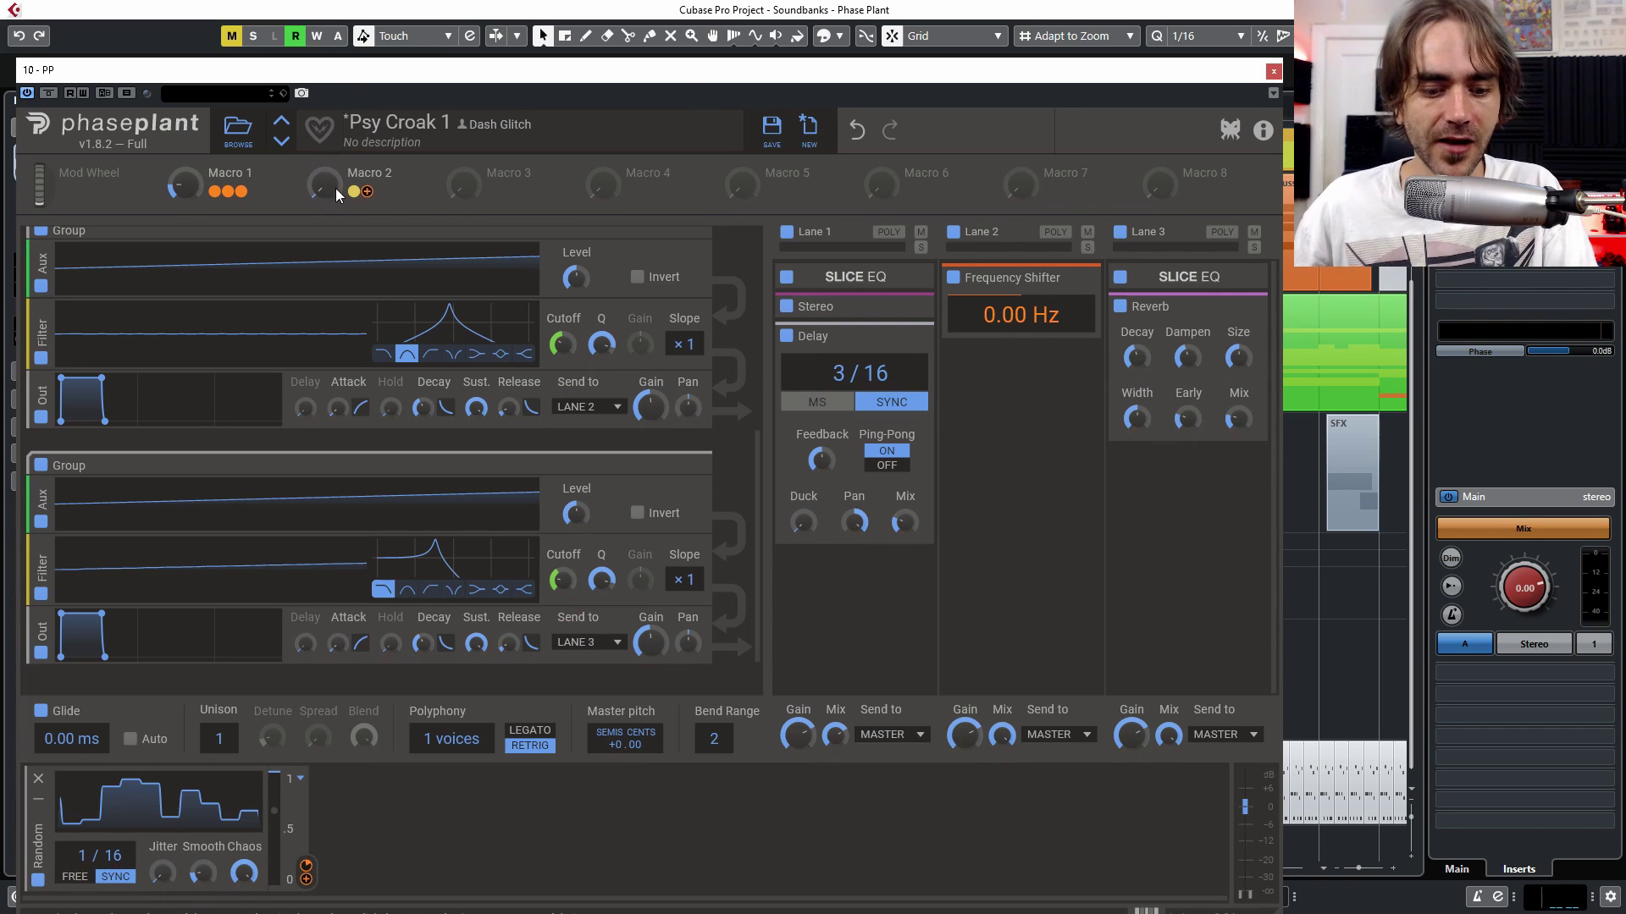
Step: Sweep Macro 2 up and back to 0 % to audition the random frequency shift modulation
{"action": "left_click_drag", "start_coordinate": [322, 193], "coordinate": [321, 110]}
{"action": "left_click_drag", "start_coordinate": [323, 182], "coordinate": [315, 188]}
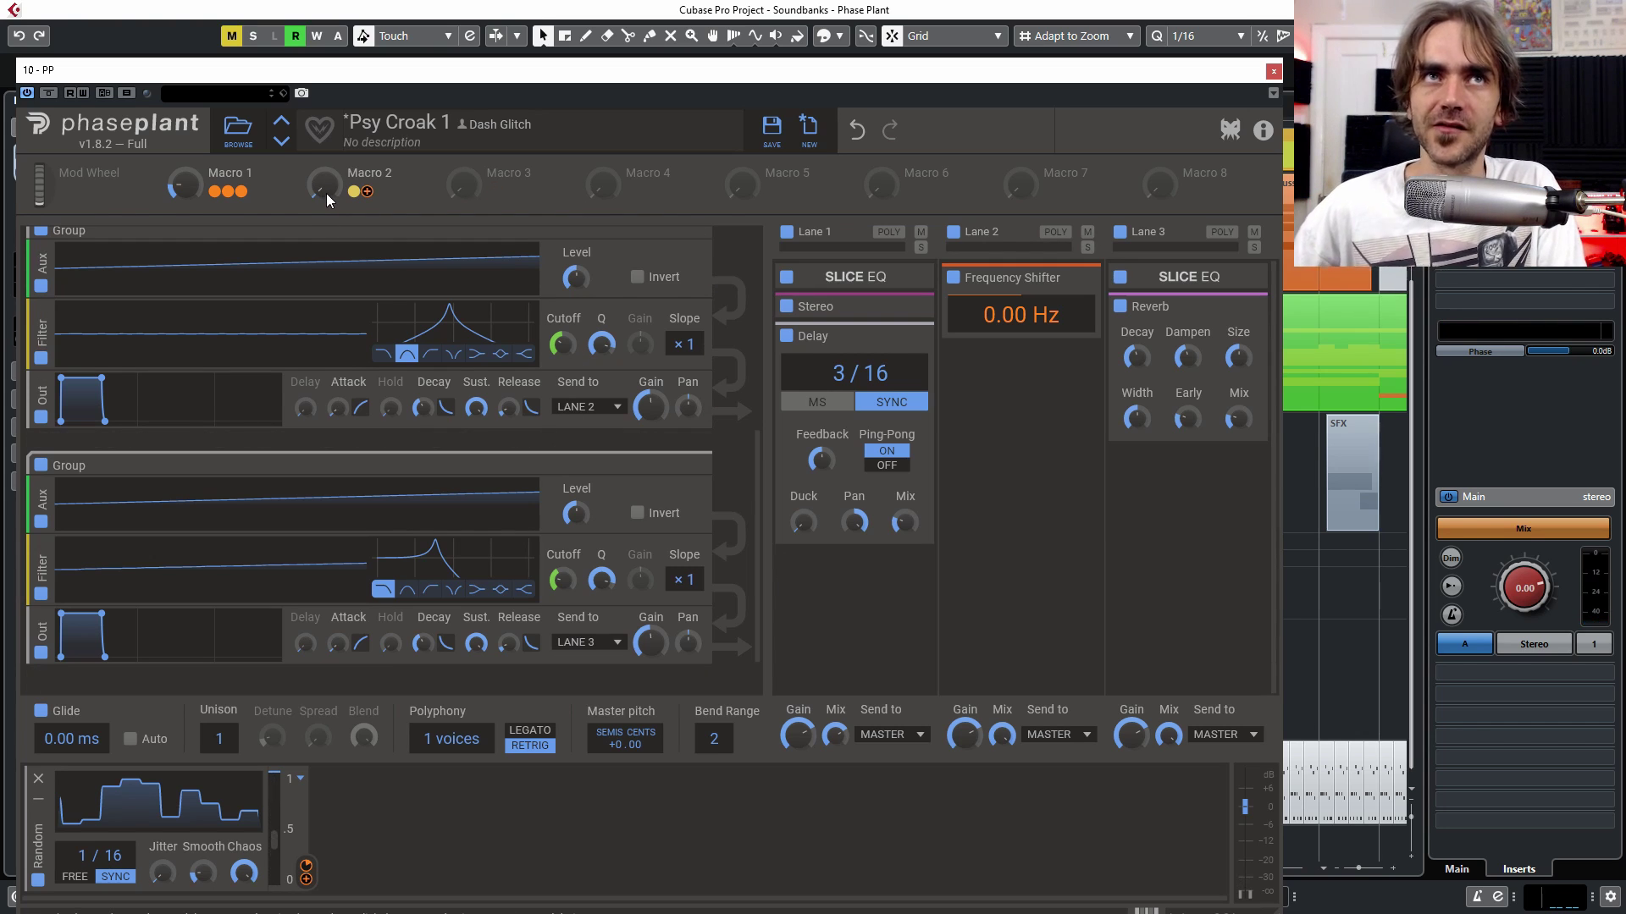
{"action": "left_click_drag", "start_coordinate": [327, 193], "coordinate": [326, 127]}
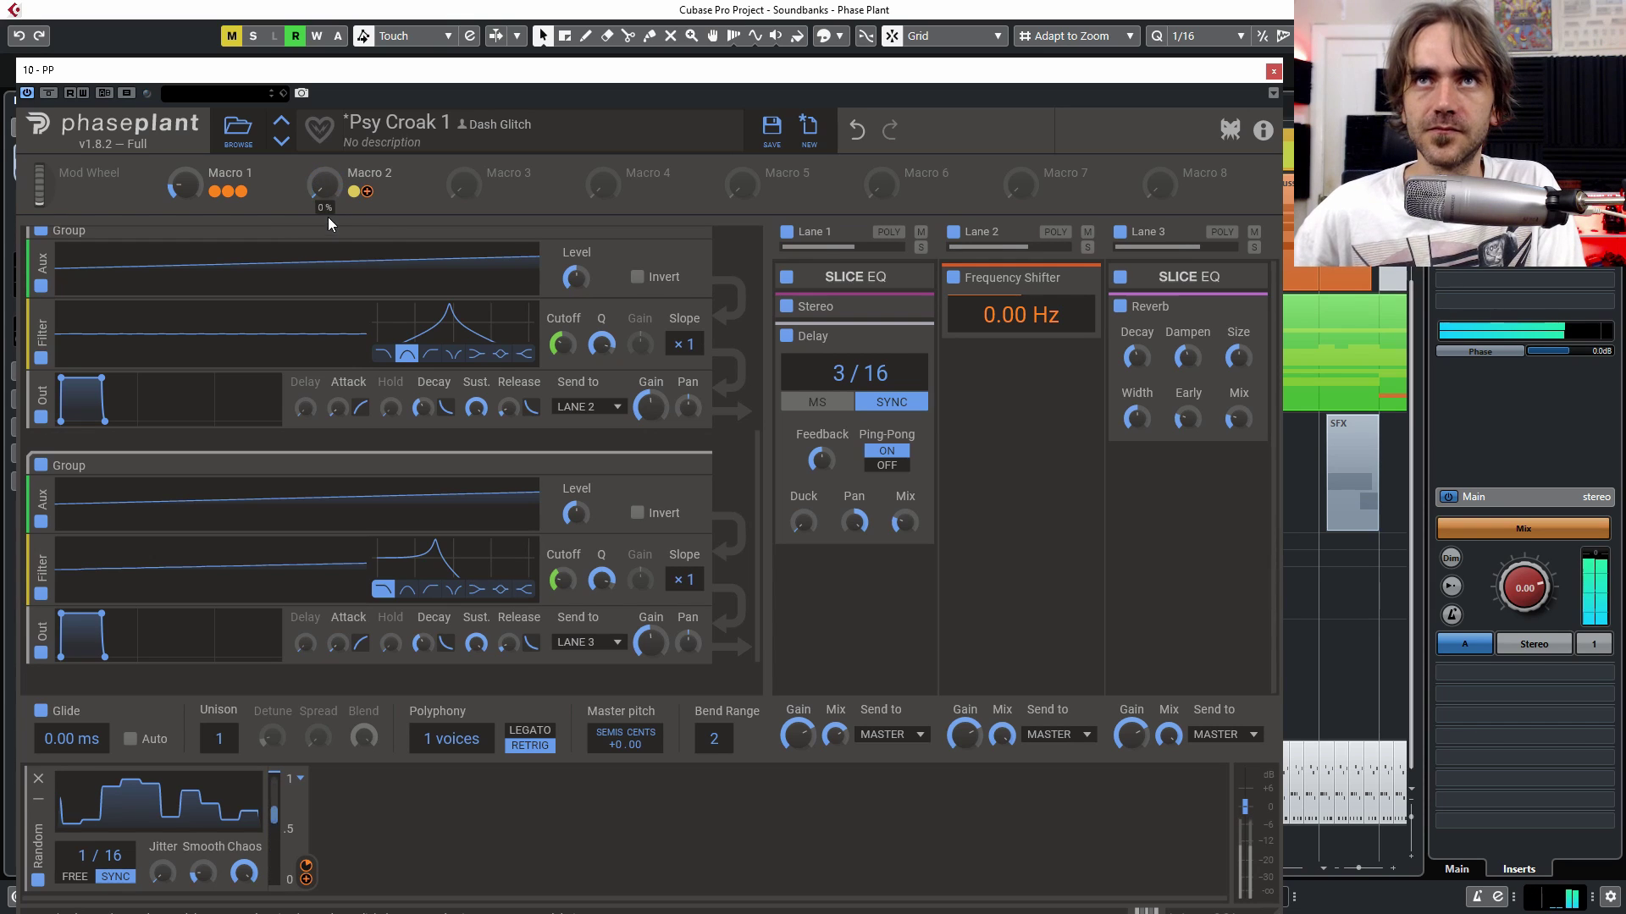
{"action": "left_click_drag", "start_coordinate": [332, 181], "coordinate": [332, 127]}
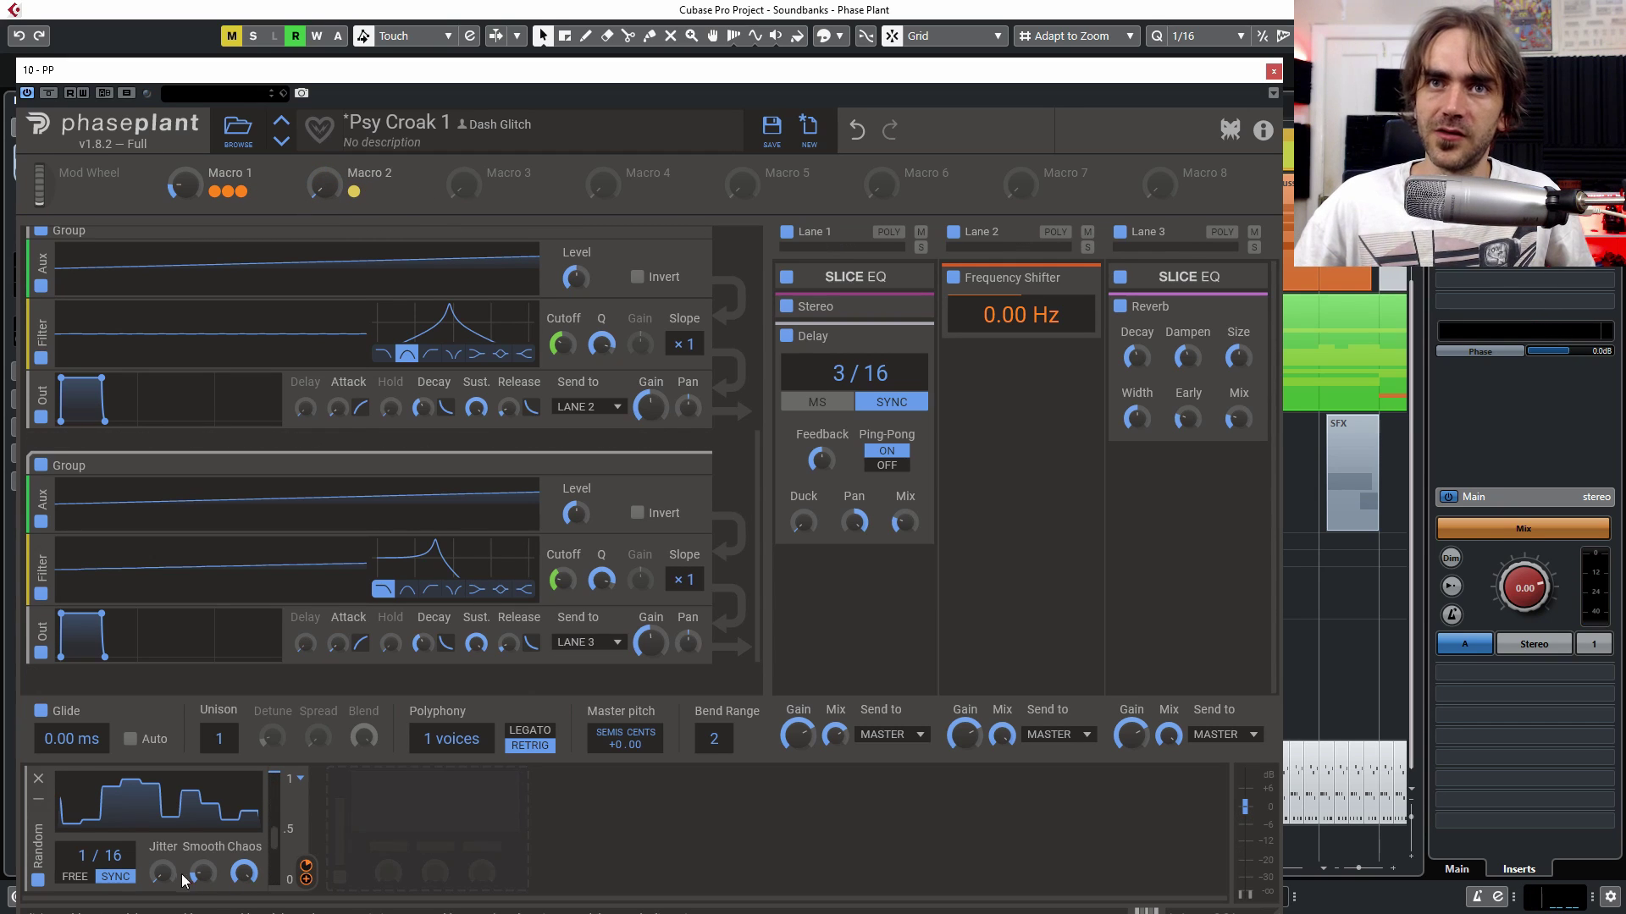
Step: Add an LFO modulator and load the Glitch Arp 4 shape from the Shapes folder
{"action": "left_click", "coordinate": [385, 813]}
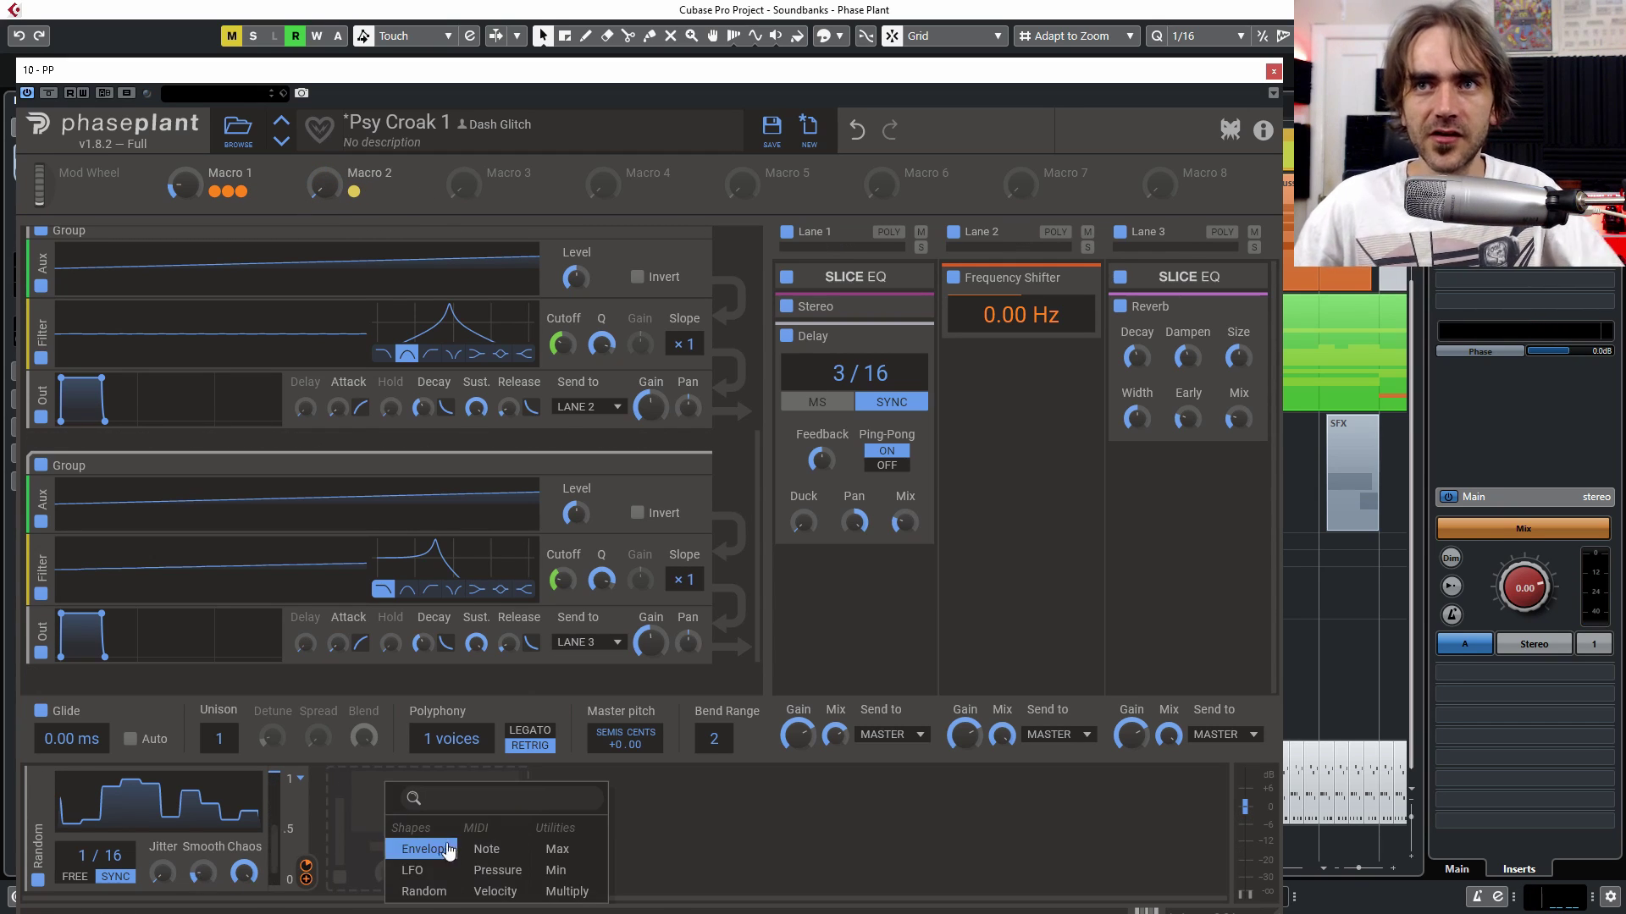
{"action": "left_click", "coordinate": [427, 869]}
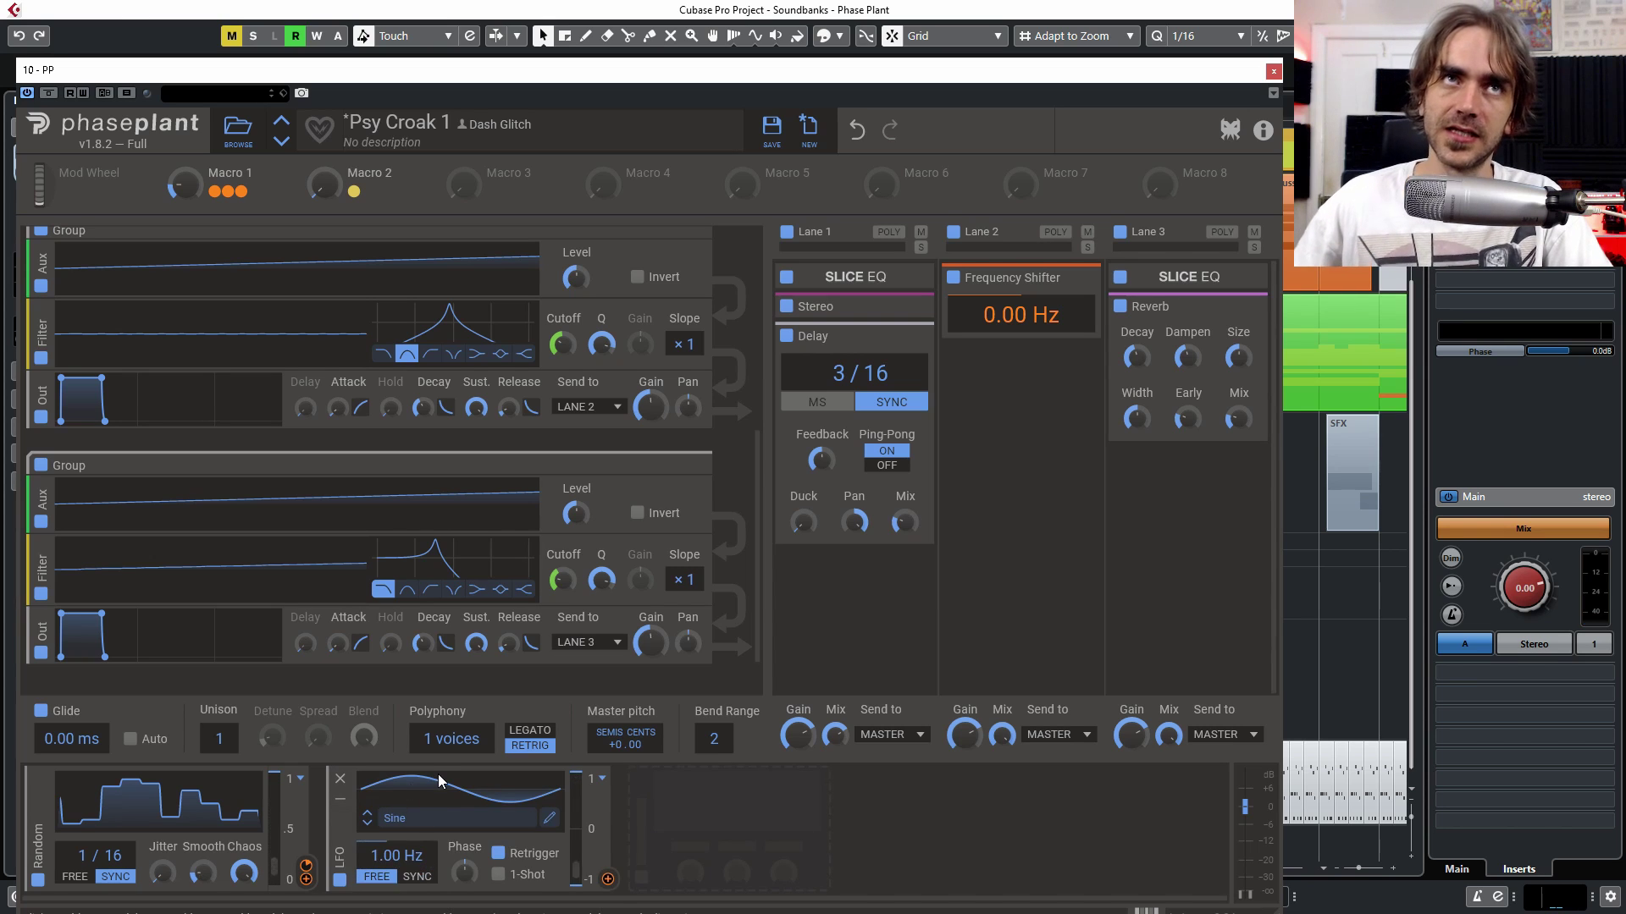
{"action": "left_click", "coordinate": [435, 818]}
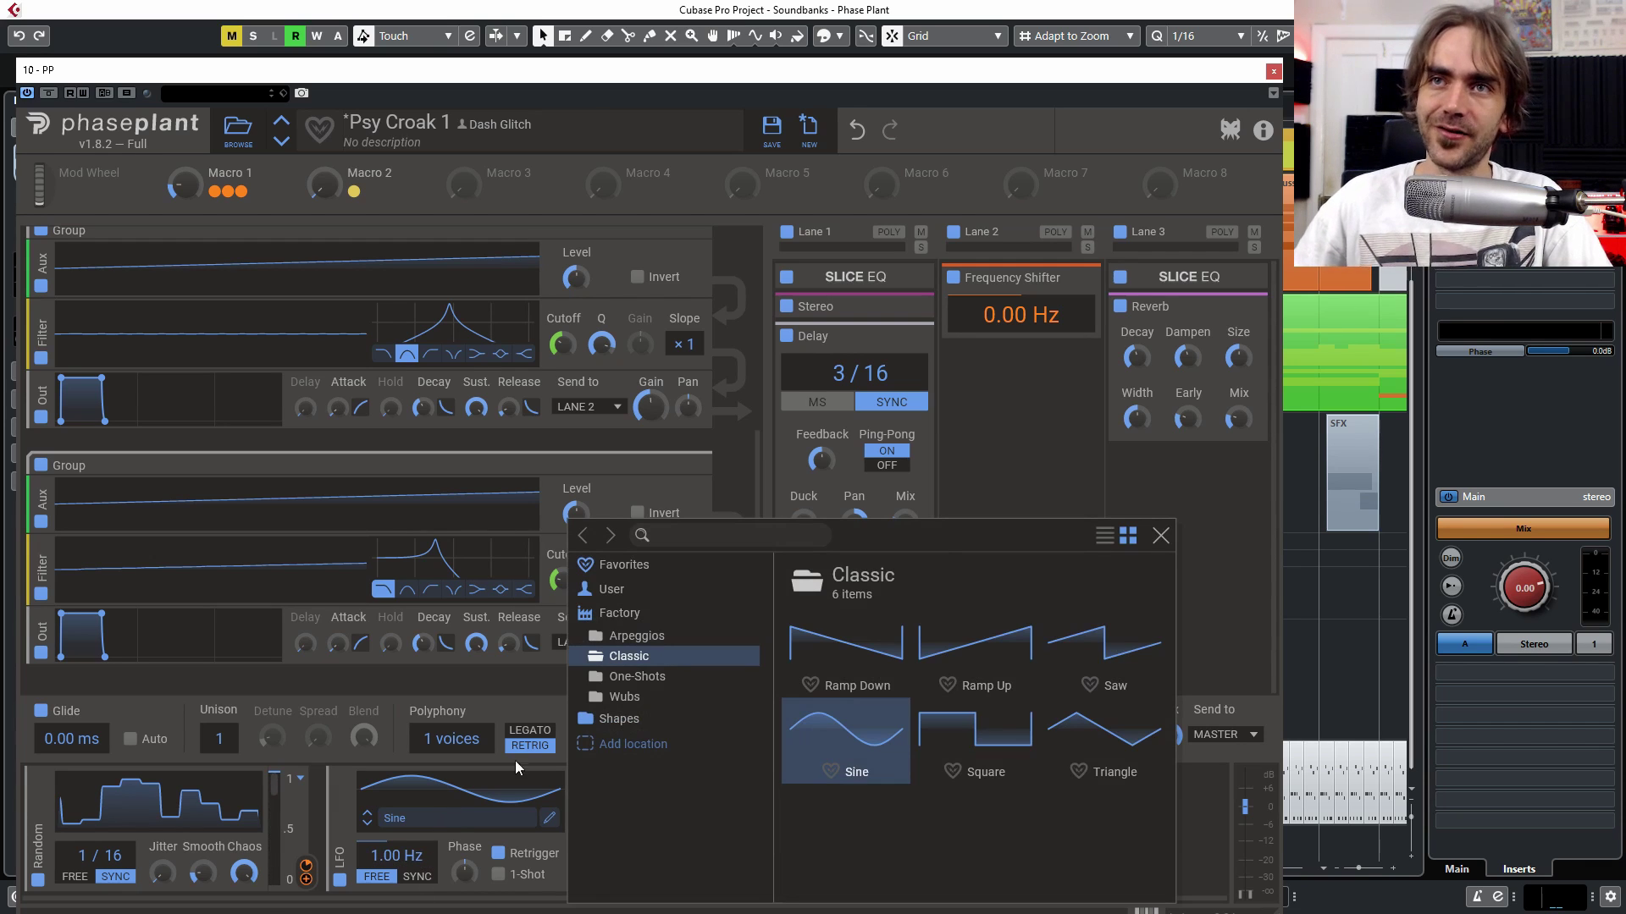
{"action": "left_click", "coordinate": [620, 719]}
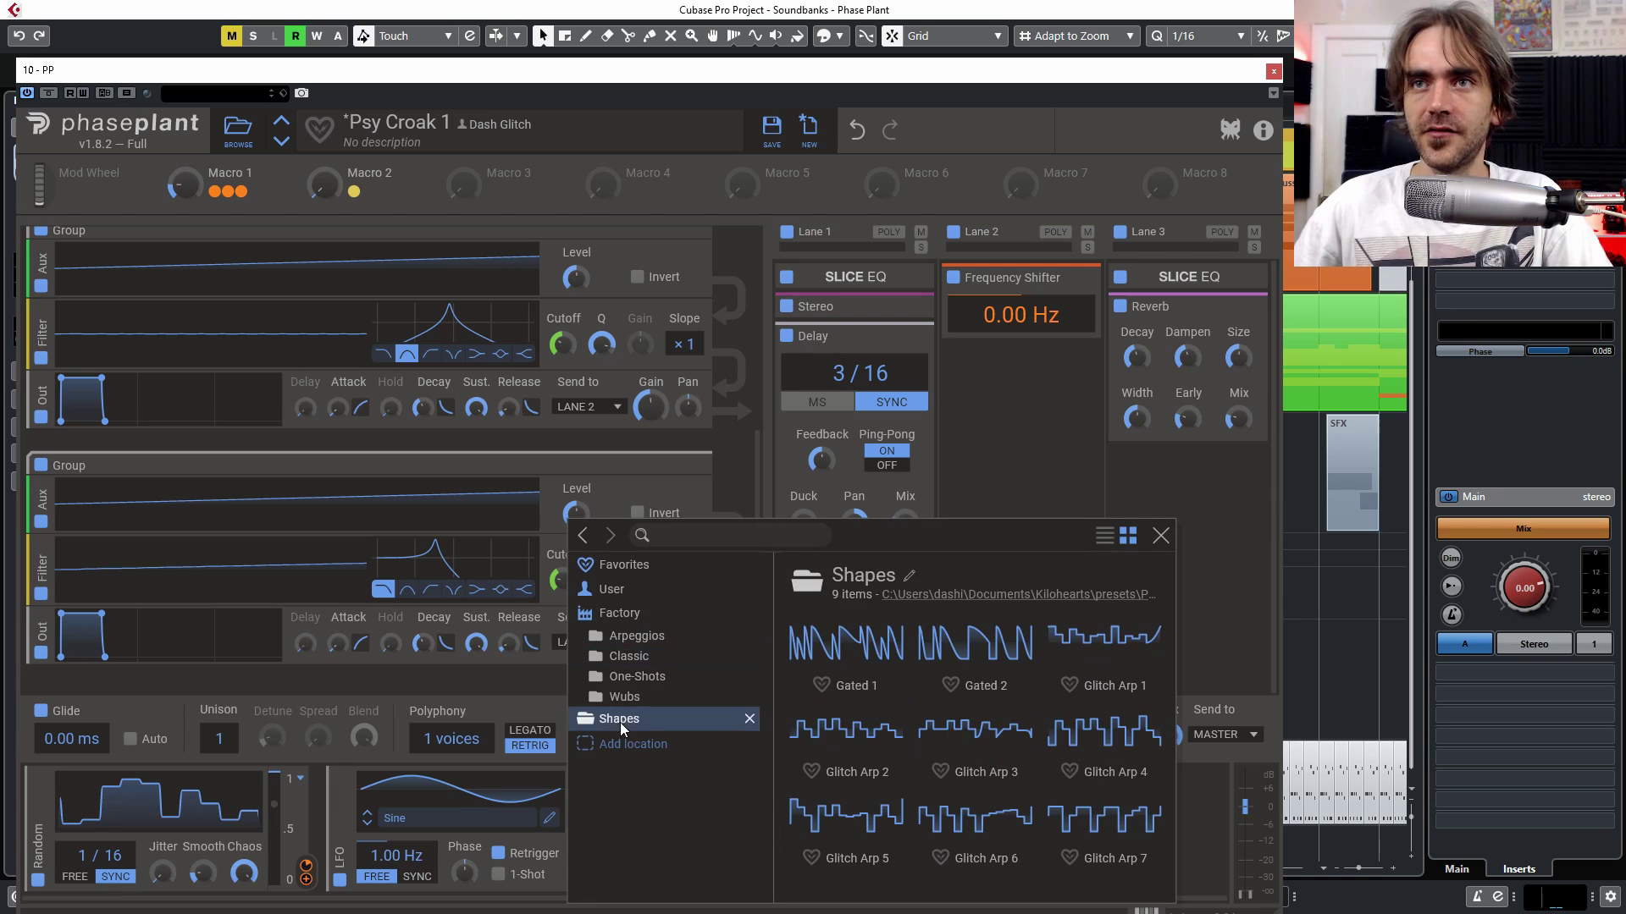
{"action": "left_click", "coordinate": [1111, 737]}
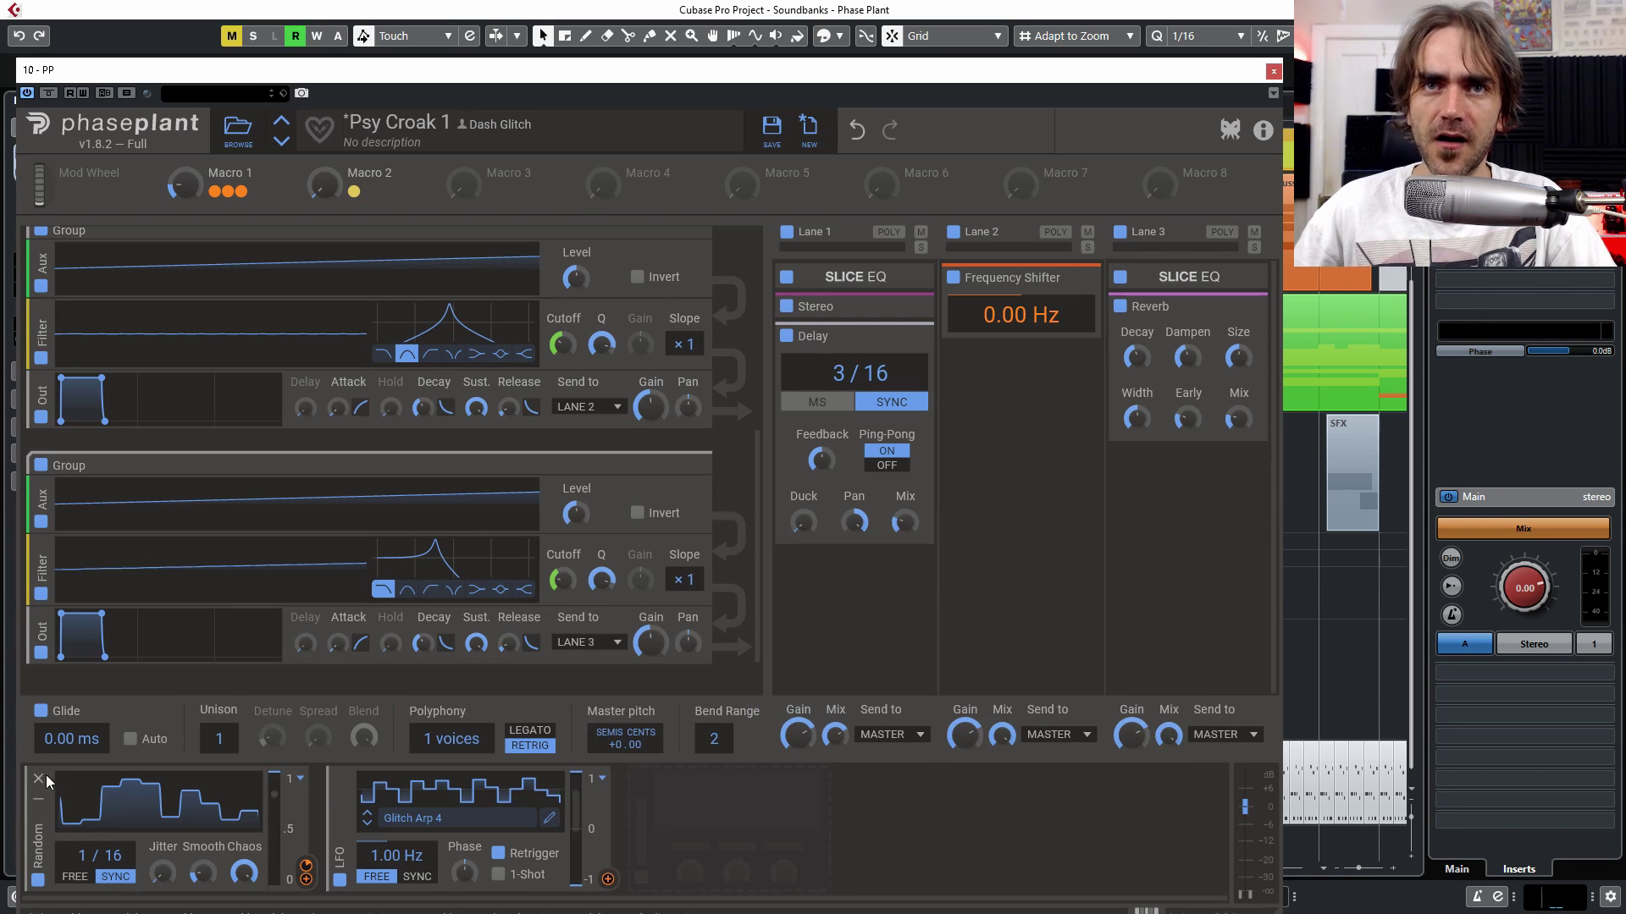
Step: Remove the Random modulator and turn off retrigger on the LFO, keeping it tempo-synced at 4/4
{"action": "left_click", "coordinate": [39, 778]}
{"action": "left_click", "coordinate": [229, 857]}
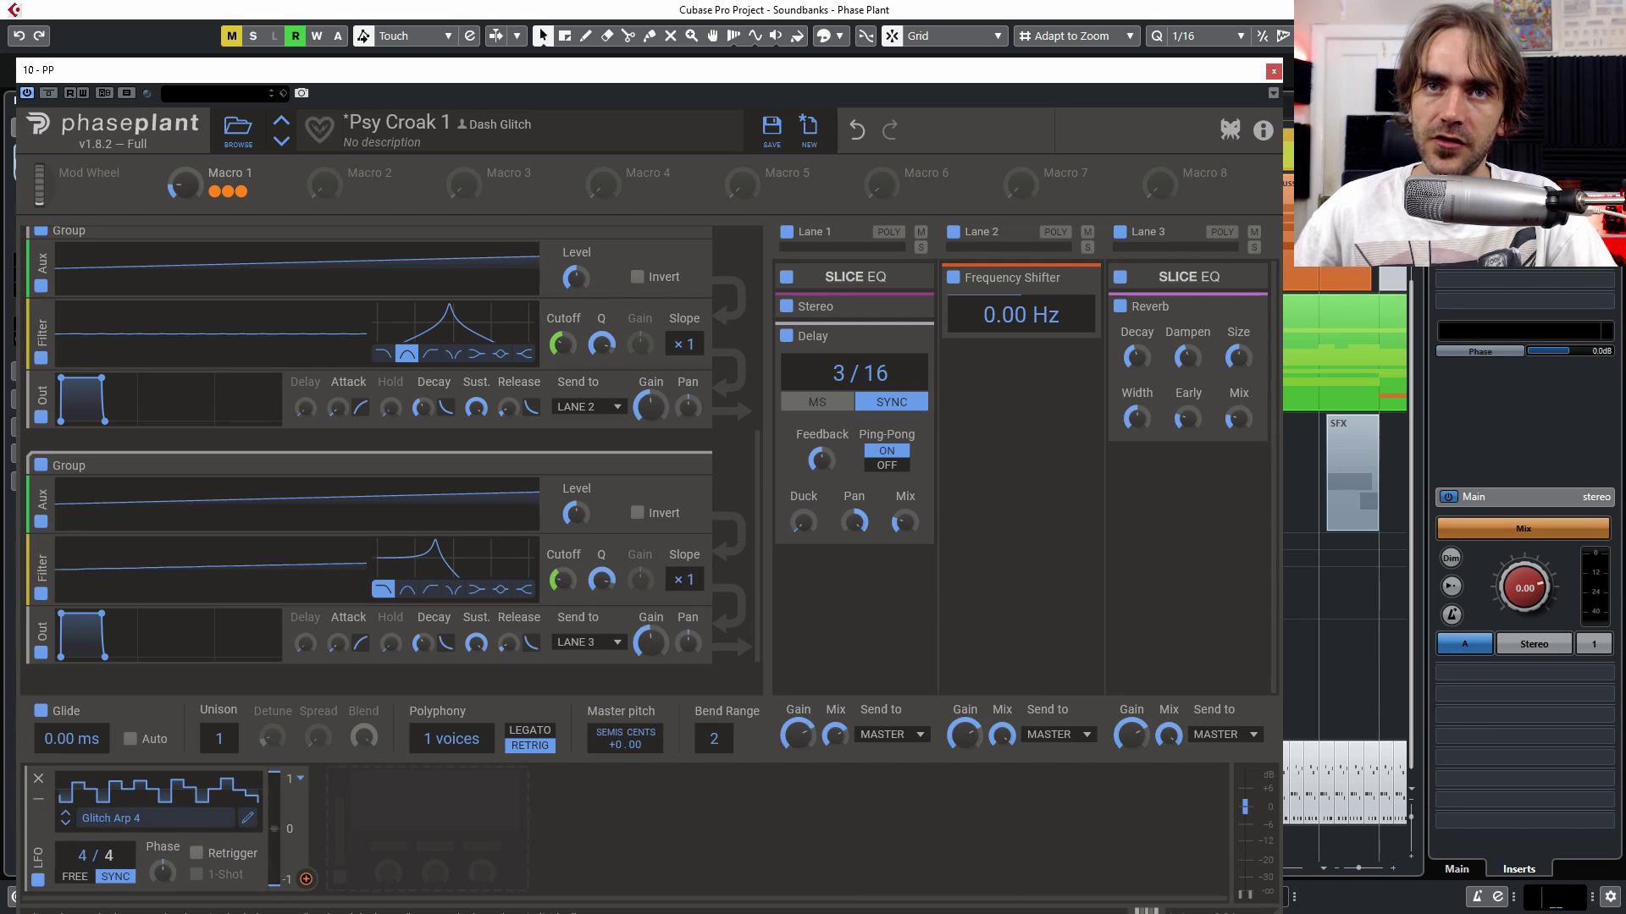
Step: Modulate Lane 2's frequency shift with the LFO in the 0 to 1 range, and assign Macro 2 to the modulation depth
{"action": "left_click_drag", "start_coordinate": [306, 879], "coordinate": [1054, 341]}
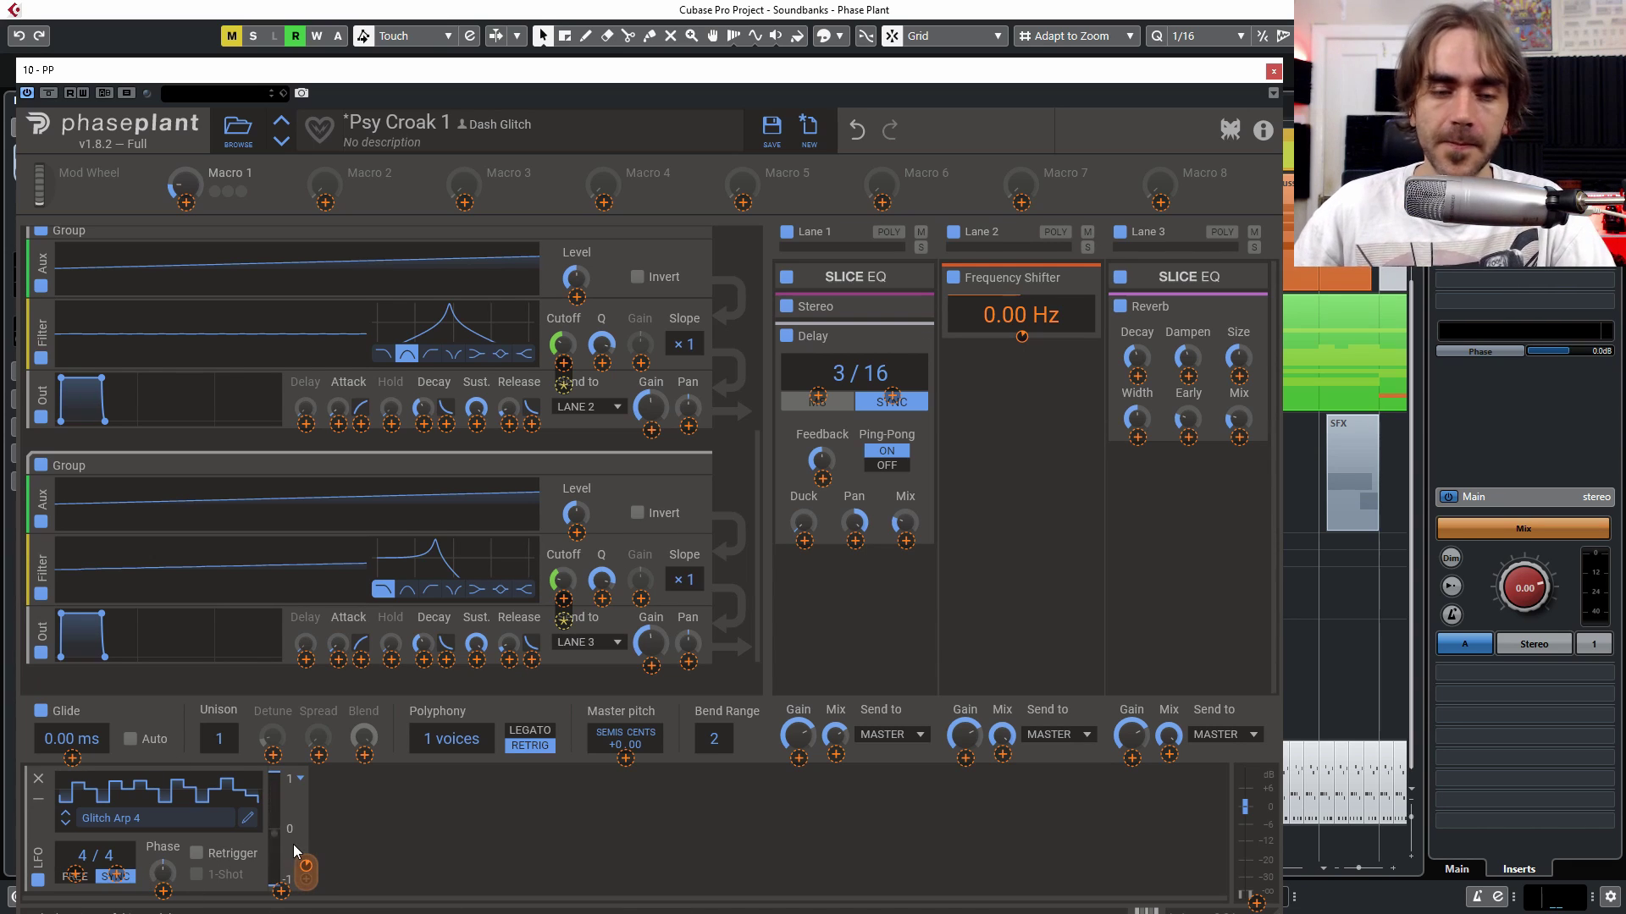
{"action": "mouse_move", "coordinate": [1022, 337]}
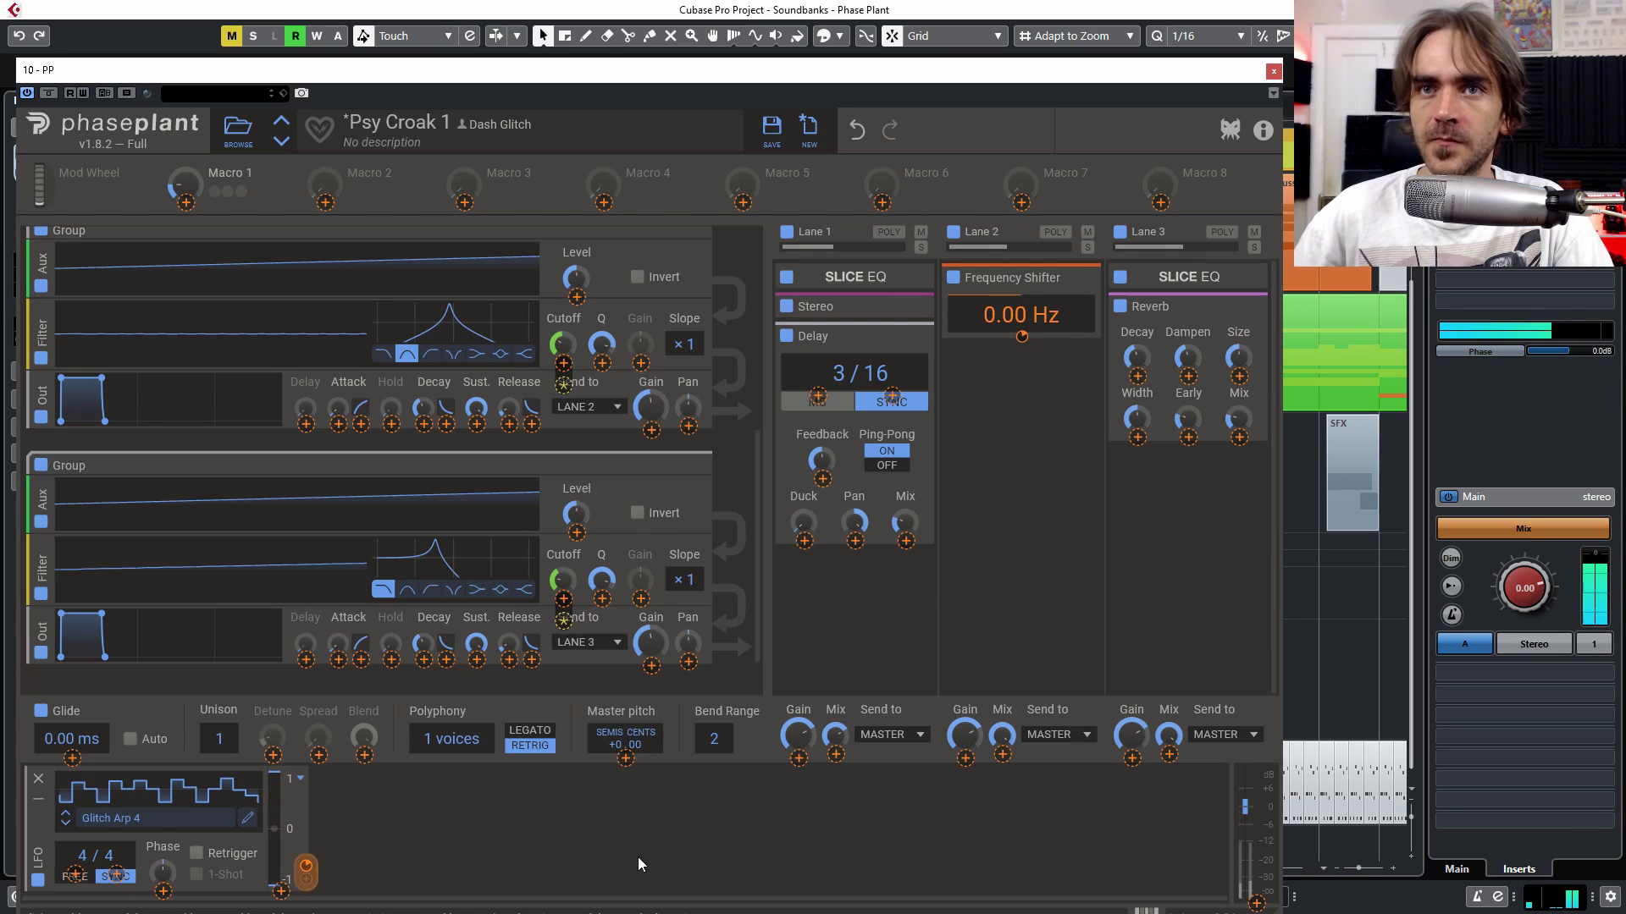
{"action": "left_click", "coordinate": [299, 779]}
{"action": "left_click", "coordinate": [340, 788]}
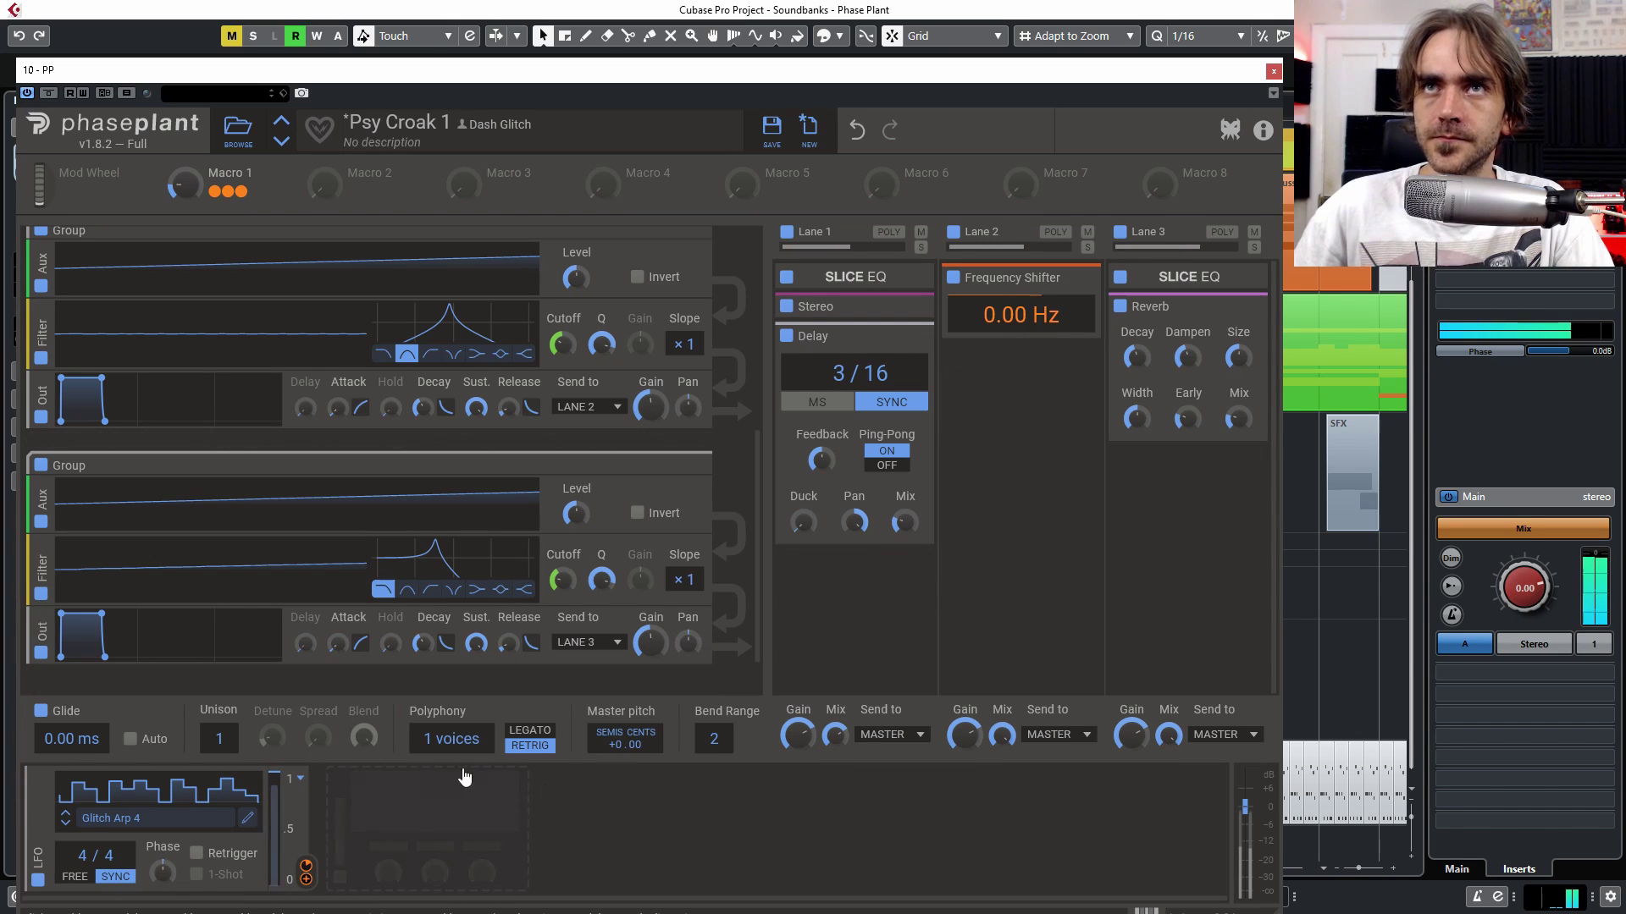
{"action": "left_click_drag", "start_coordinate": [356, 193], "coordinate": [1022, 359]}
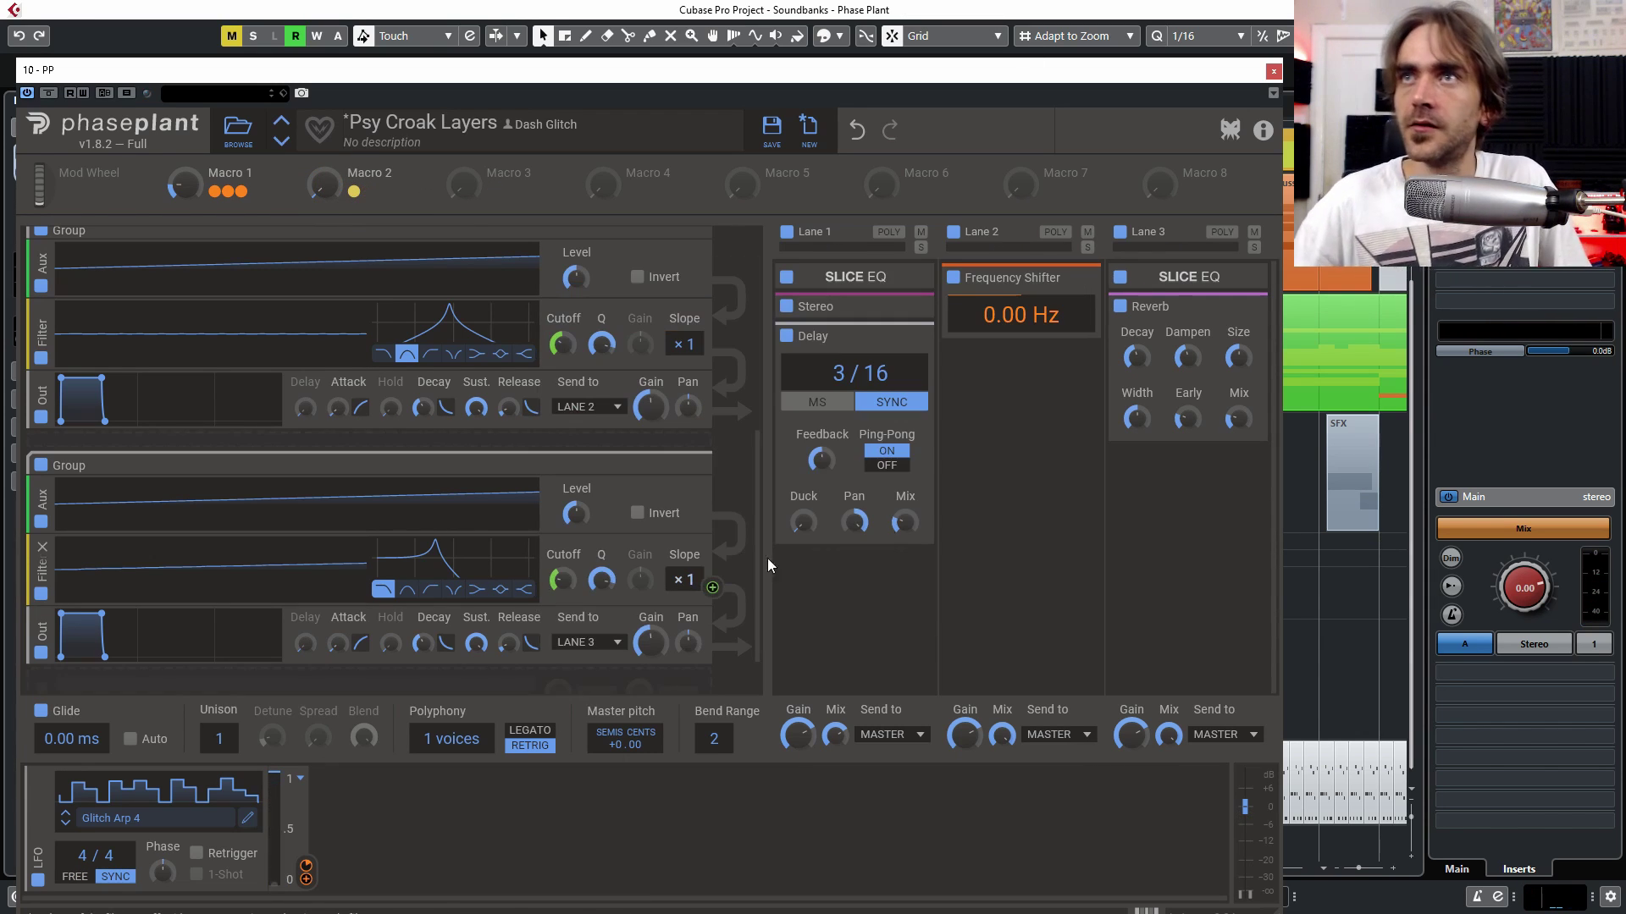
Step: Back in the Cubase project, move the PP track's MIDI clips to bar 49, solo the track and start playback
{"action": "left_click", "coordinate": [1271, 72]}
{"action": "left_click_drag", "start_coordinate": [859, 709], "coordinate": [1207, 770]}
{"action": "left_click_drag", "start_coordinate": [970, 802], "coordinate": [670, 803]}
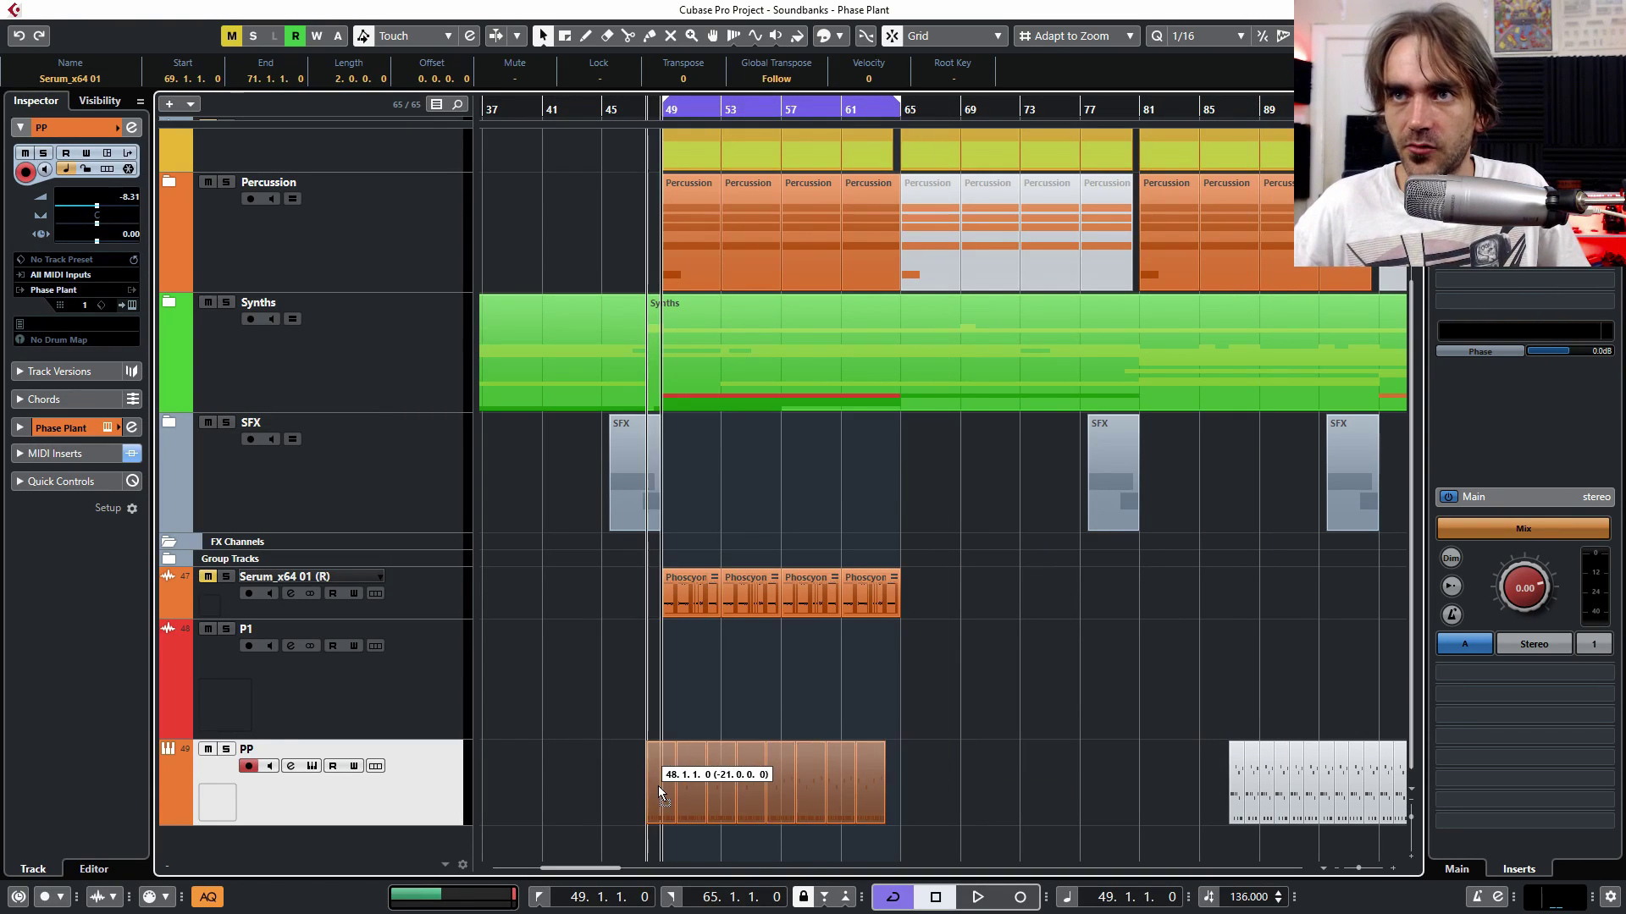
{"action": "left_click", "coordinate": [226, 748]}
{"action": "key", "text": "space"}
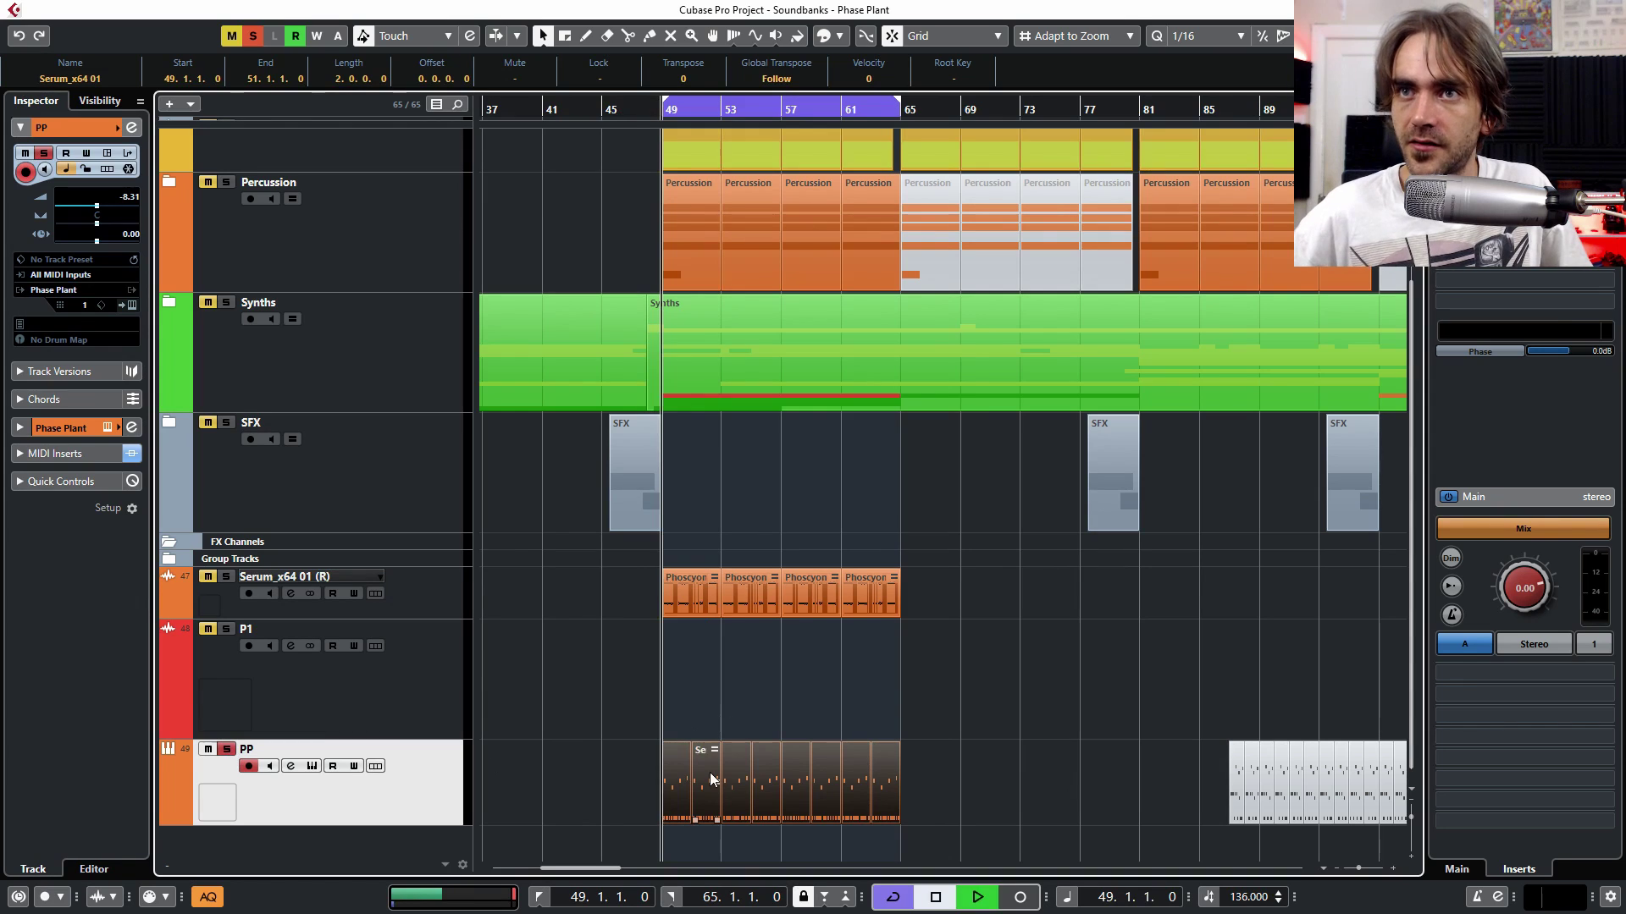
Step: Reopen the PP track's Phase Plant to audition Macro 1 during playback, and return to the stopped arrangement
{"action": "left_click", "coordinate": [132, 304]}
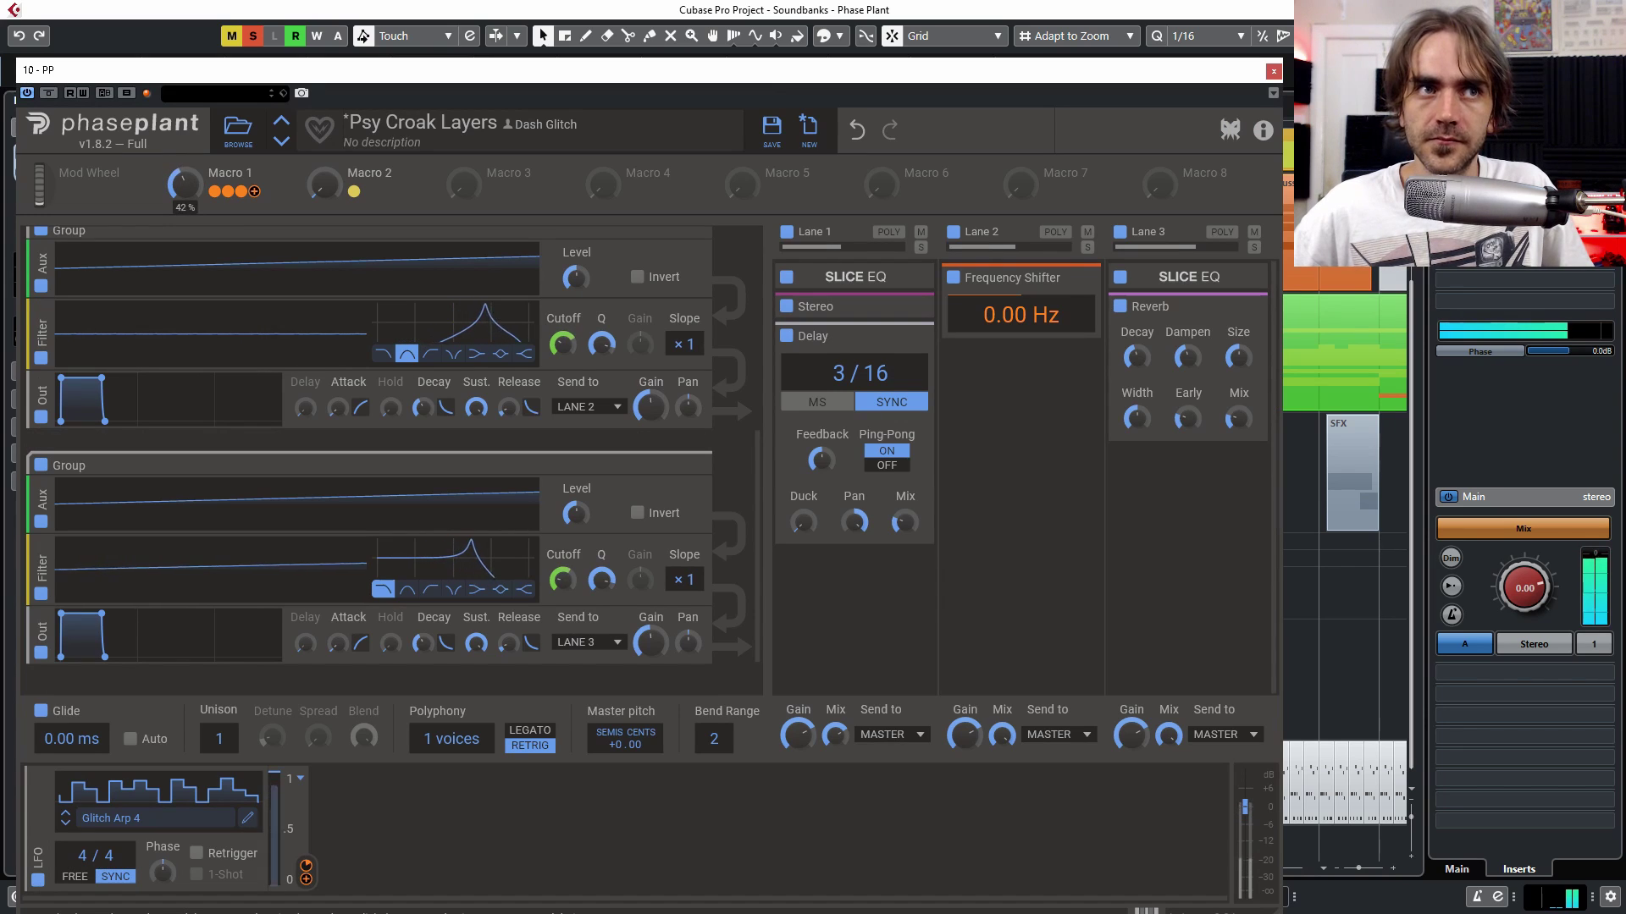
{"action": "left_click", "coordinate": [1274, 71]}
{"action": "key", "text": "space"}
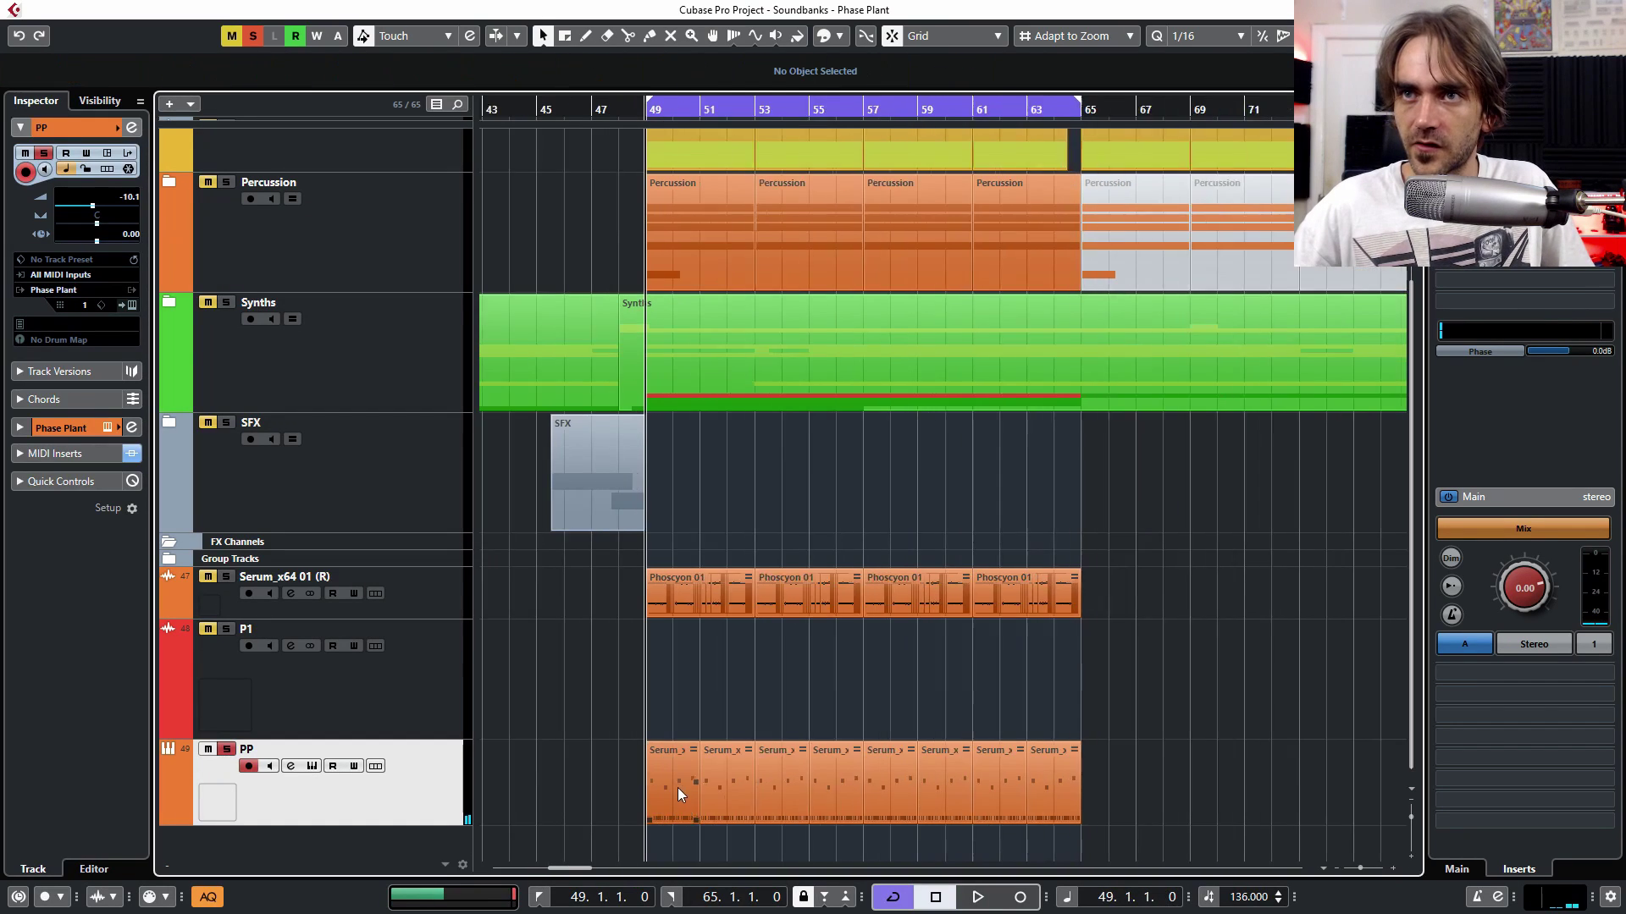
Step: Open the PP track's first MIDI clip at bar 49, examine its C4 notes and octave accents, and close the editor
{"action": "scroll", "coordinate": [680, 795], "scroll_direction": "up", "scroll_amount": 3}
{"action": "double_click", "coordinate": [648, 781]}
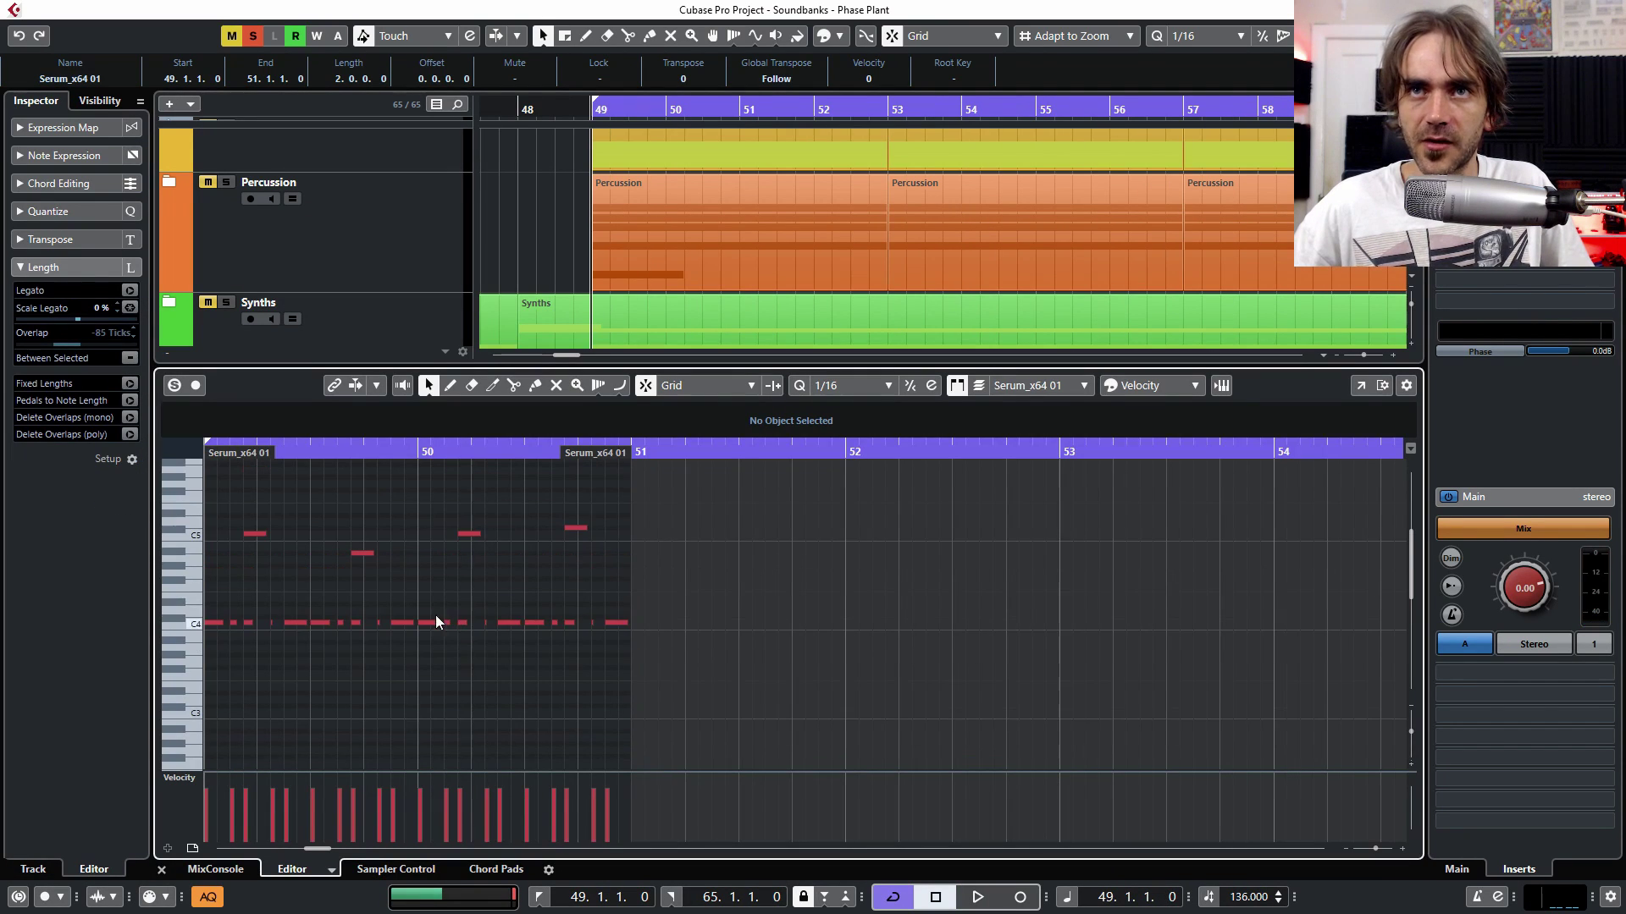
{"action": "scroll", "coordinate": [448, 624], "scroll_direction": "up", "scroll_amount": 8}
{"action": "scroll", "coordinate": [601, 643], "scroll_direction": "down", "scroll_amount": 2}
{"action": "scroll", "coordinate": [593, 686], "scroll_direction": "right", "scroll_amount": 2}
{"action": "scroll", "coordinate": [523, 645], "scroll_direction": "down", "scroll_amount": 1}
{"action": "scroll", "coordinate": [381, 612], "scroll_direction": "right", "scroll_amount": 1}
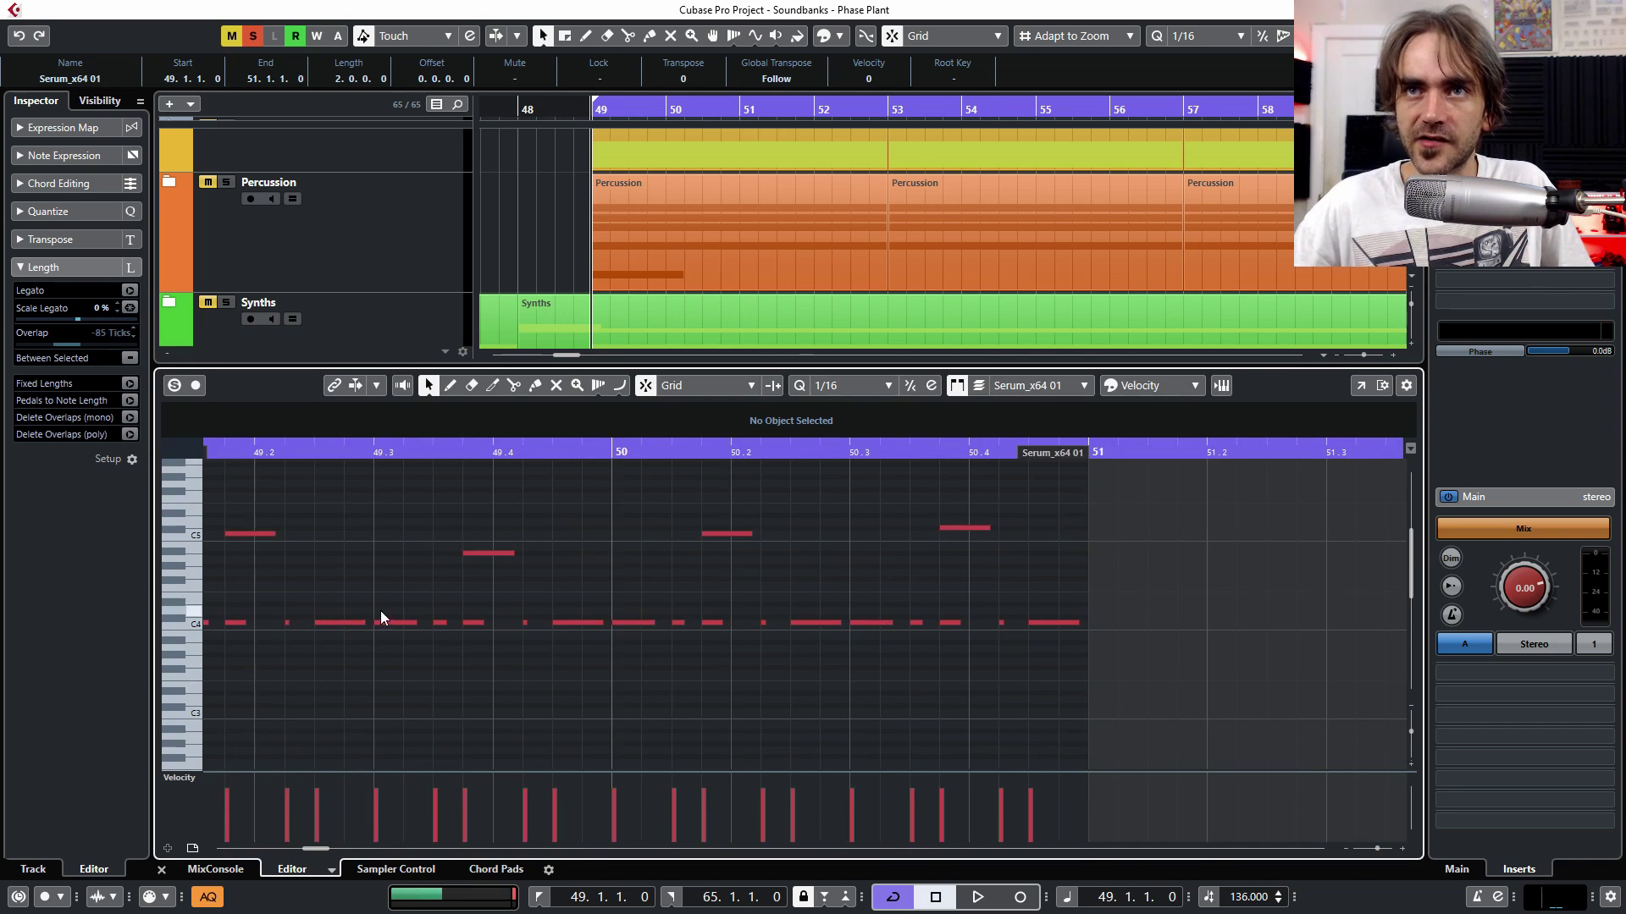
{"action": "scroll", "coordinate": [375, 612], "scroll_direction": "left", "scroll_amount": 2}
{"action": "left_click", "coordinate": [476, 623]}
{"action": "scroll", "coordinate": [475, 599], "scroll_direction": "up", "scroll_amount": 2}
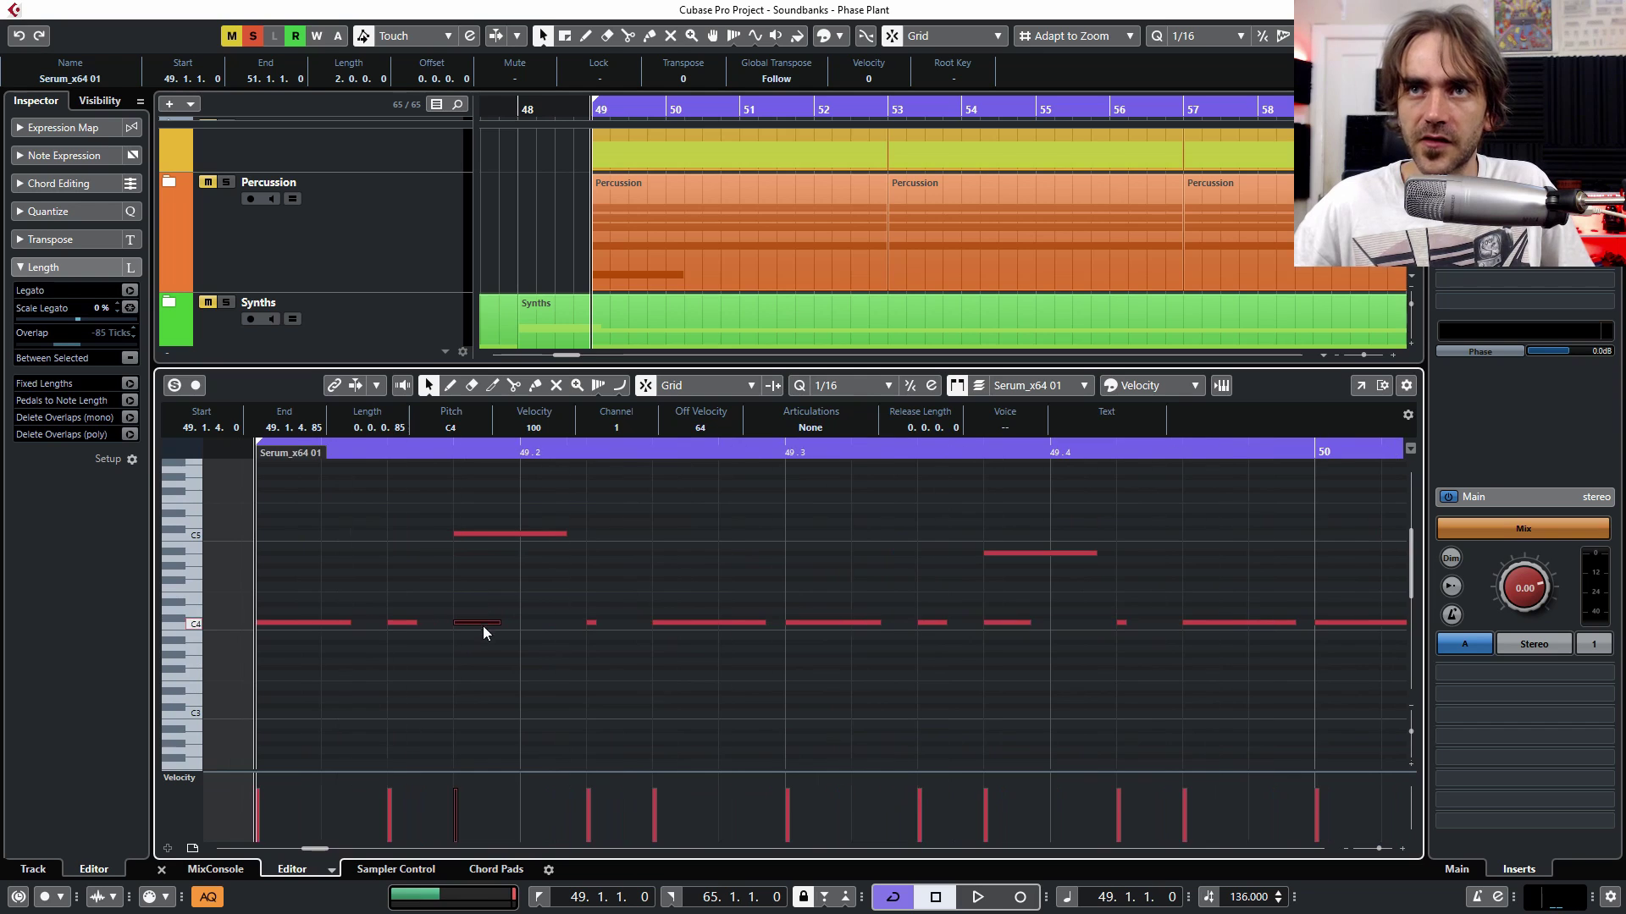
{"action": "left_click", "coordinate": [161, 869]}
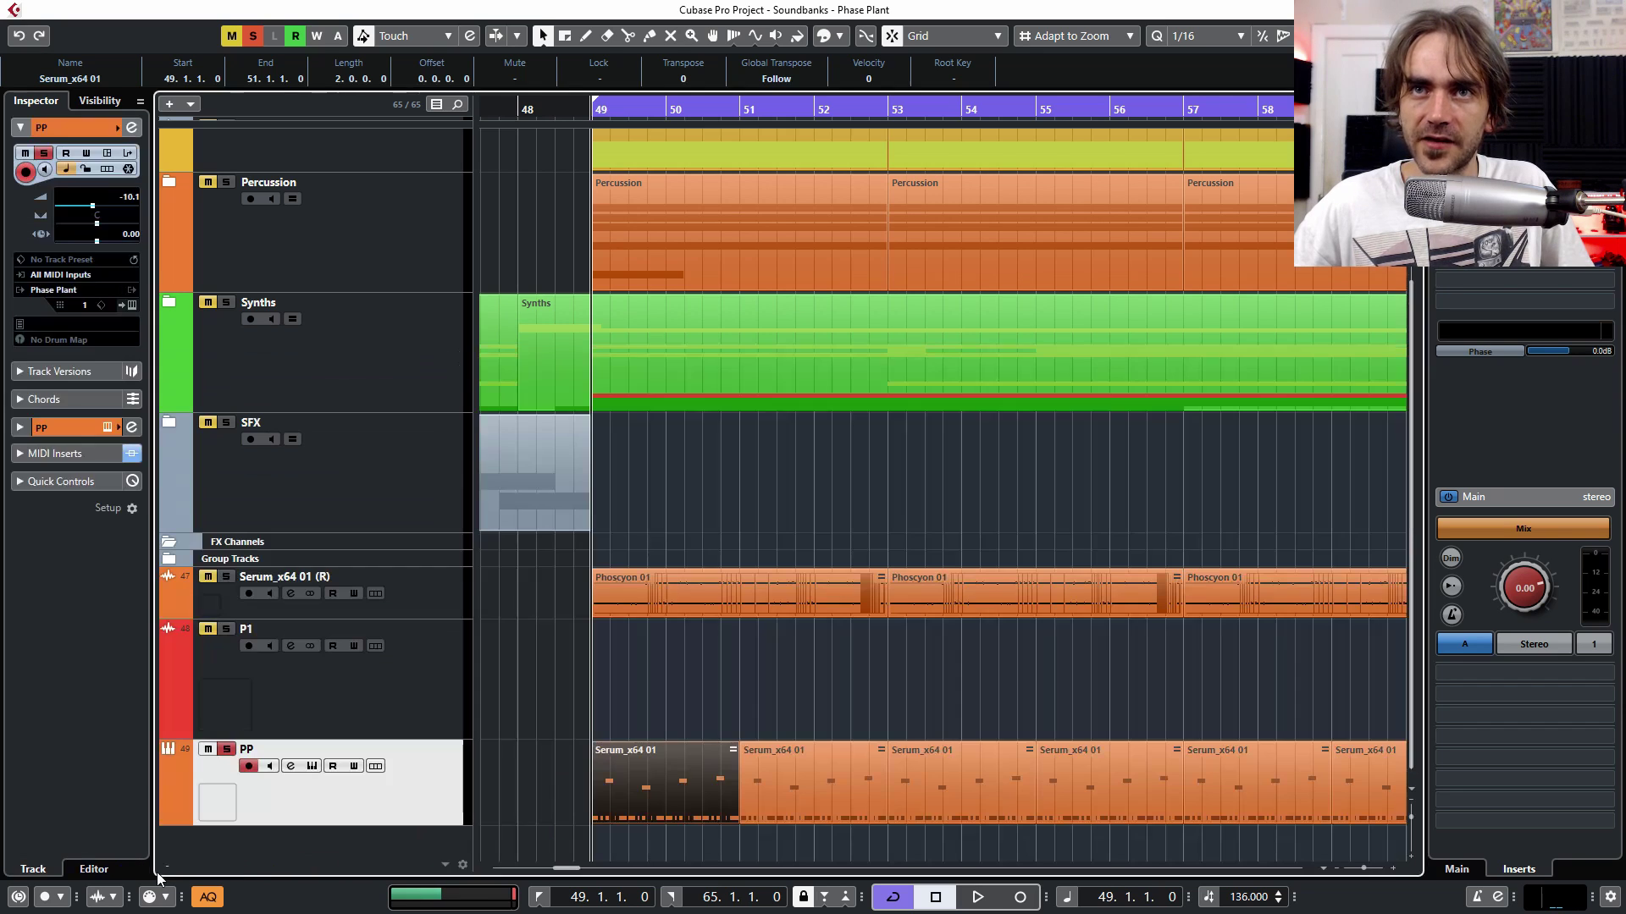
Step: Reopen the PP track's Phase Plant, enable automatic glide and audition the glide time during playback, keeping it at 44.3 ms
{"action": "left_click", "coordinate": [133, 305]}
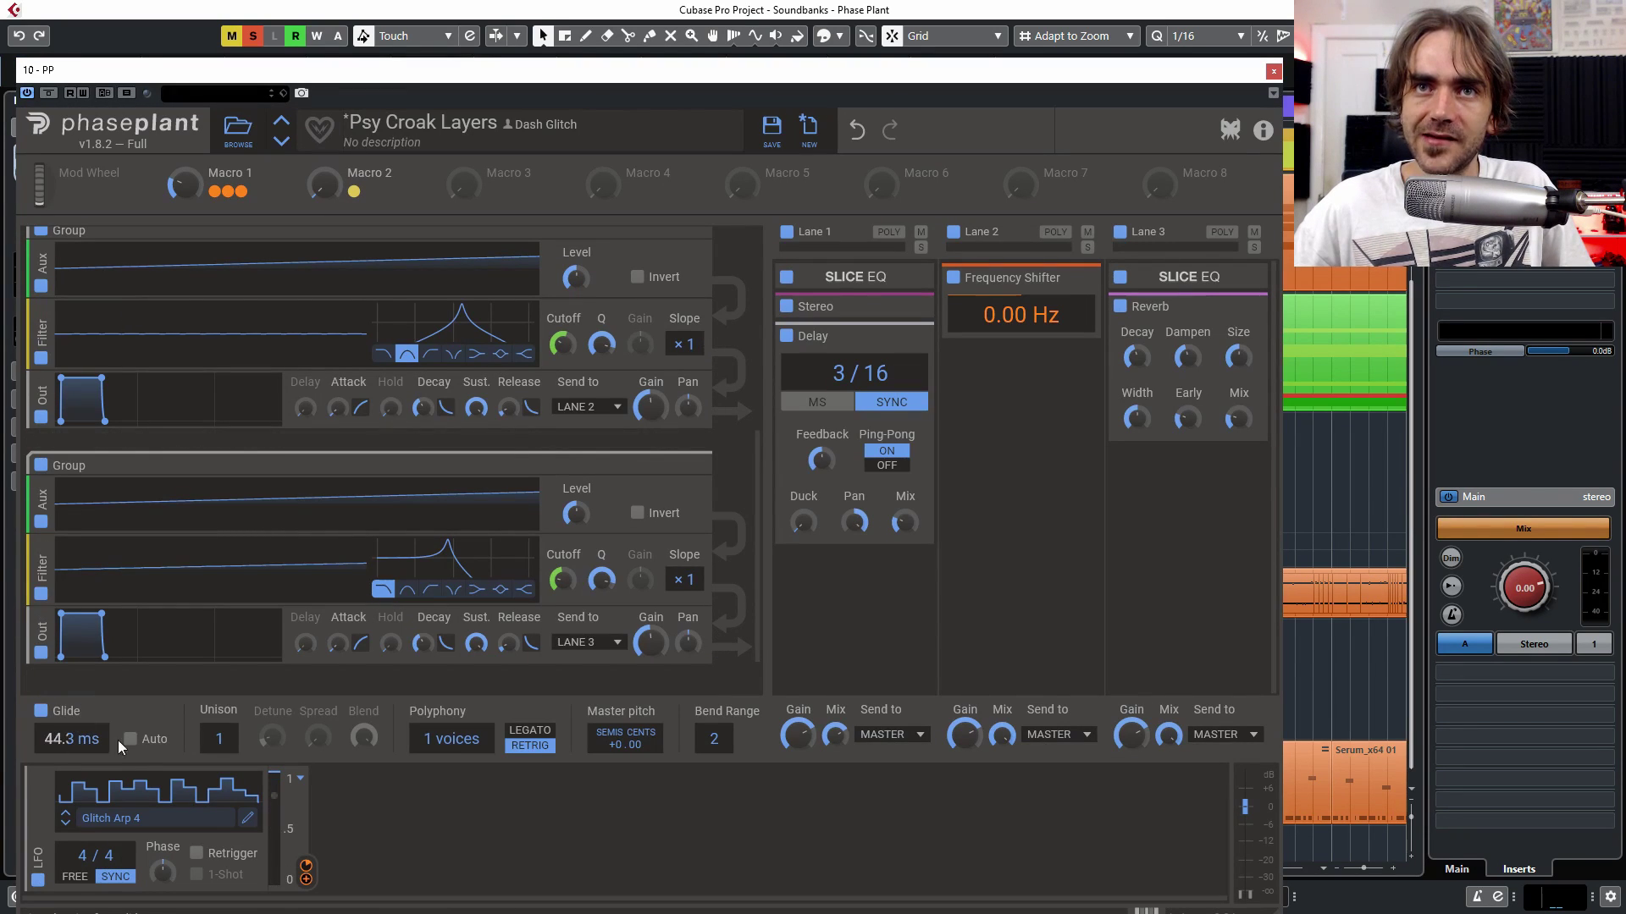
{"action": "left_click_drag", "start_coordinate": [59, 749], "coordinate": [58, 740]}
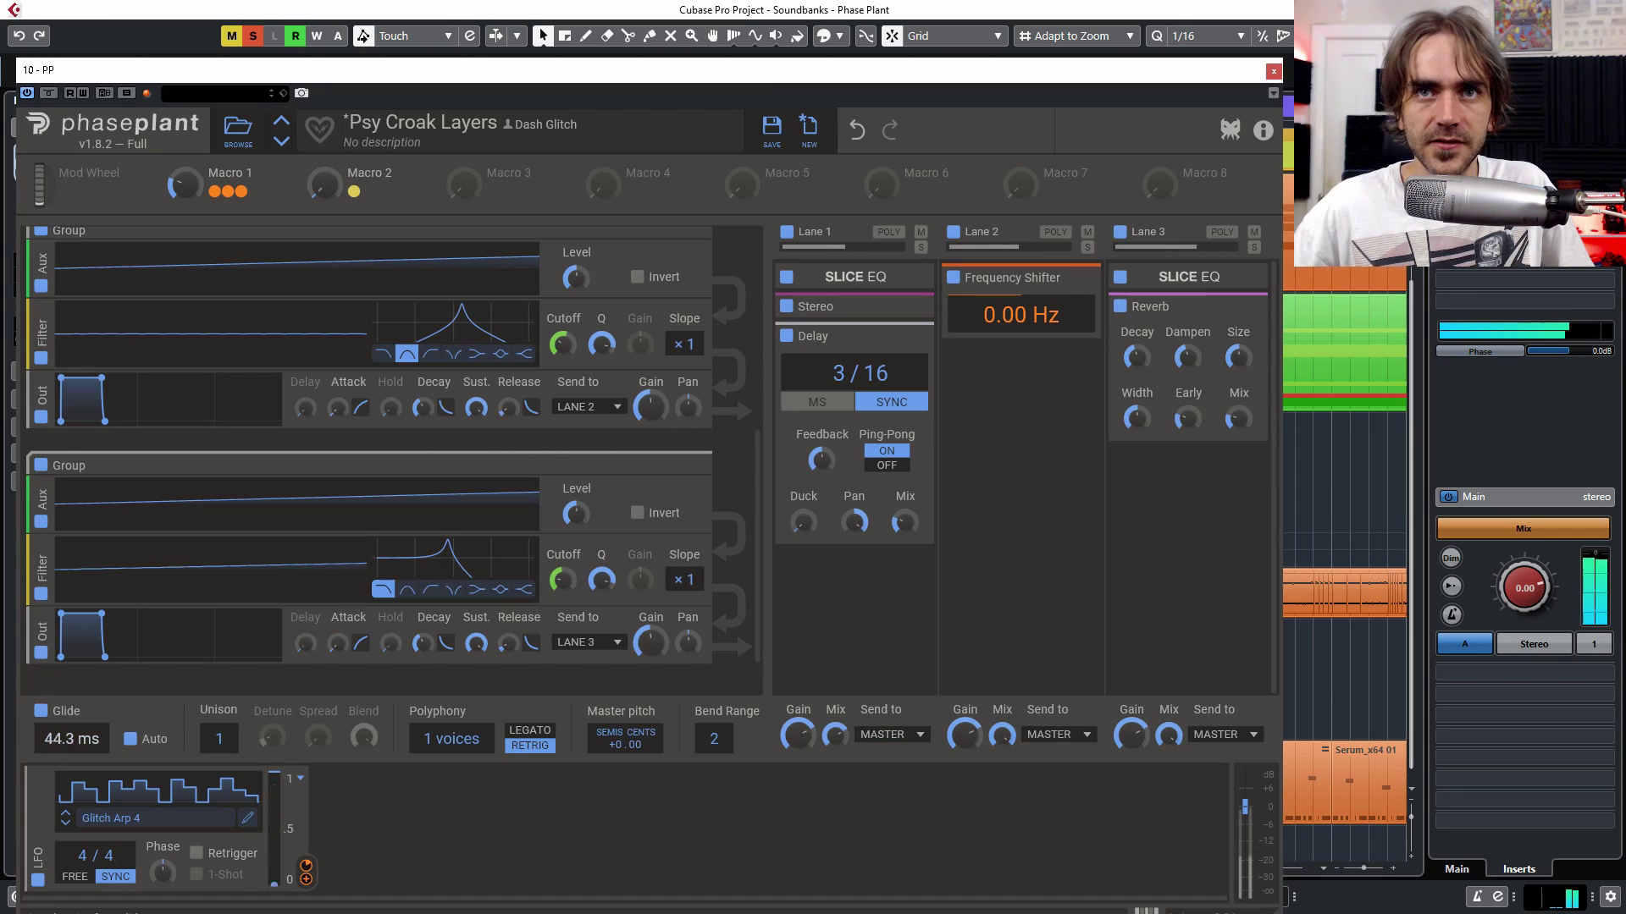
{"action": "scroll", "coordinate": [61, 743], "scroll_direction": "up", "scroll_amount": 5}
{"action": "scroll", "coordinate": [61, 743], "scroll_direction": "down", "scroll_amount": 12}
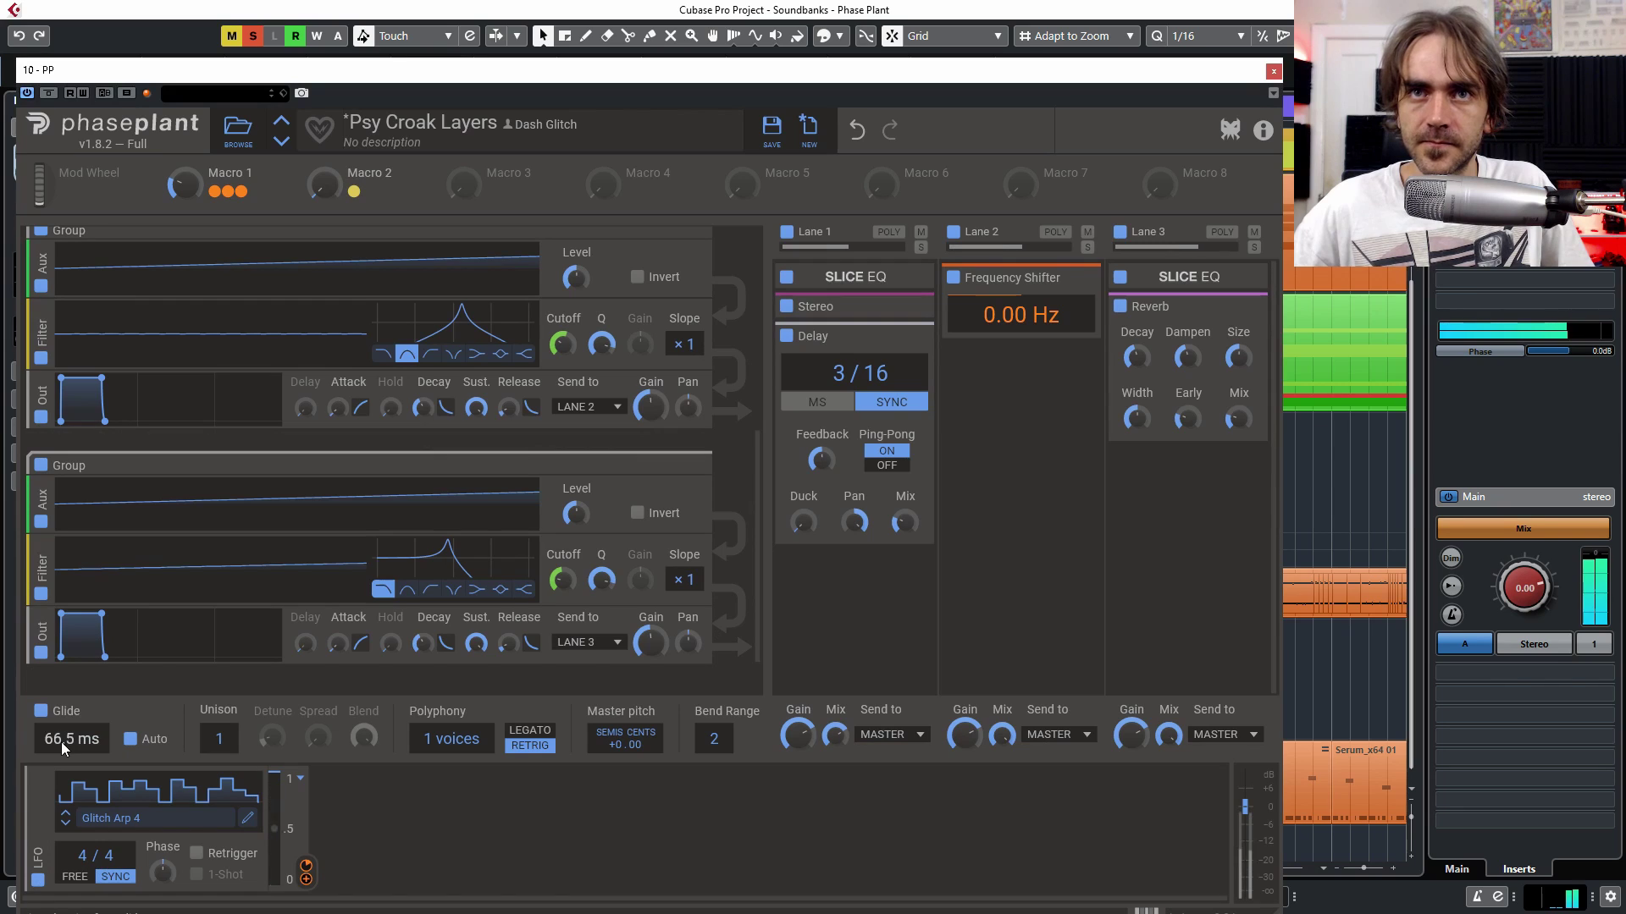
{"action": "left_click_drag", "start_coordinate": [60, 743], "coordinate": [59, 736]}
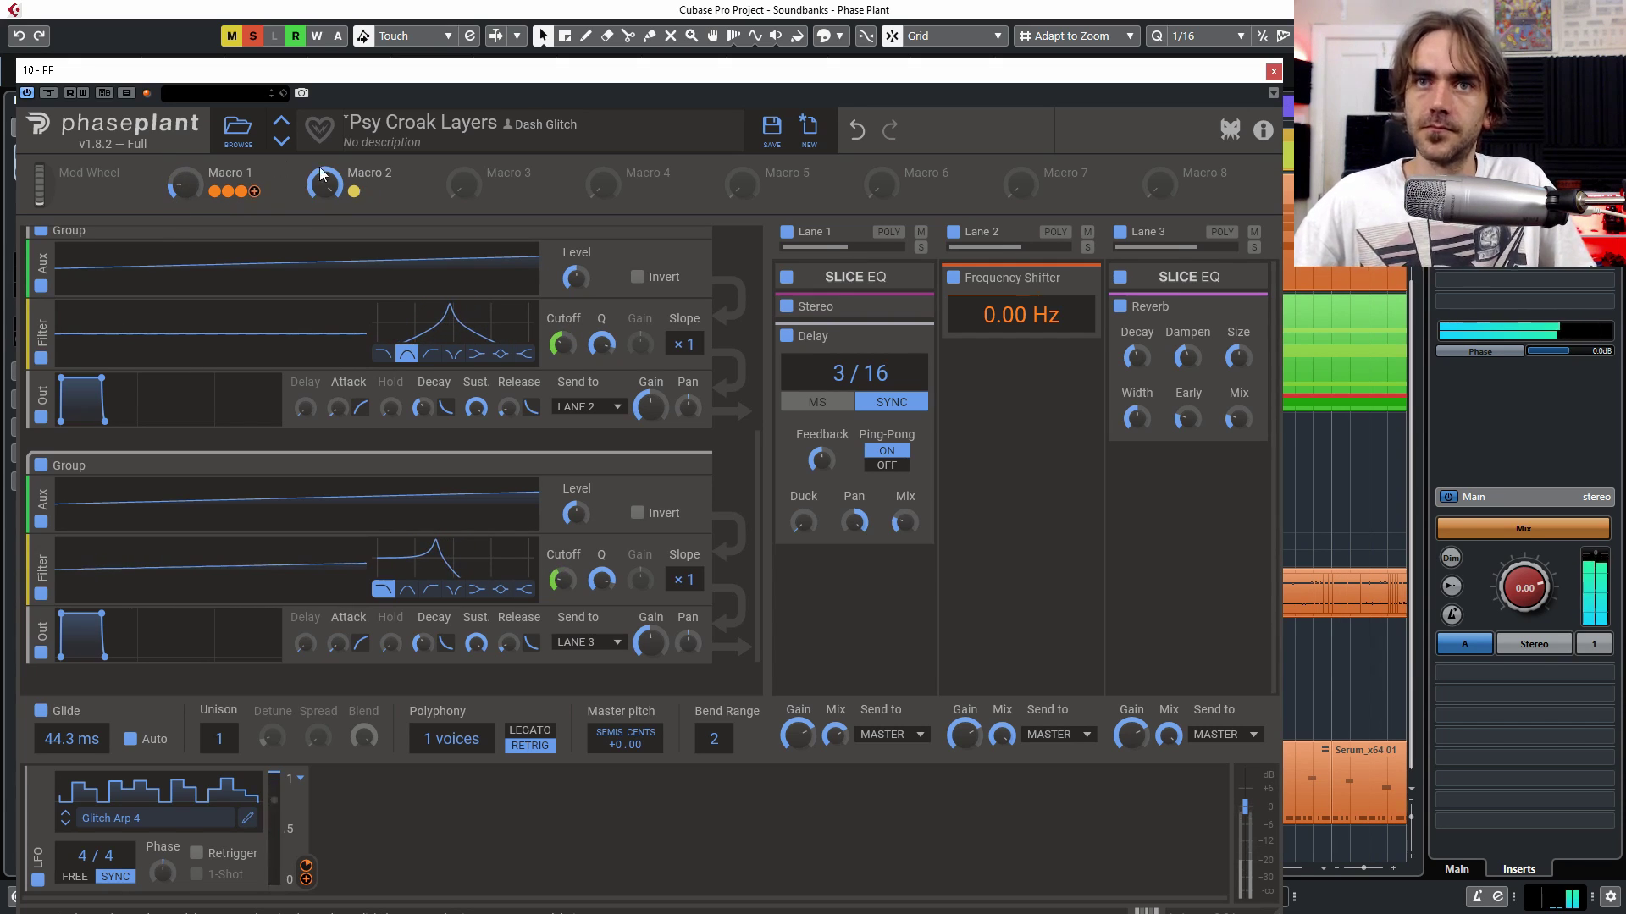
Step: Enable automation writing for Phase Plant, record Macro 1 movements during playback, and close the plugin window
{"action": "left_click", "coordinate": [82, 94]}
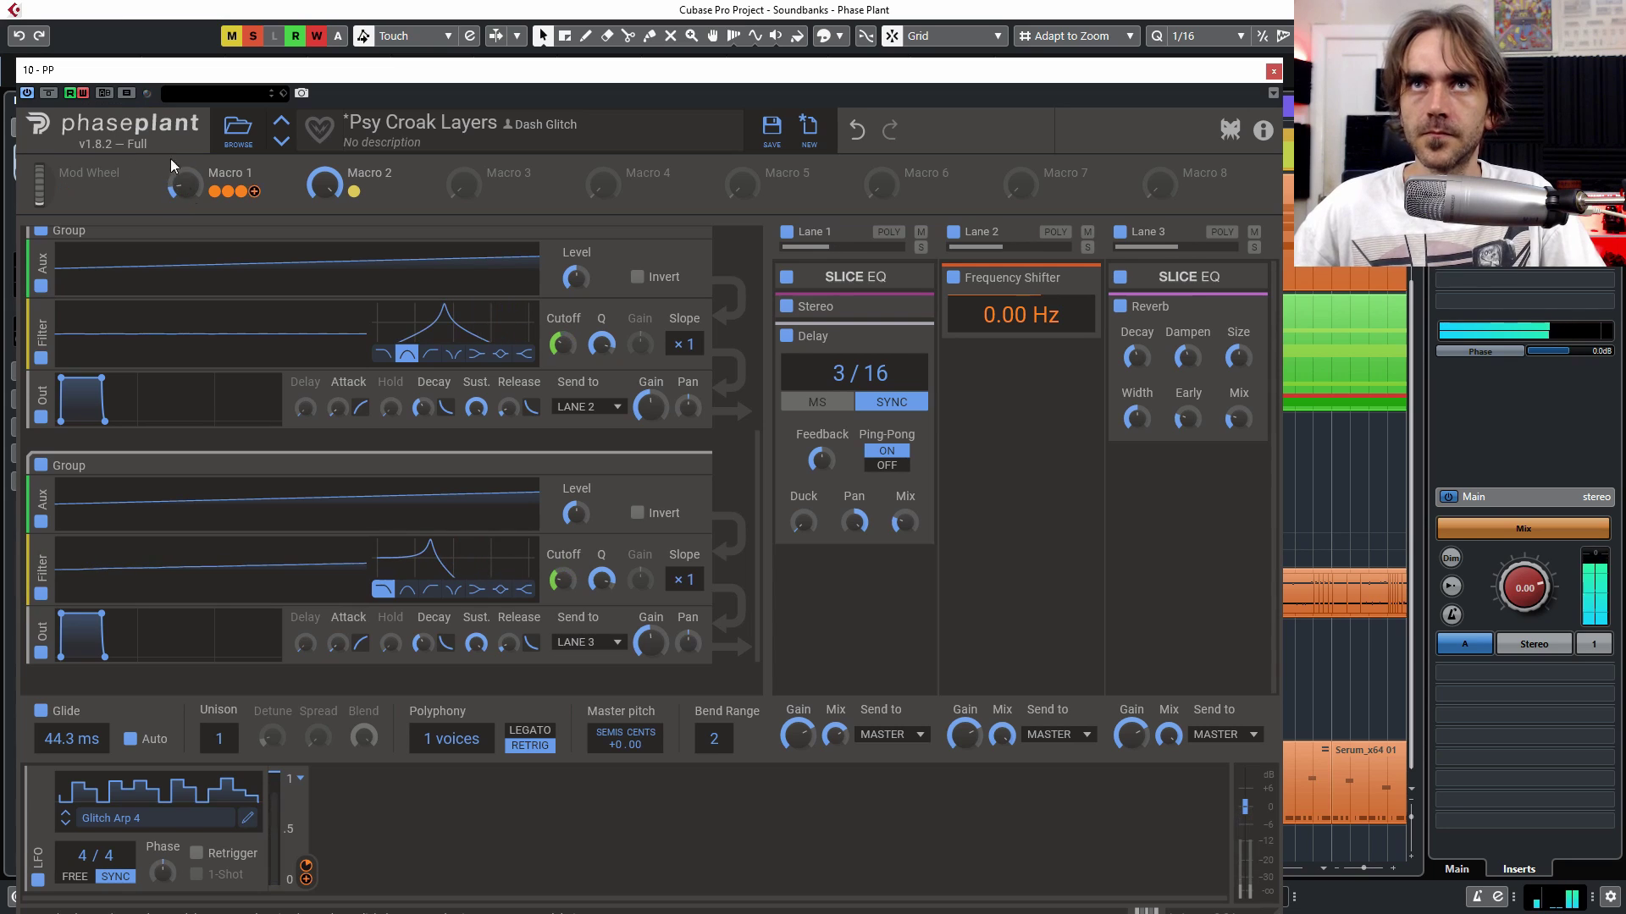
{"action": "left_click_drag", "start_coordinate": [185, 188], "coordinate": [184, 184]}
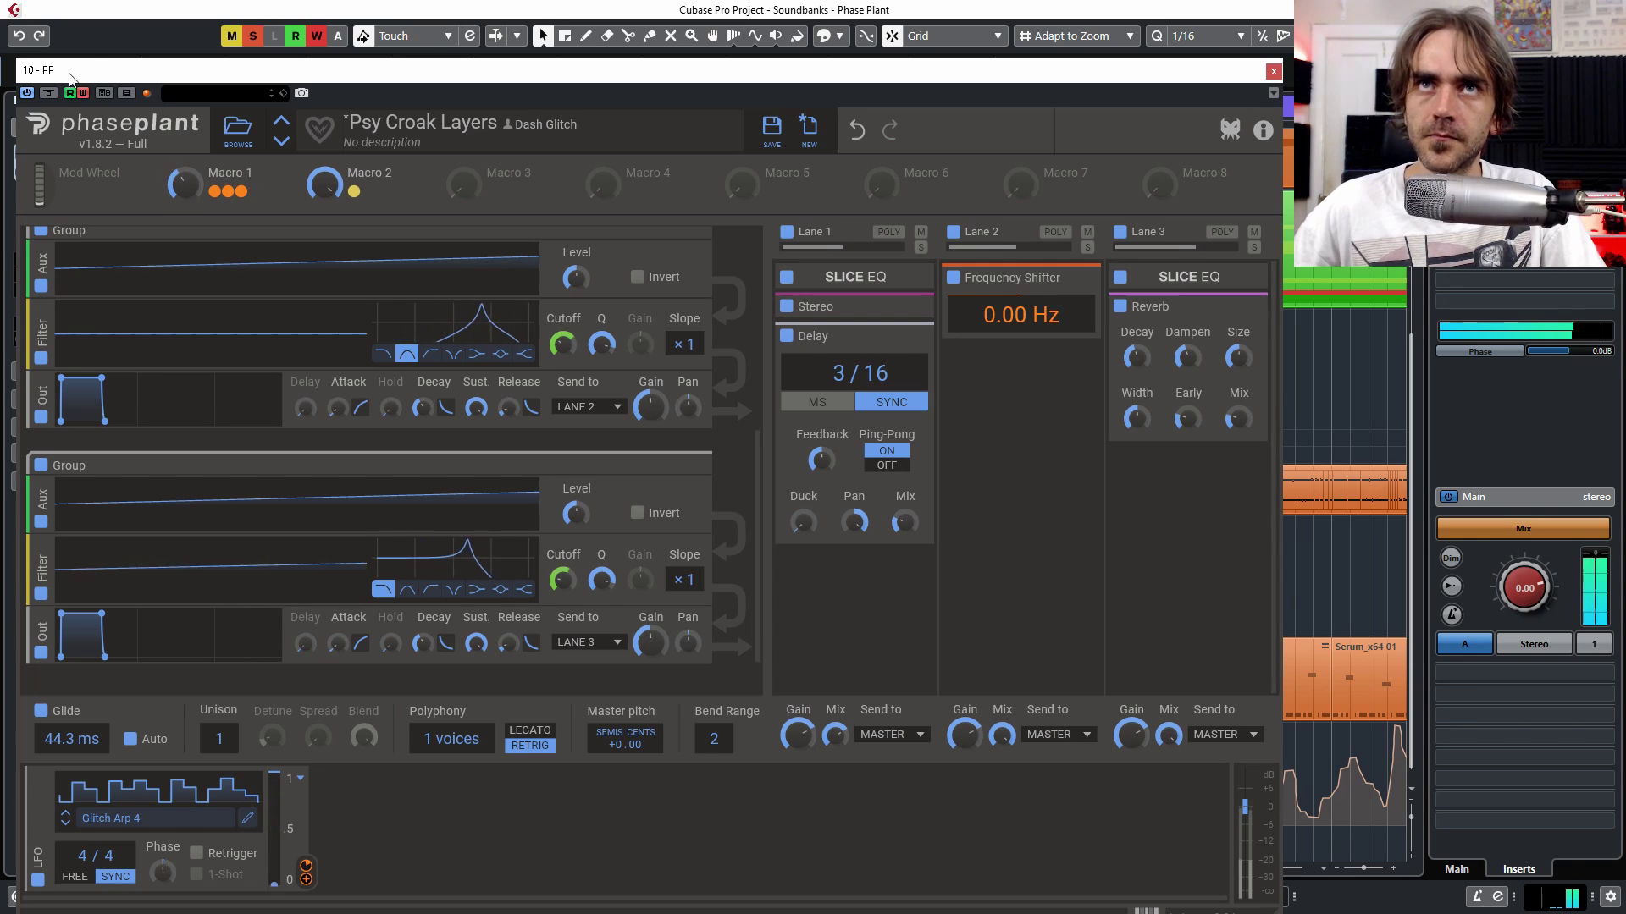
{"action": "left_click", "coordinate": [1273, 71]}
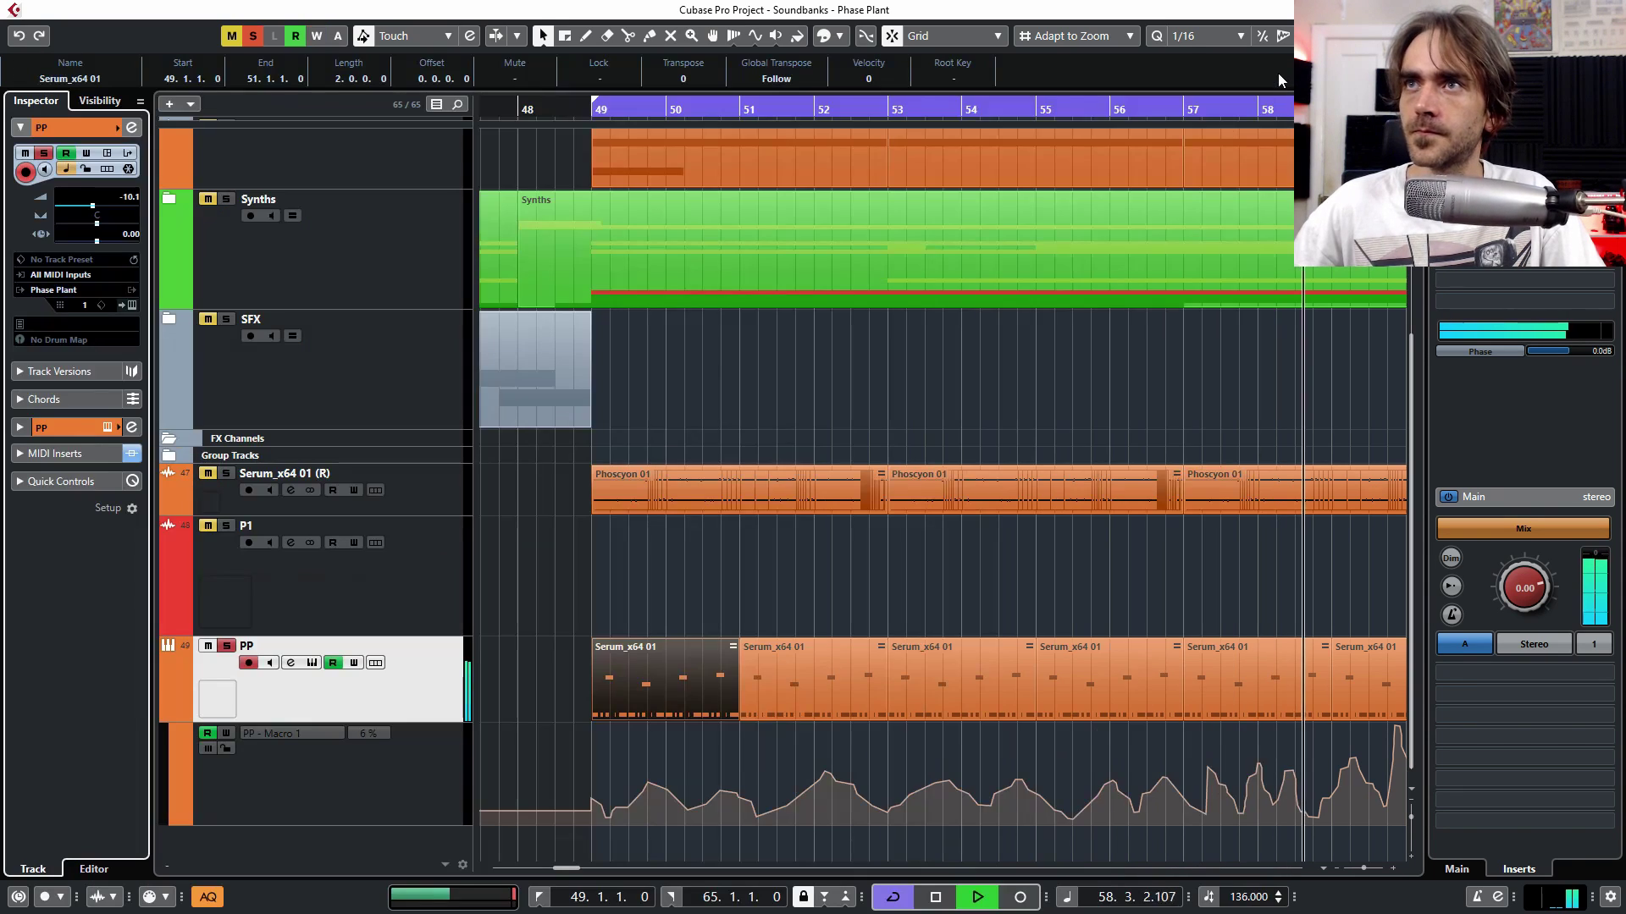
Step: Examine the recorded Macro 1 automation beneath the PP track's clips from bar 49 to 65
{"action": "scroll", "coordinate": [999, 644], "scroll_direction": "up", "scroll_amount": 3}
{"action": "scroll", "coordinate": [993, 649], "scroll_direction": "down", "scroll_amount": 3}
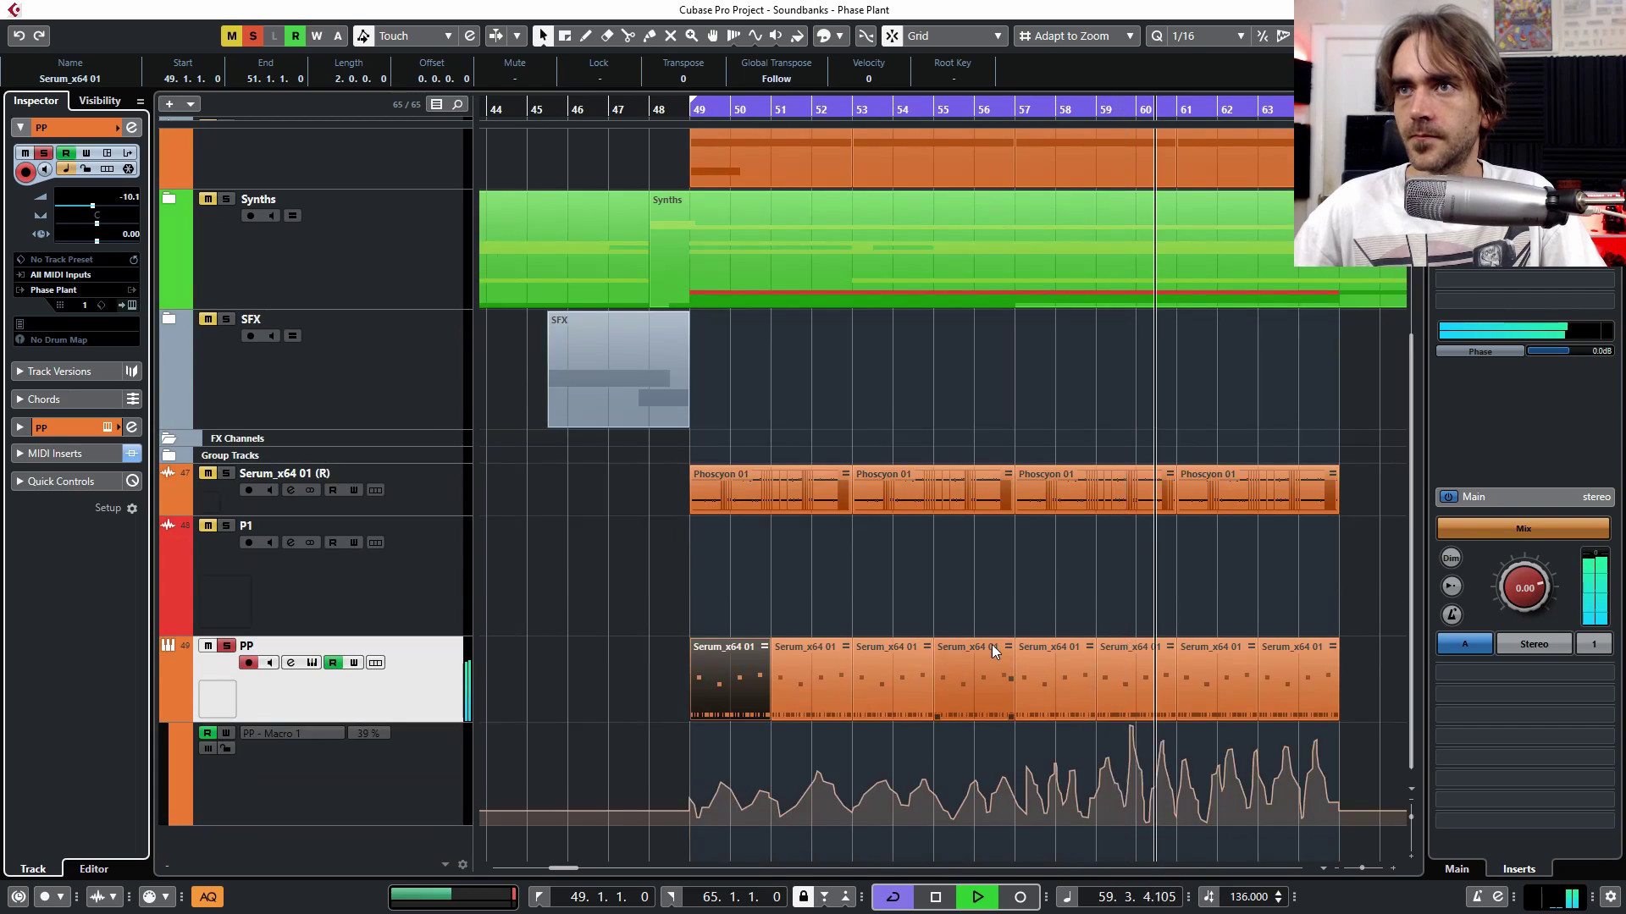
{"action": "key", "text": "h"}
{"action": "key", "text": "h"}
{"action": "left_click", "coordinate": [953, 621]}
{"action": "left_click_drag", "start_coordinate": [953, 626], "coordinate": [1287, 664]}
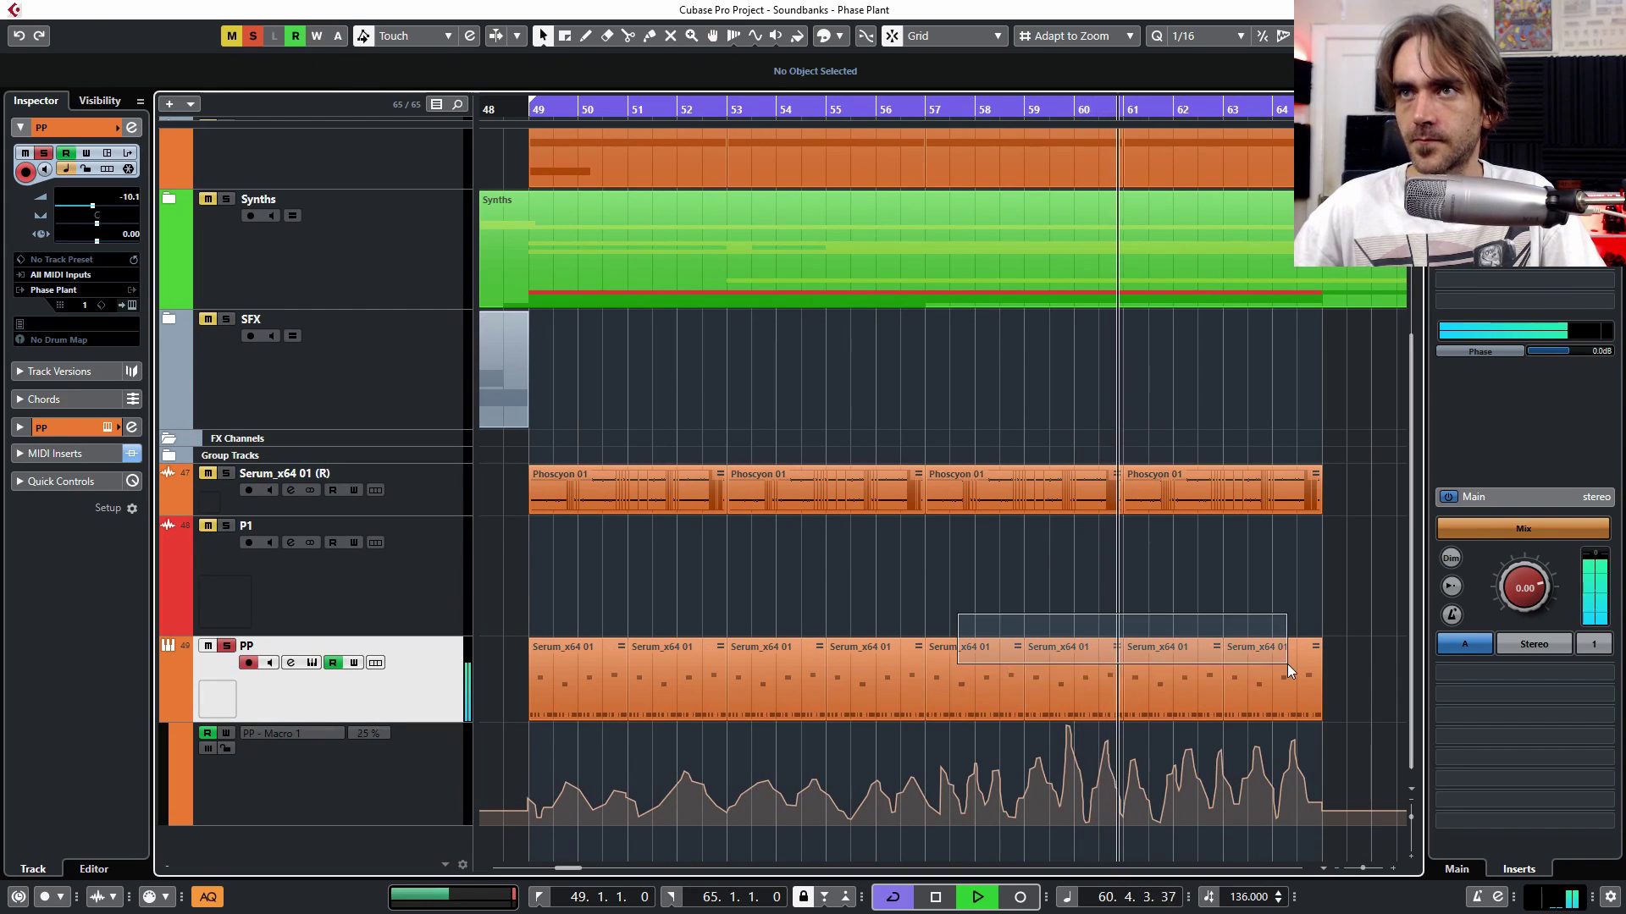
{"action": "key", "text": "Delete"}
{"action": "left_click_drag", "start_coordinate": [1071, 576], "coordinate": [478, 780]}
{"action": "key", "text": "g"}
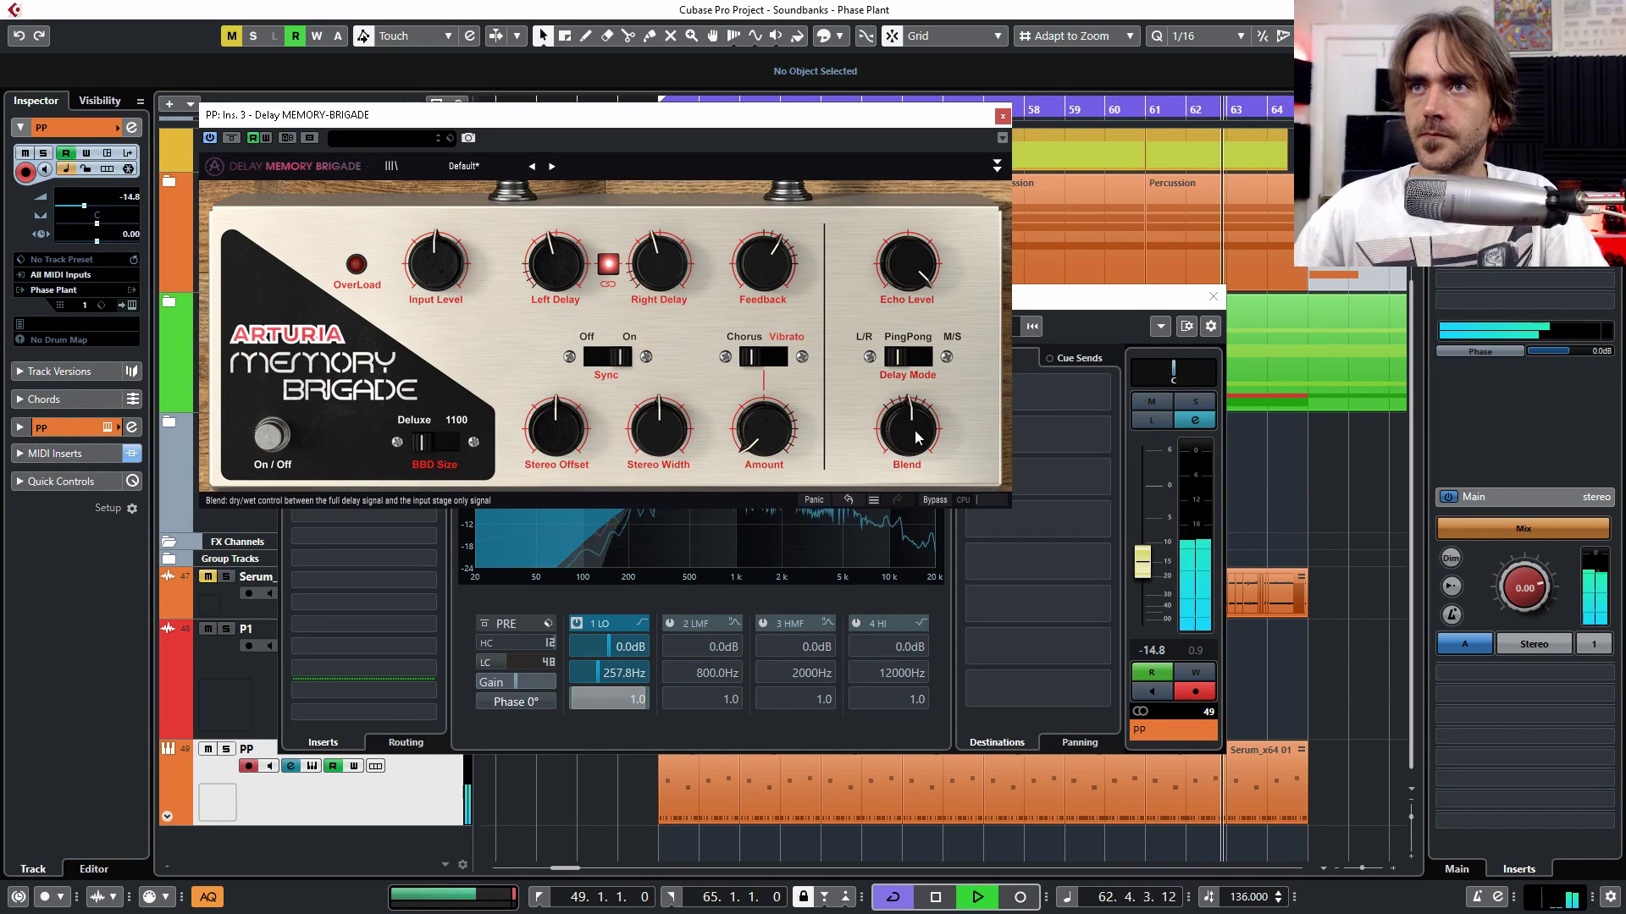
Step: Raise the PP track's Memory Brigade delay feedback, set its blend to about 0.448, and close the channel settings
{"action": "mouse_move", "coordinate": [764, 265]}
{"action": "left_mouse_down"}
{"action": "mouse_move", "coordinate": [765, 248]}
{"action": "mouse_move", "coordinate": [768, 264]}
{"action": "left_mouse_up"}
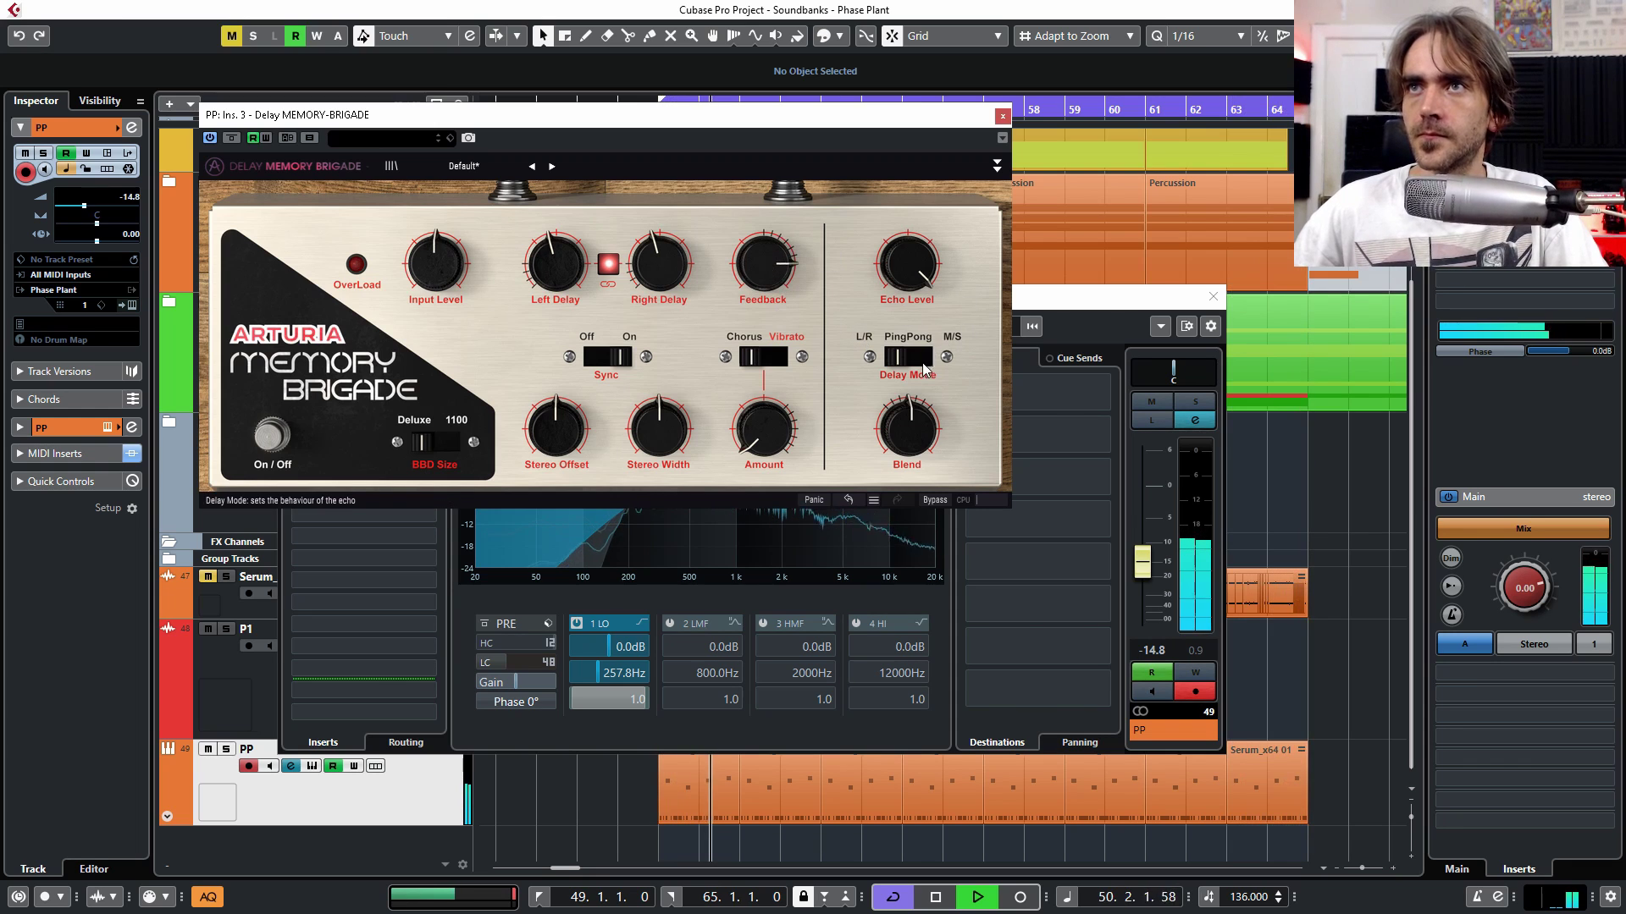
{"action": "mouse_move", "coordinate": [911, 423]}
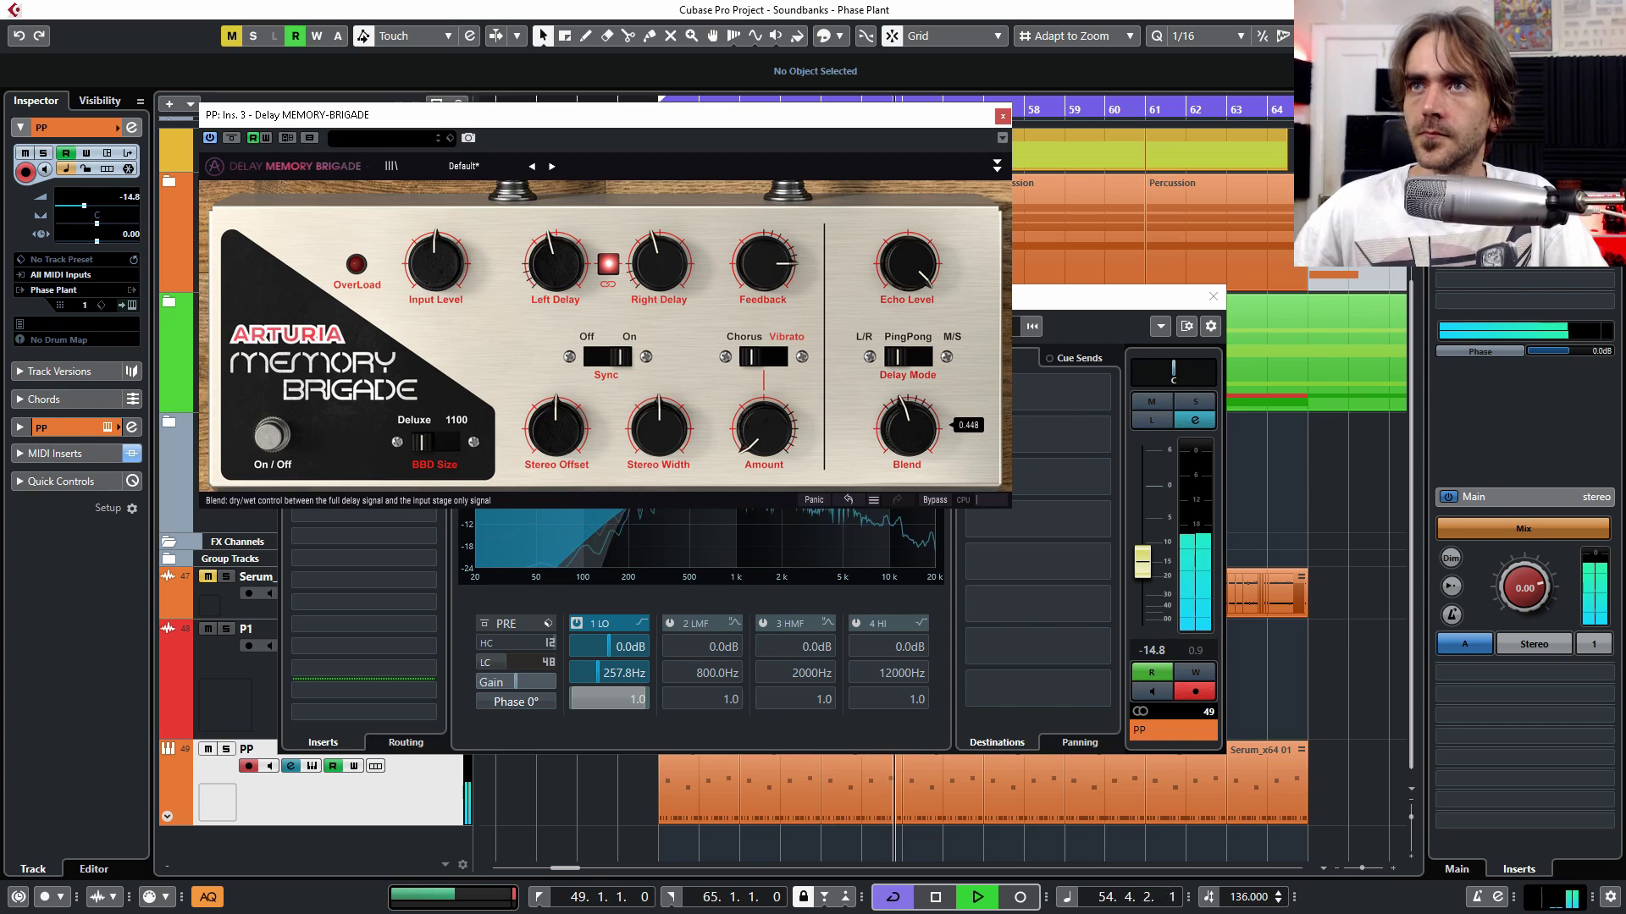
{"action": "left_click", "coordinate": [1003, 116]}
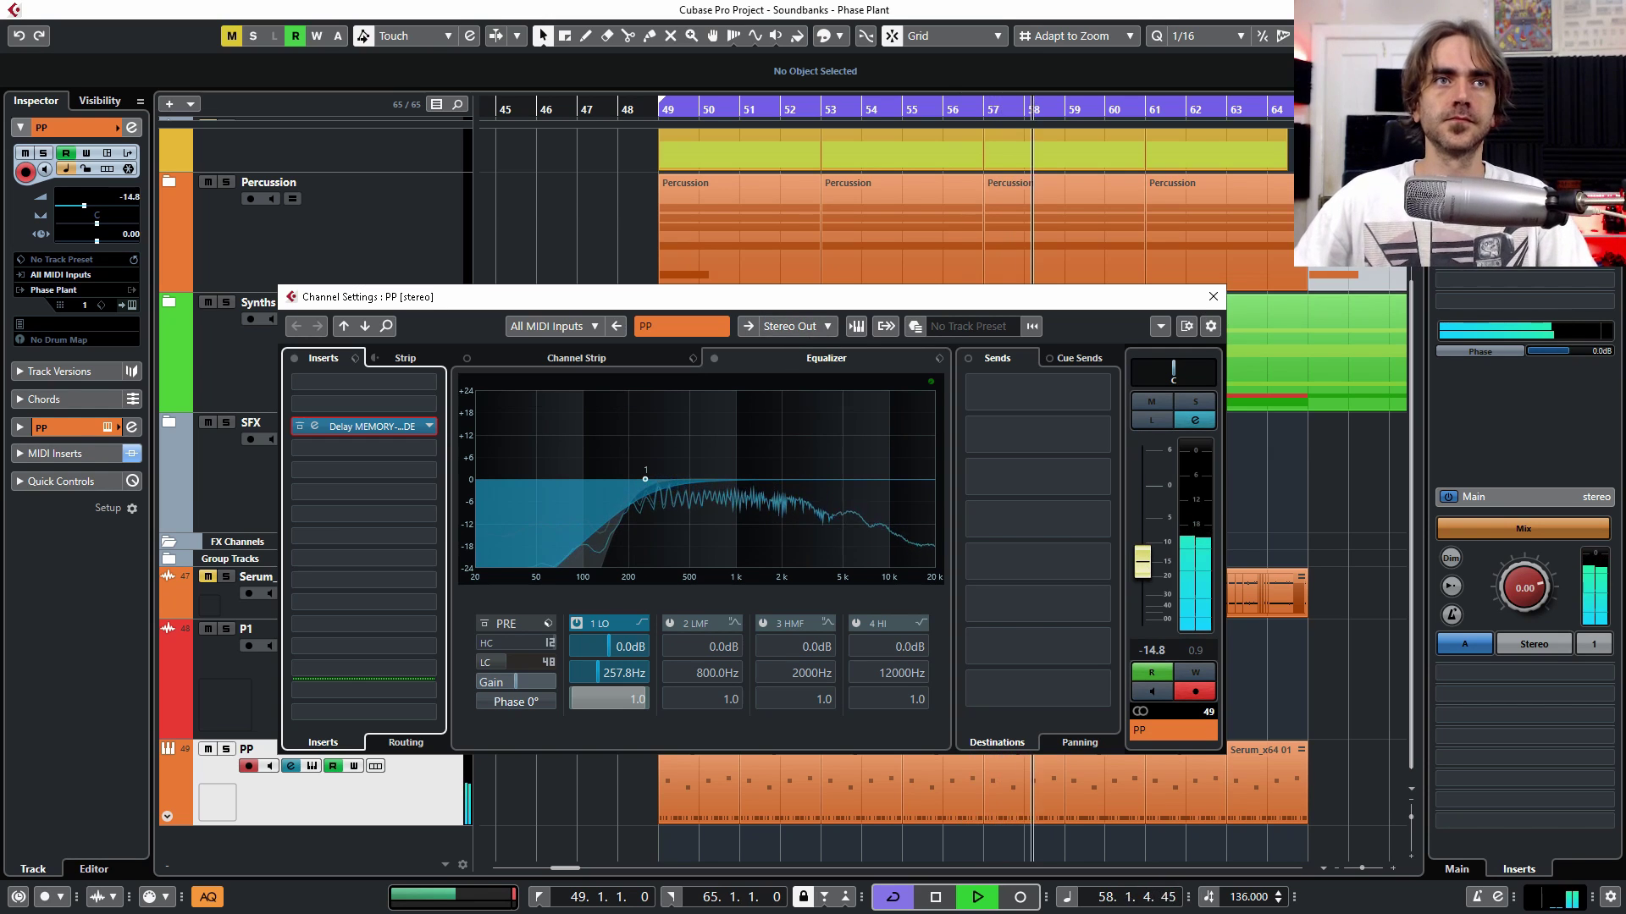
{"action": "key", "text": "Escape"}
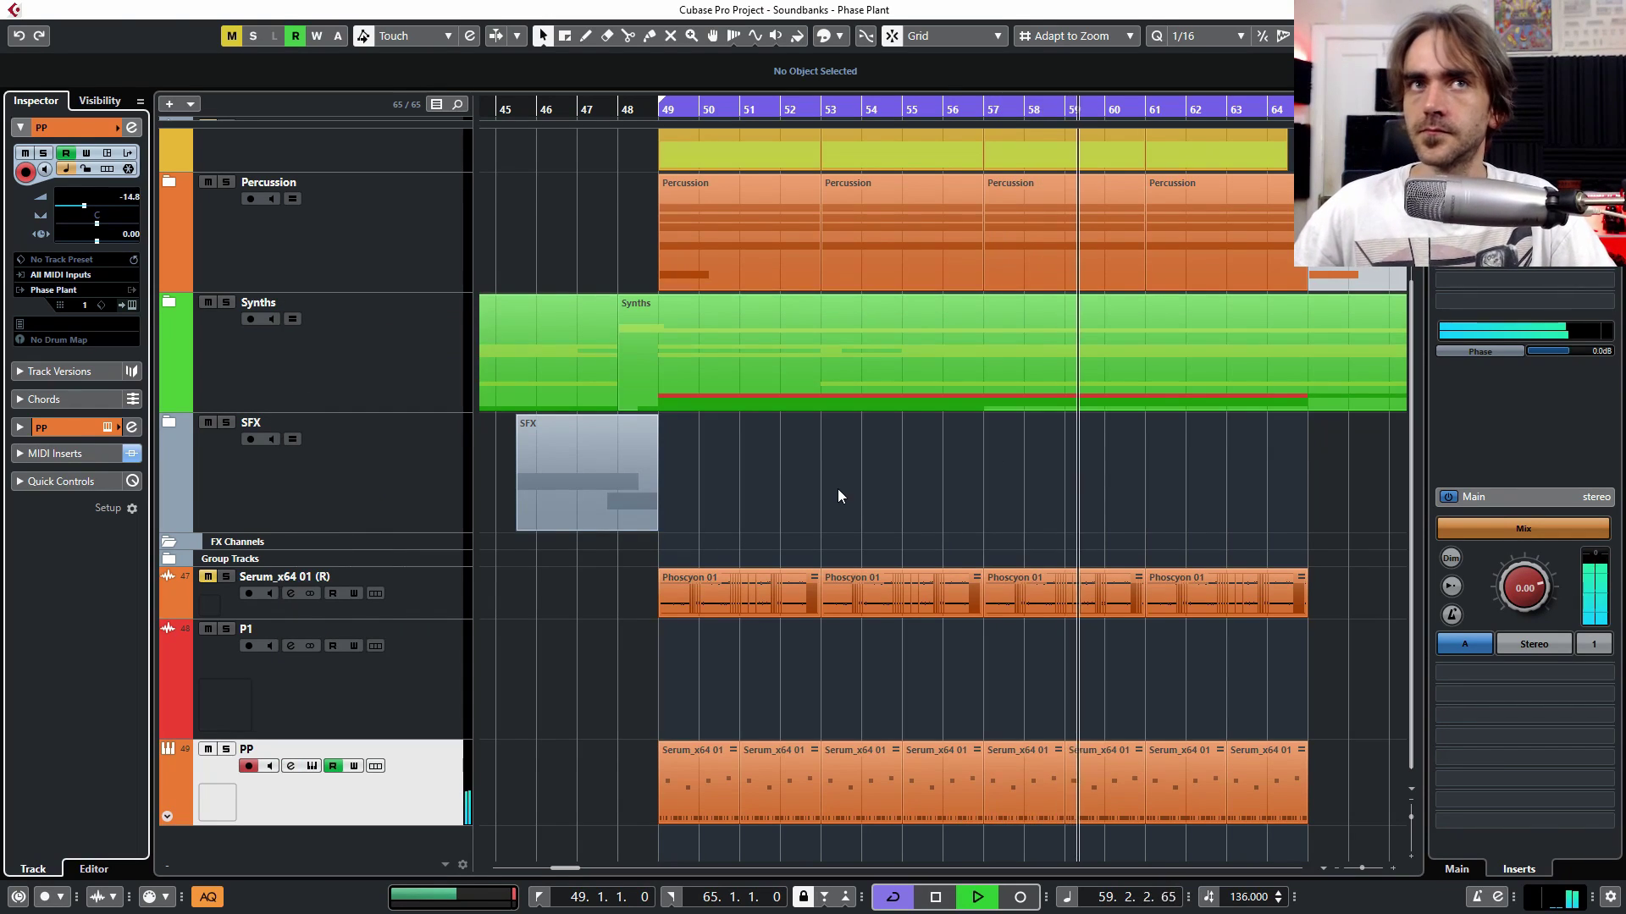
{"action": "scroll", "coordinate": [864, 461], "scroll_direction": "down", "scroll_amount": 4}
{"action": "scroll", "coordinate": [862, 458], "scroll_direction": "right", "scroll_amount": 3}
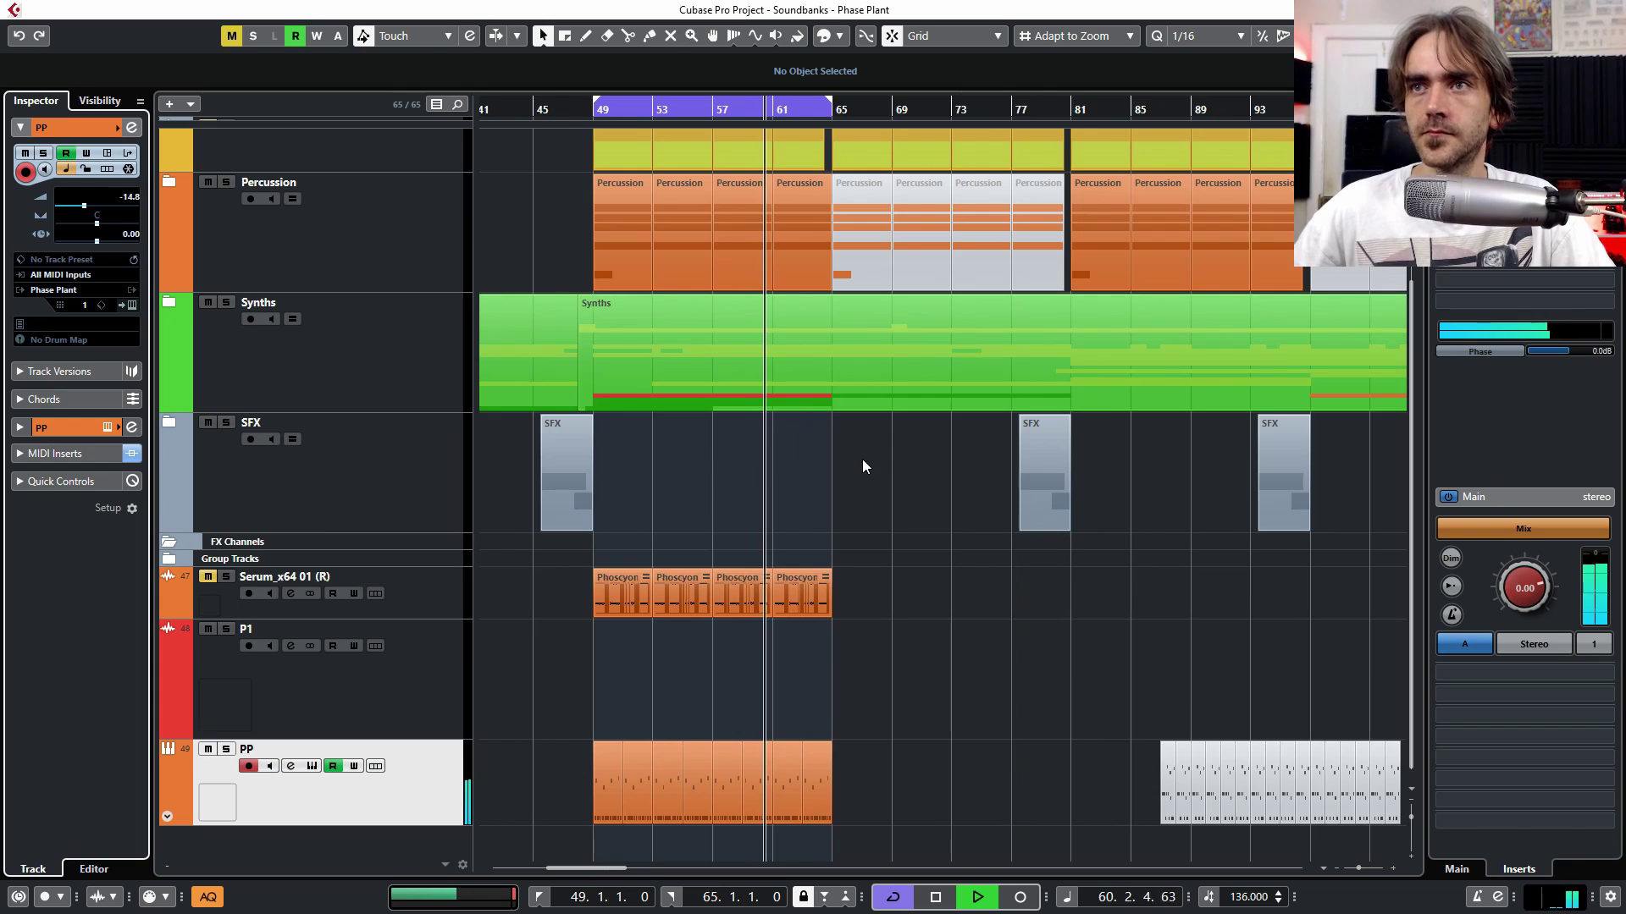
{"action": "scroll", "coordinate": [861, 482], "scroll_direction": "up", "scroll_amount": 2}
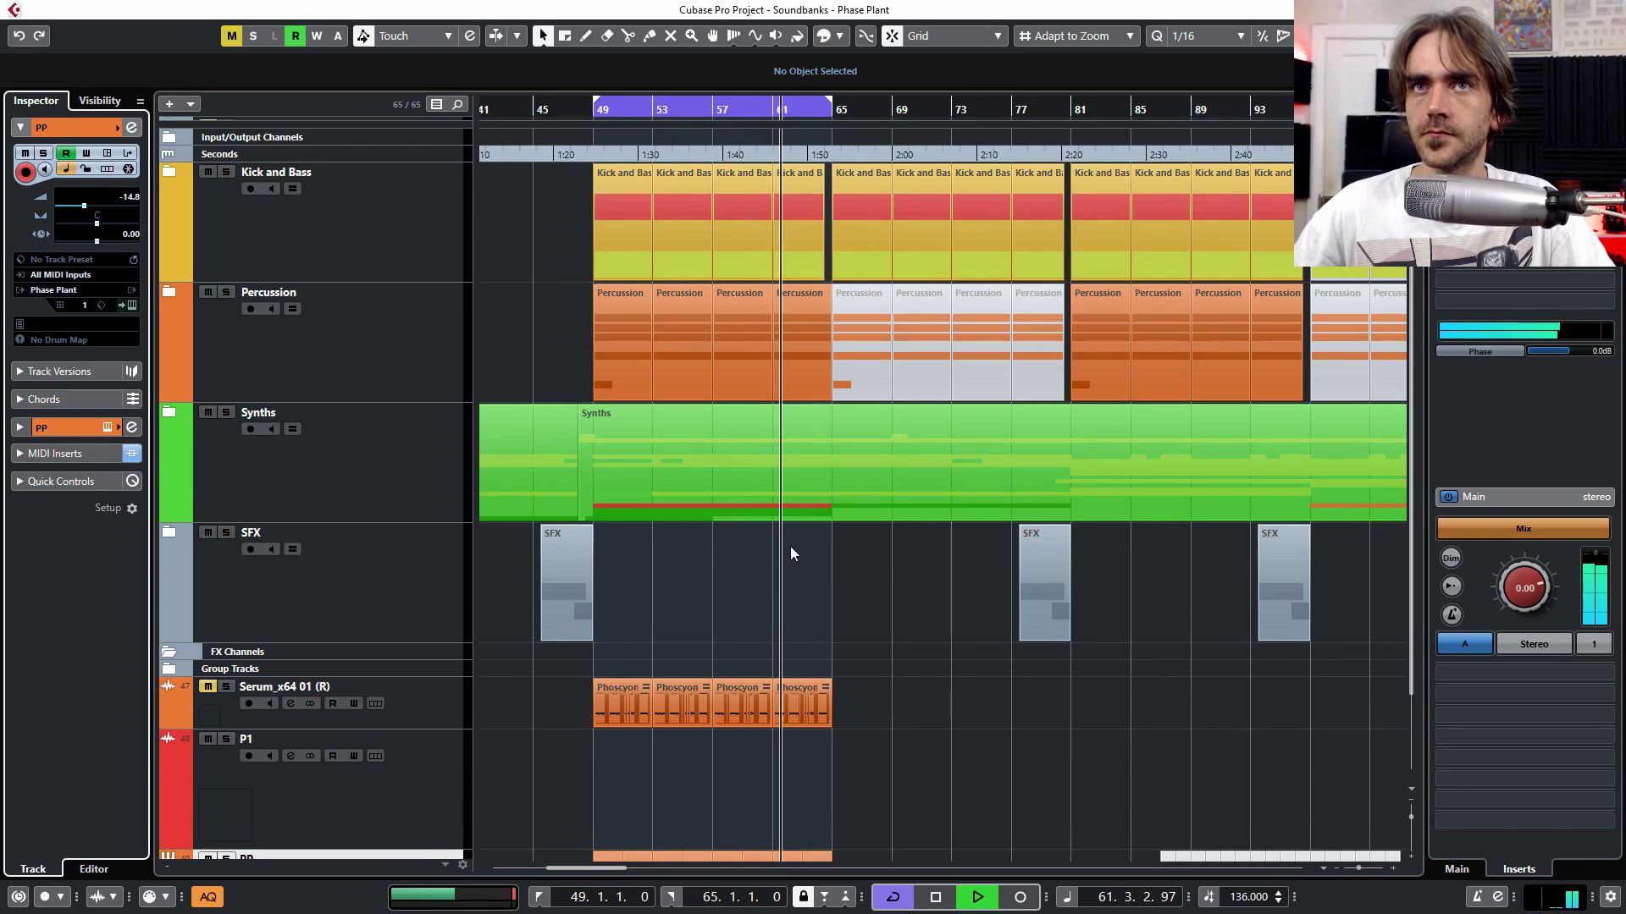
{"action": "scroll", "coordinate": [616, 546], "scroll_direction": "down", "scroll_amount": 2}
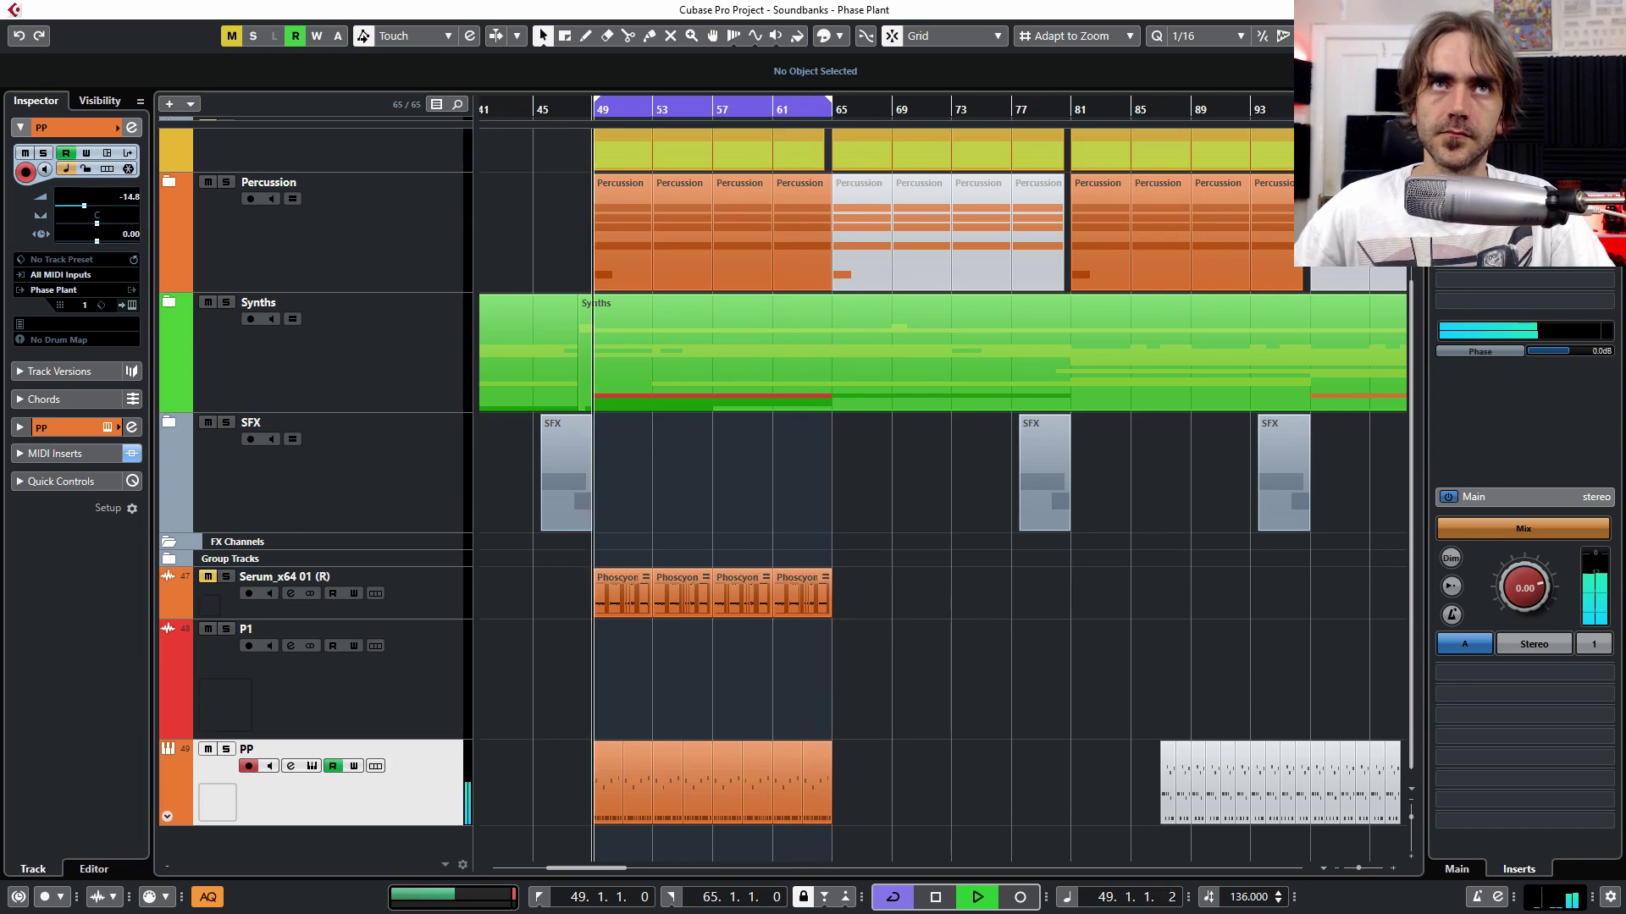
{"action": "scroll", "coordinate": [578, 673], "scroll_direction": "up", "scroll_amount": 3, "text": "ctrl"}
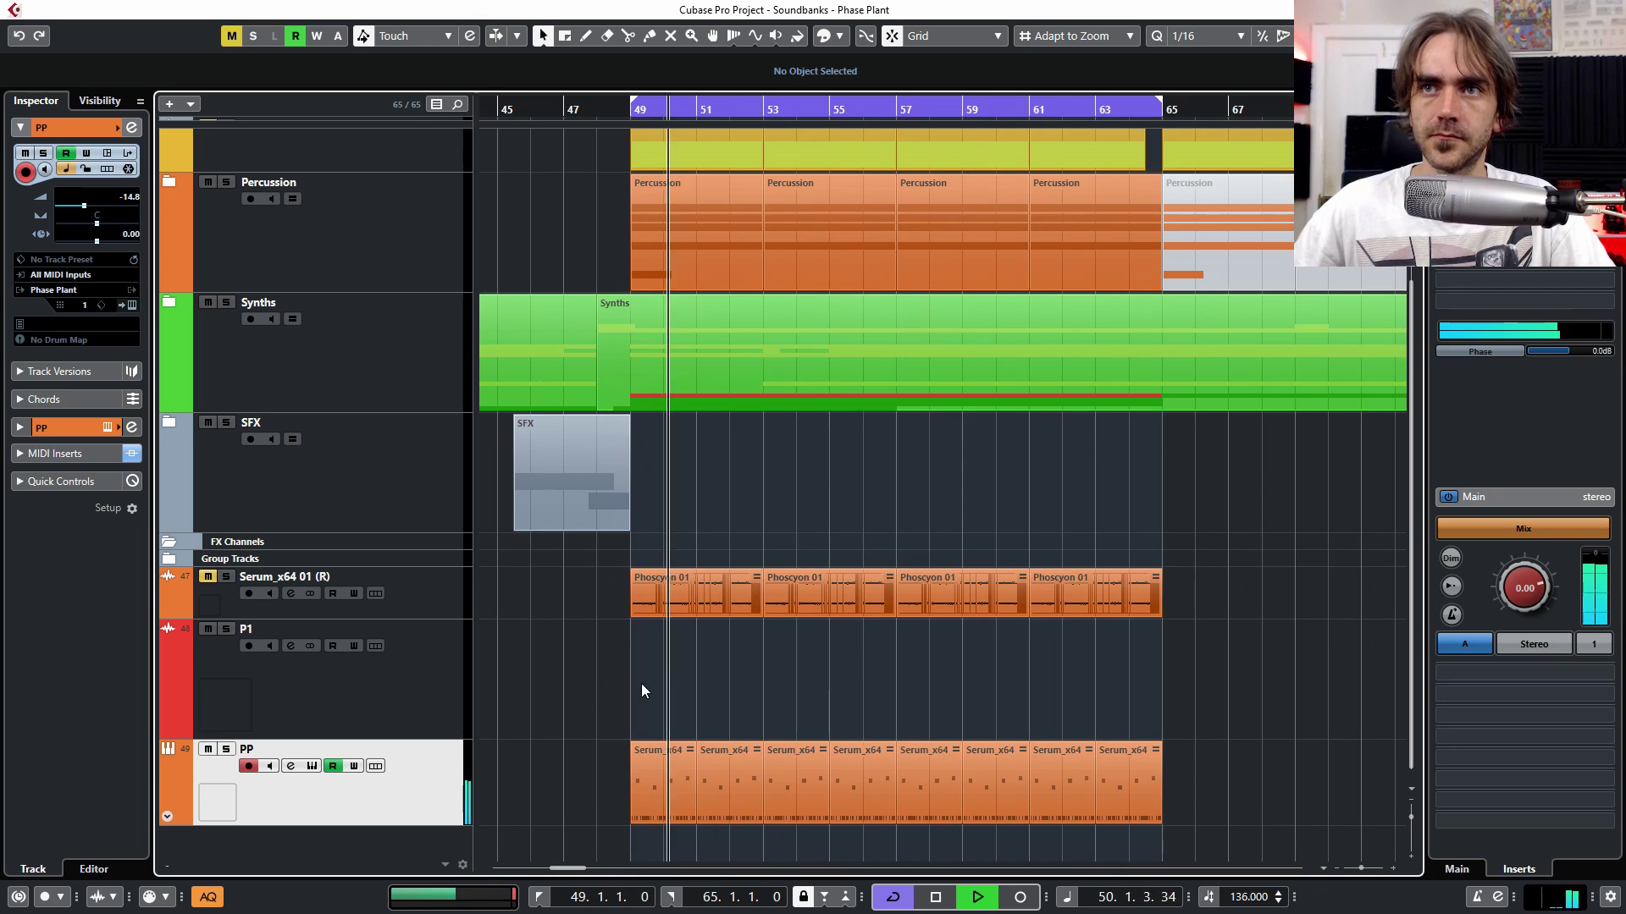
Step: Reopen the PP track's Phase Plant, audition harmonic multipliers on the first group's saw oscillator and set it to ×2.000
{"action": "left_click", "coordinate": [129, 305]}
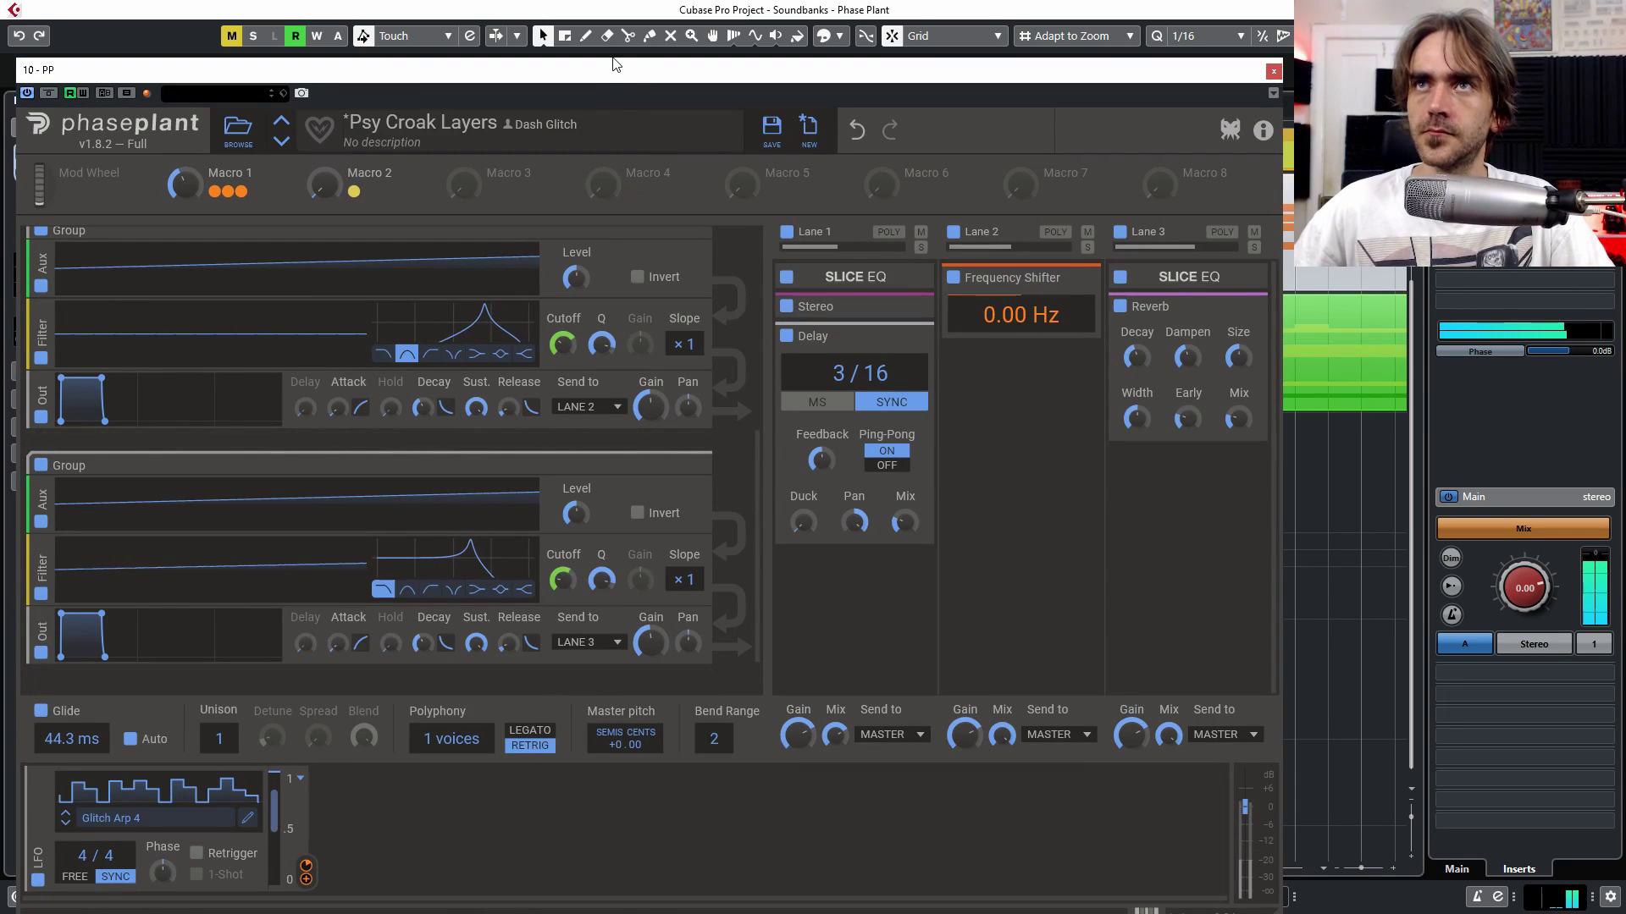
{"action": "left_click_drag", "start_coordinate": [616, 69], "coordinate": [615, 36]}
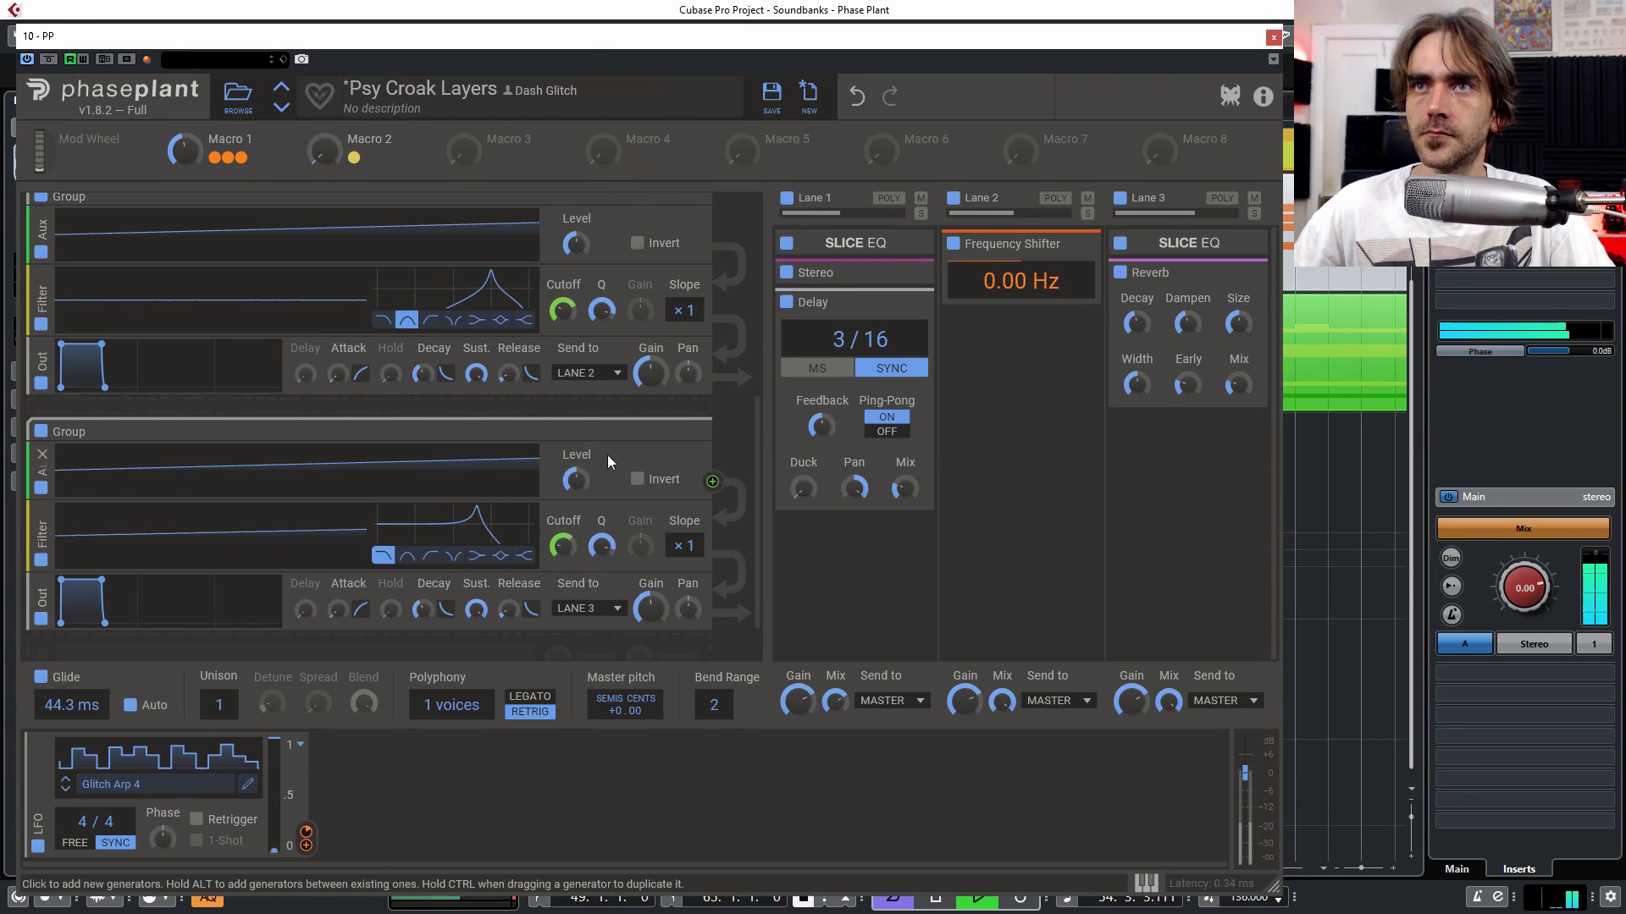
{"action": "scroll", "coordinate": [629, 463], "scroll_direction": "up", "scroll_amount": 3}
{"action": "scroll", "coordinate": [572, 394], "scroll_direction": "up", "scroll_amount": 2}
{"action": "left_click_drag", "start_coordinate": [197, 315], "coordinate": [197, 284]}
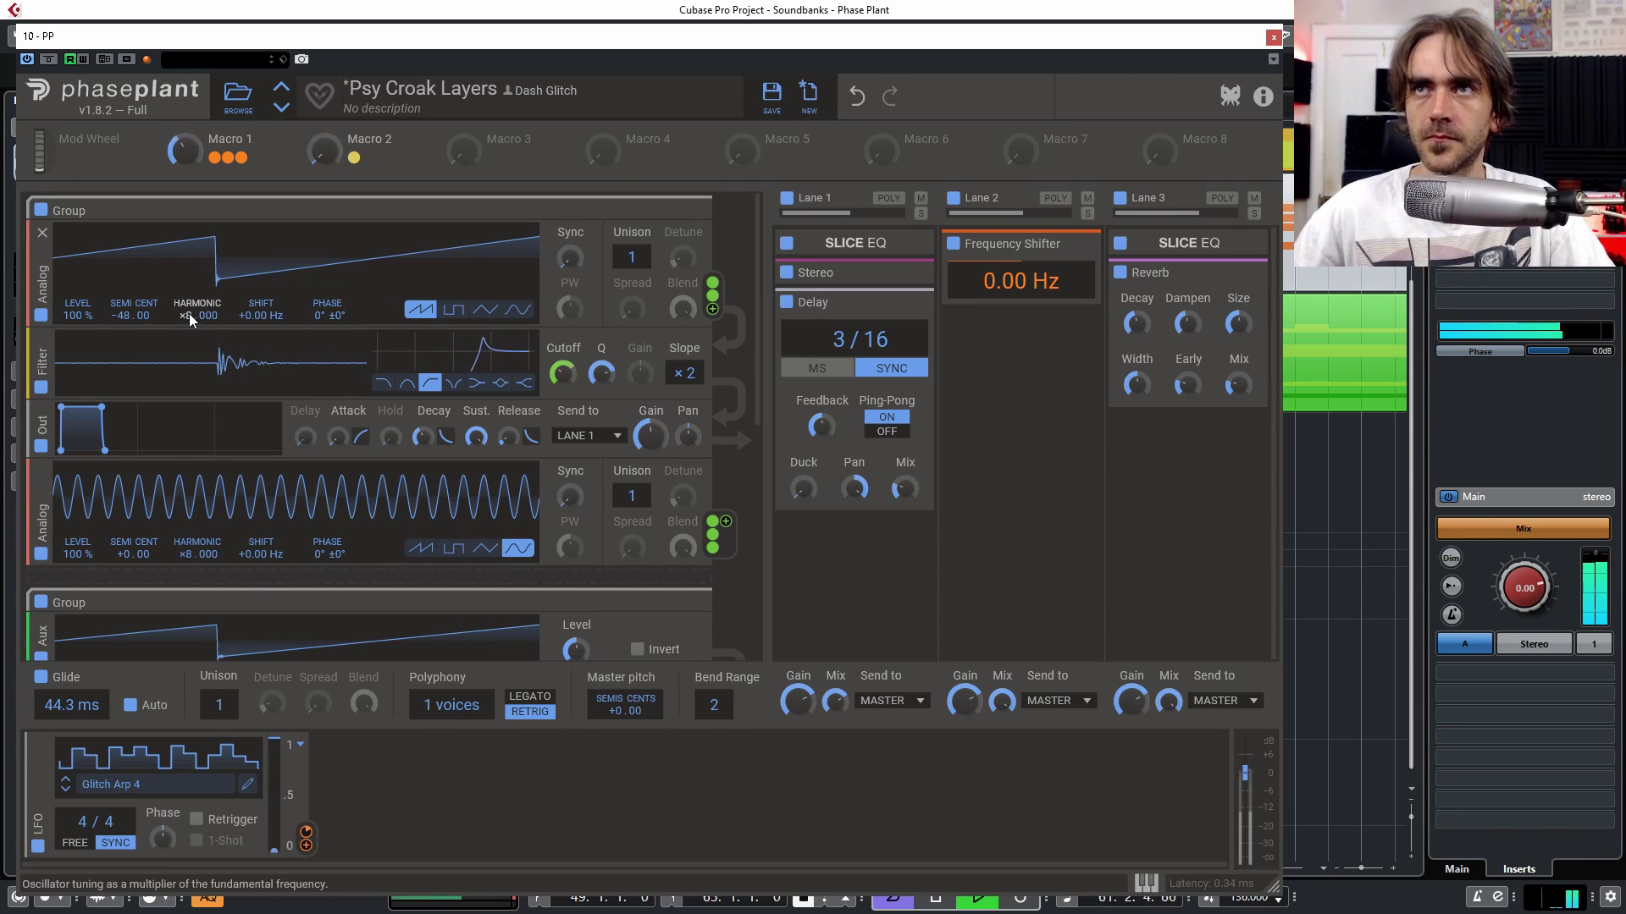
{"action": "left_click_drag", "start_coordinate": [189, 315], "coordinate": [190, 321]}
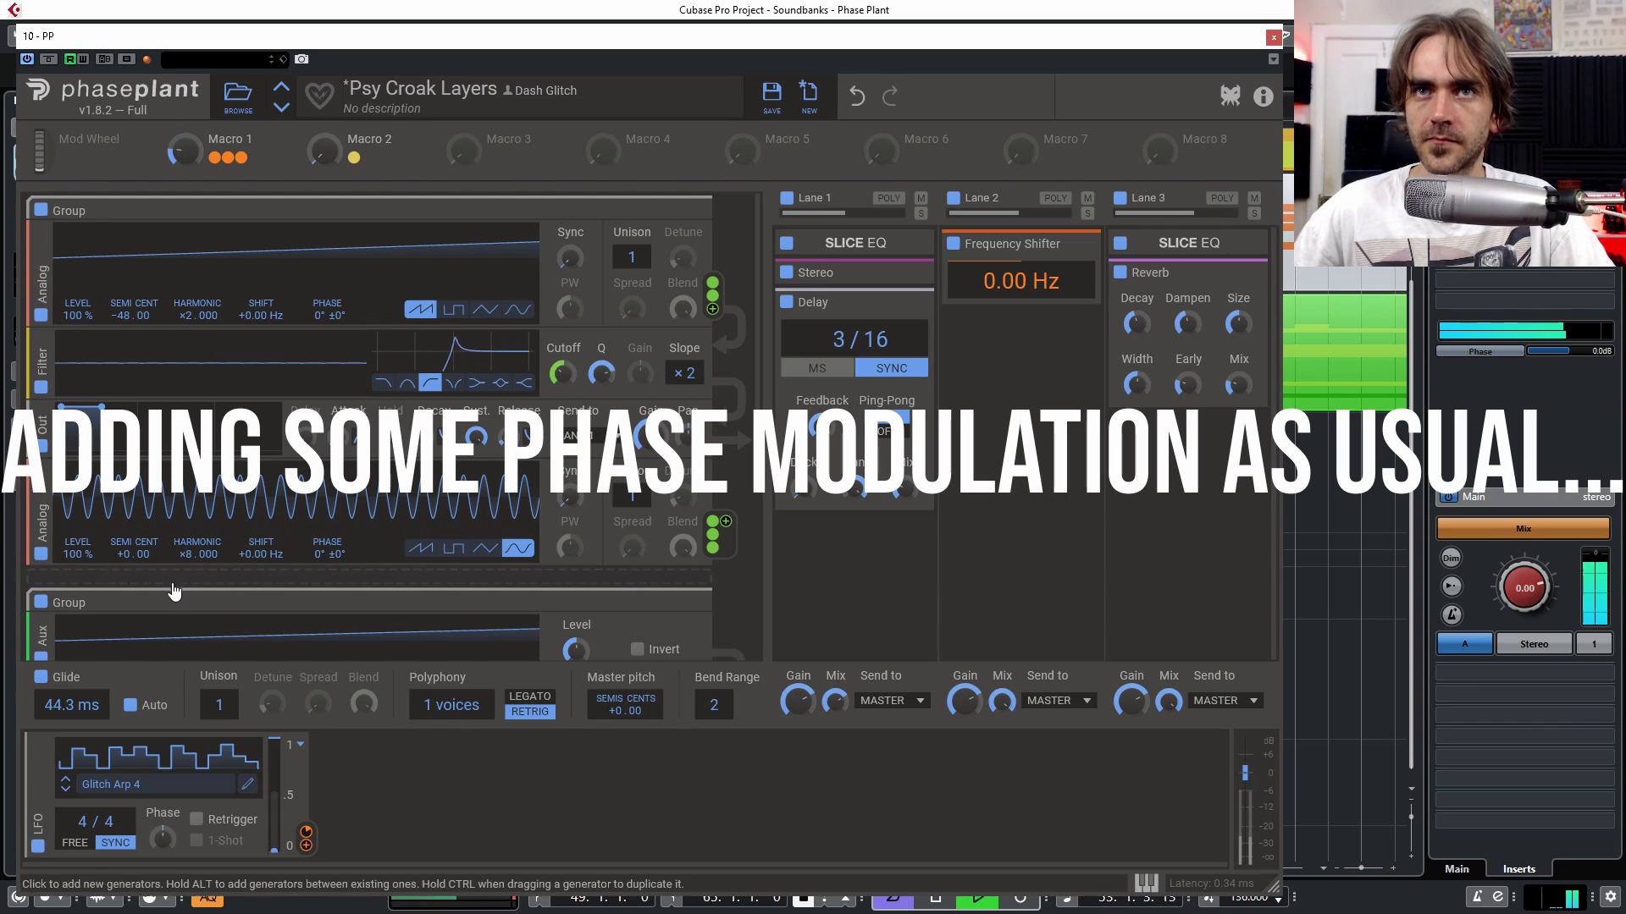
Step: Add a sine Analog oscillator at −48 semitones and harmonic ×2.000 to the first group, and modulate the saw oscillator's phase with it
{"action": "left_click", "coordinate": [730, 539]}
{"action": "left_click_drag", "start_coordinate": [328, 329], "coordinate": [328, 309]}
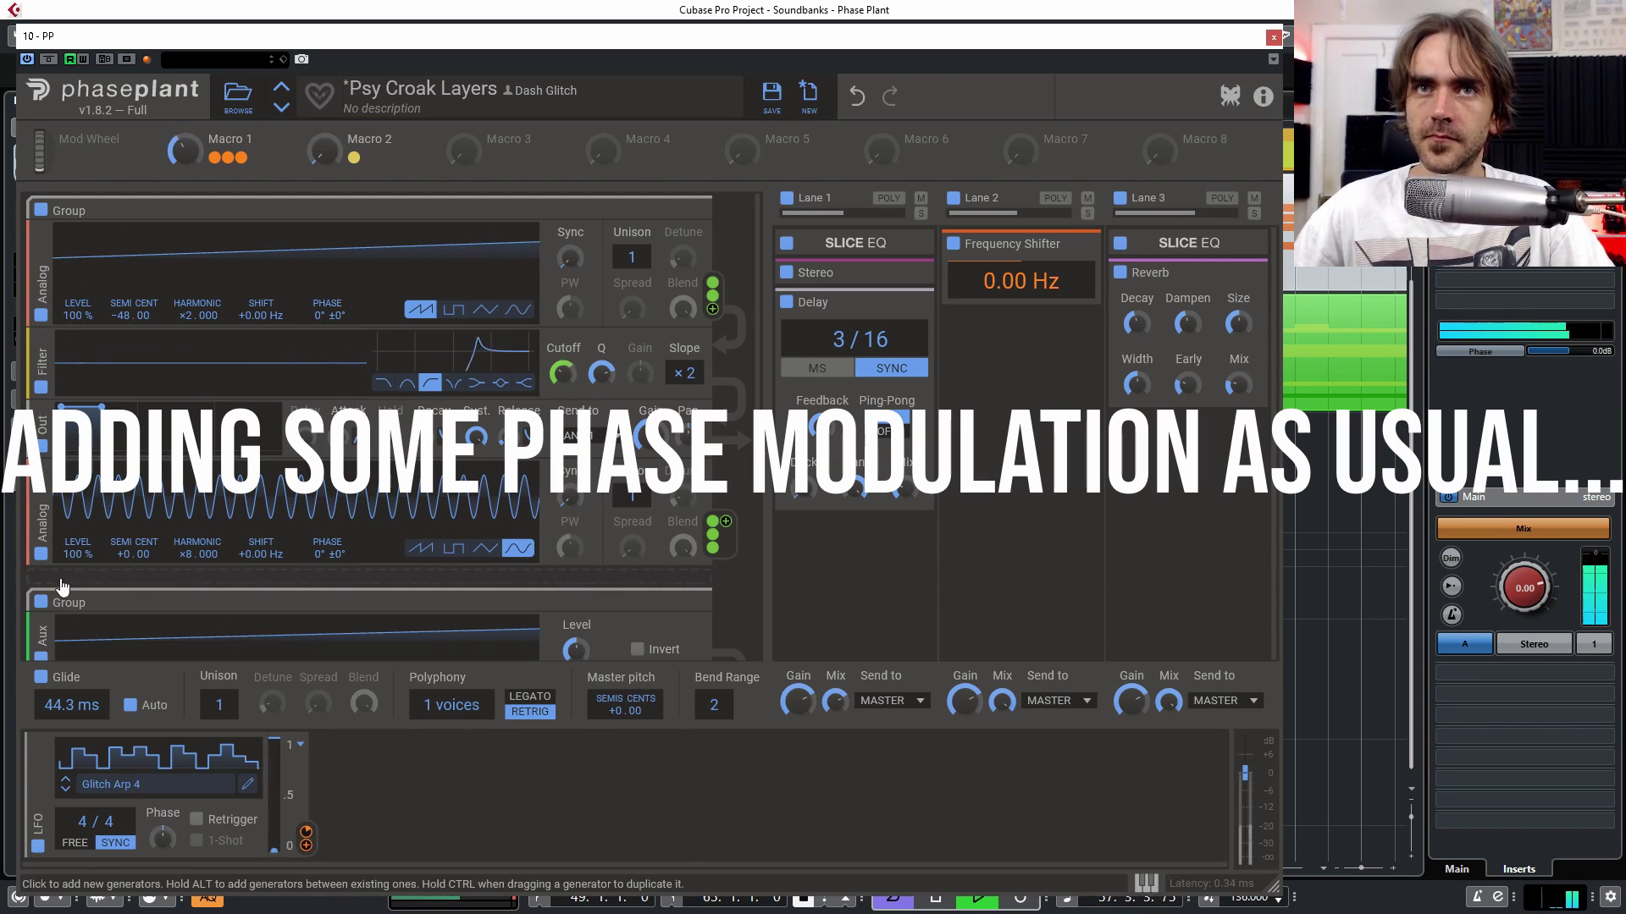
{"action": "left_click", "coordinate": [57, 576]}
{"action": "left_click", "coordinate": [110, 594]}
{"action": "scroll", "coordinate": [440, 622], "scroll_direction": "down", "scroll_amount": 1}
{"action": "left_click", "coordinate": [518, 606]}
{"action": "left_click_drag", "start_coordinate": [123, 612], "coordinate": [122, 711]}
{"action": "left_click", "coordinate": [713, 605]}
{"action": "left_click_drag", "start_coordinate": [327, 278], "coordinate": [327, 228]}
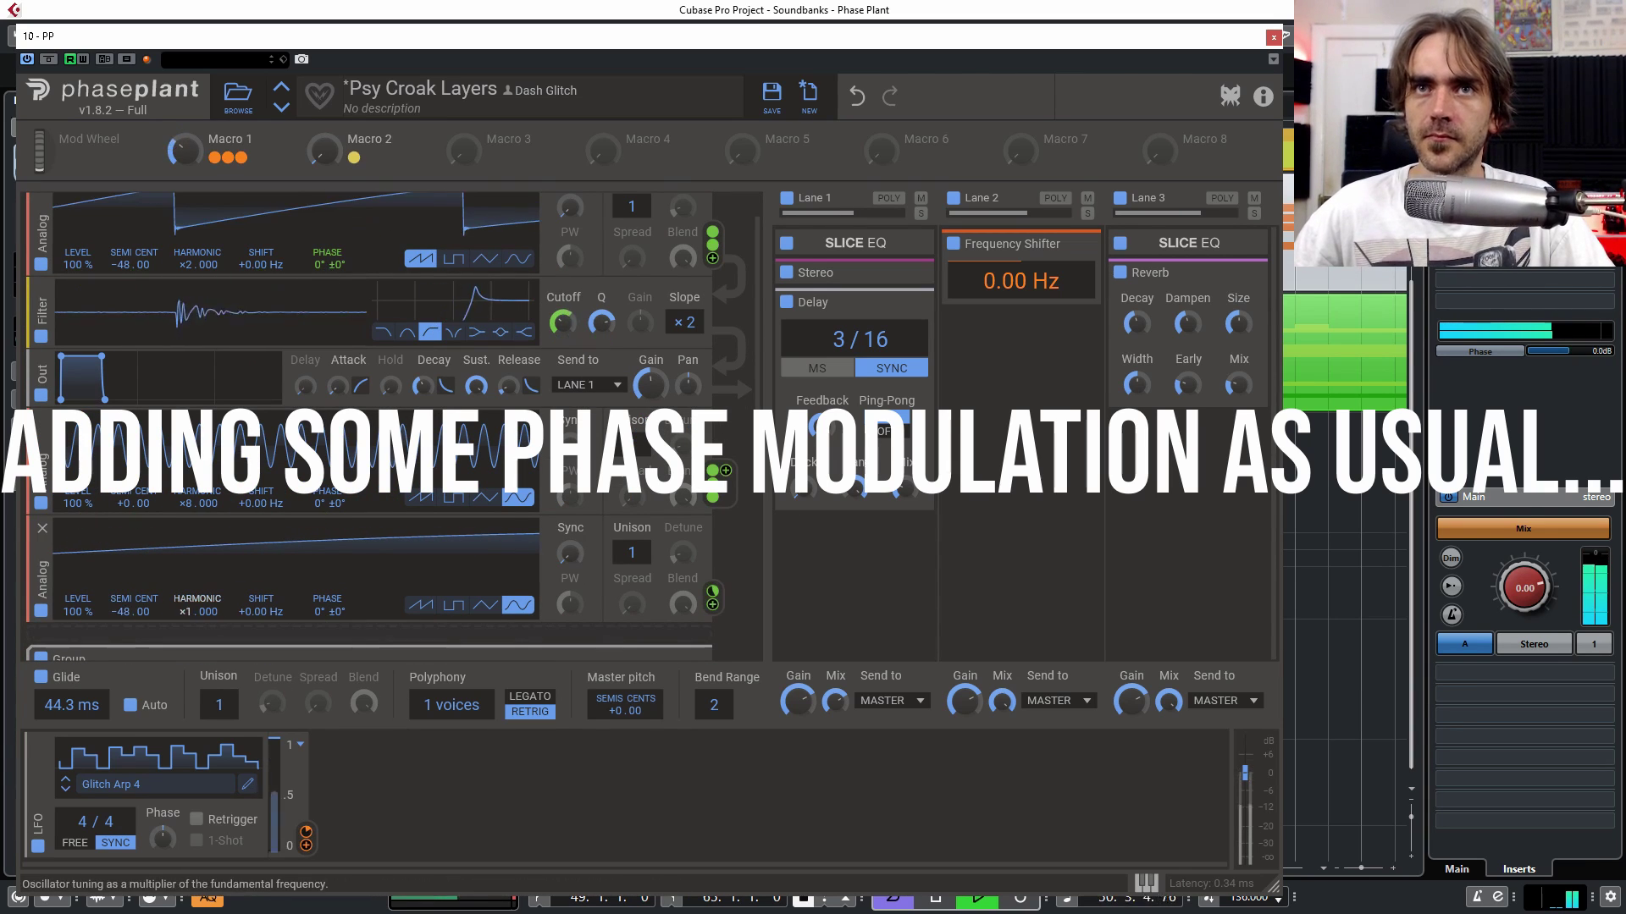
Step: Set the saw oscillator's harmonic to ×4.000 and raise its phase modulation depth to about 68%
{"action": "scroll", "coordinate": [721, 592], "scroll_direction": "up", "scroll_amount": 1}
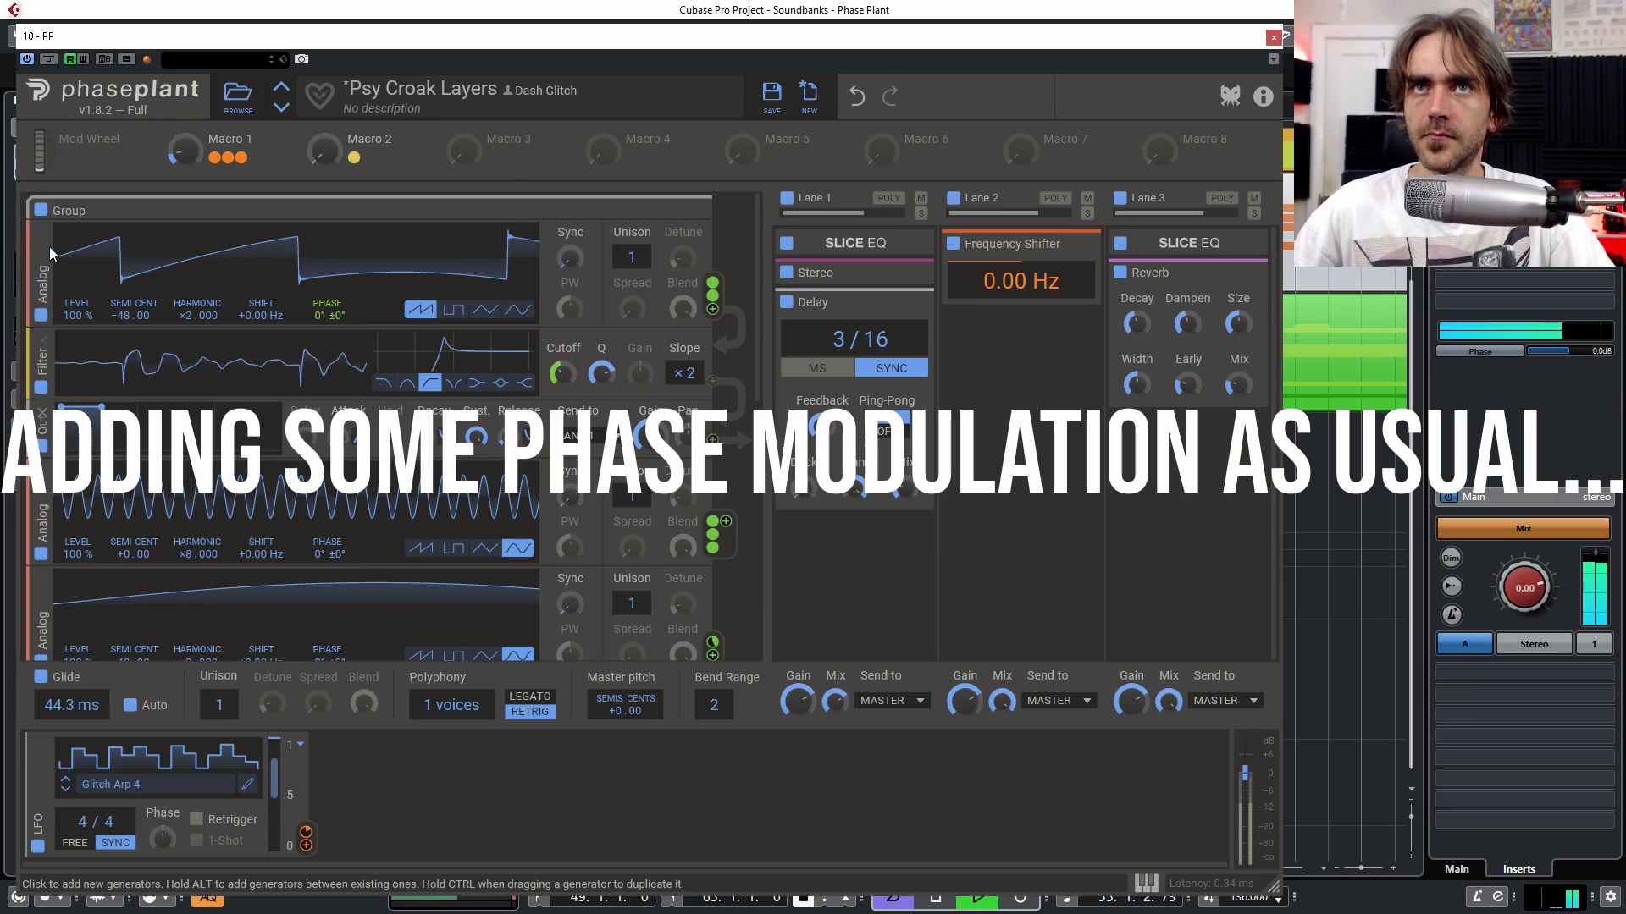
{"action": "left_click_drag", "start_coordinate": [185, 323], "coordinate": [186, 303]}
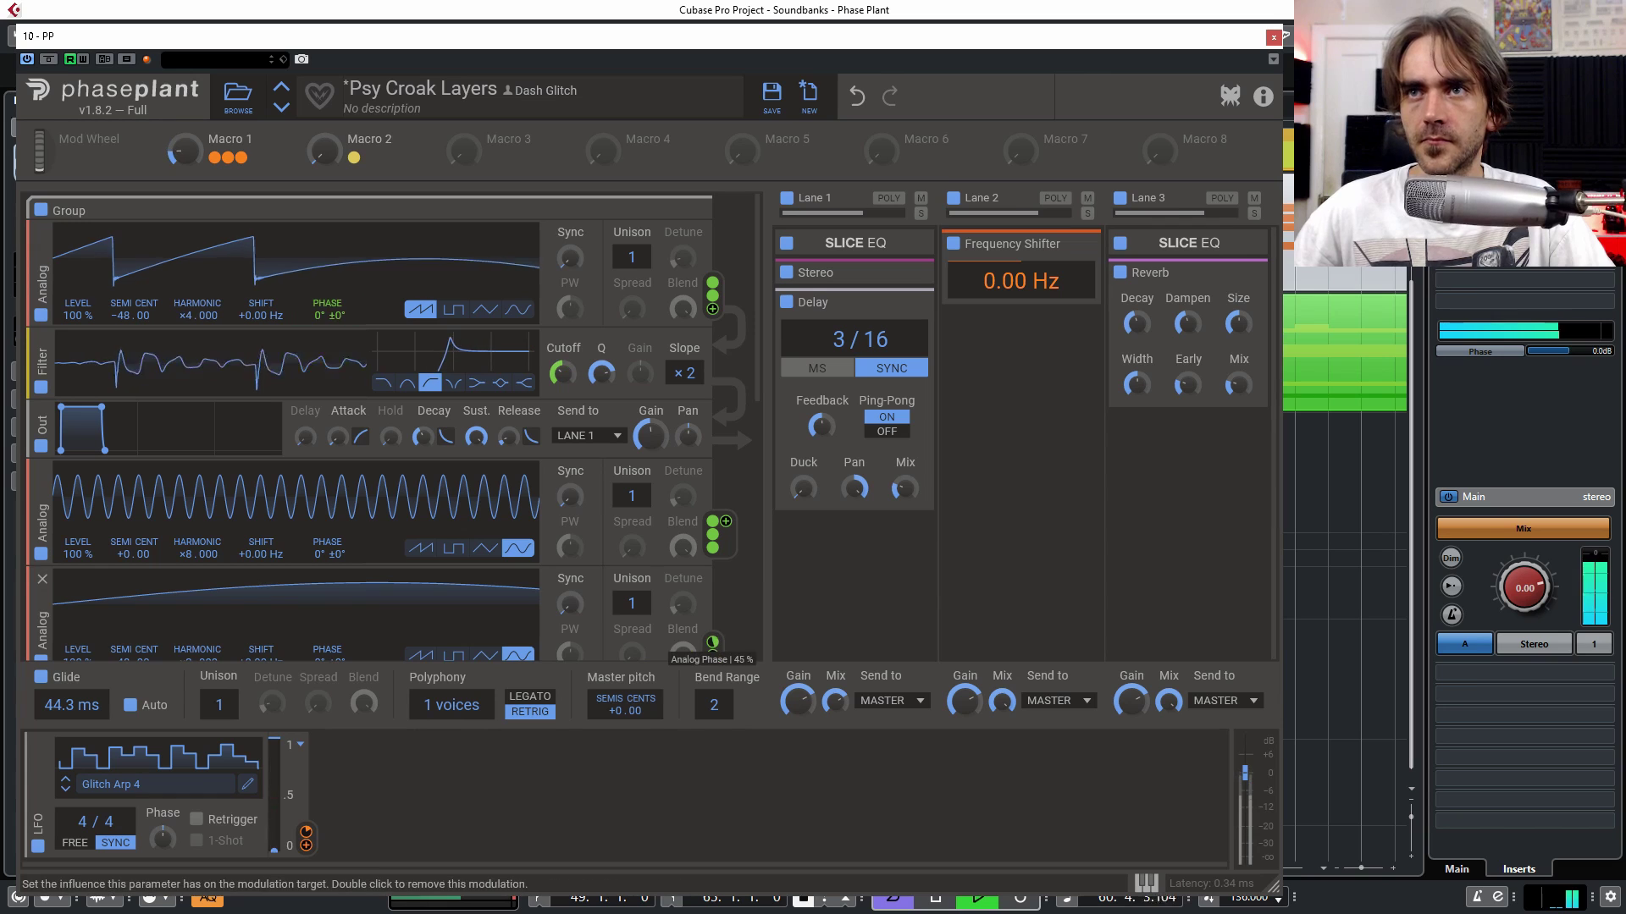
{"action": "left_click_drag", "start_coordinate": [185, 312], "coordinate": [193, 315]}
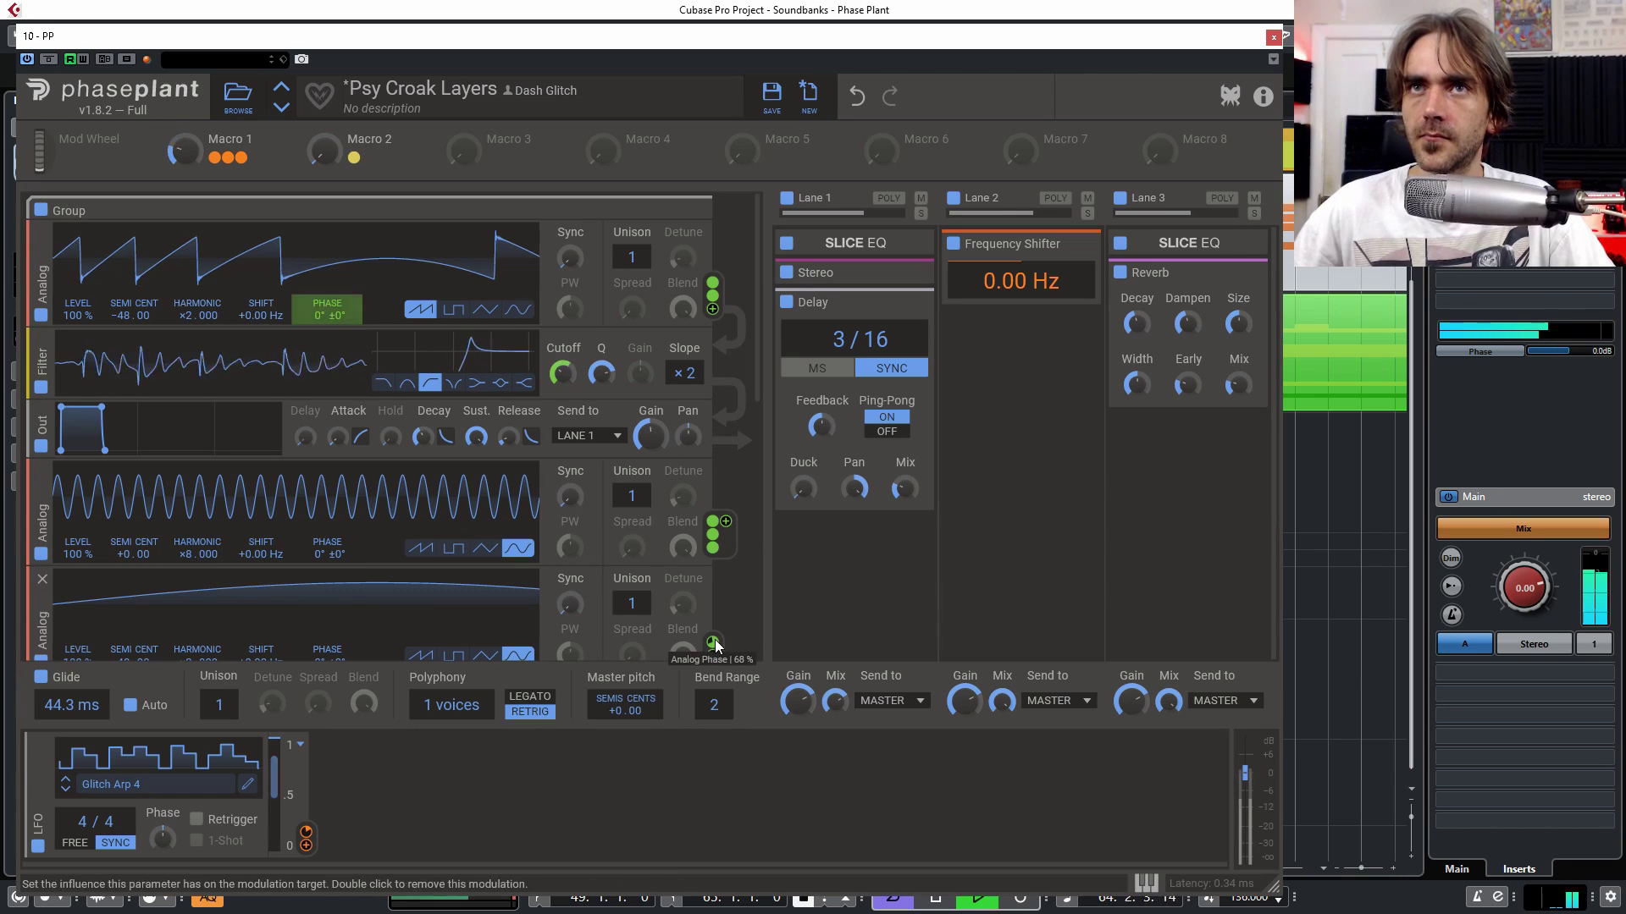
{"action": "left_click_drag", "start_coordinate": [178, 312], "coordinate": [180, 312]}
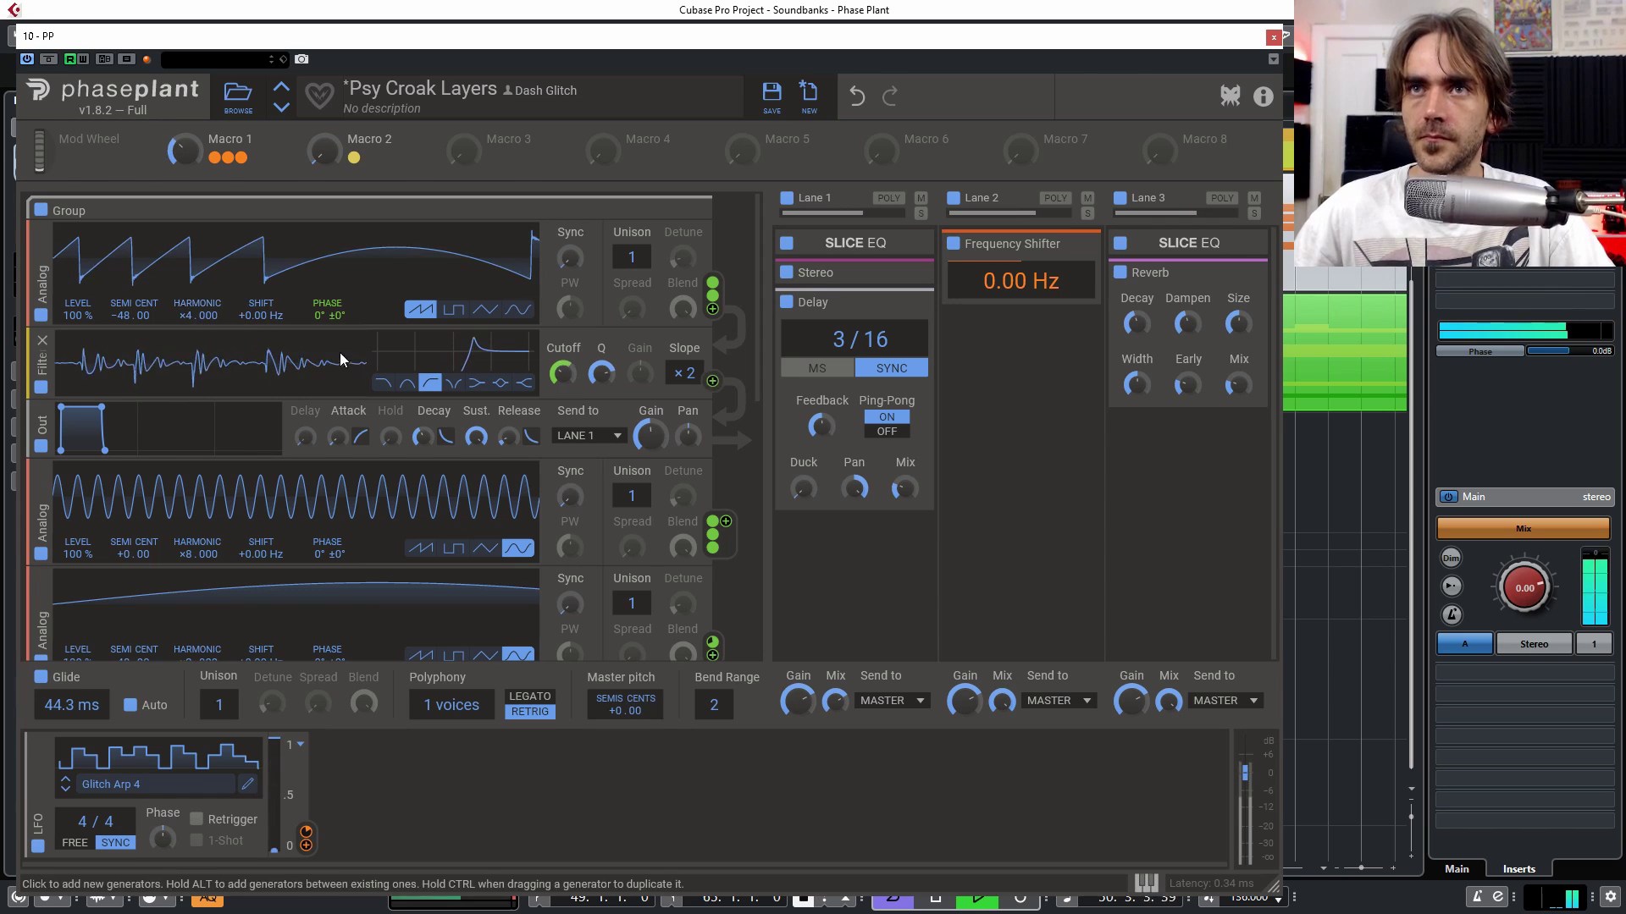
Step: Also modulate the phase of the ×8.000 sine oscillator with the −48 semitone sine oscillator
{"action": "scroll", "coordinate": [543, 212], "scroll_direction": "down", "scroll_amount": 1}
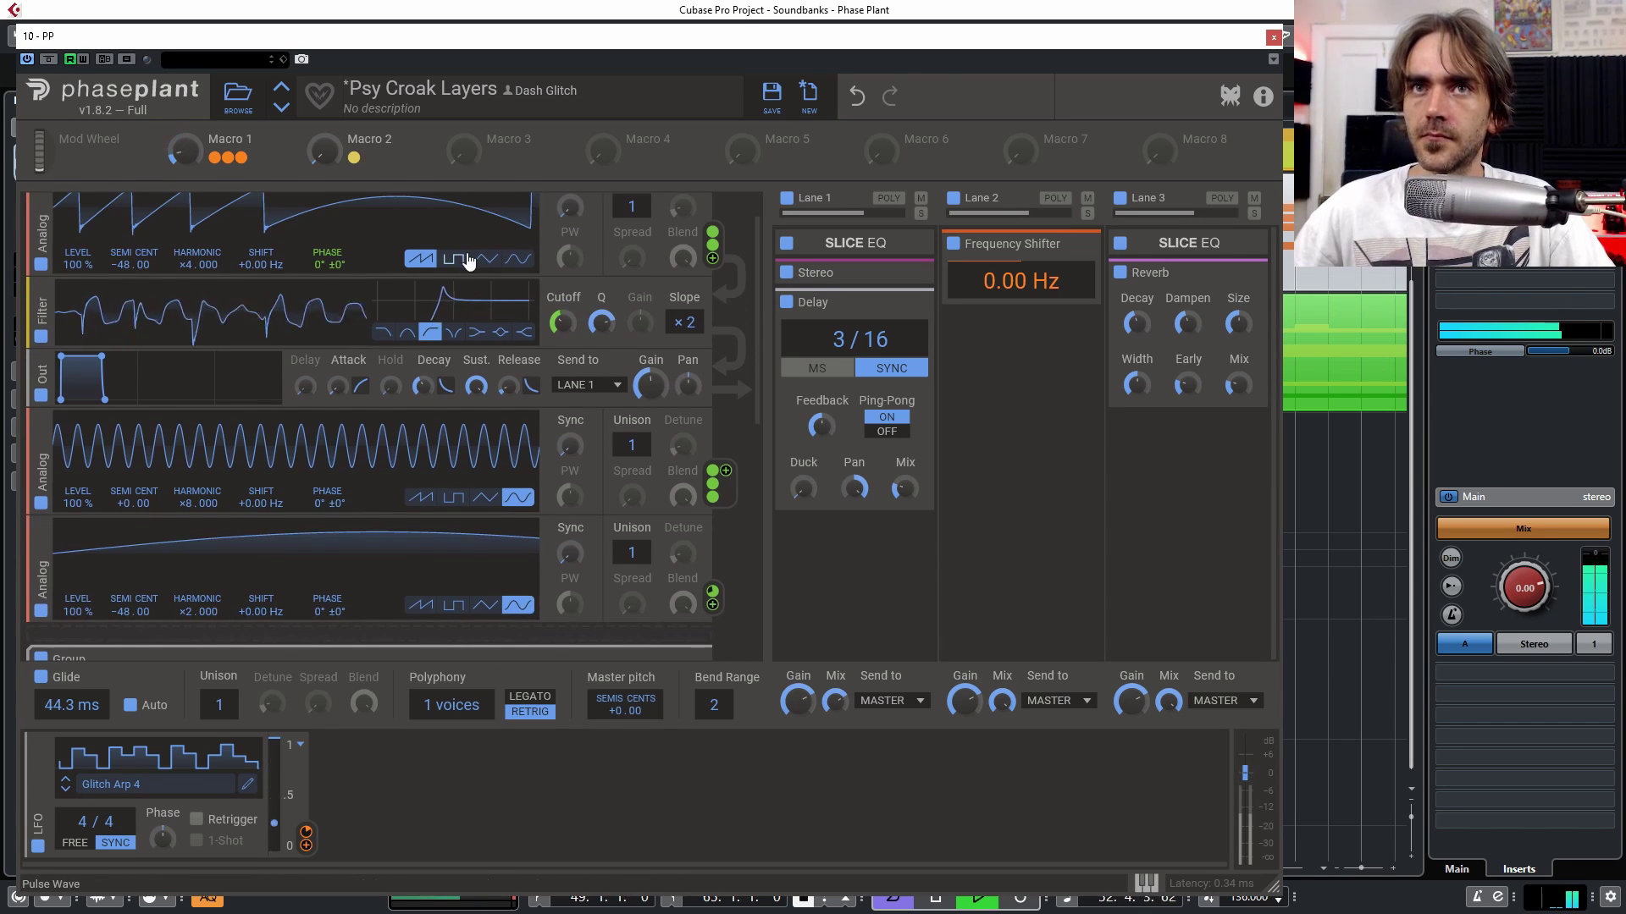
{"action": "left_click", "coordinate": [712, 604]}
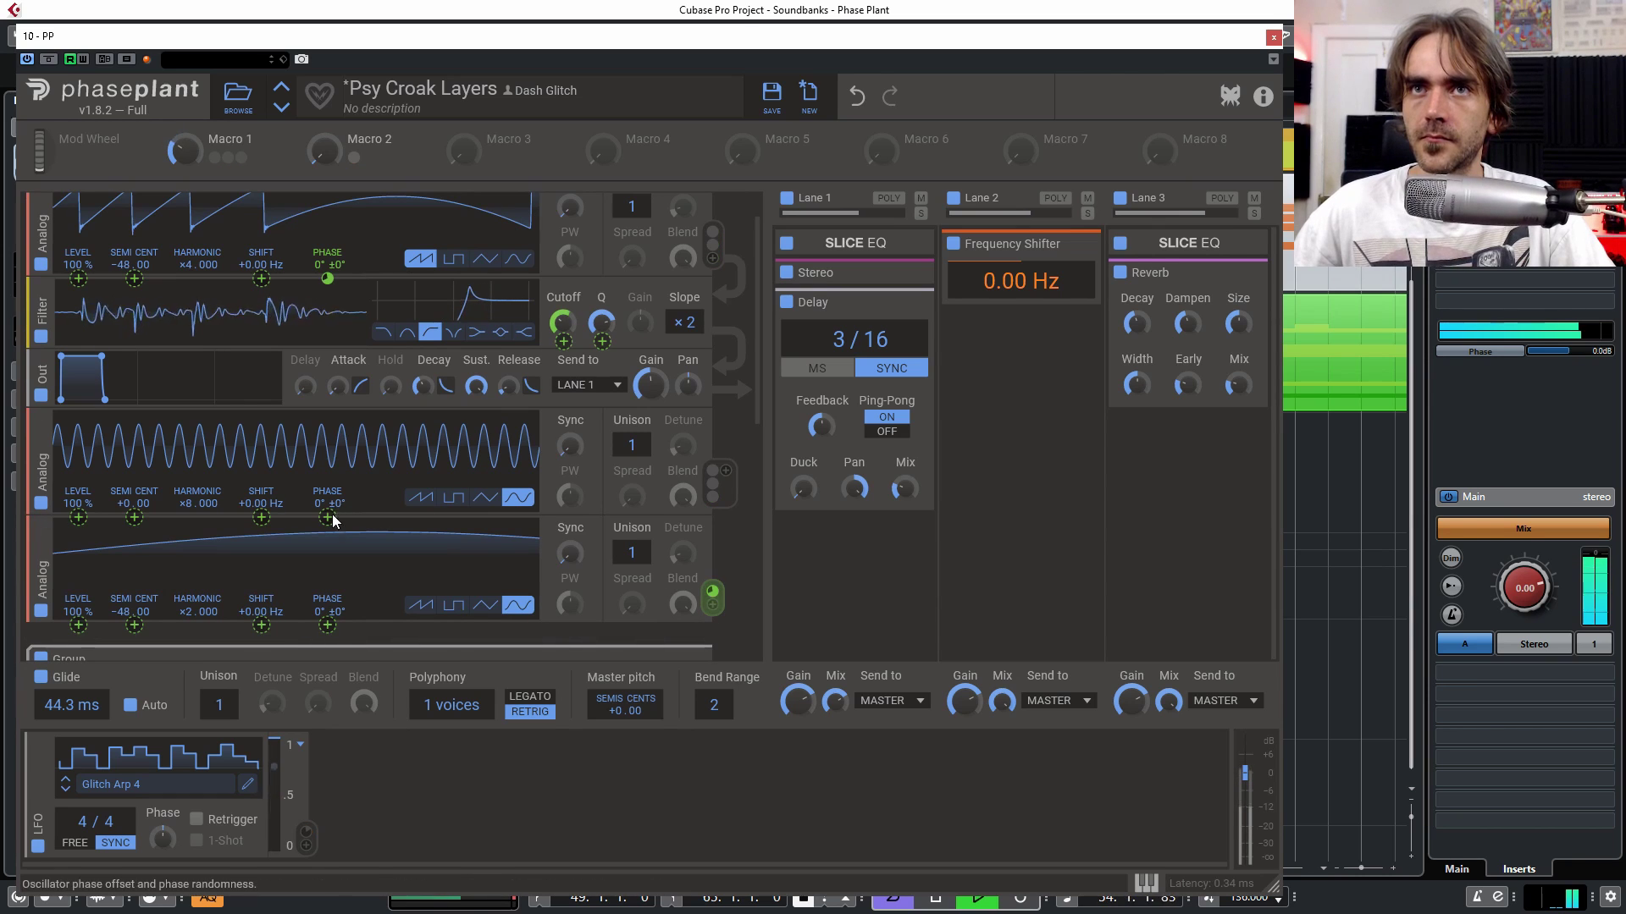
{"action": "left_click_drag", "start_coordinate": [328, 516], "coordinate": [328, 470]}
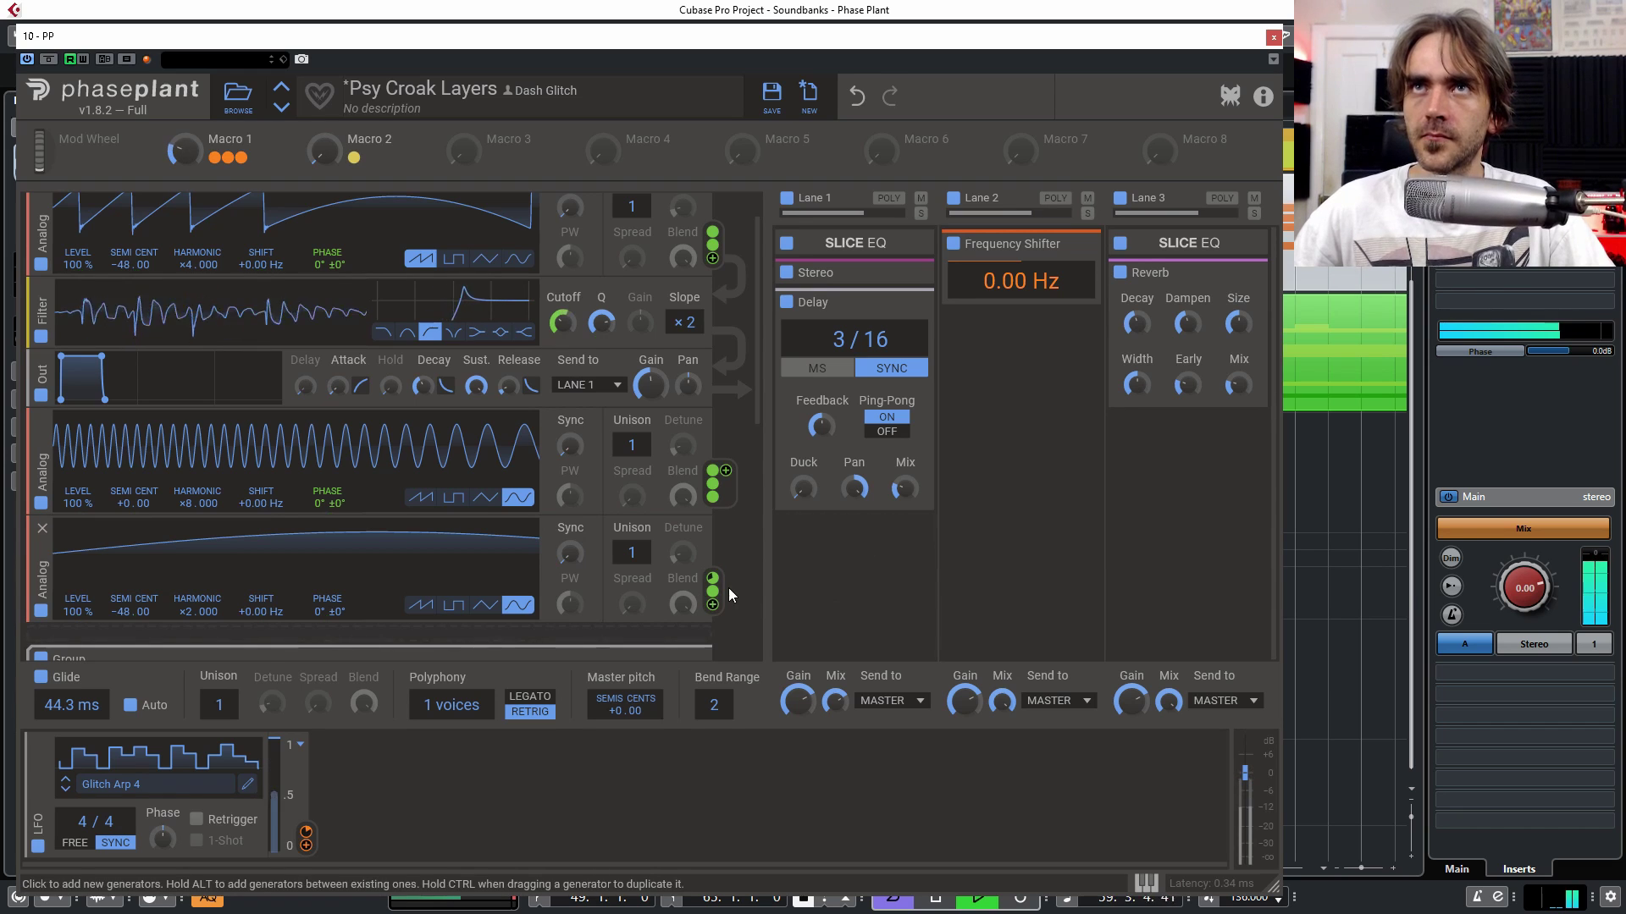
Step: Stop playback and assign Macro 3 and Macro 4 to the phase modulation depths coming from the −48 semitone sine oscillator
{"action": "scroll", "coordinate": [754, 610], "scroll_direction": "up", "scroll_amount": 1}
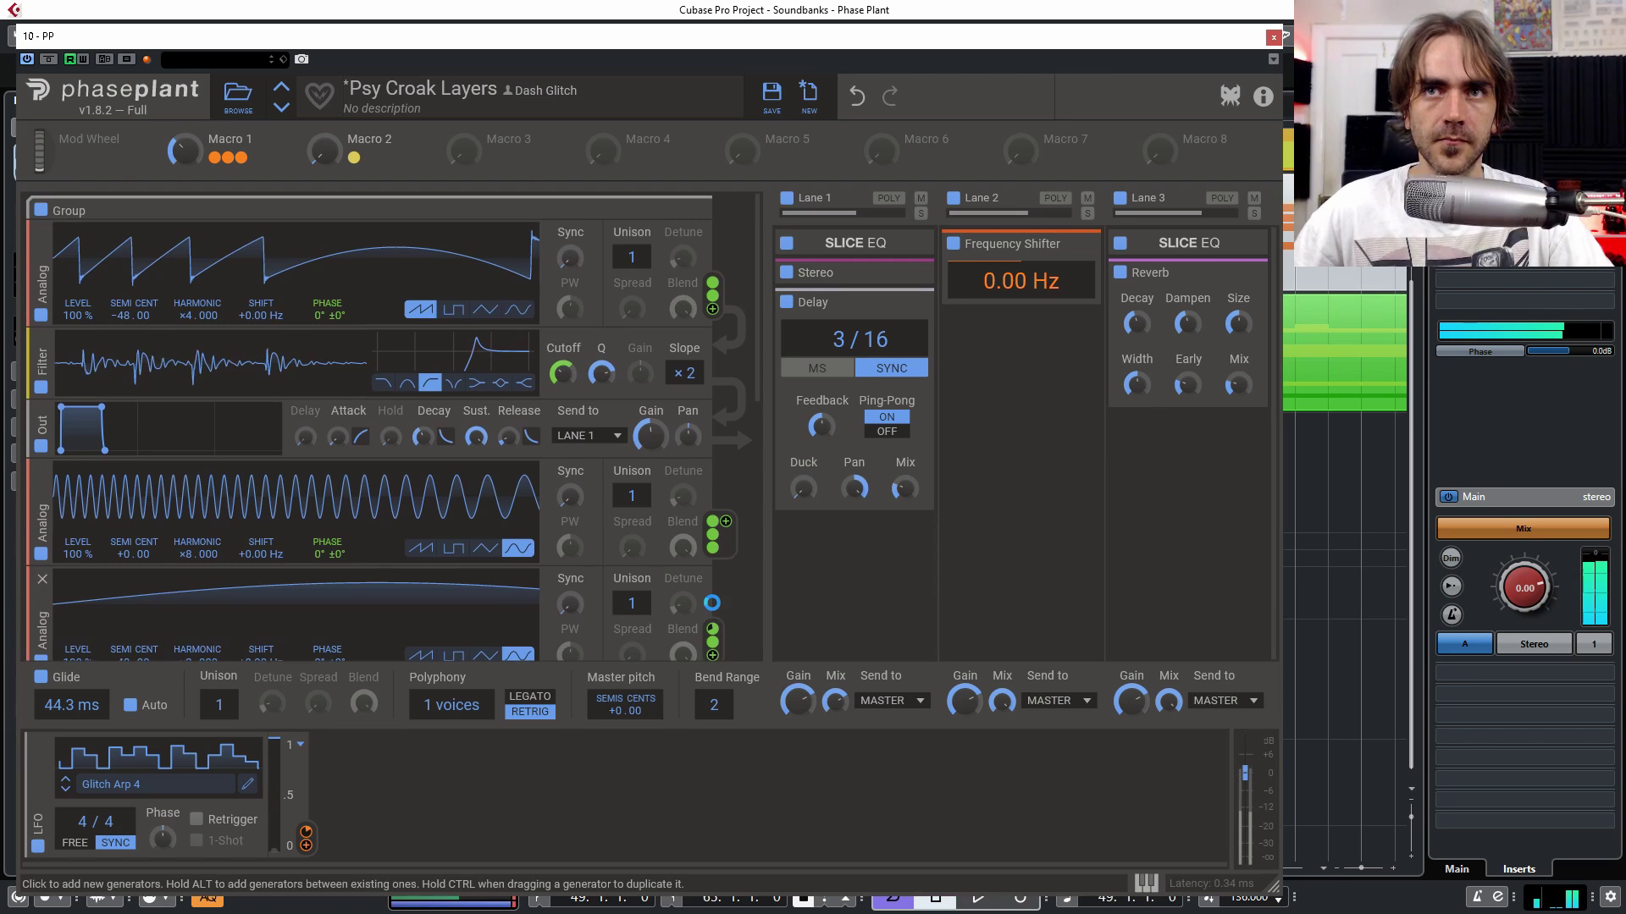
{"action": "key", "text": "space"}
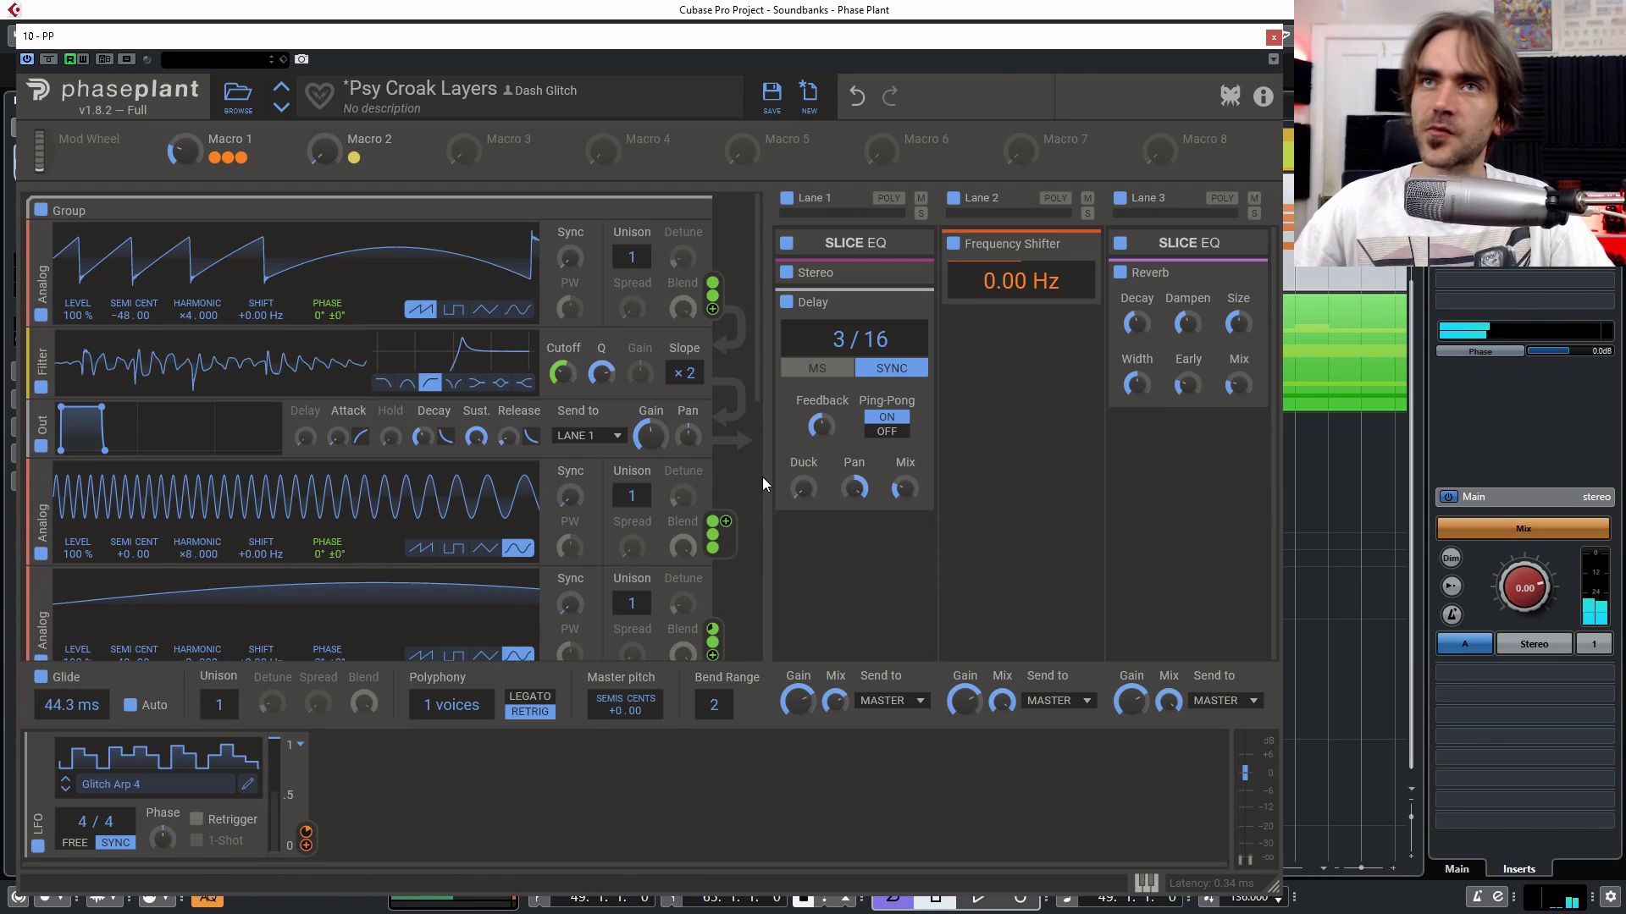
{"action": "scroll", "coordinate": [733, 434], "scroll_direction": "down", "scroll_amount": 7}
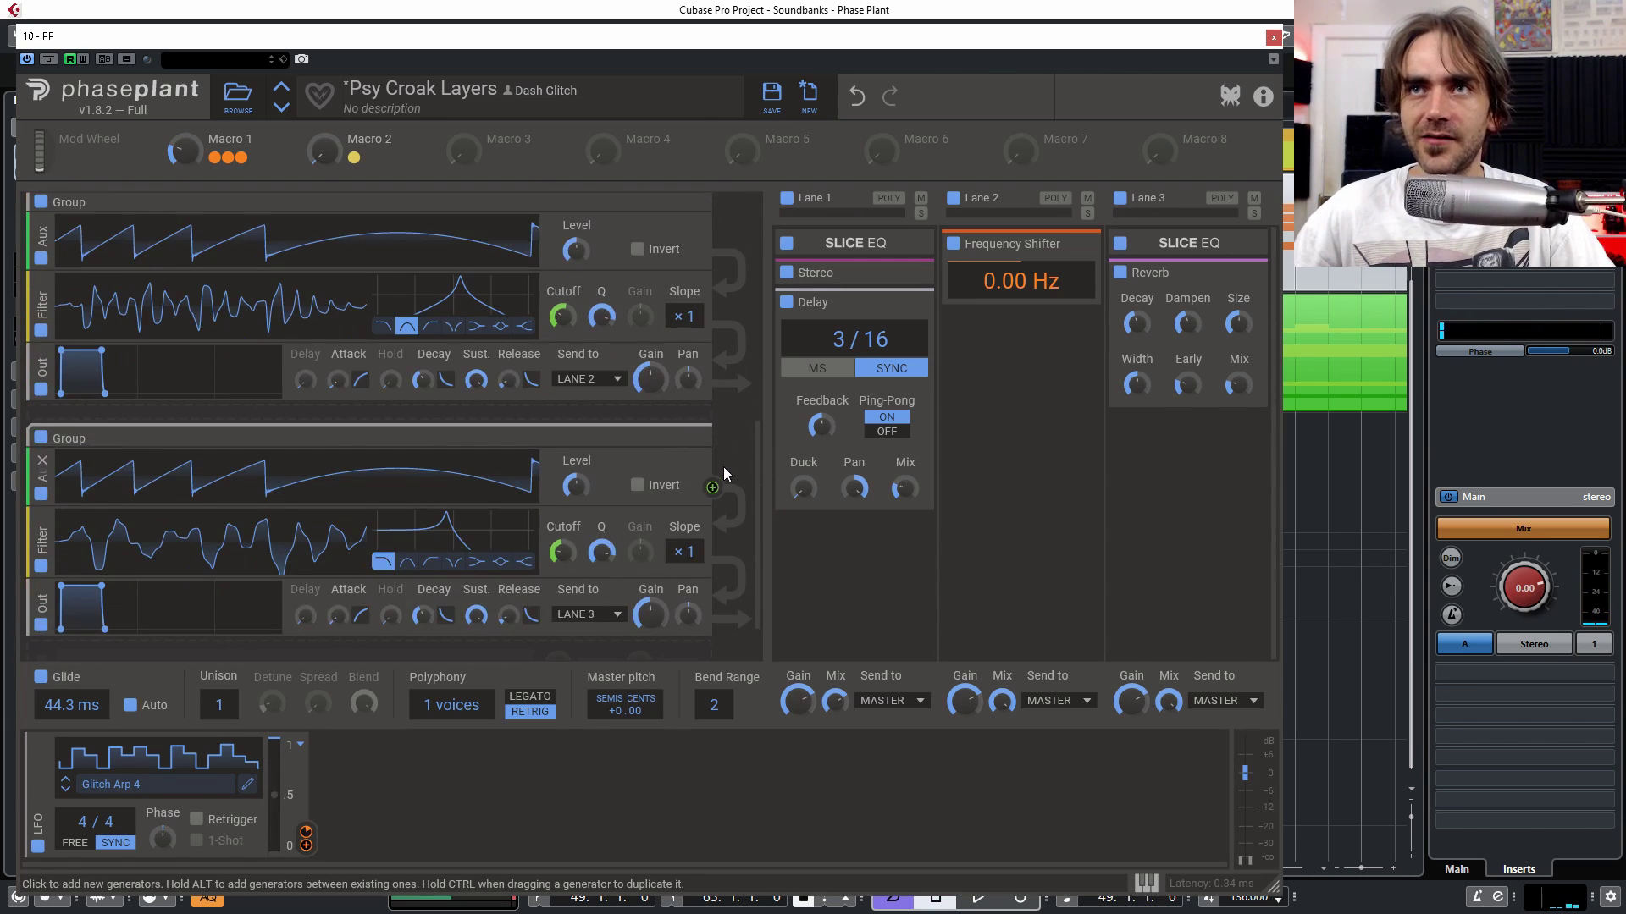
{"action": "scroll", "coordinate": [715, 476], "scroll_direction": "up", "scroll_amount": 7}
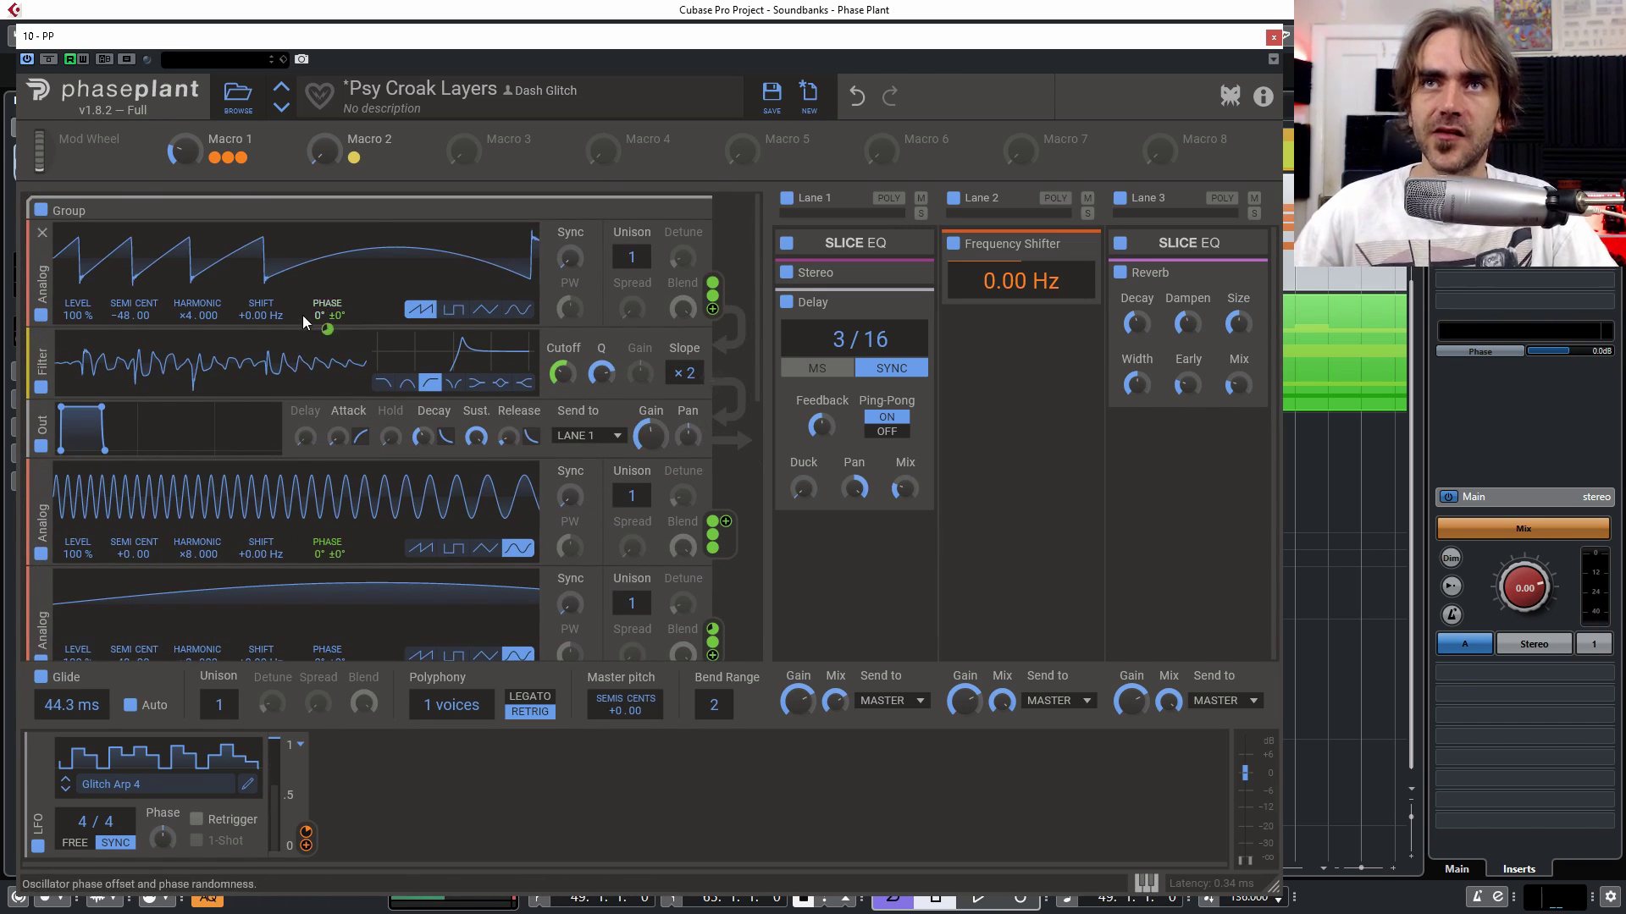
{"action": "left_click_drag", "start_coordinate": [457, 155], "coordinate": [328, 592]}
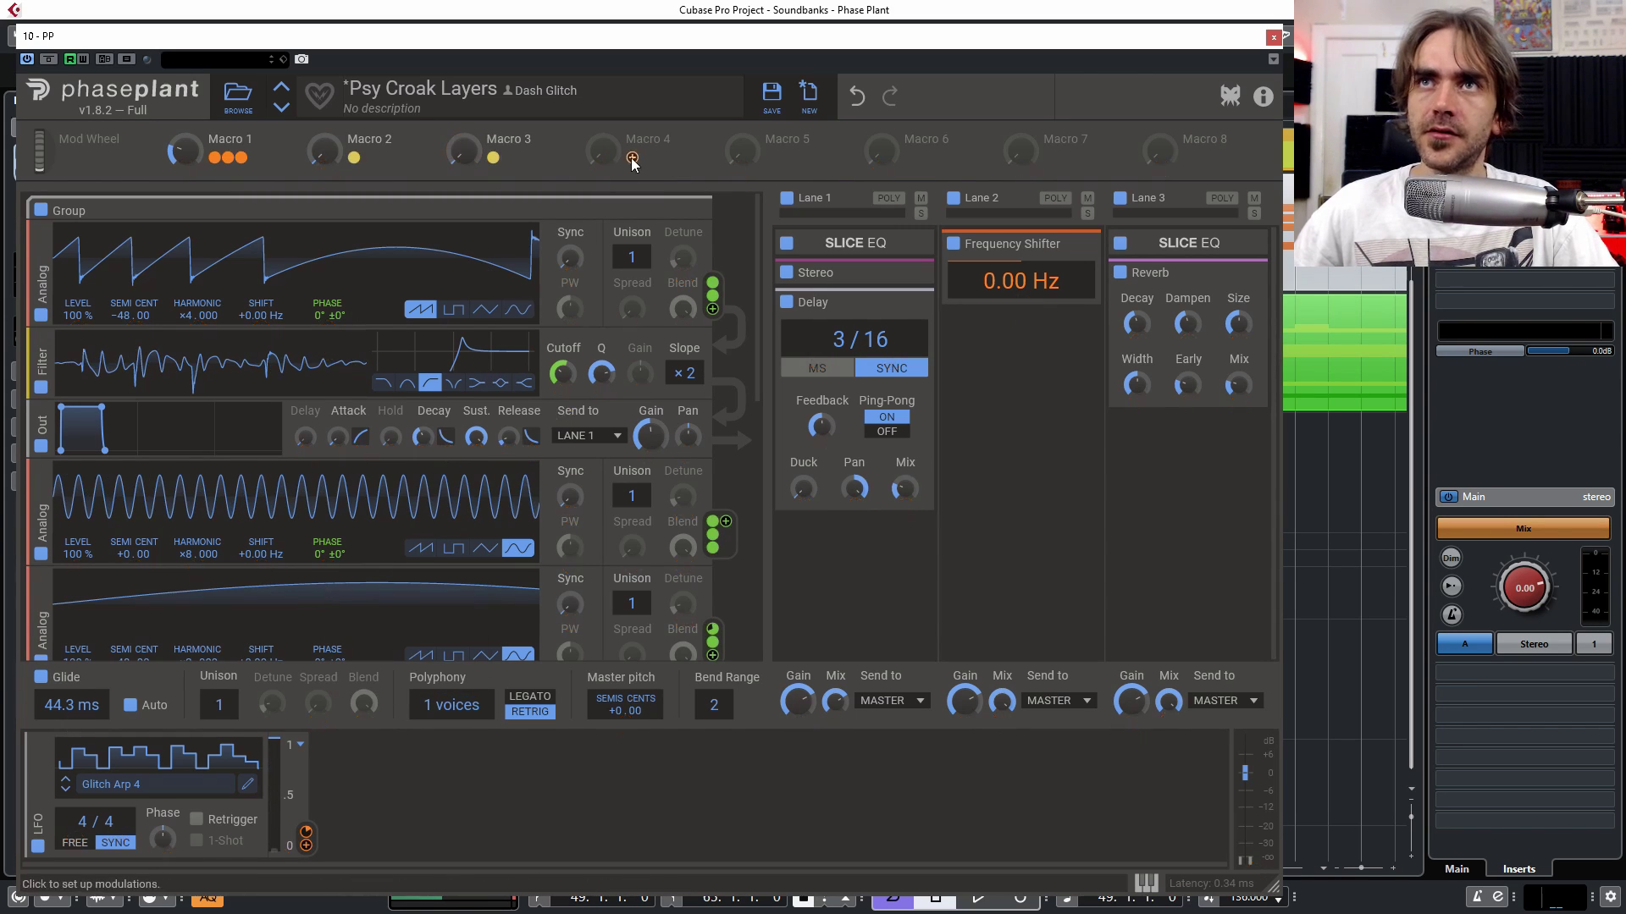
{"action": "left_click_drag", "start_coordinate": [632, 159], "coordinate": [402, 498]}
{"action": "left_click_drag", "start_coordinate": [402, 433], "coordinate": [405, 435]}
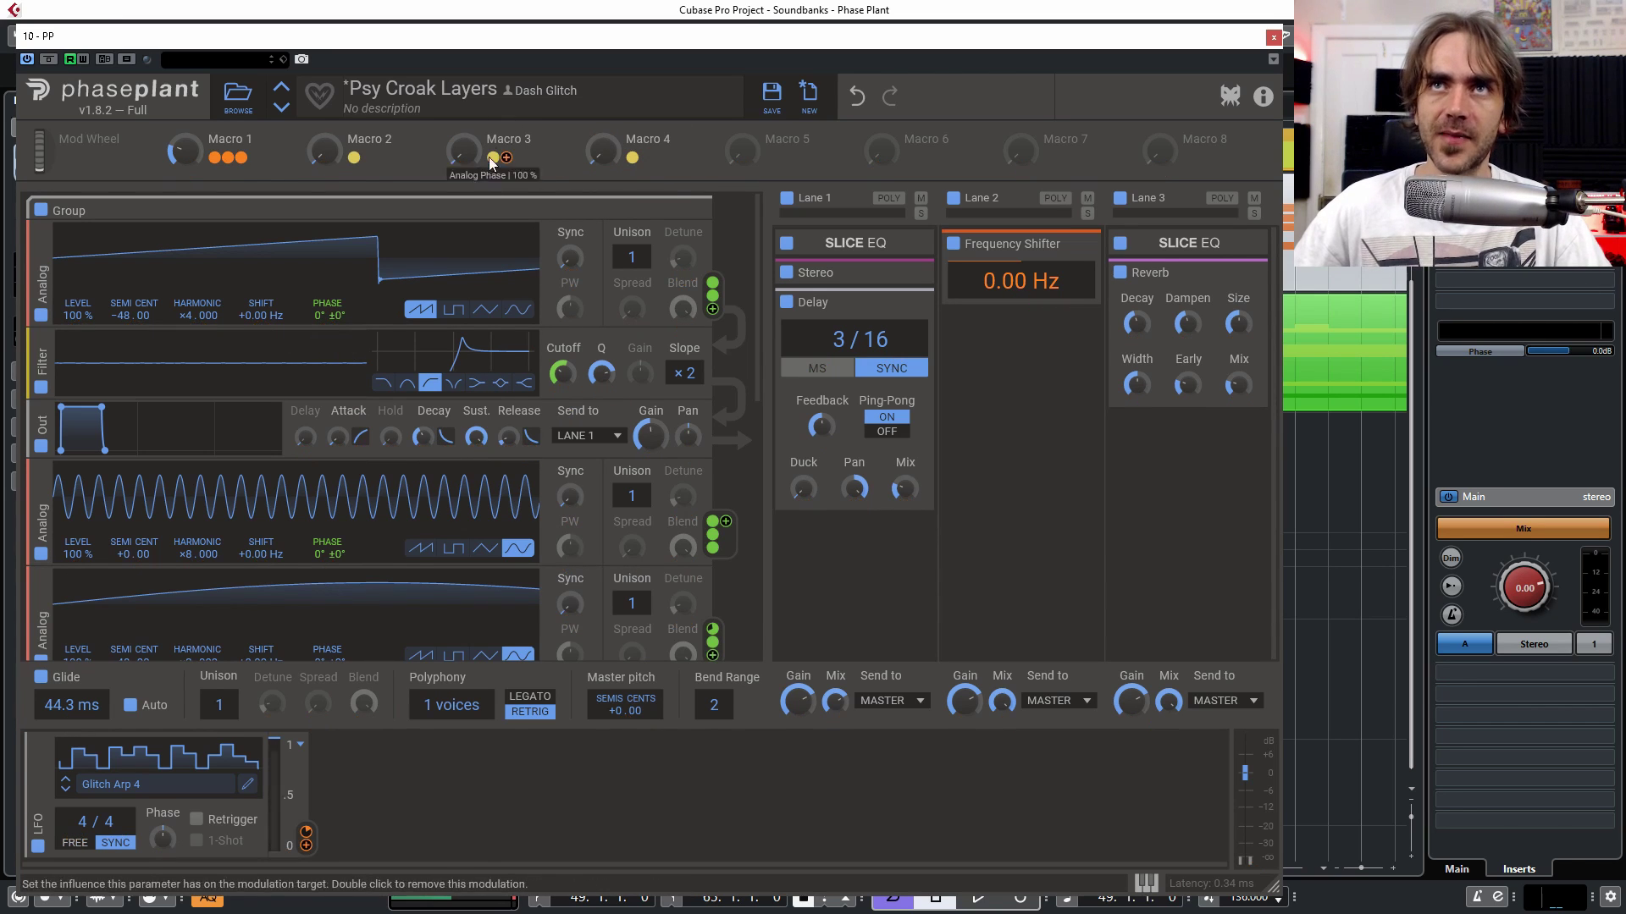
Step: Audition Macros 3 and 4 at 100% one at a time, play Macros 2, 3 and 4 together at full, and reset all three
{"action": "left_click_drag", "start_coordinate": [463, 155], "coordinate": [462, 76]}
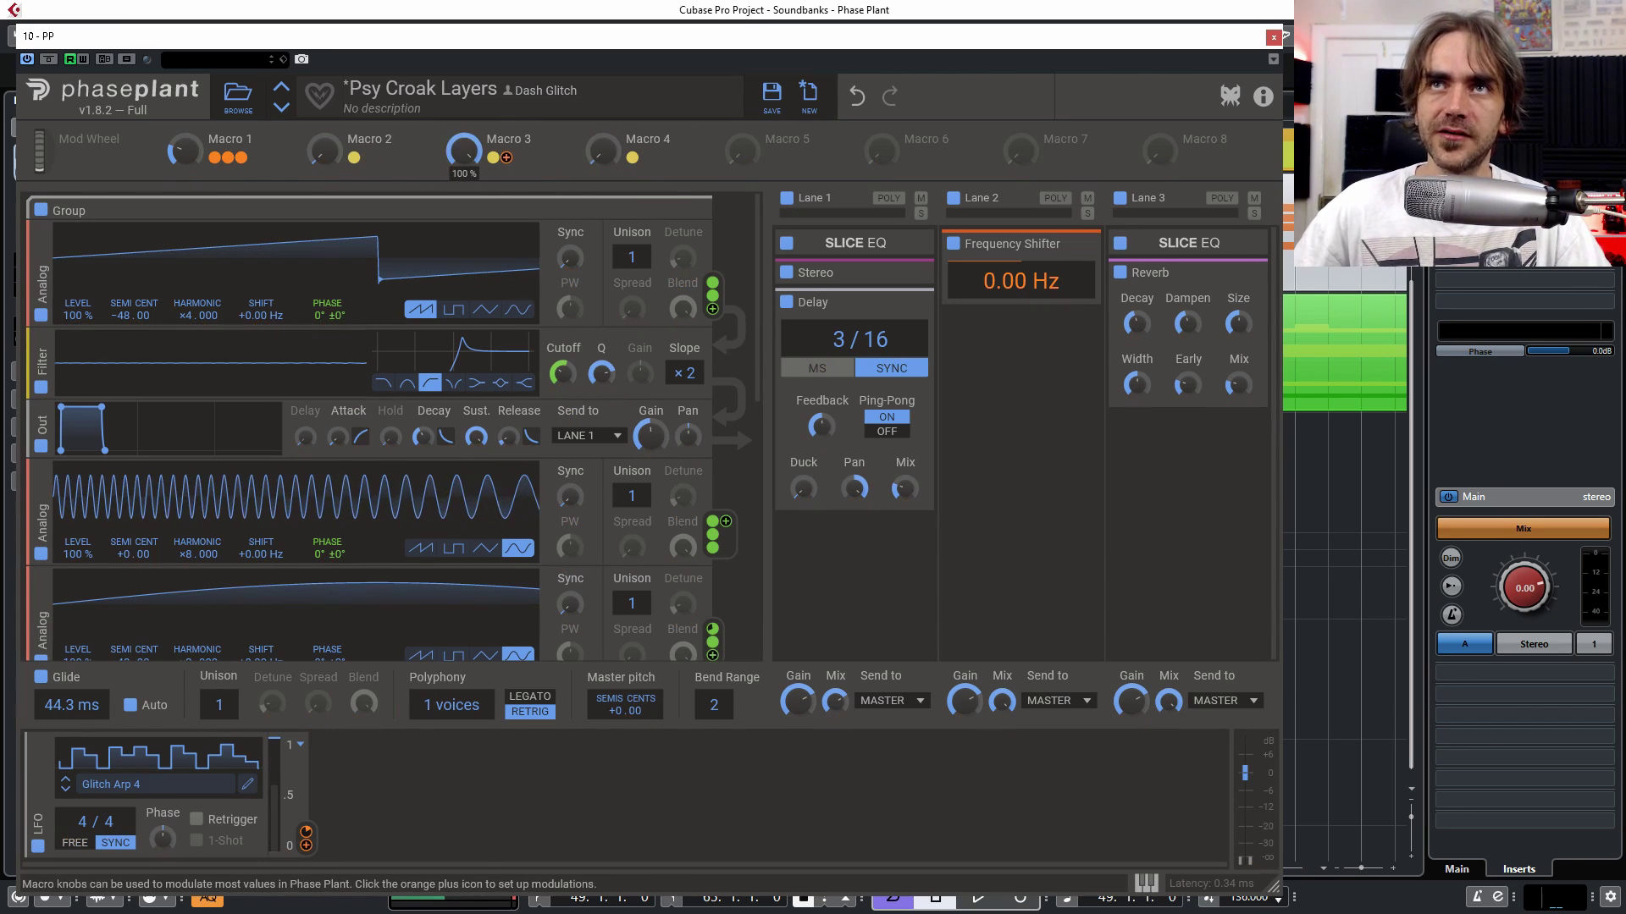
{"action": "double_click", "coordinate": [477, 153]}
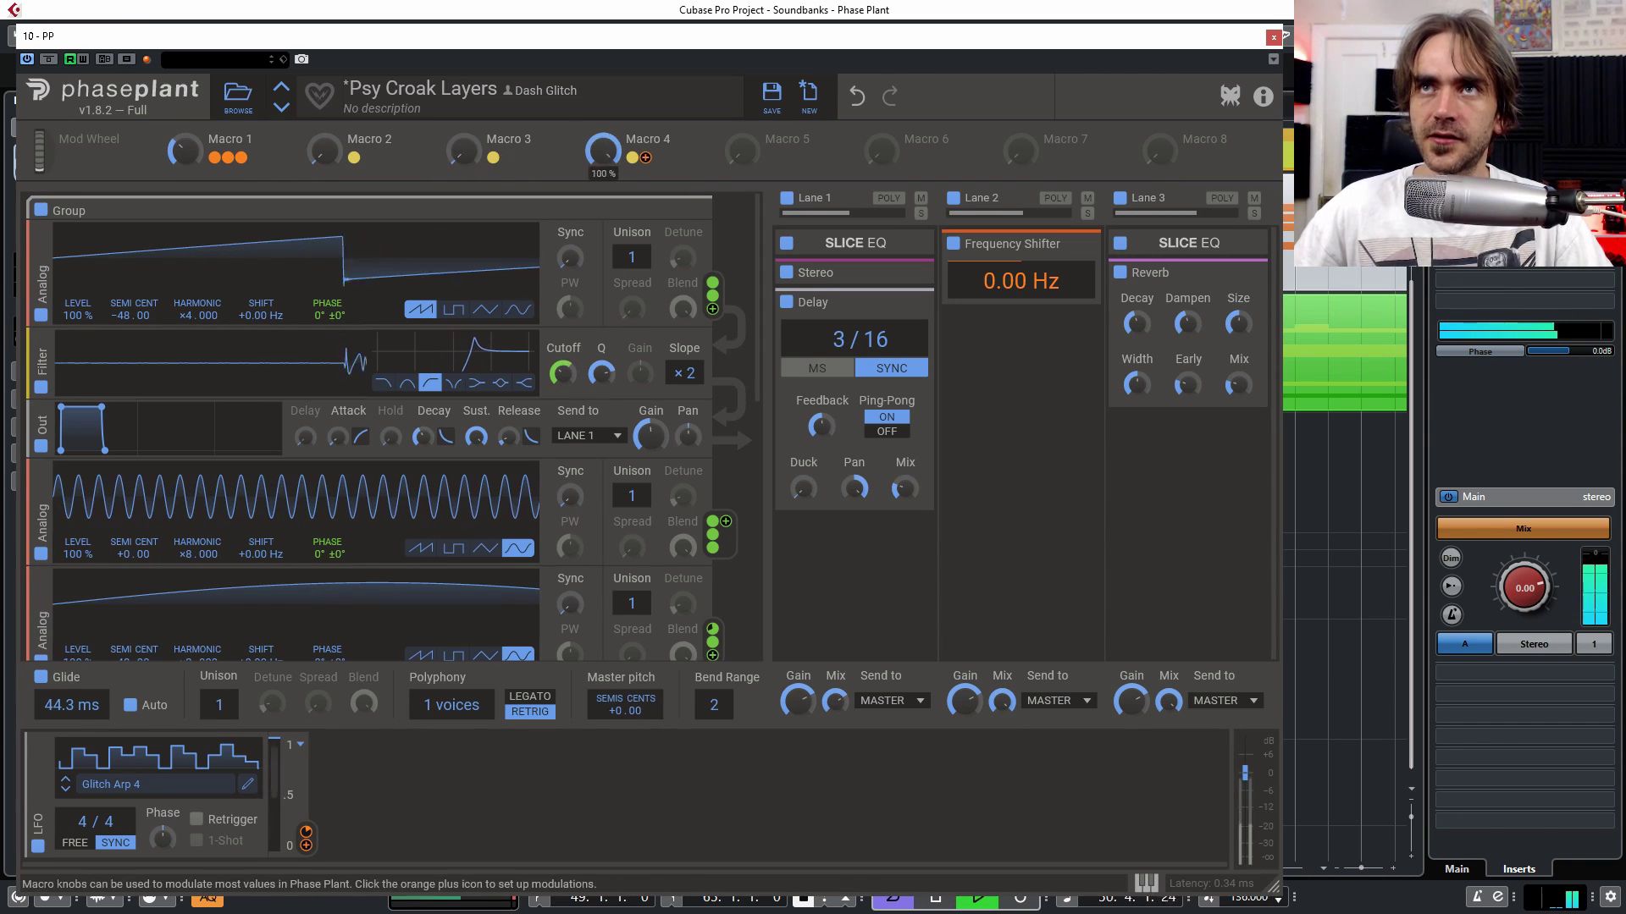
{"action": "double_click", "coordinate": [602, 149]}
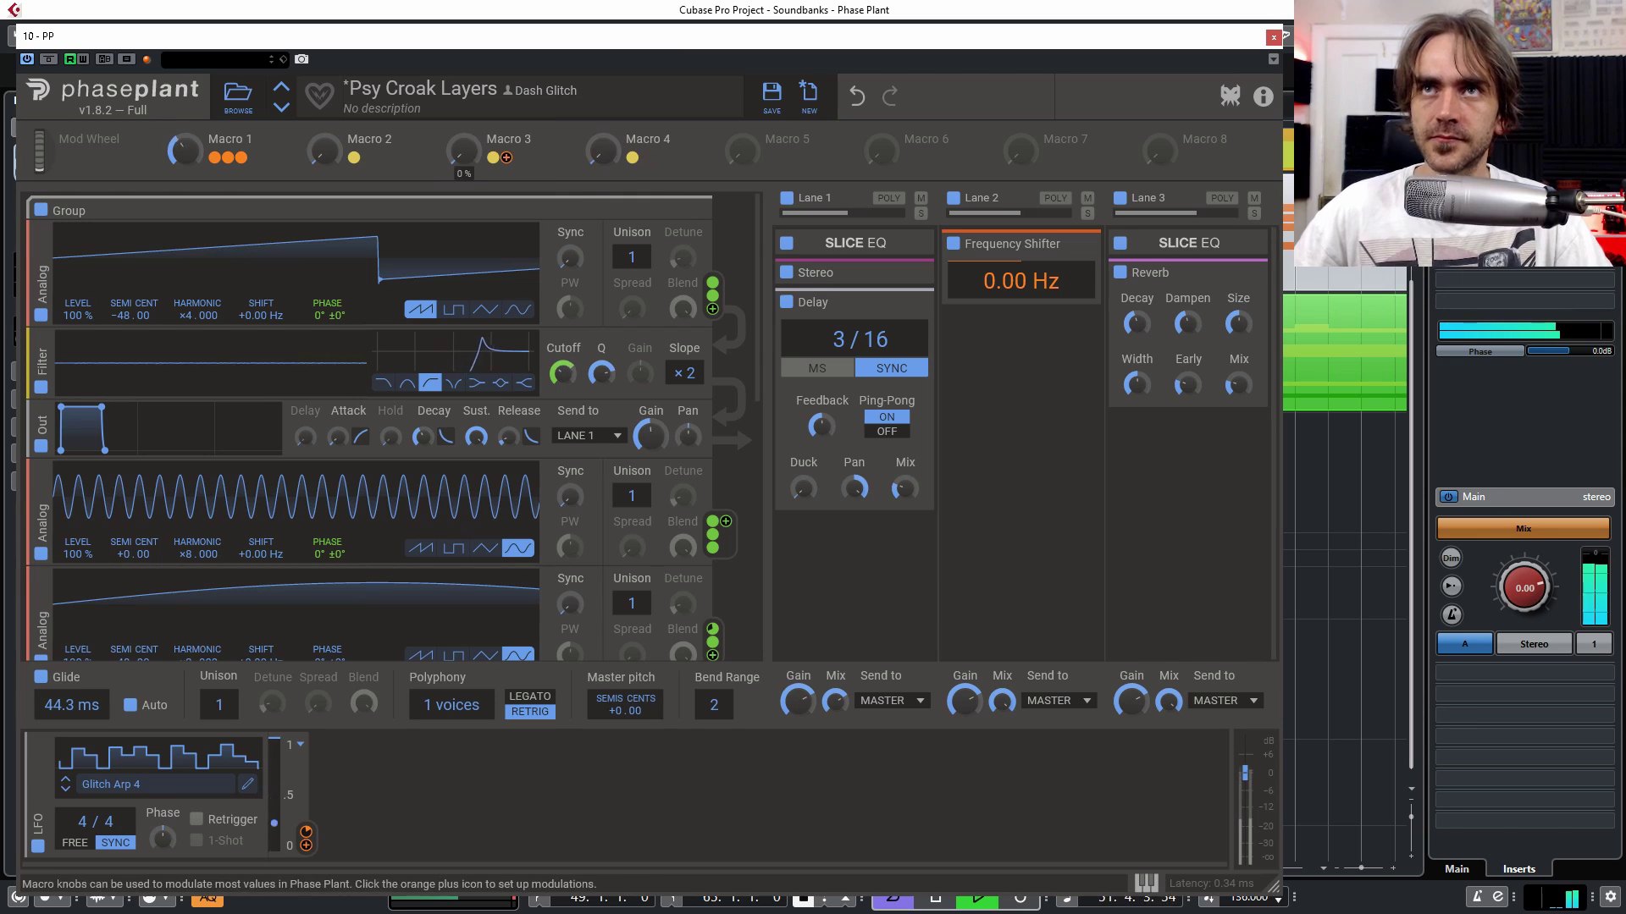
{"action": "left_click_drag", "start_coordinate": [464, 152], "coordinate": [464, 51]}
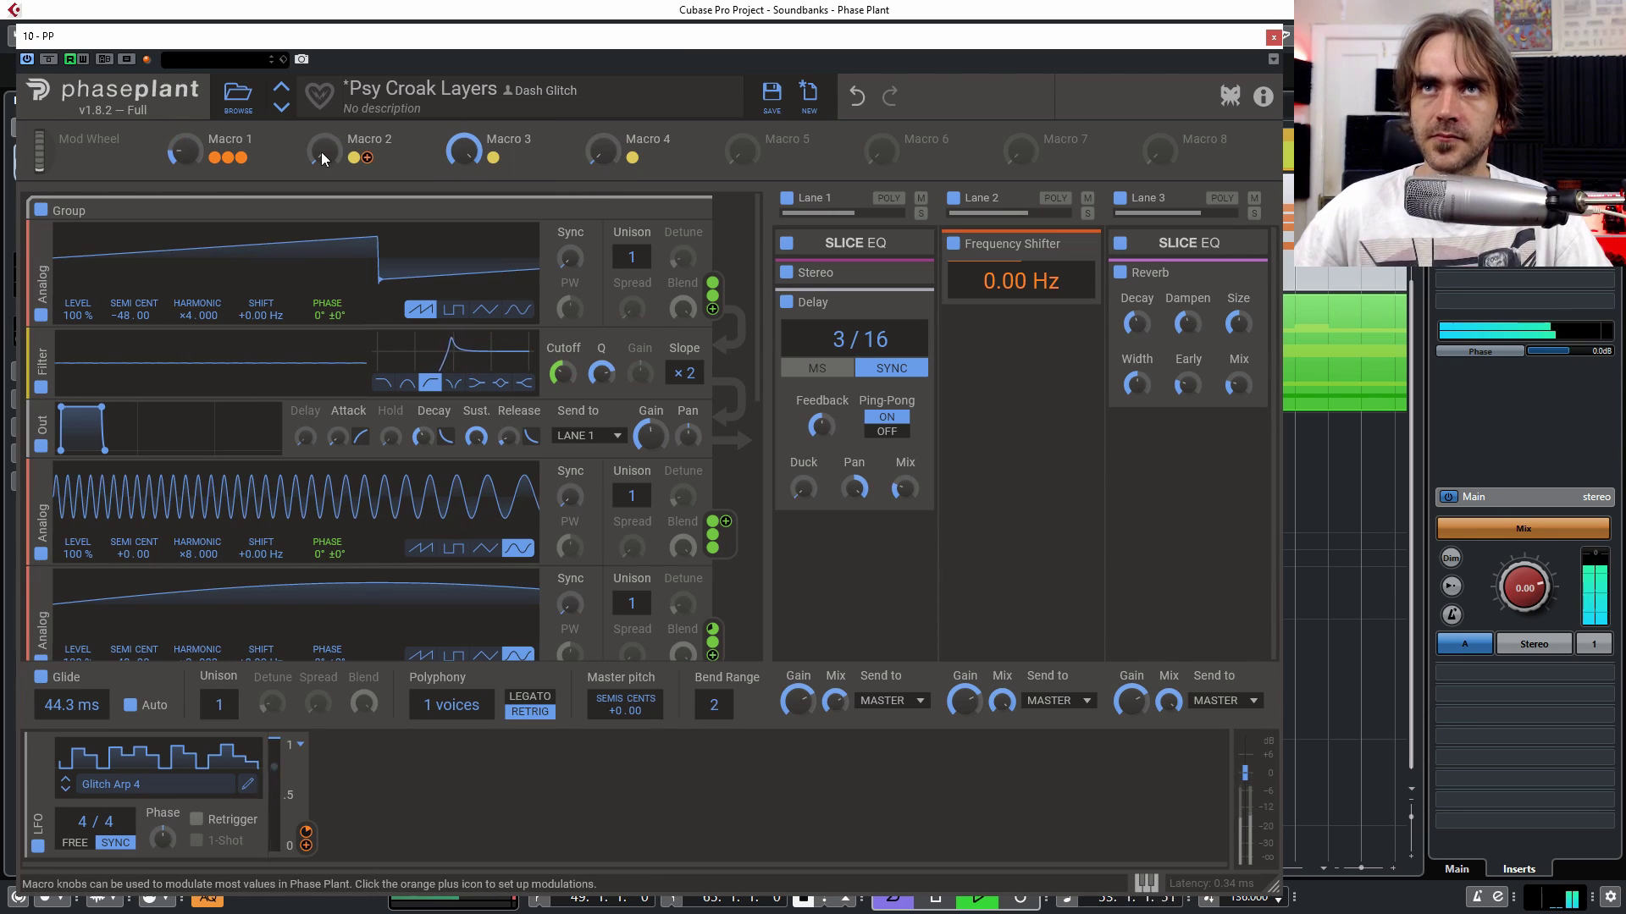
{"action": "left_click_drag", "start_coordinate": [602, 151], "coordinate": [597, 43]}
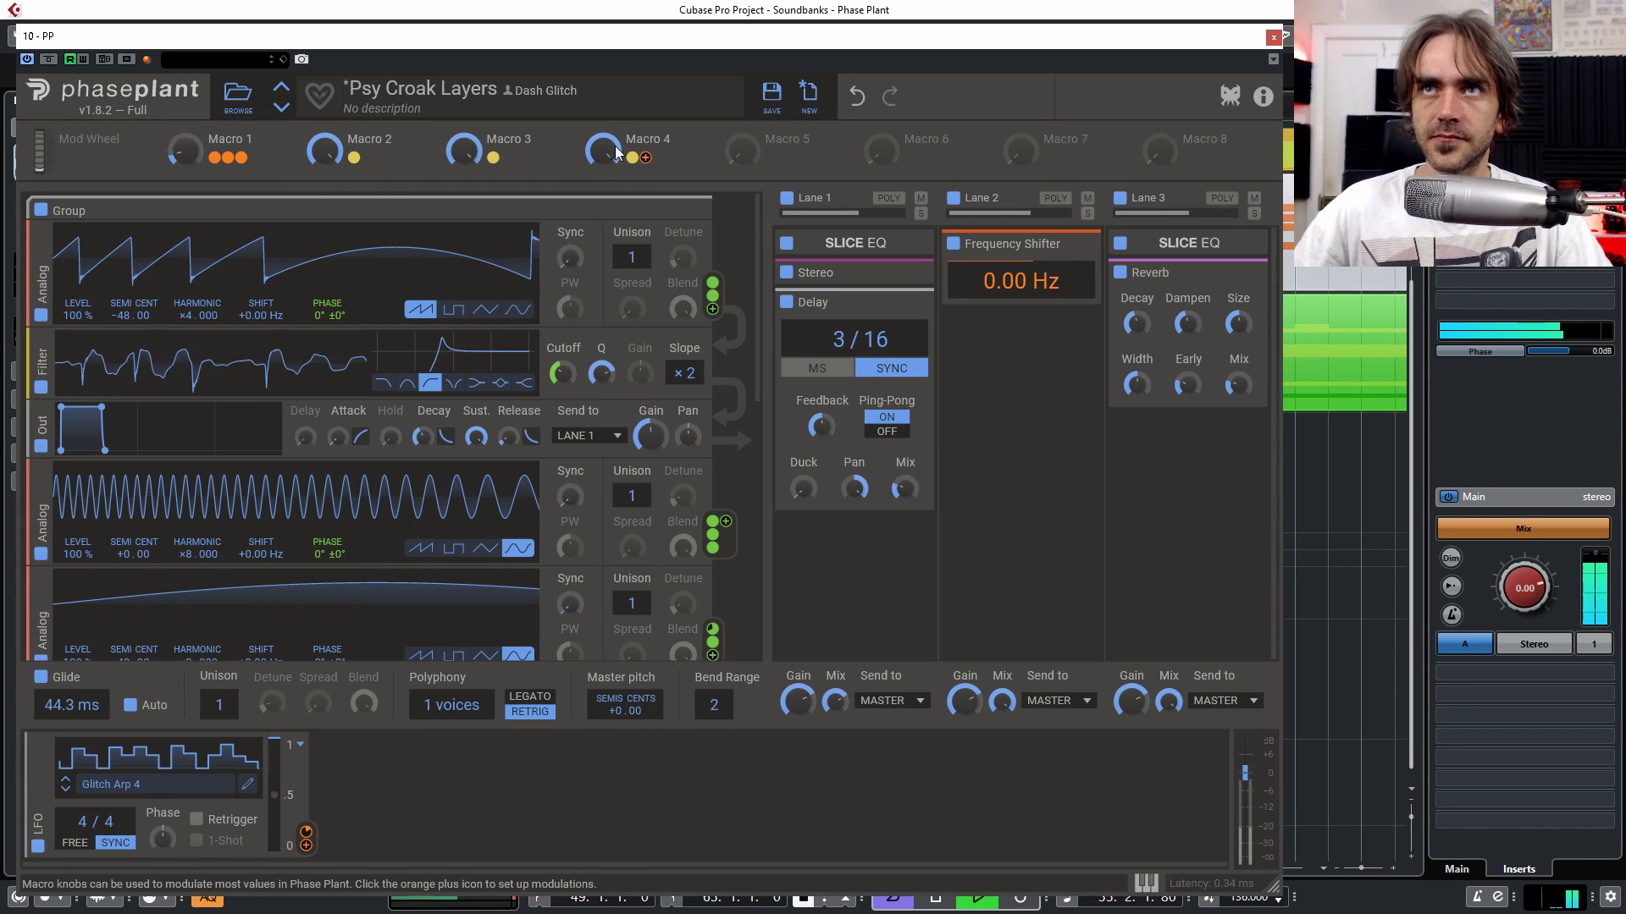
{"action": "double_click", "coordinate": [464, 151]}
{"action": "double_click", "coordinate": [602, 151]}
{"action": "double_click", "coordinate": [324, 152]}
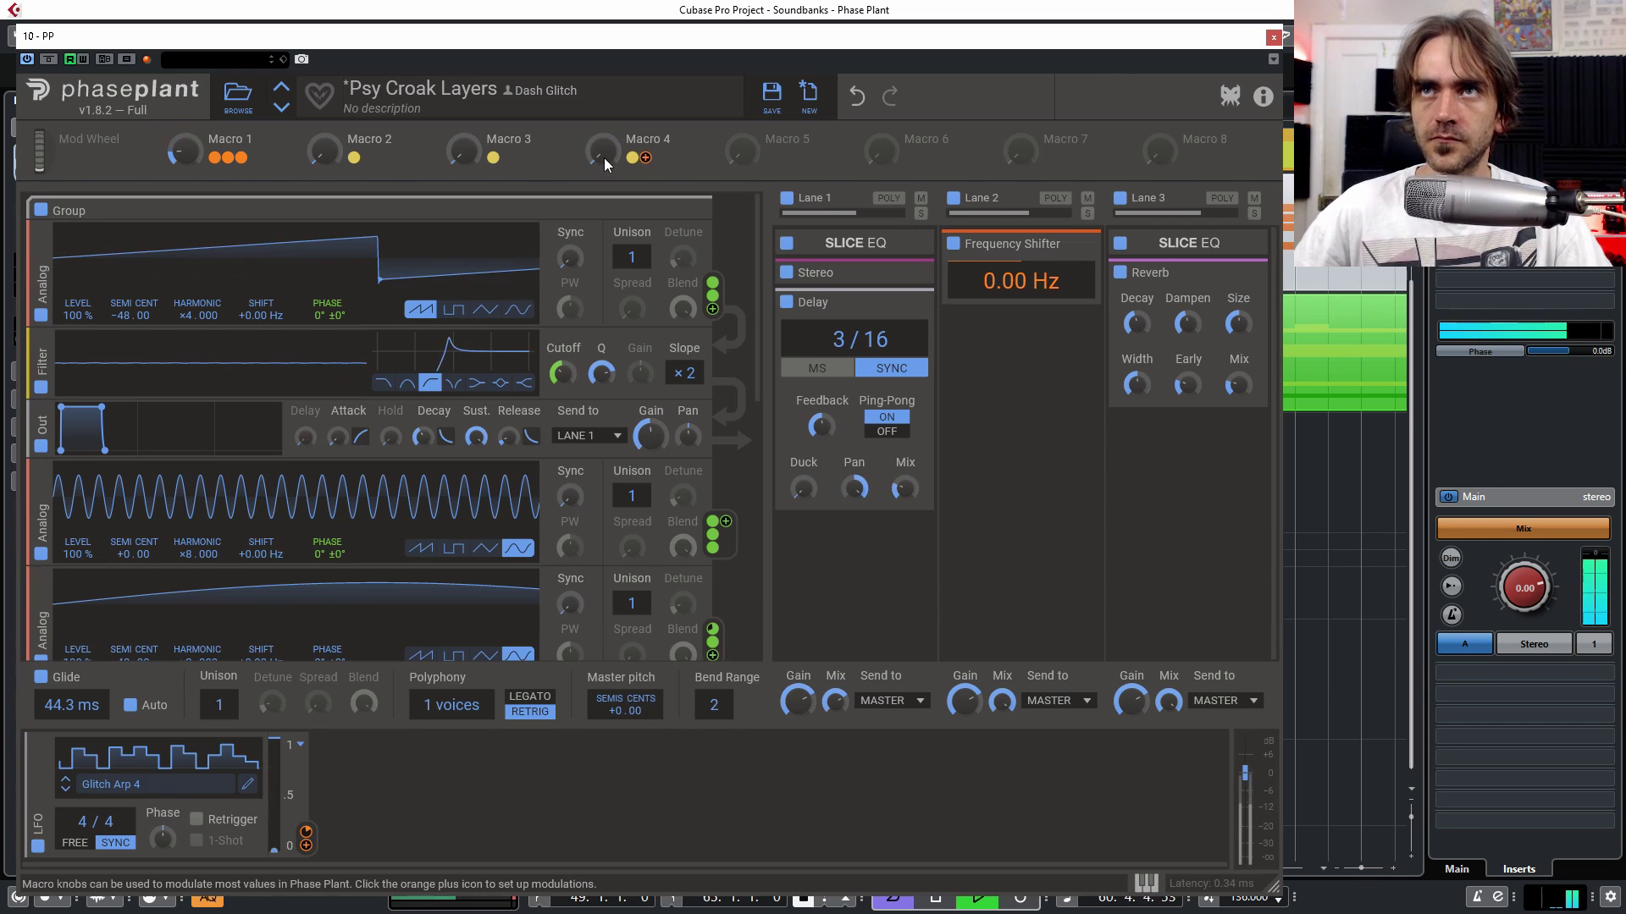
Step: Raise Macro 4 to about two thirds and Macro 3 to about half, and save the preset as Psy Croak Layers 2
{"action": "mouse_move", "coordinate": [603, 156]}
{"action": "left_mouse_down"}
{"action": "mouse_move", "coordinate": [603, 59]}
{"action": "mouse_move", "coordinate": [602, 162]}
{"action": "left_mouse_up"}
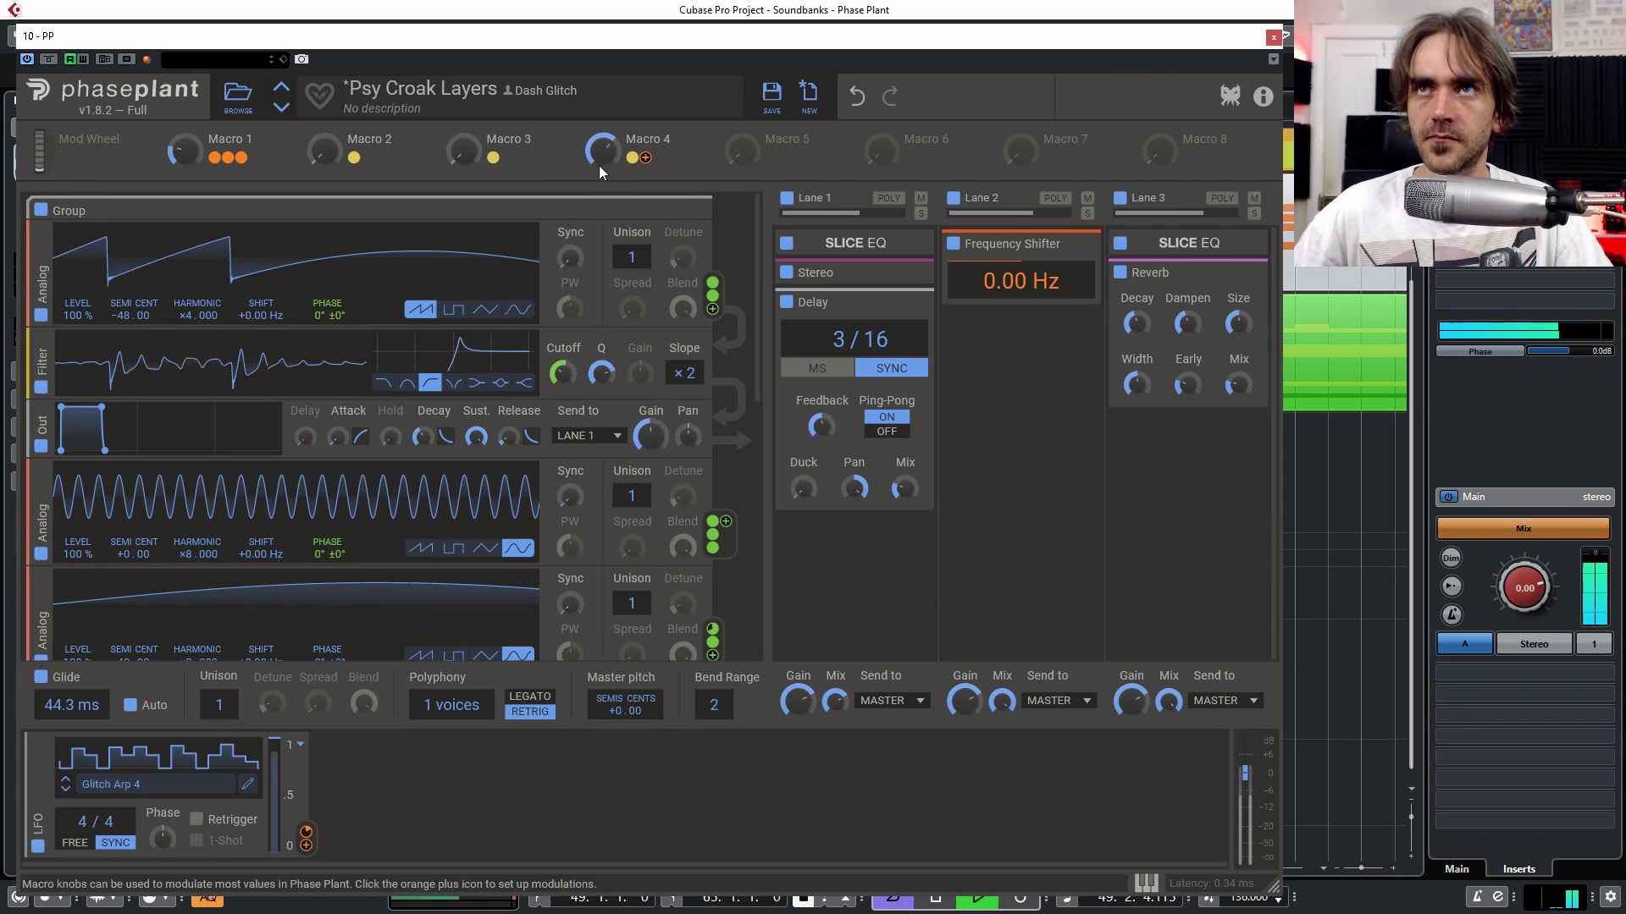
{"action": "left_click_drag", "start_coordinate": [461, 157], "coordinate": [461, 127]}
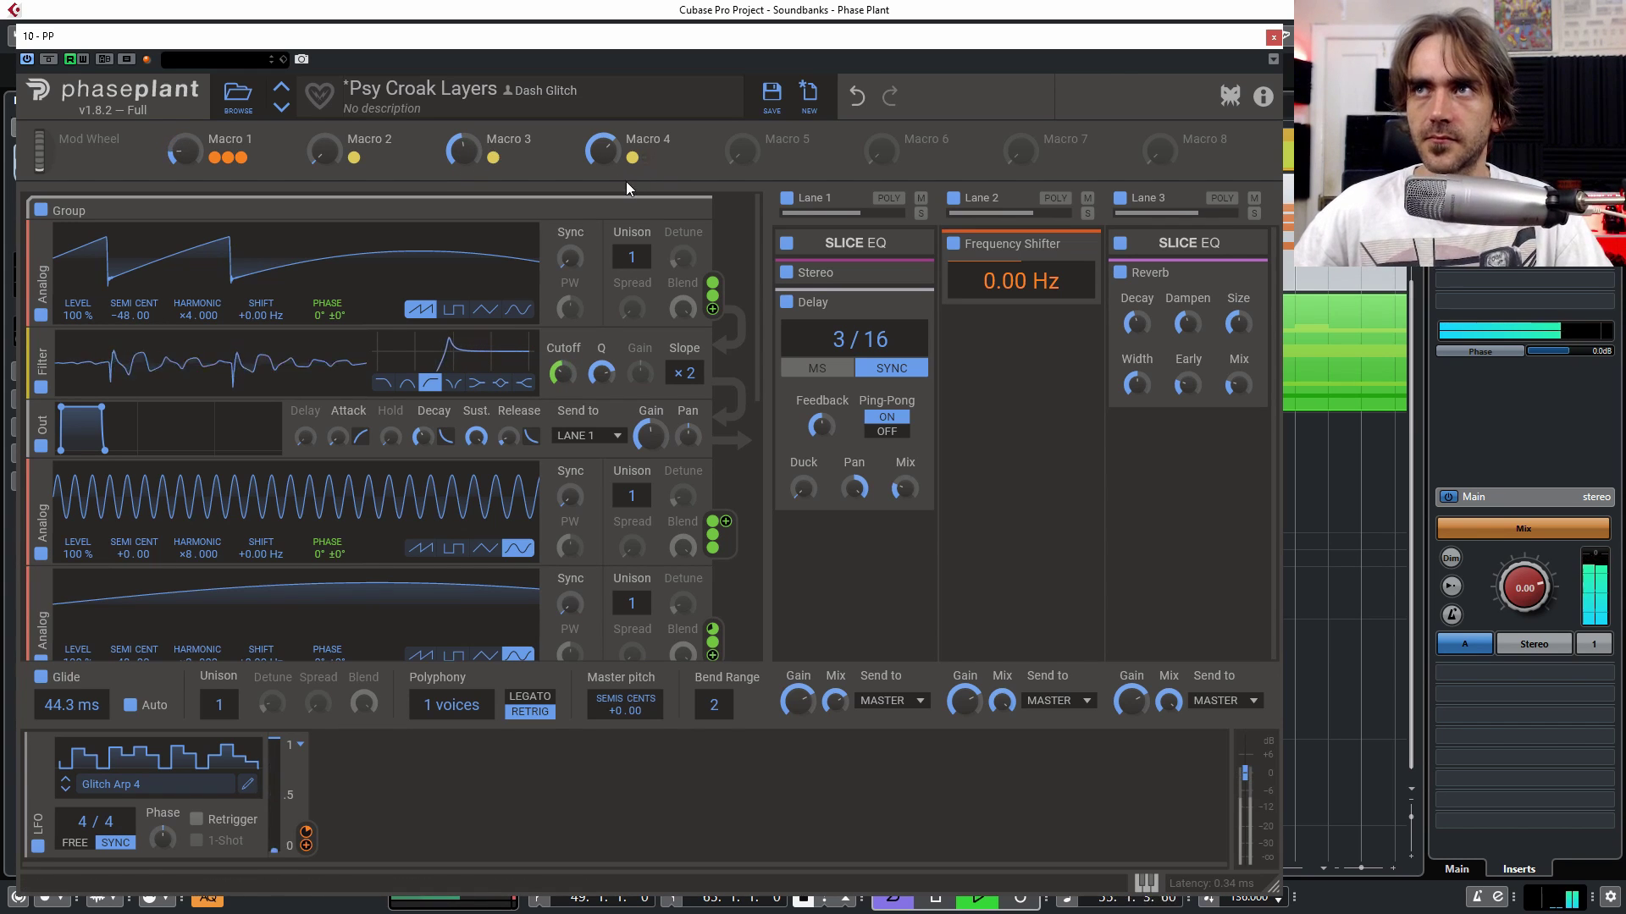
{"action": "left_click", "coordinate": [772, 98]}
{"action": "left_click", "coordinate": [767, 566]}
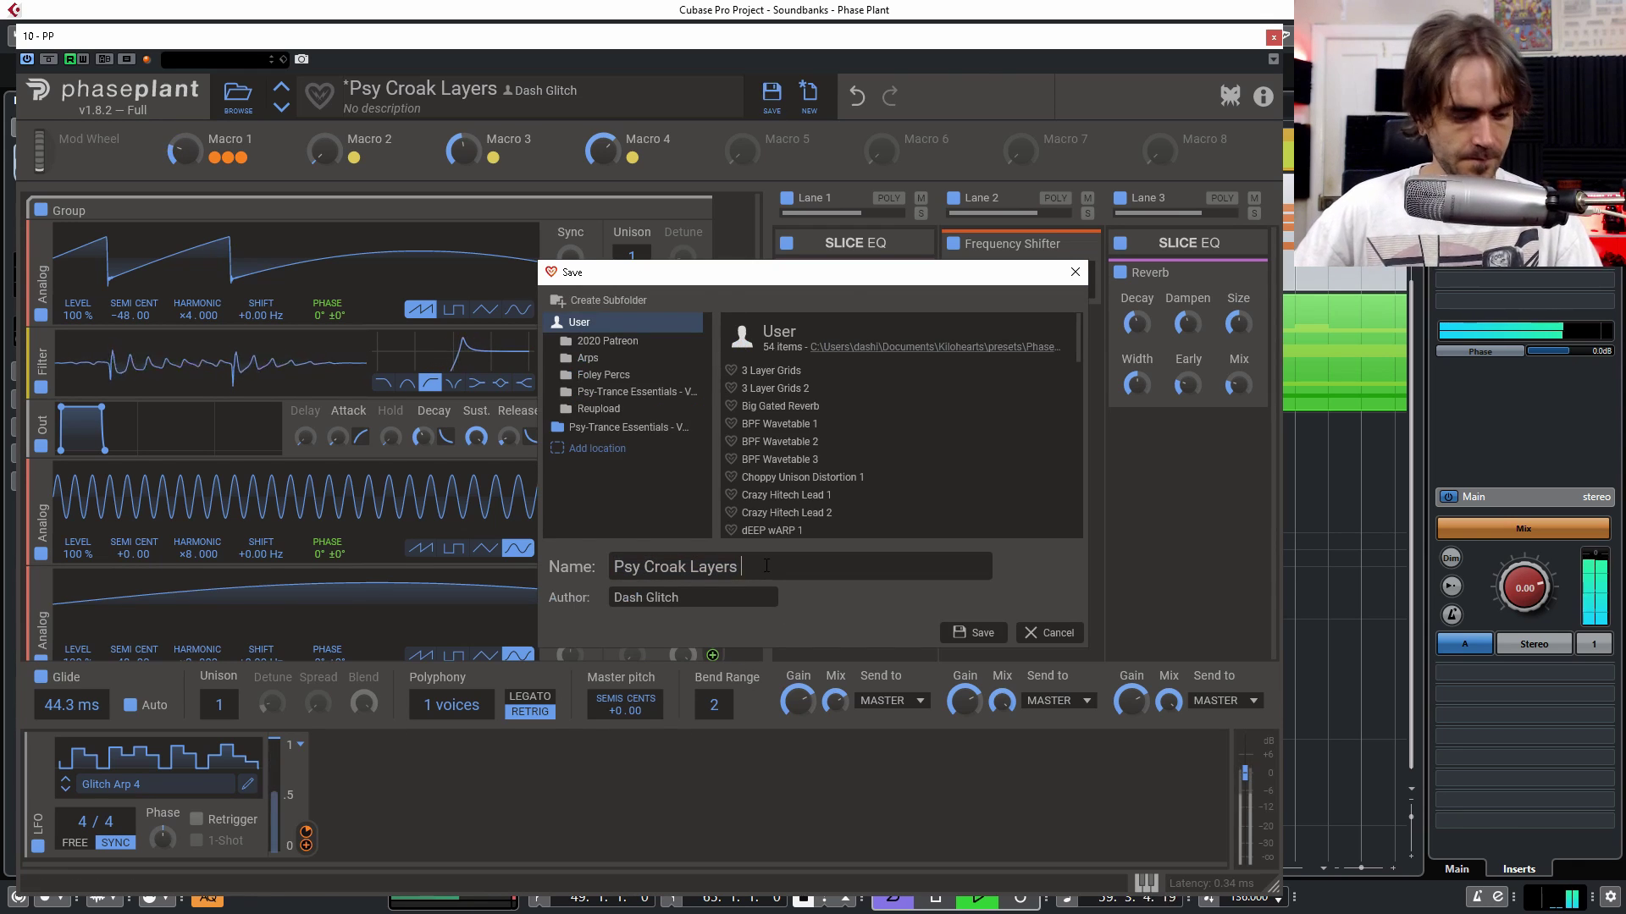
{"action": "type", "text": "2"}
{"action": "key", "text": "Return"}
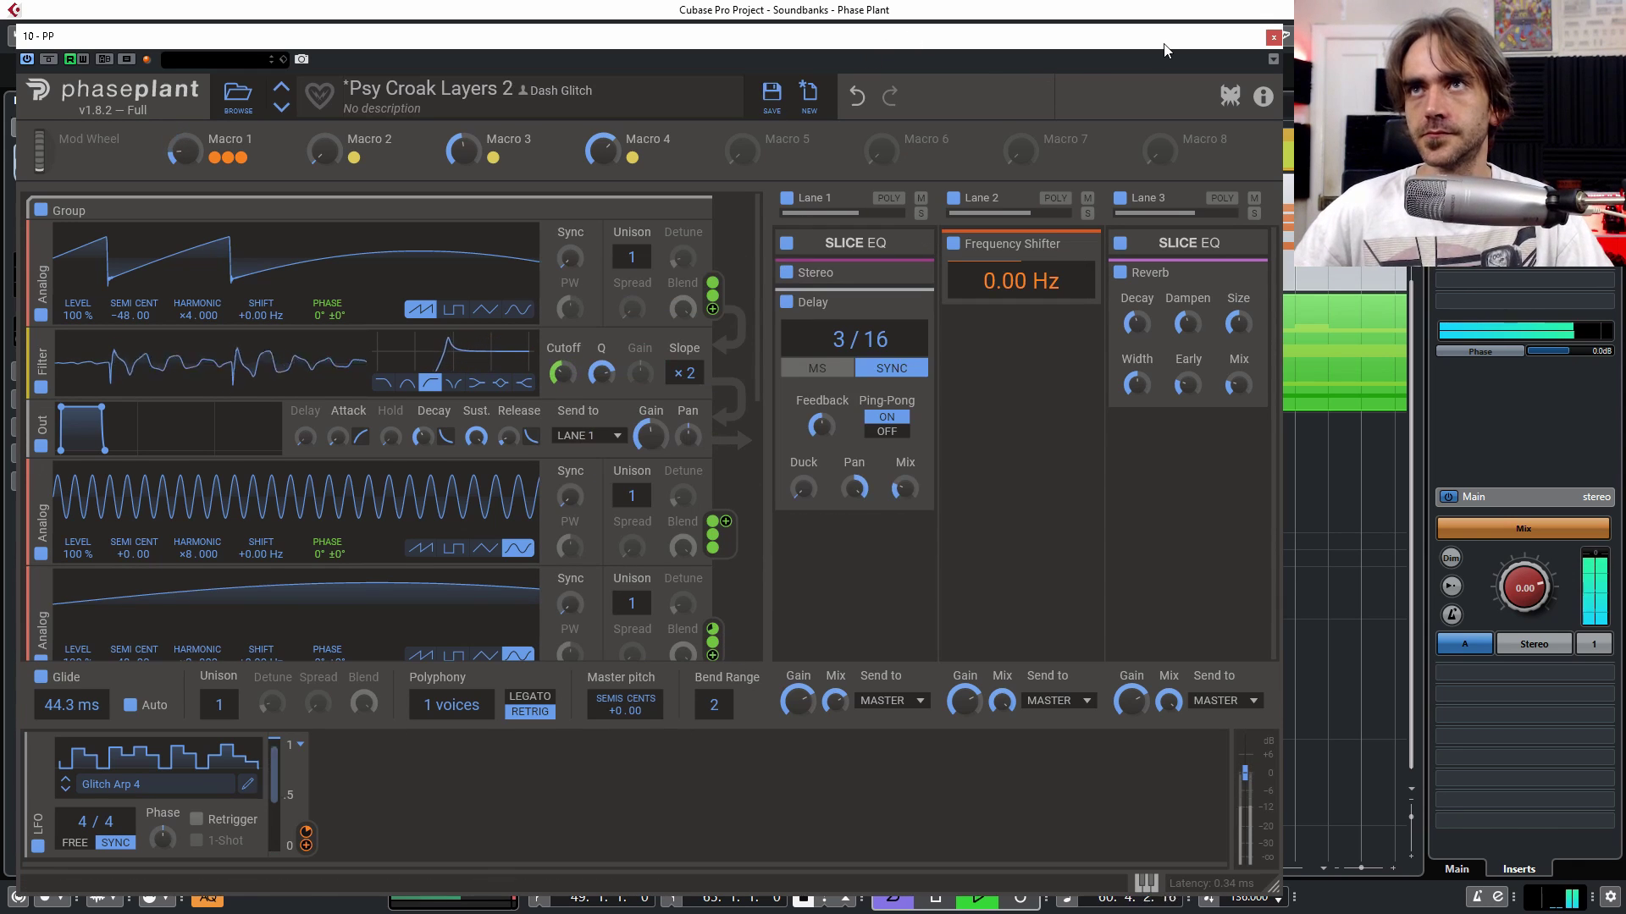
{"action": "key", "text": "space"}
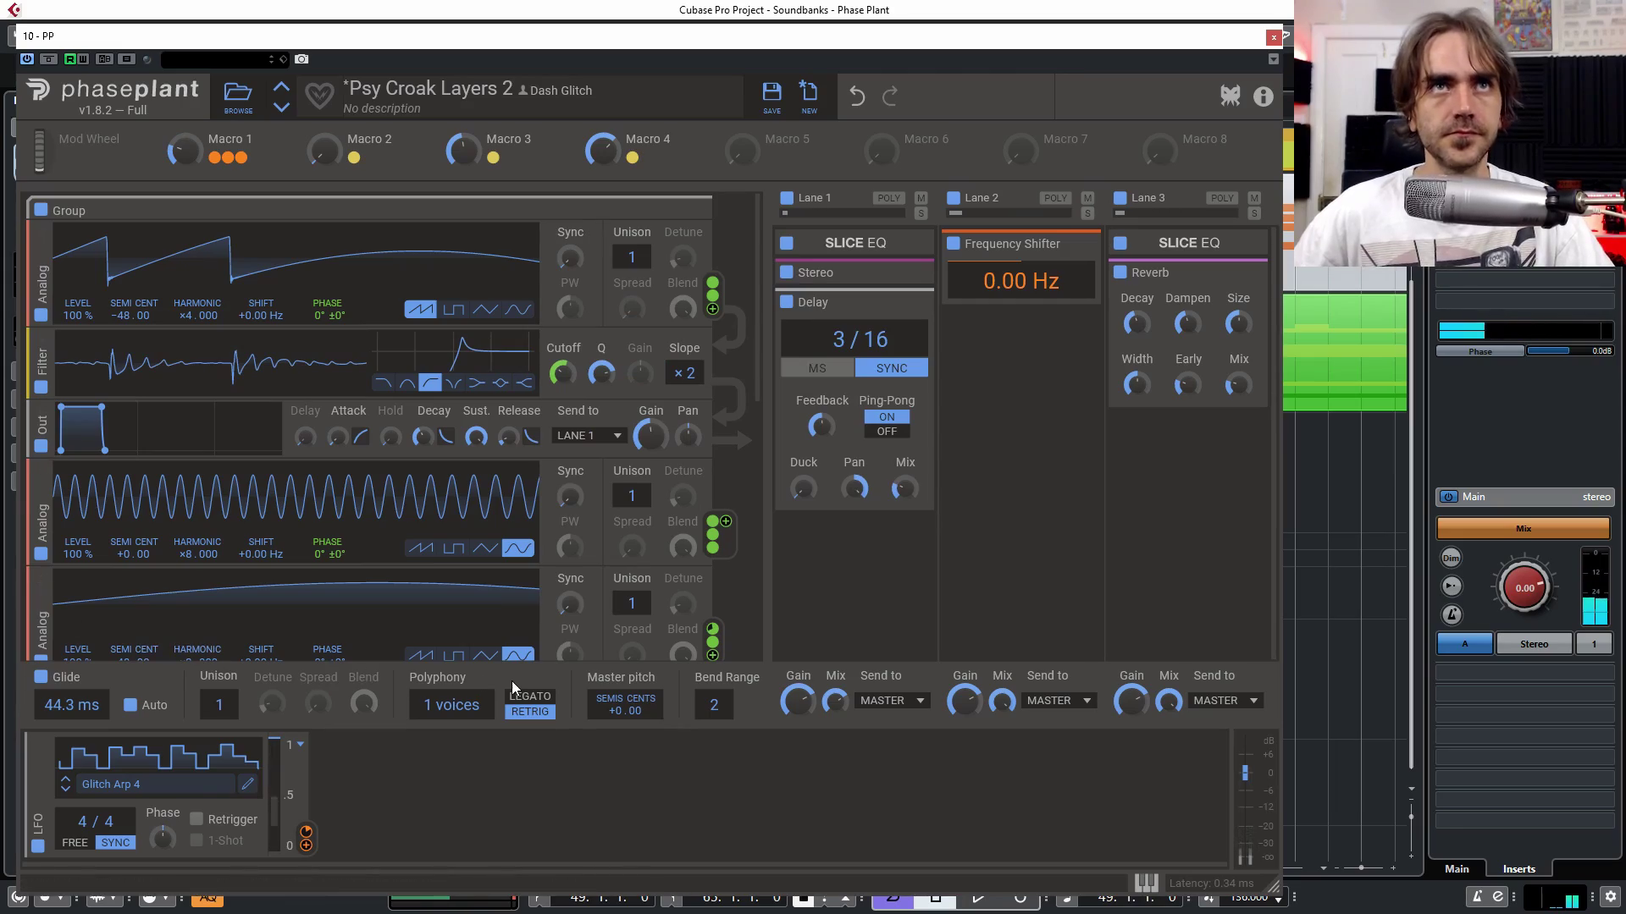